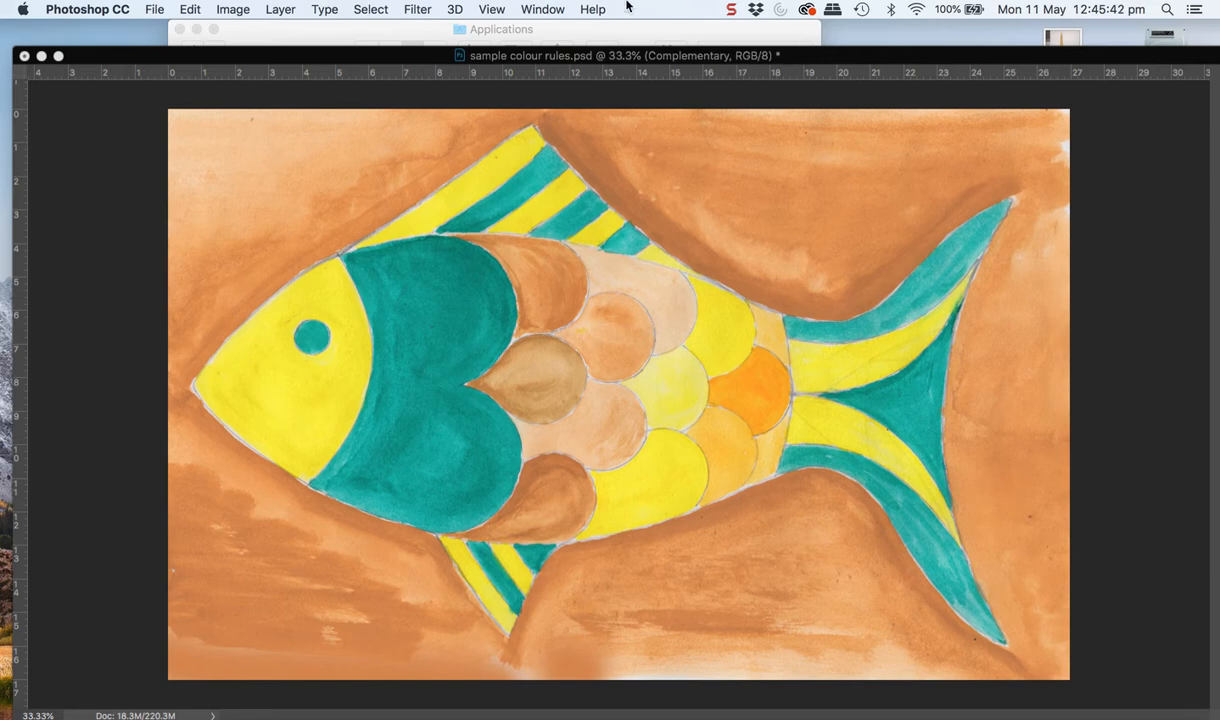
Show the Swatches panel over the fish's tail and open the Adobe Color Themes extension
{"action": "left_click", "coordinate": [545, 9]}
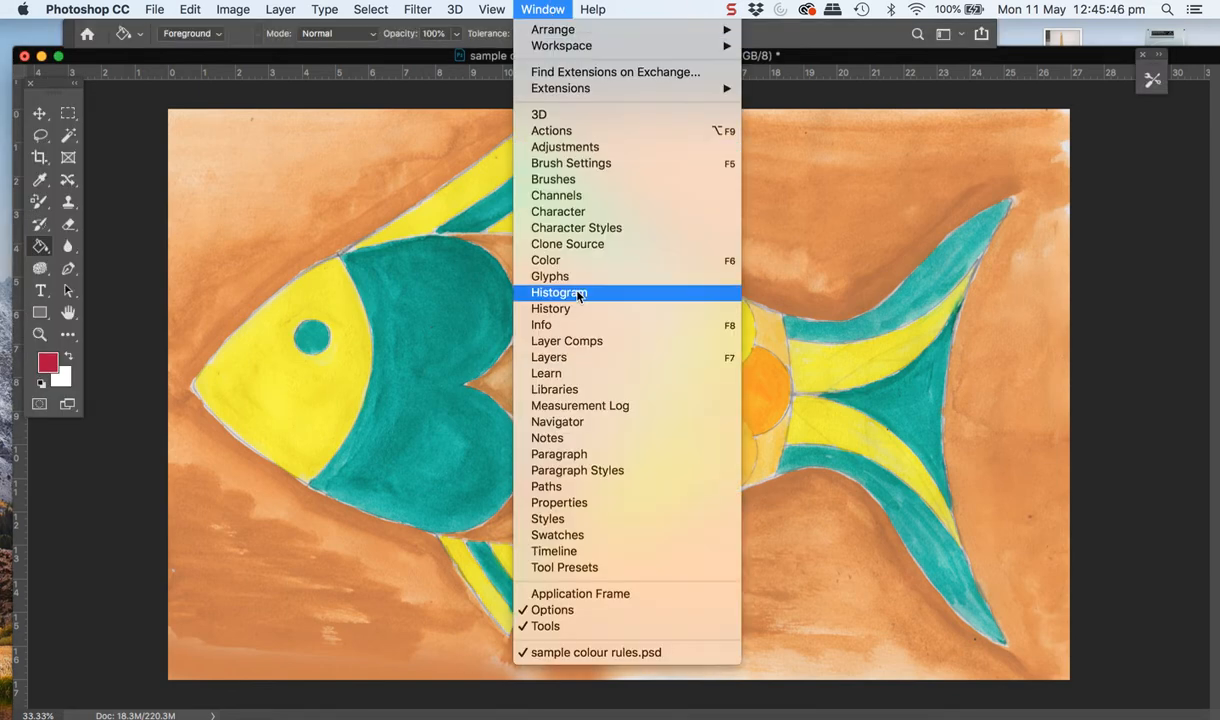
{"action": "left_click", "coordinate": [570, 537]}
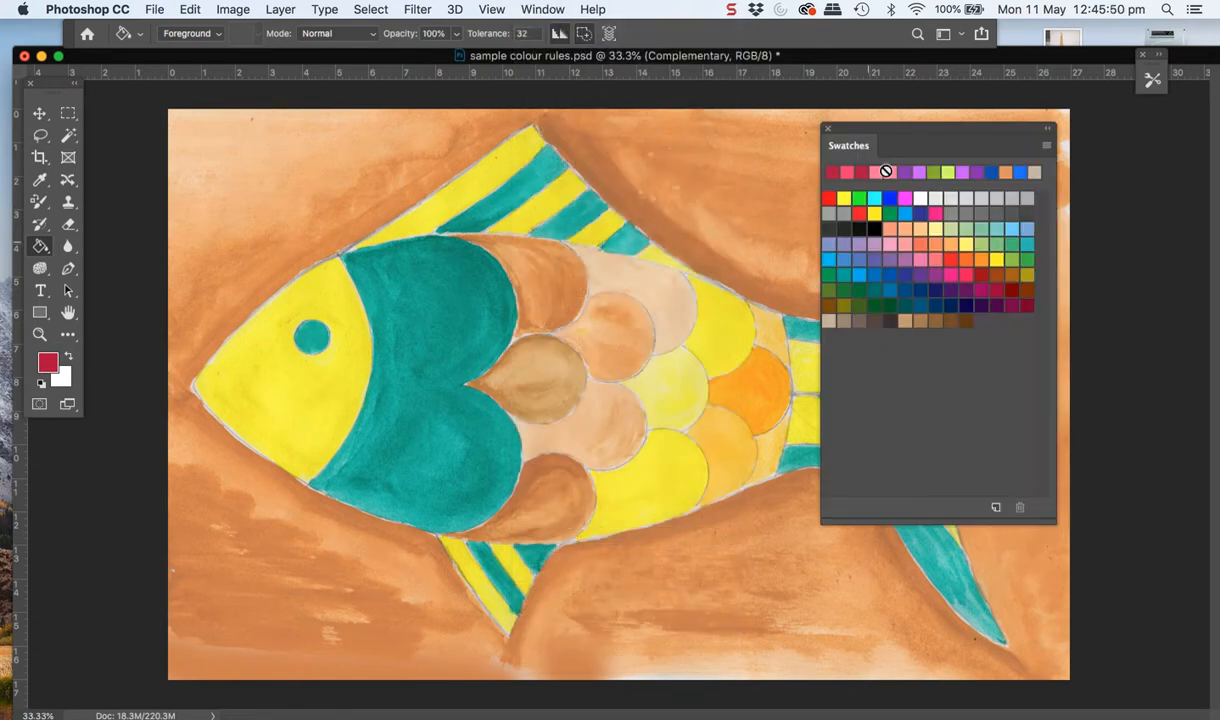
{"action": "left_click_drag", "start_coordinate": [890, 131], "coordinate": [955, 107]}
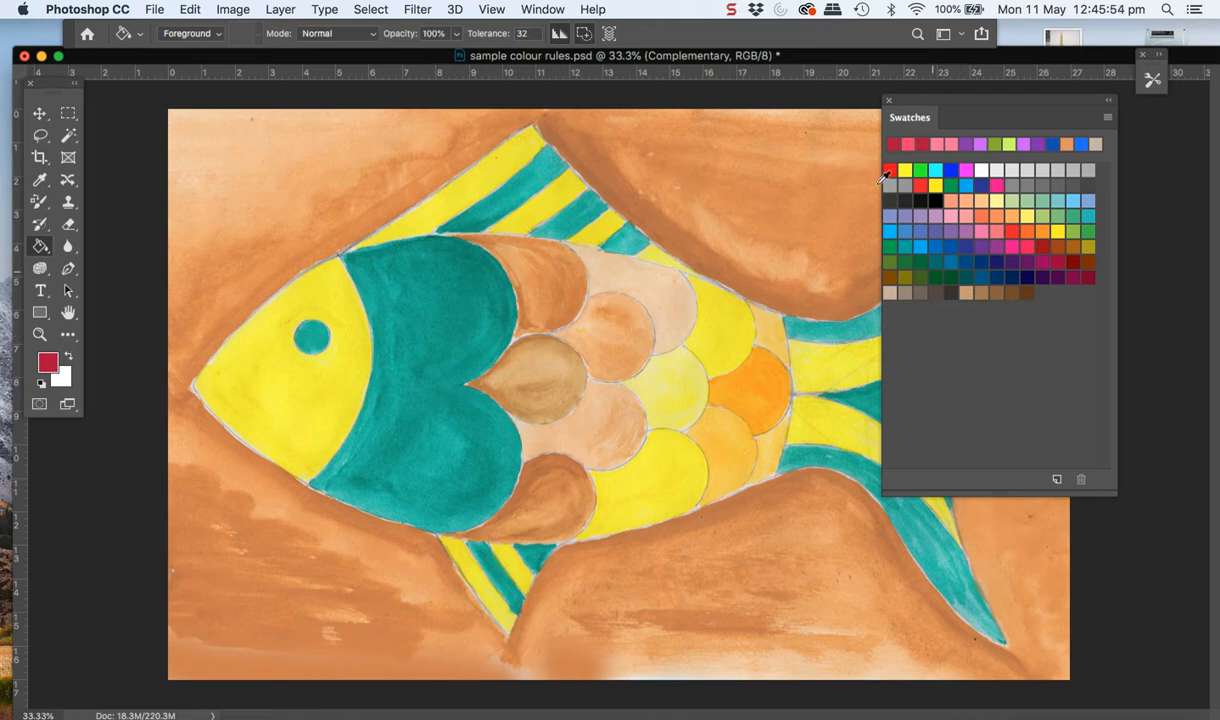
{"action": "left_click", "coordinate": [543, 10]}
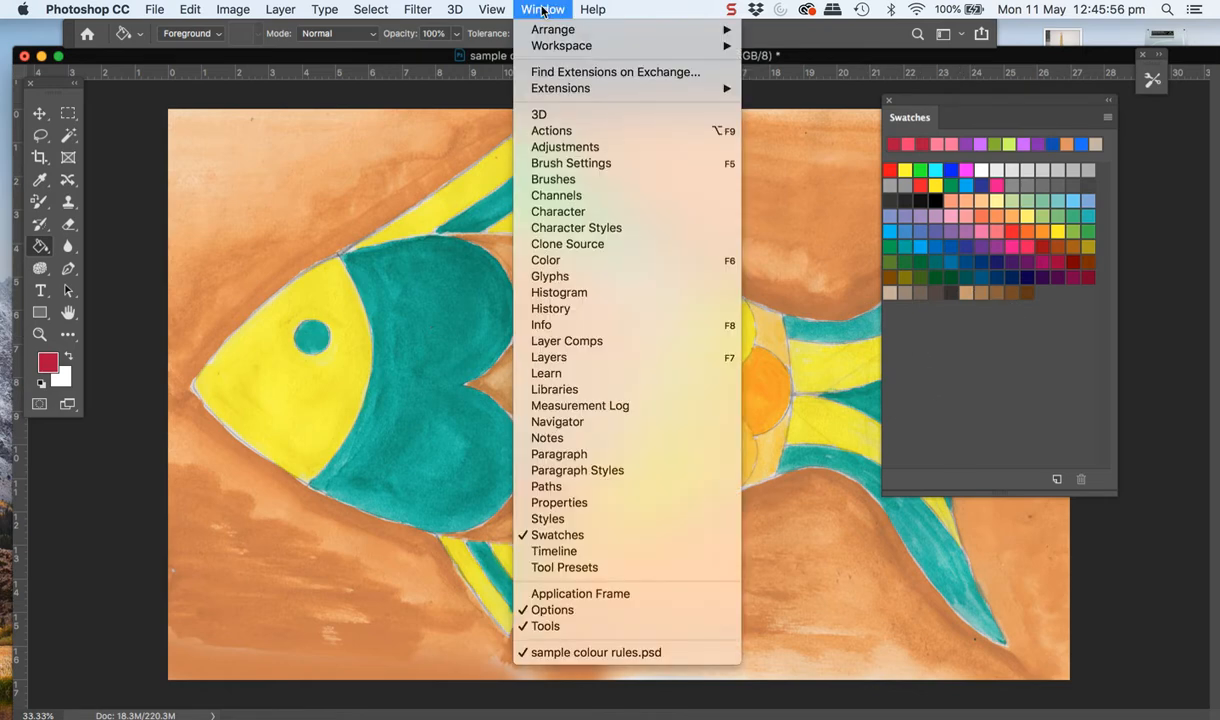
{"action": "mouse_move", "coordinate": [551, 90]}
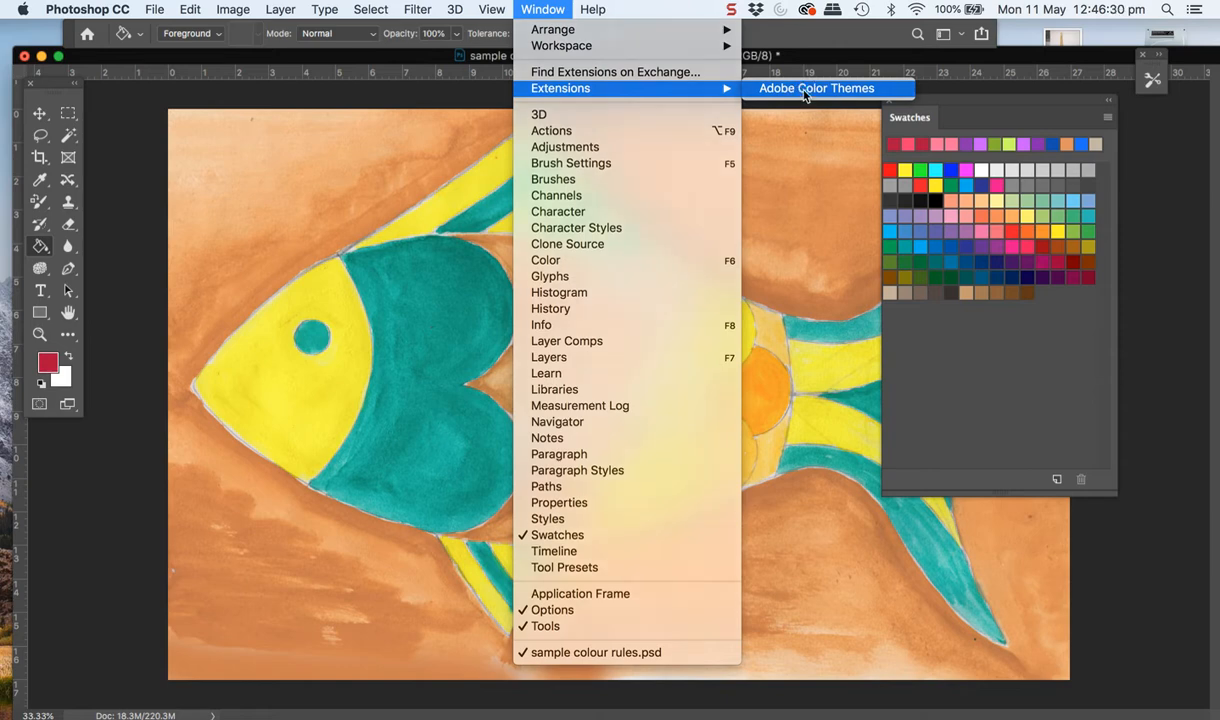
{"action": "left_click", "coordinate": [806, 90]}
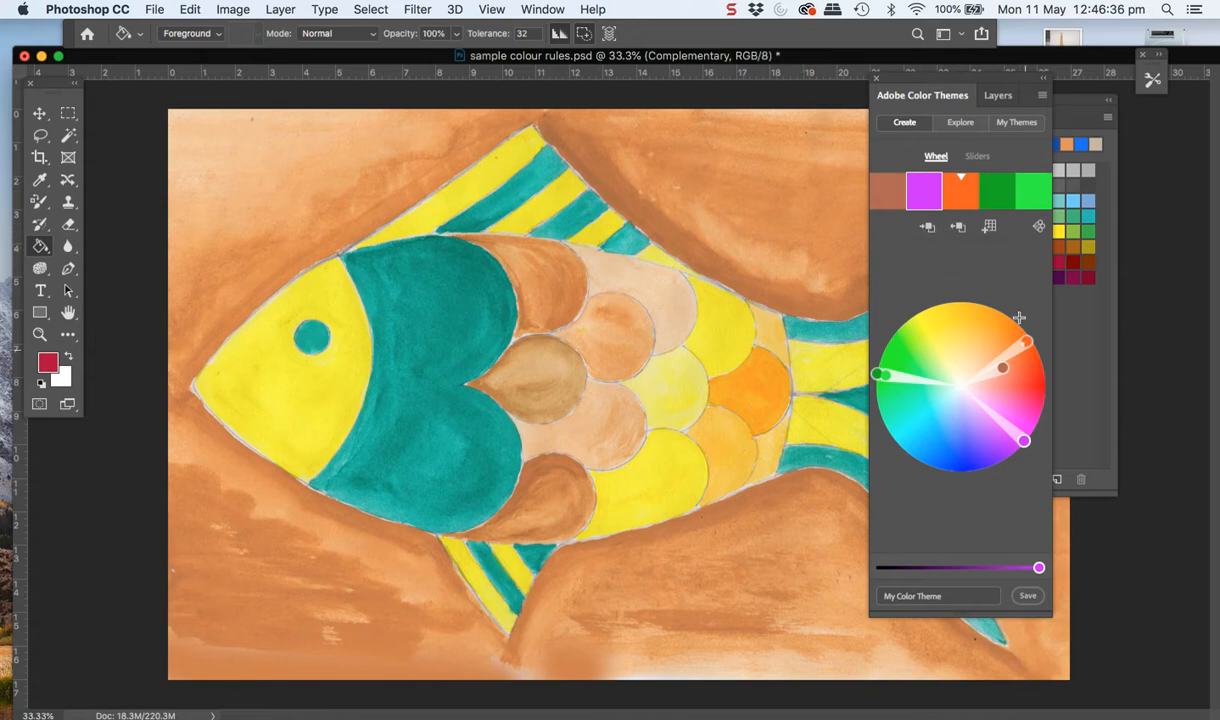
Set the colour theme's harmony rule to Analogous
{"action": "left_click", "coordinate": [1039, 227]}
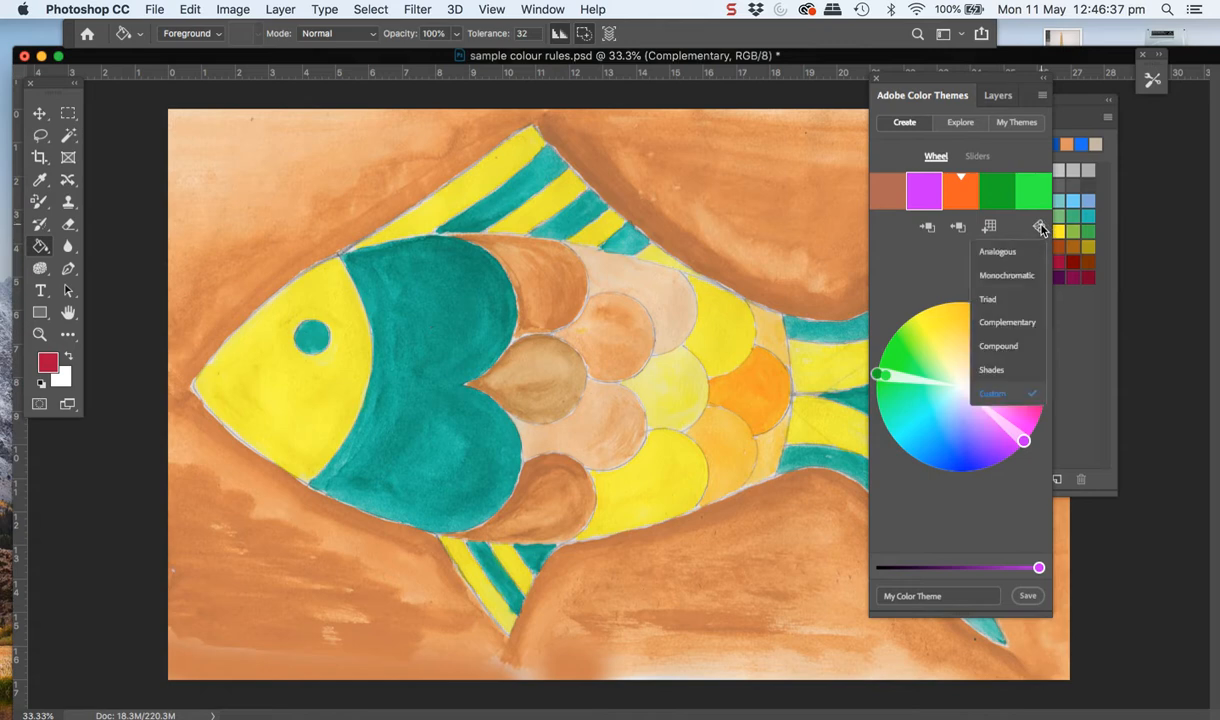
{"action": "left_click", "coordinate": [997, 255]}
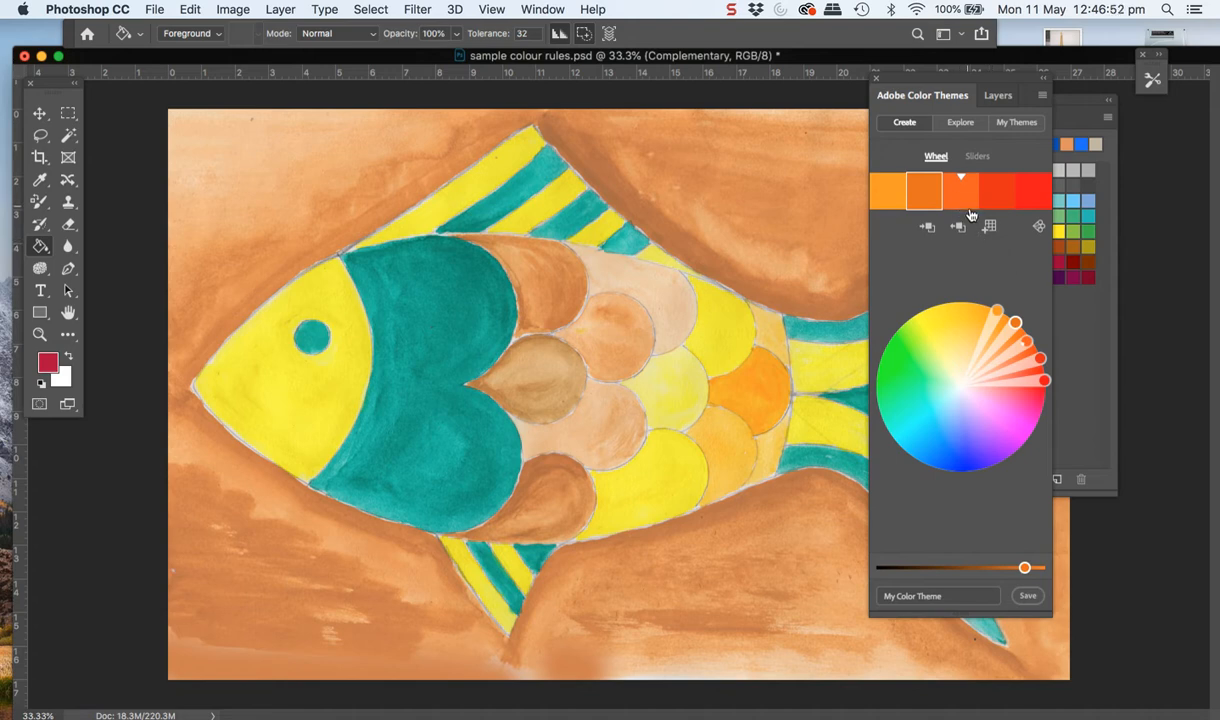
{"action": "left_click", "coordinate": [1040, 227]}
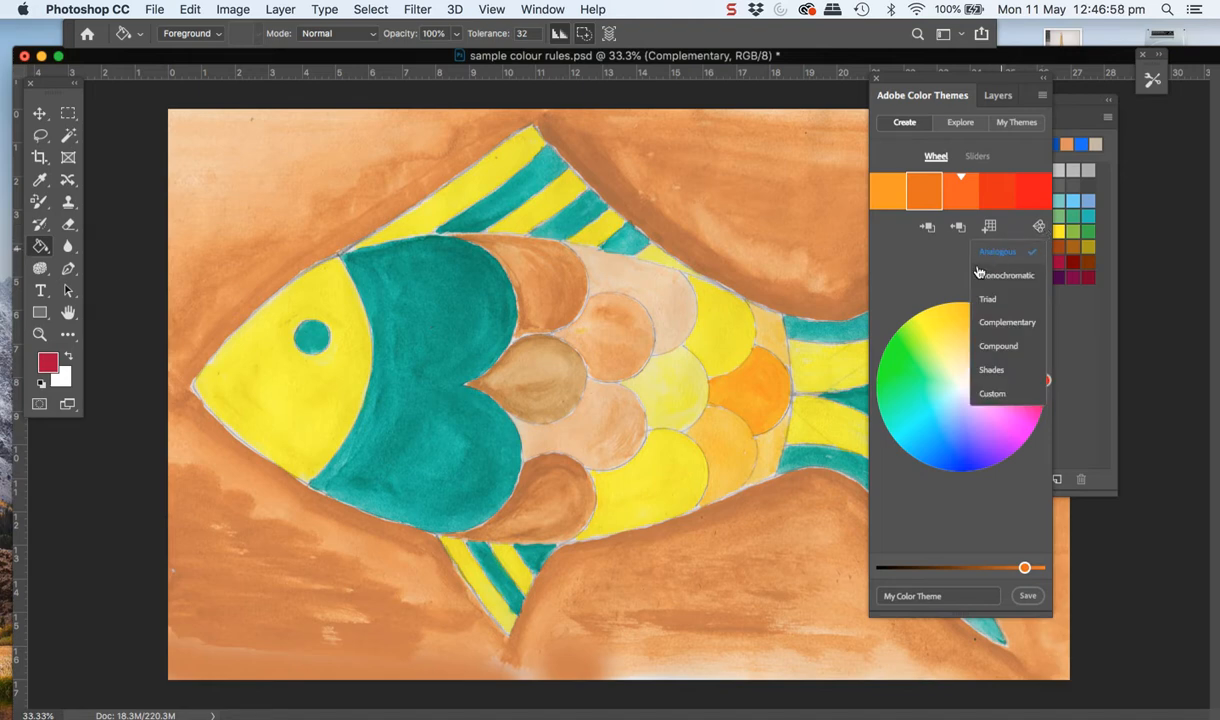
{"action": "left_click", "coordinate": [937, 340]}
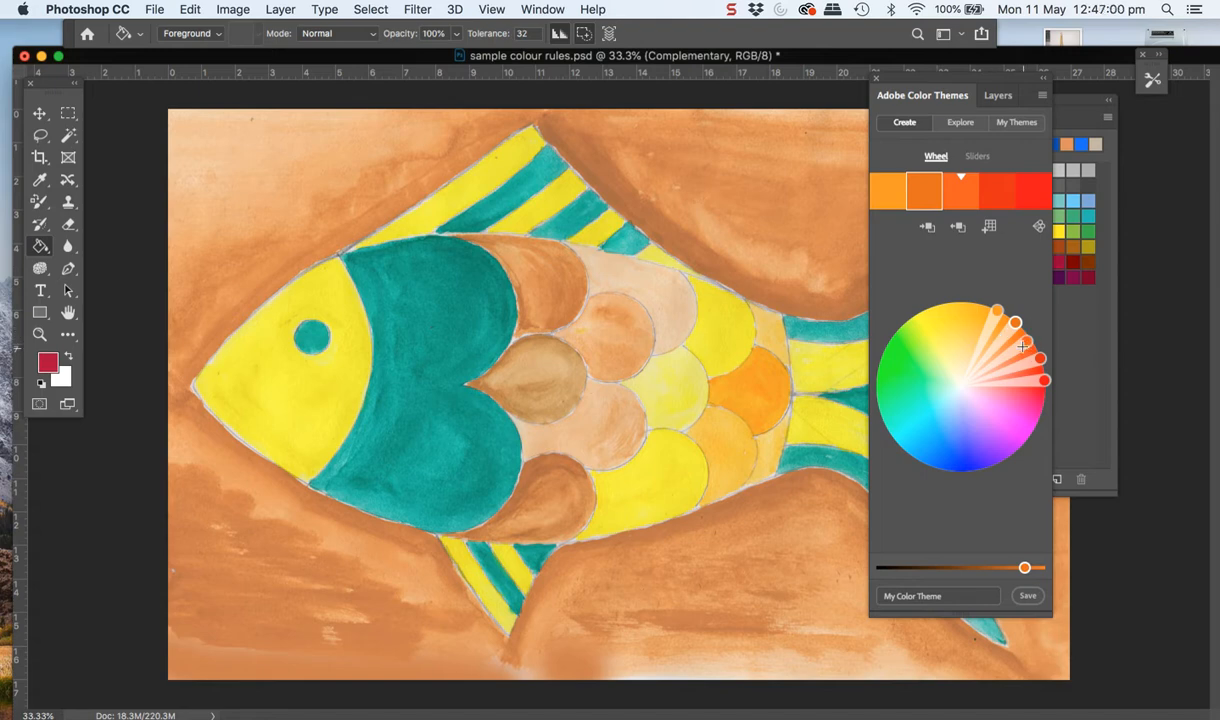
Rotate the analogous theme's base colour around the wheel to blue-violet, giving a pink-to-light-blue range
{"action": "left_click", "coordinate": [962, 190]}
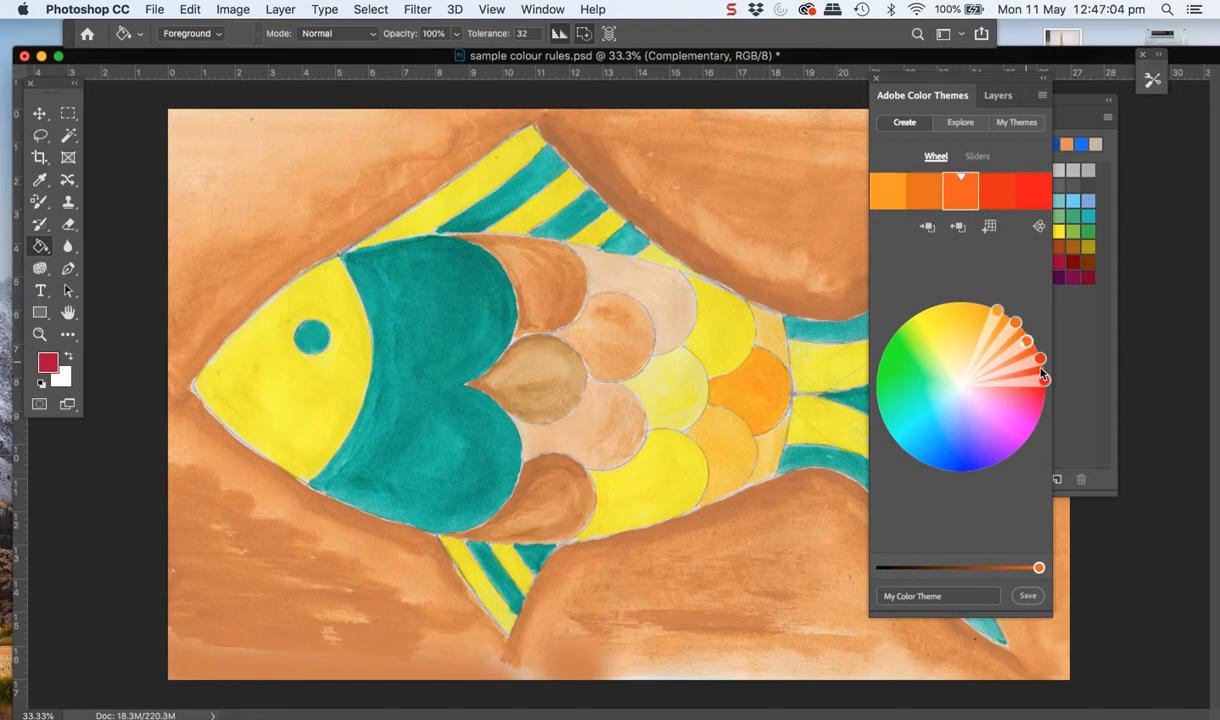
{"action": "mouse_move", "coordinate": [1025, 341]}
{"action": "left_mouse_down"}
{"action": "mouse_move", "coordinate": [1001, 317]}
{"action": "mouse_move", "coordinate": [940, 307]}
{"action": "left_mouse_up"}
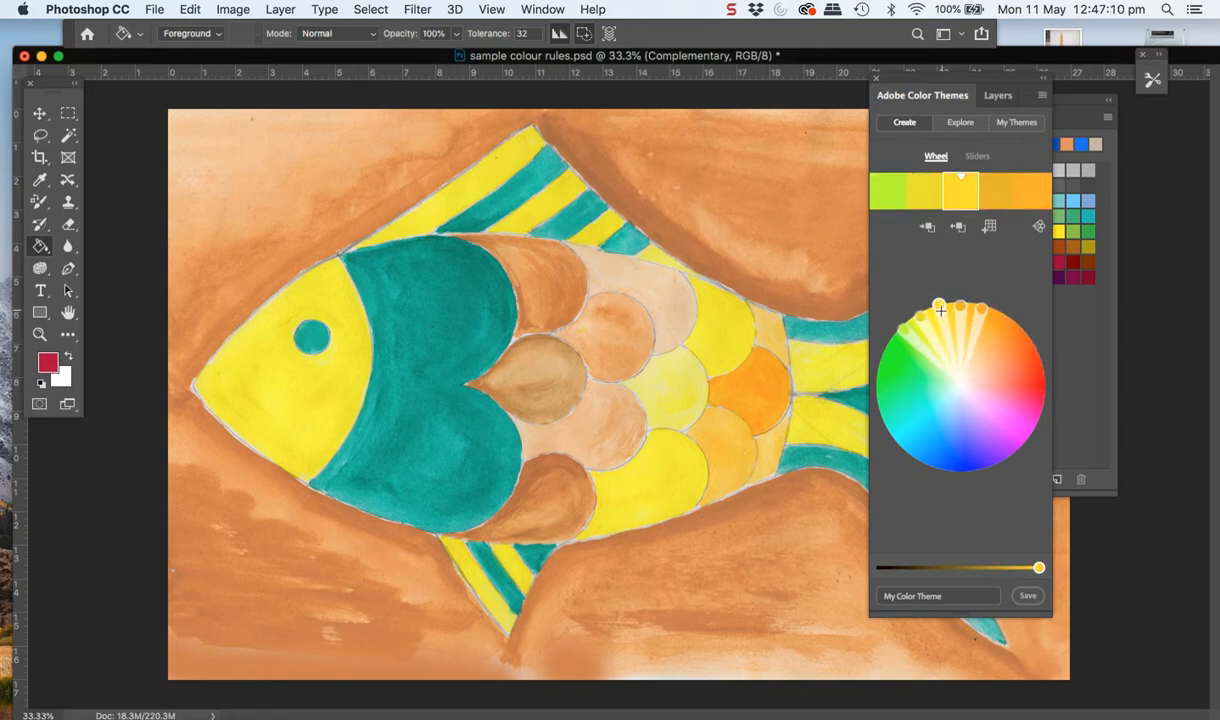
{"action": "mouse_move", "coordinate": [940, 307]}
{"action": "left_mouse_down"}
{"action": "mouse_move", "coordinate": [916, 322]}
{"action": "mouse_move", "coordinate": [890, 393]}
{"action": "mouse_move", "coordinate": [914, 338]}
{"action": "mouse_move", "coordinate": [952, 314]}
{"action": "mouse_move", "coordinate": [988, 315]}
{"action": "mouse_move", "coordinate": [943, 310]}
{"action": "mouse_move", "coordinate": [947, 358]}
{"action": "mouse_move", "coordinate": [922, 313]}
{"action": "mouse_move", "coordinate": [945, 360]}
{"action": "mouse_move", "coordinate": [921, 326]}
{"action": "left_mouse_up"}
{"action": "mouse_move", "coordinate": [1040, 357]}
{"action": "left_mouse_down"}
{"action": "mouse_move", "coordinate": [1012, 352]}
{"action": "mouse_move", "coordinate": [1021, 343]}
{"action": "mouse_move", "coordinate": [990, 371]}
{"action": "mouse_move", "coordinate": [1017, 352]}
{"action": "mouse_move", "coordinate": [986, 318]}
{"action": "mouse_move", "coordinate": [978, 328]}
{"action": "mouse_move", "coordinate": [1012, 342]}
{"action": "mouse_move", "coordinate": [1031, 410]}
{"action": "mouse_move", "coordinate": [1015, 435]}
{"action": "mouse_move", "coordinate": [972, 446]}
{"action": "left_mouse_up"}
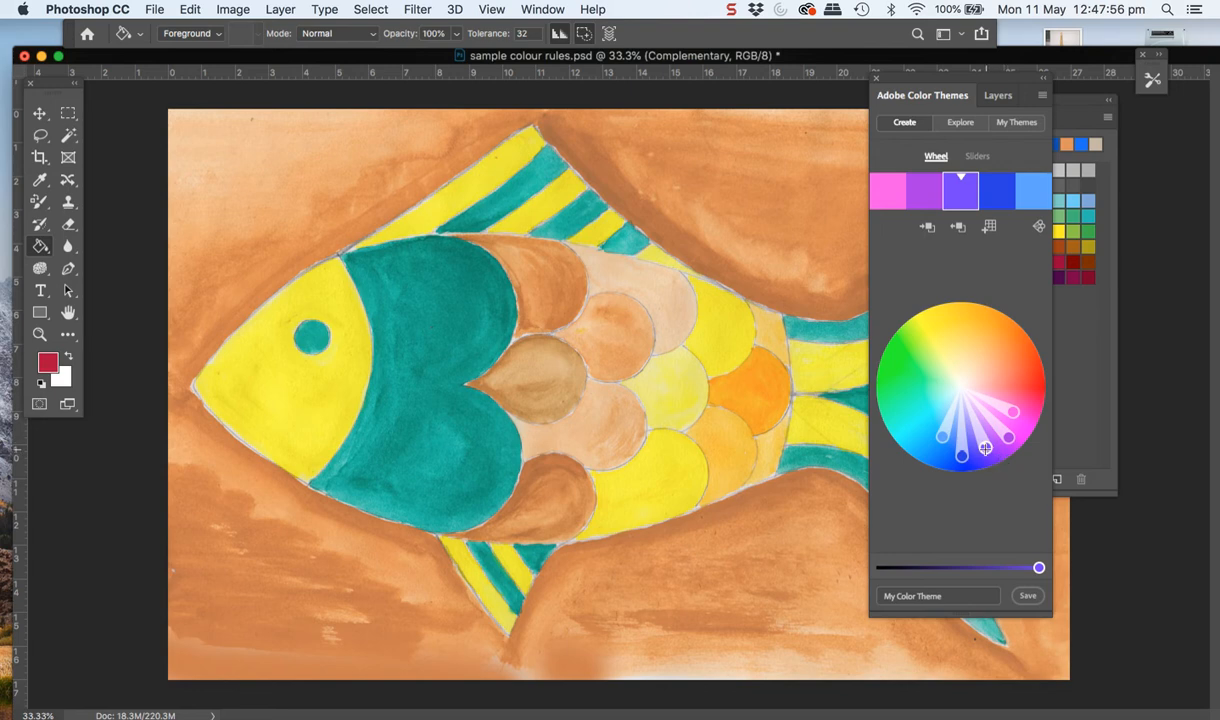
{"action": "left_click_drag", "start_coordinate": [985, 449], "coordinate": [978, 452]}
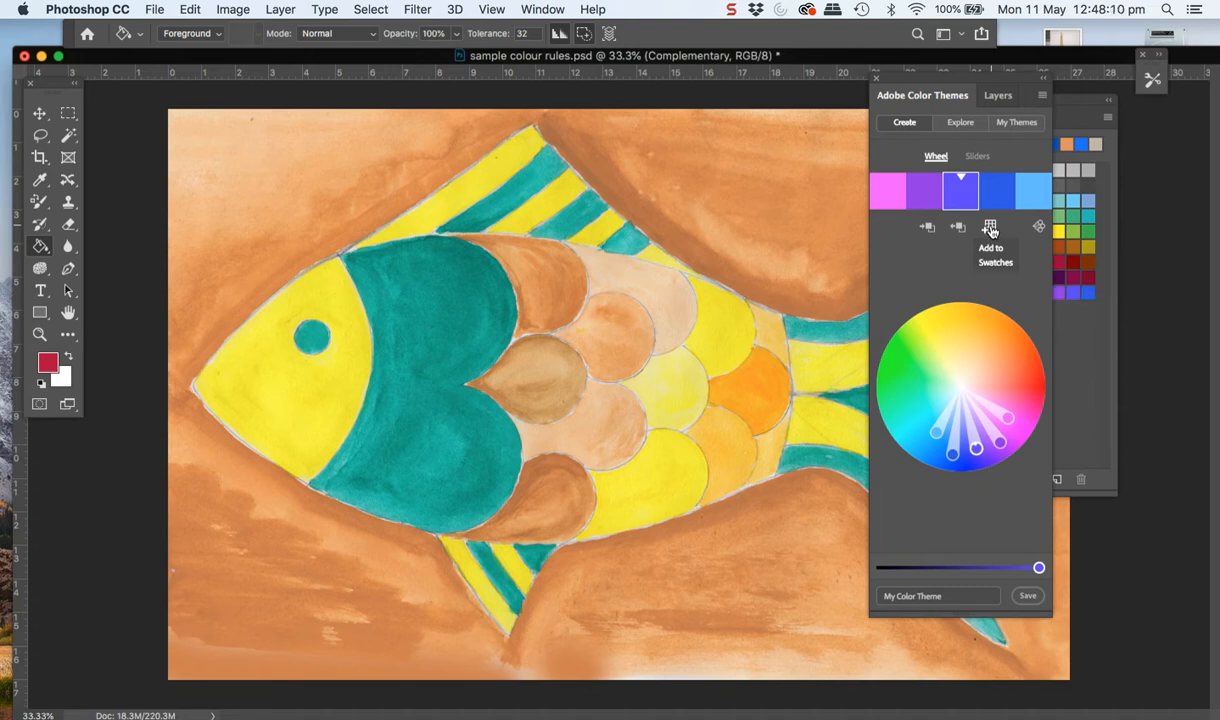
Add the analogous theme colours to the swatches and move the Adobe Color Themes panel off the swatch grid
{"action": "left_click", "coordinate": [990, 229]}
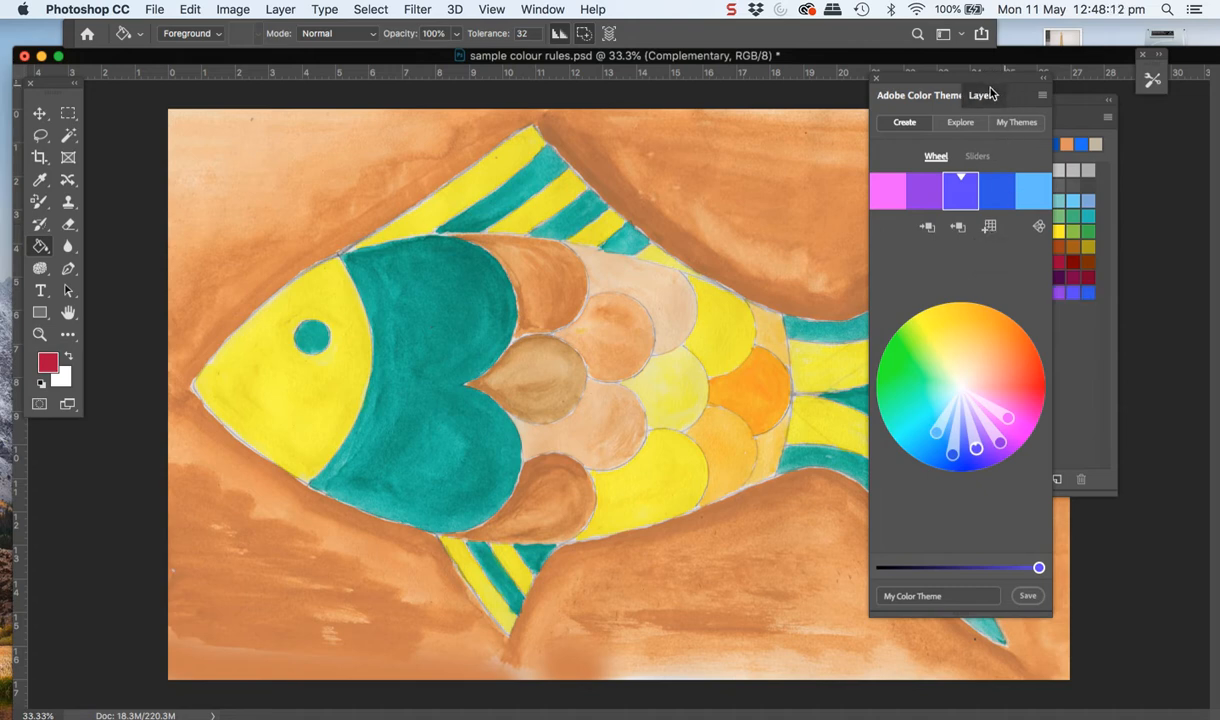
{"action": "left_click_drag", "start_coordinate": [918, 84], "coordinate": [917, 359]}
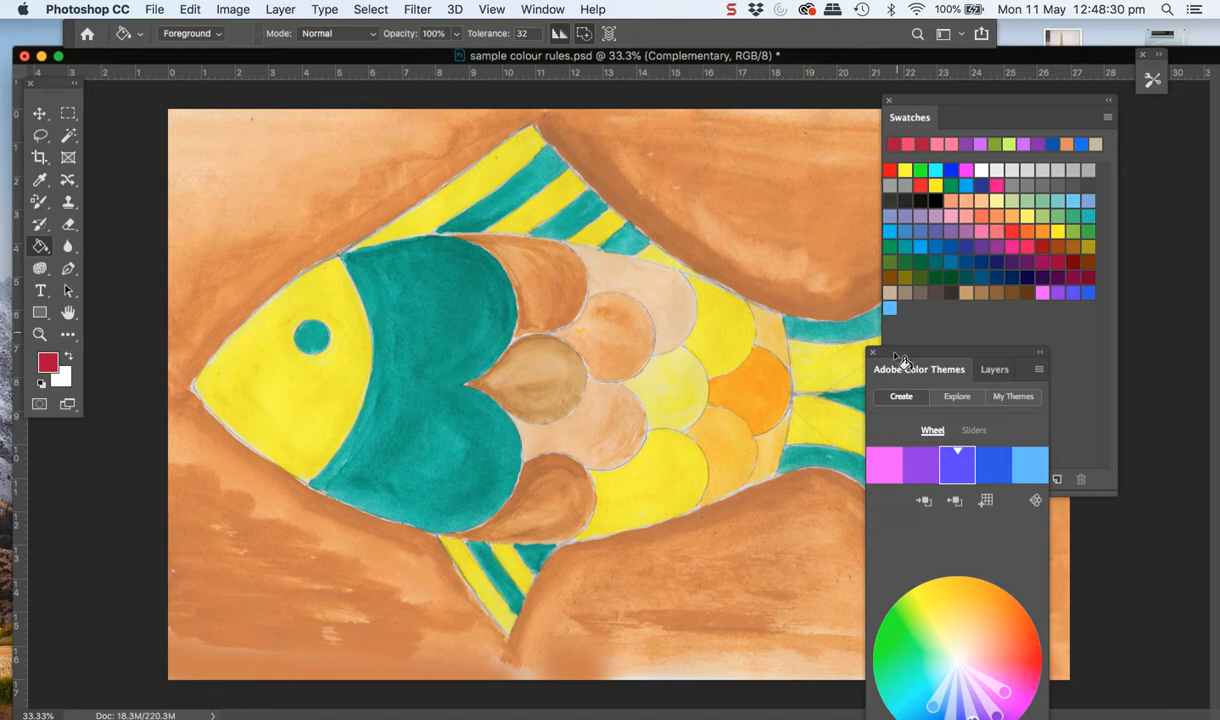
{"action": "left_click_drag", "start_coordinate": [894, 358], "coordinate": [943, 326]}
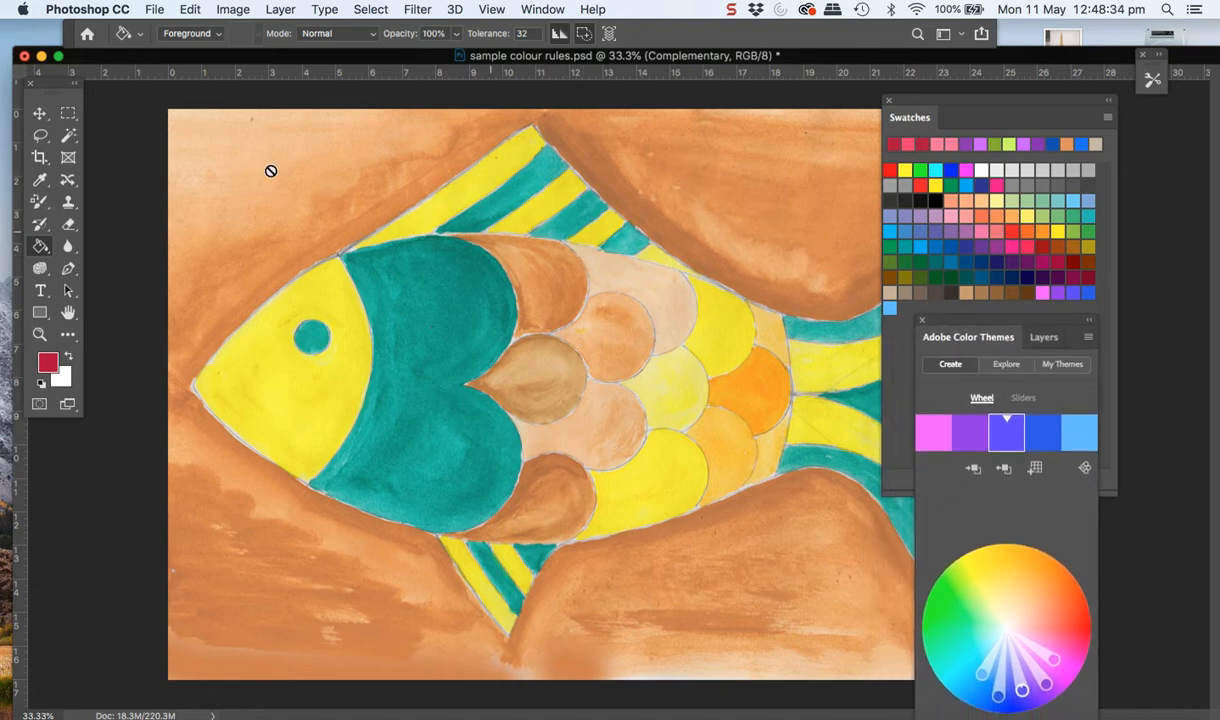
Set the foreground colour to the newly added purple swatch and activate the Color Replacement Tool
{"action": "left_click", "coordinate": [1064, 290]}
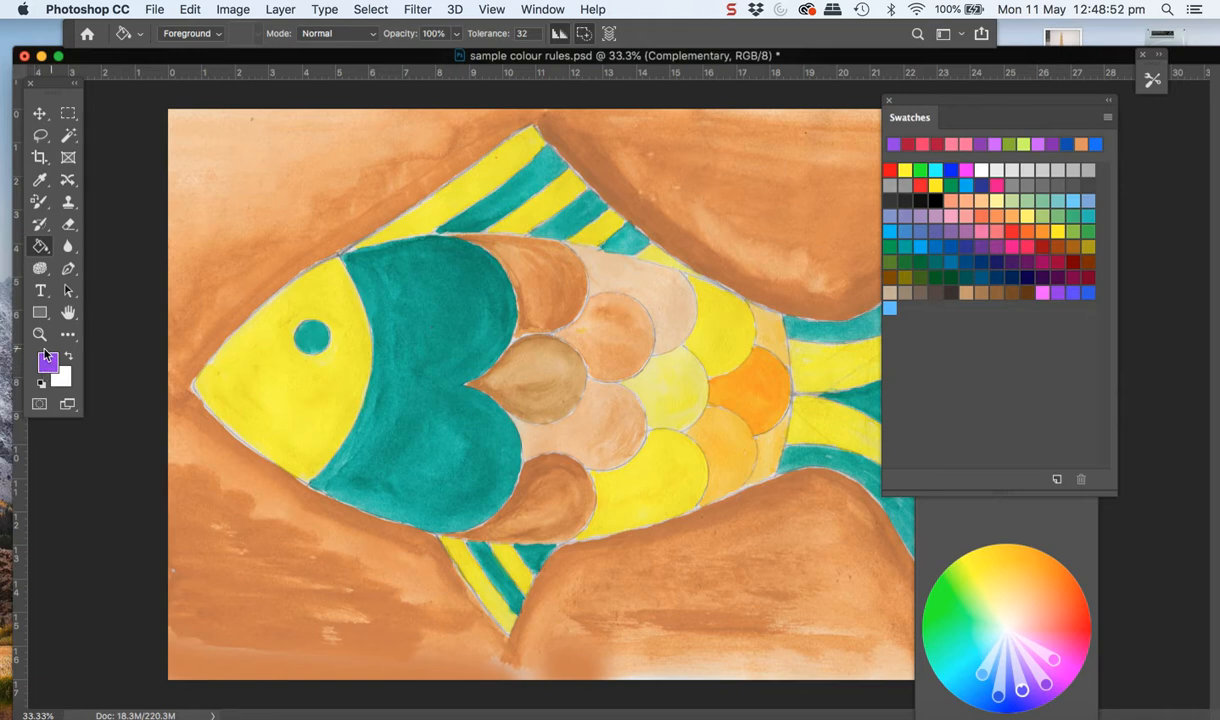
{"action": "left_click", "coordinate": [50, 212]}
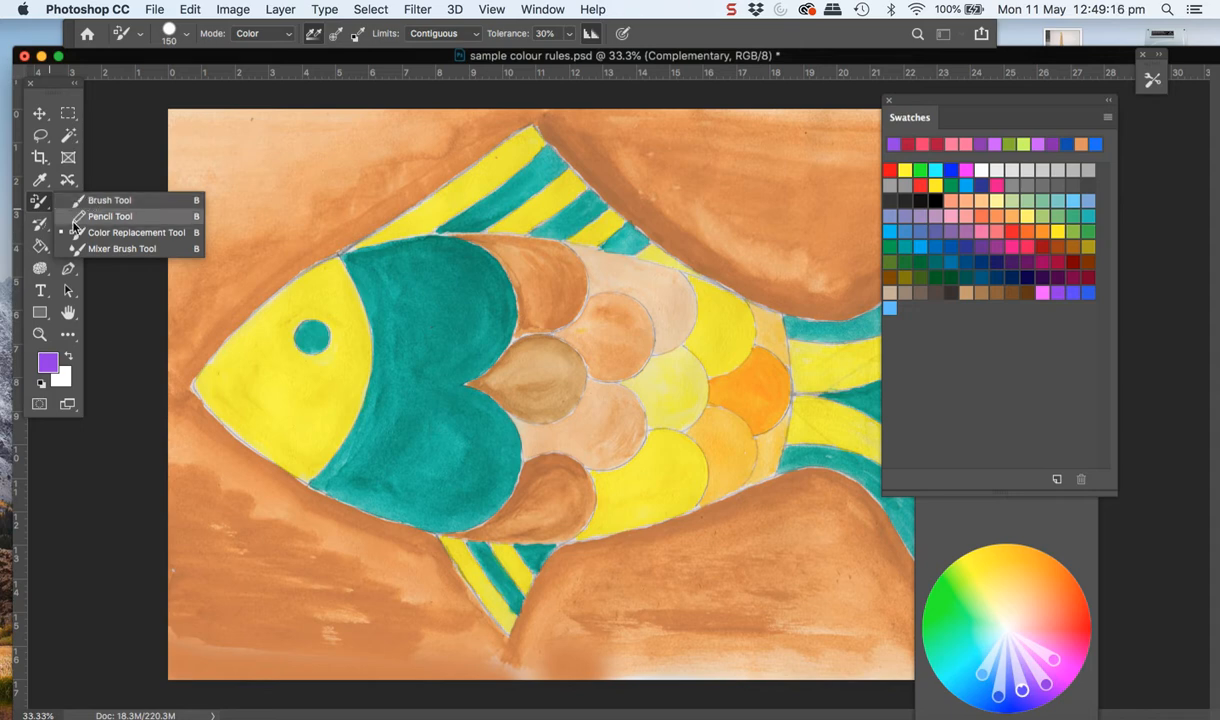
{"action": "left_click", "coordinate": [80, 234]}
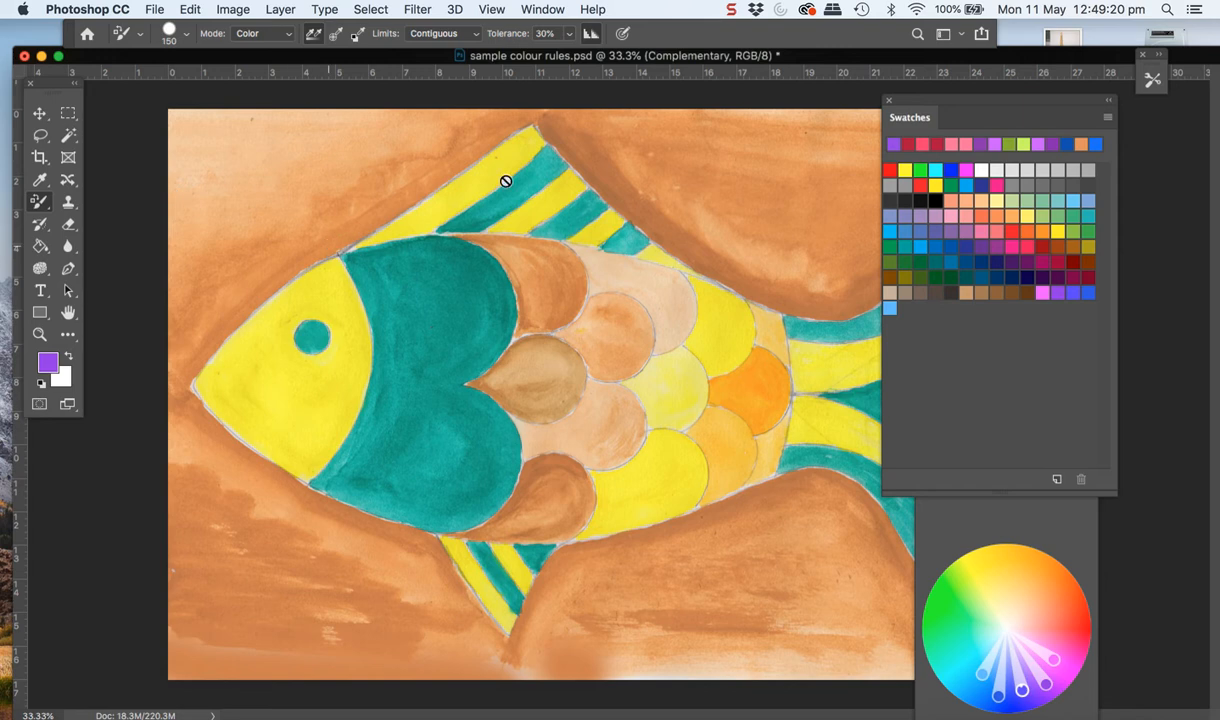
Move the Swatches panel over the fish's body and place the Layers panel beside it at the same height
{"action": "left_click_drag", "start_coordinate": [950, 115], "coordinate": [779, 185]}
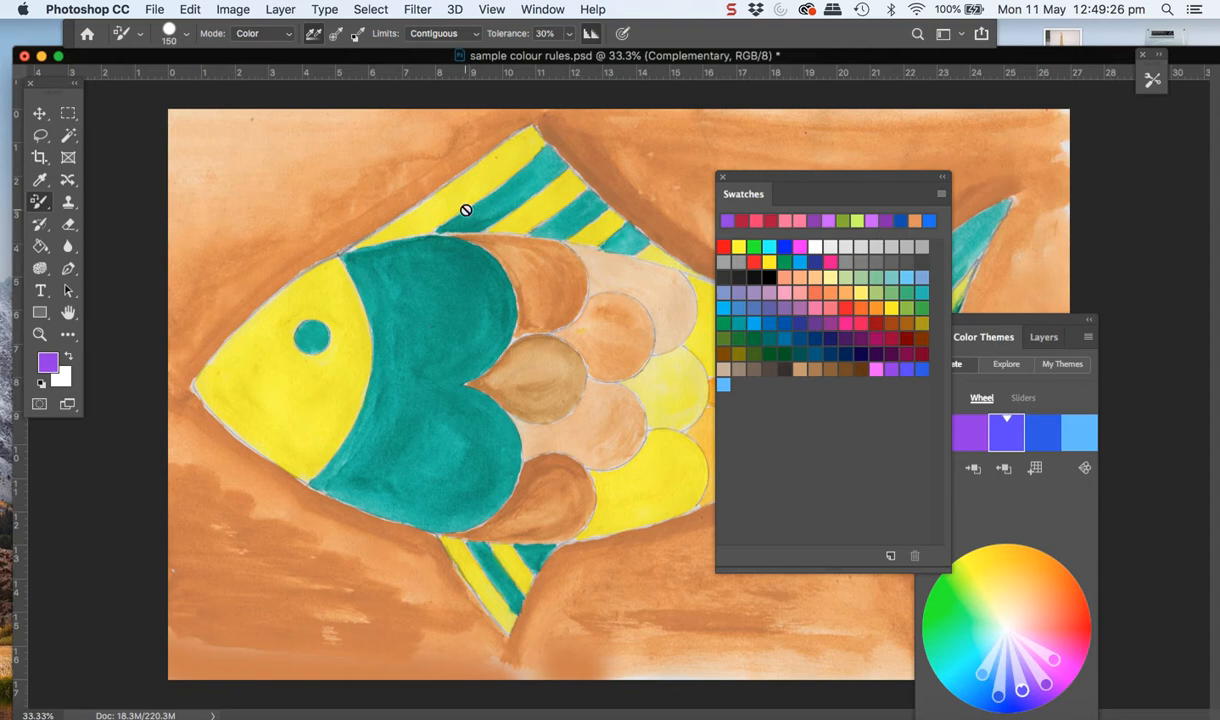
{"action": "left_click", "coordinate": [1048, 340]}
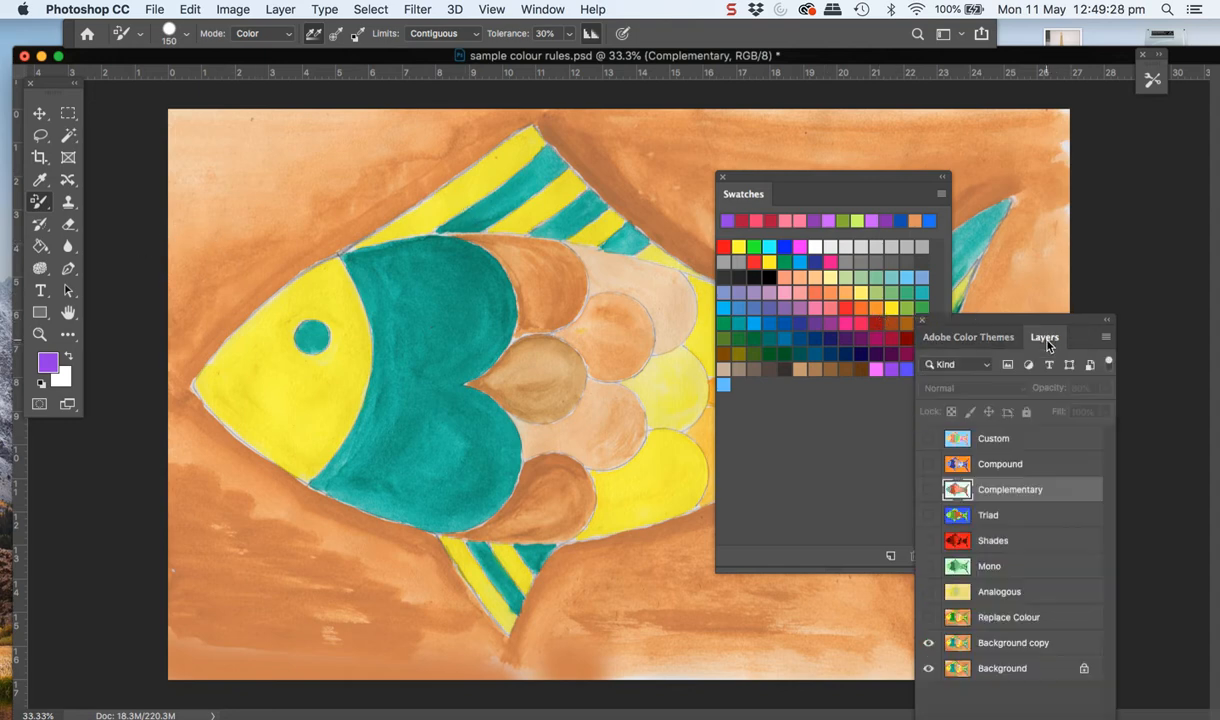
{"action": "left_click_drag", "start_coordinate": [944, 319], "coordinate": [938, 177]}
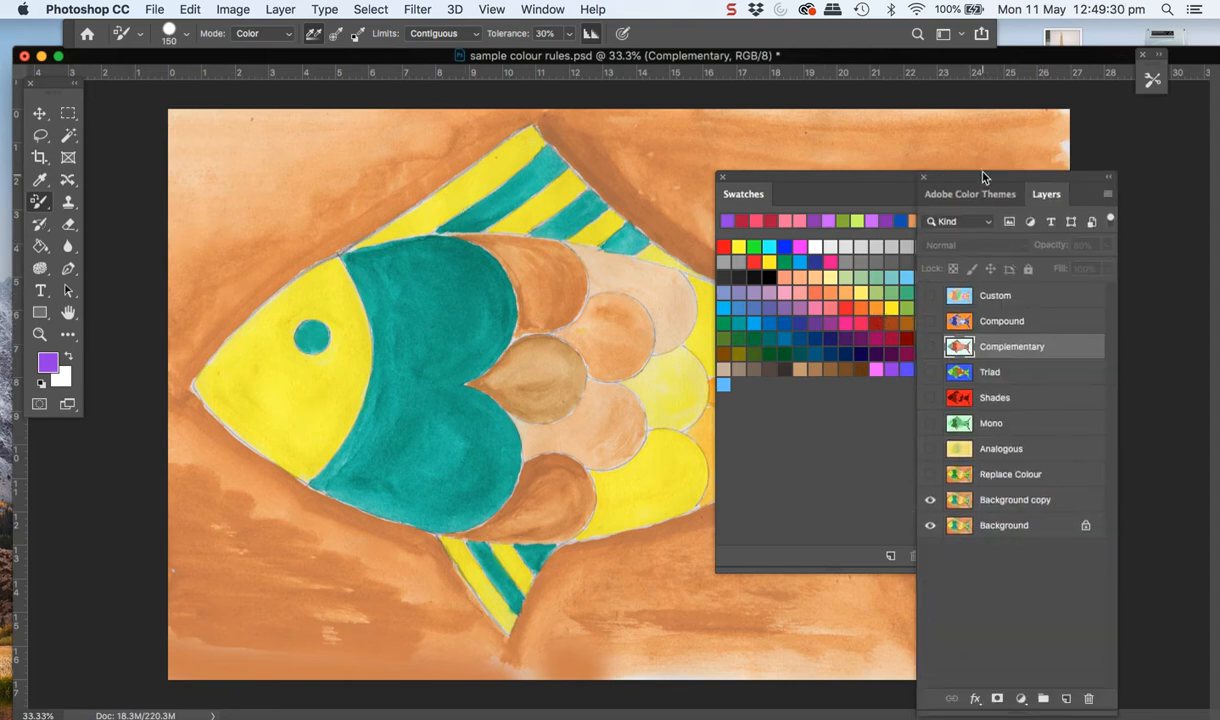
Delete all layers from Custom down to Background copy, keeping only the Background layer
{"action": "left_click", "coordinate": [956, 292]}
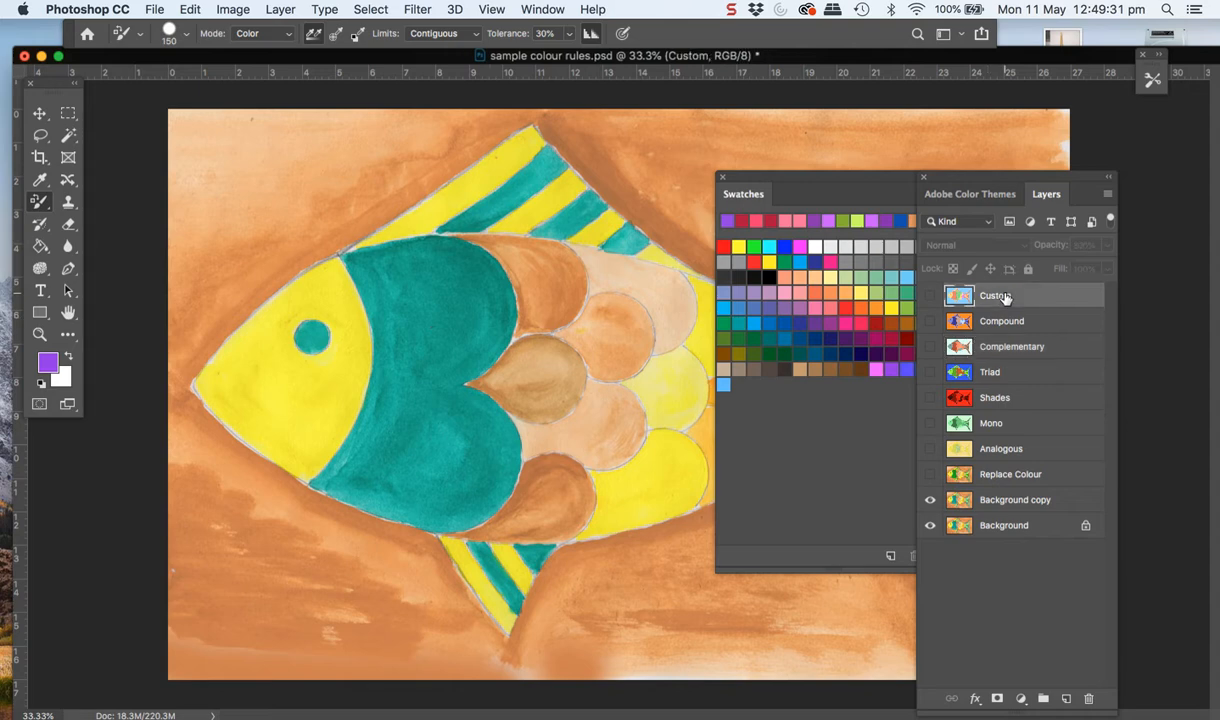
{"action": "left_click", "coordinate": [1010, 500], "text": "shift"}
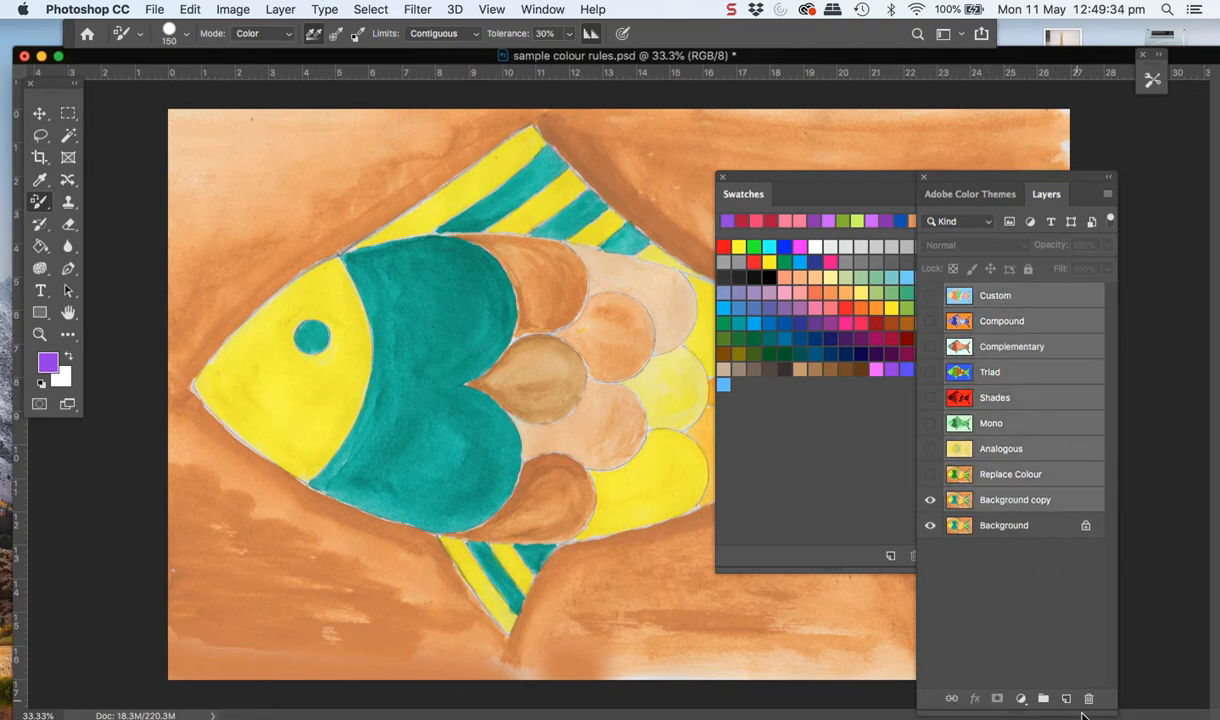
{"action": "left_click", "coordinate": [1089, 700]}
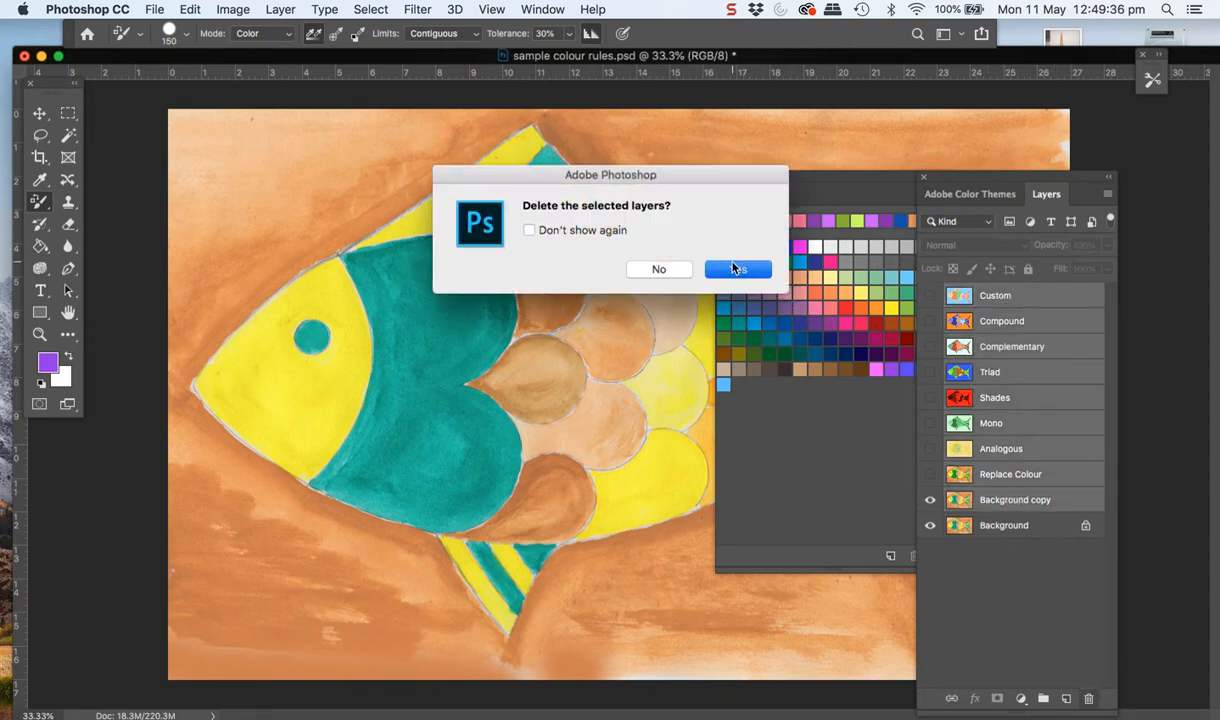
{"action": "left_click", "coordinate": [735, 268]}
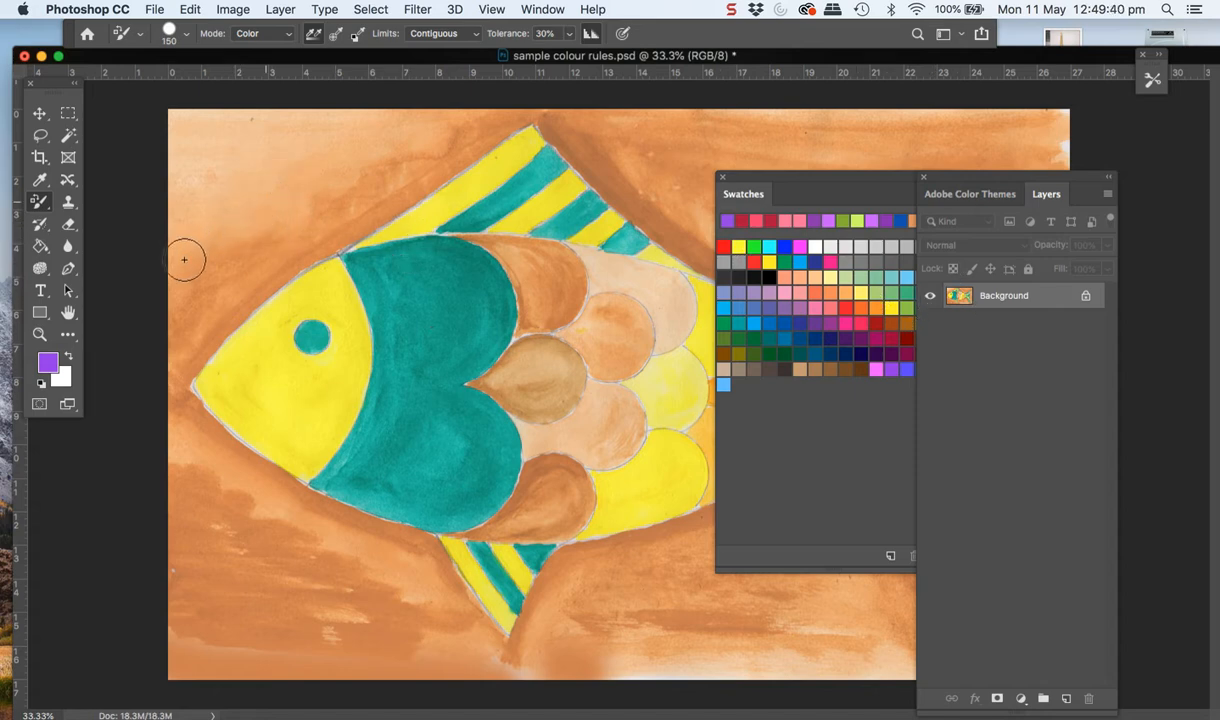
Paint purple over the orange background above and below the fish's head with the Color Replacement Tool
{"action": "mouse_move", "coordinate": [182, 329]}
{"action": "left_mouse_down"}
{"action": "mouse_move", "coordinate": [241, 277]}
{"action": "mouse_move", "coordinate": [179, 354]}
{"action": "mouse_move", "coordinate": [295, 243]}
{"action": "mouse_move", "coordinate": [264, 242]}
{"action": "mouse_move", "coordinate": [188, 284]}
{"action": "mouse_move", "coordinate": [210, 183]}
{"action": "mouse_move", "coordinate": [181, 307]}
{"action": "mouse_move", "coordinate": [178, 119]}
{"action": "mouse_move", "coordinate": [317, 125]}
{"action": "mouse_move", "coordinate": [247, 136]}
{"action": "mouse_move", "coordinate": [204, 211]}
{"action": "mouse_move", "coordinate": [290, 146]}
{"action": "mouse_move", "coordinate": [283, 244]}
{"action": "mouse_move", "coordinate": [289, 214]}
{"action": "mouse_move", "coordinate": [282, 238]}
{"action": "mouse_move", "coordinate": [374, 187]}
{"action": "mouse_move", "coordinate": [301, 239]}
{"action": "mouse_move", "coordinate": [433, 160]}
{"action": "mouse_move", "coordinate": [396, 192]}
{"action": "mouse_move", "coordinate": [497, 107]}
{"action": "mouse_move", "coordinate": [431, 157]}
{"action": "mouse_move", "coordinate": [481, 129]}
{"action": "mouse_move", "coordinate": [489, 109]}
{"action": "mouse_move", "coordinate": [336, 129]}
{"action": "mouse_move", "coordinate": [370, 128]}
{"action": "mouse_move", "coordinate": [282, 181]}
{"action": "mouse_move", "coordinate": [440, 134]}
{"action": "mouse_move", "coordinate": [394, 156]}
{"action": "mouse_move", "coordinate": [416, 135]}
{"action": "mouse_move", "coordinate": [327, 148]}
{"action": "left_mouse_up"}
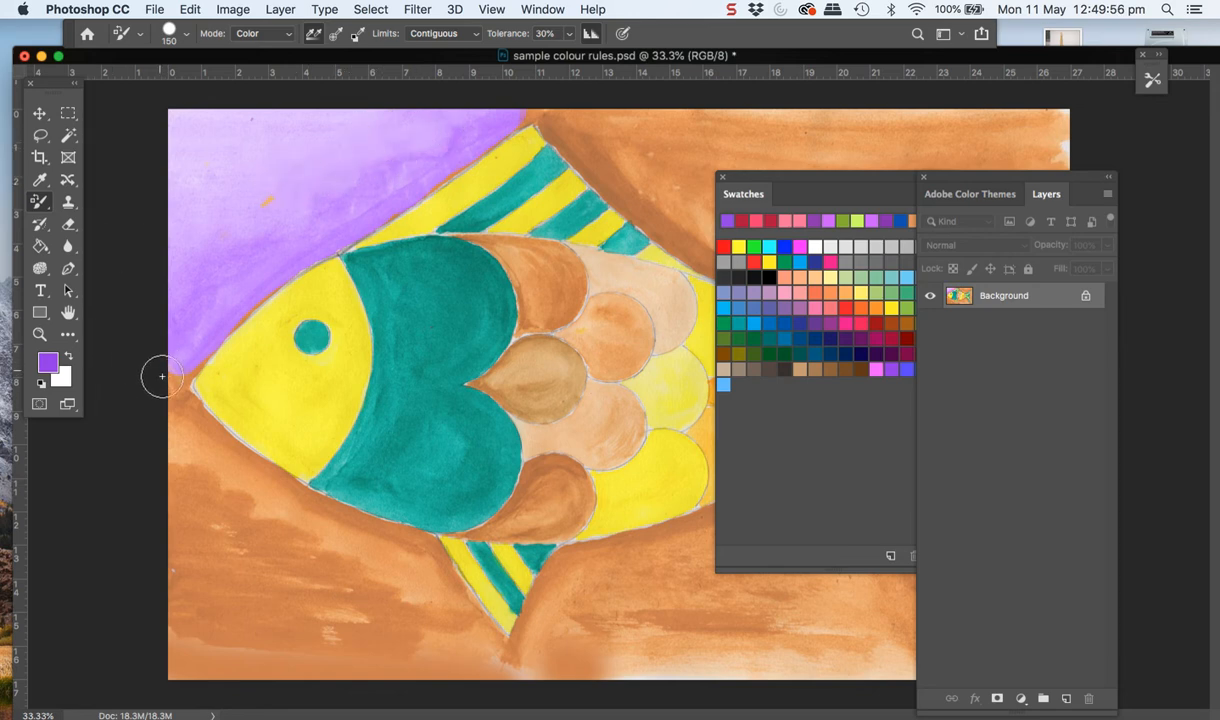
{"action": "left_click_drag", "start_coordinate": [163, 400], "coordinate": [194, 439]}
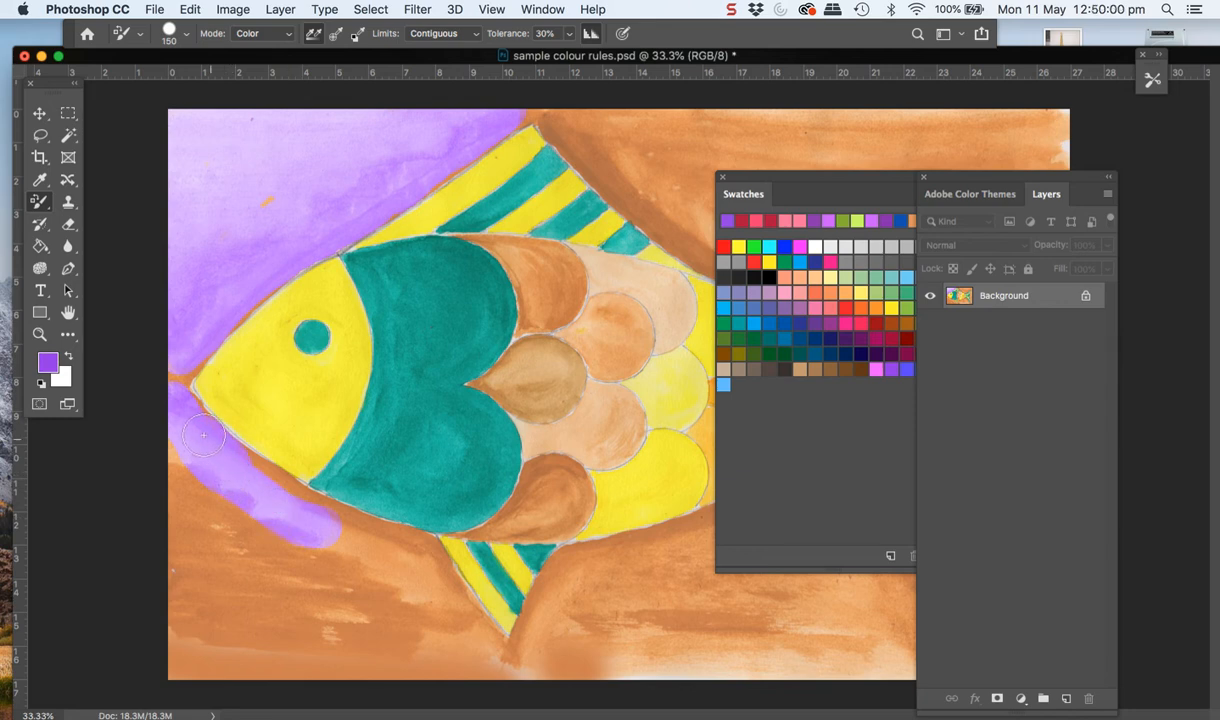
{"action": "mouse_move", "coordinate": [267, 470]}
{"action": "left_mouse_down"}
{"action": "mouse_move", "coordinate": [320, 497]}
{"action": "mouse_move", "coordinate": [315, 472]}
{"action": "mouse_move", "coordinate": [239, 421]}
{"action": "mouse_move", "coordinate": [207, 418]}
{"action": "left_mouse_up"}
Undo all the purple strokes on the background and switch to the Magic Wand tool
{"action": "key", "text": "super+z"}
{"action": "key", "text": "super+z"}
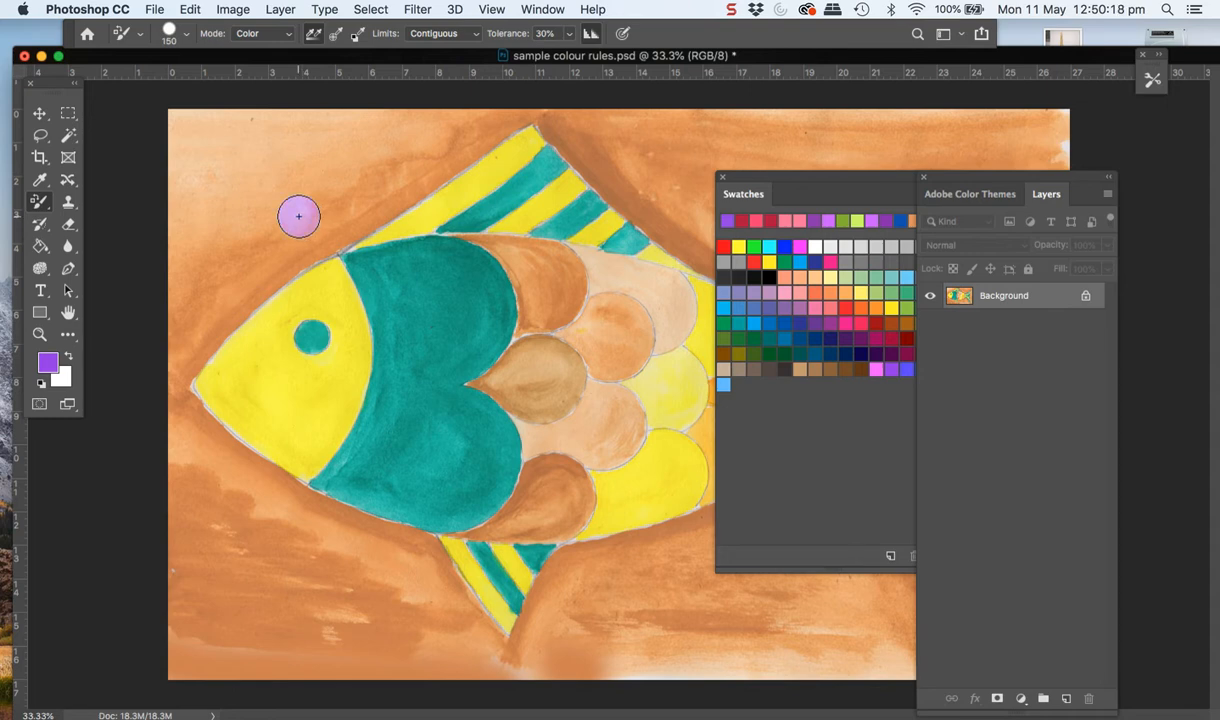
{"action": "left_click", "coordinate": [70, 136]}
{"action": "key", "text": "super+z"}
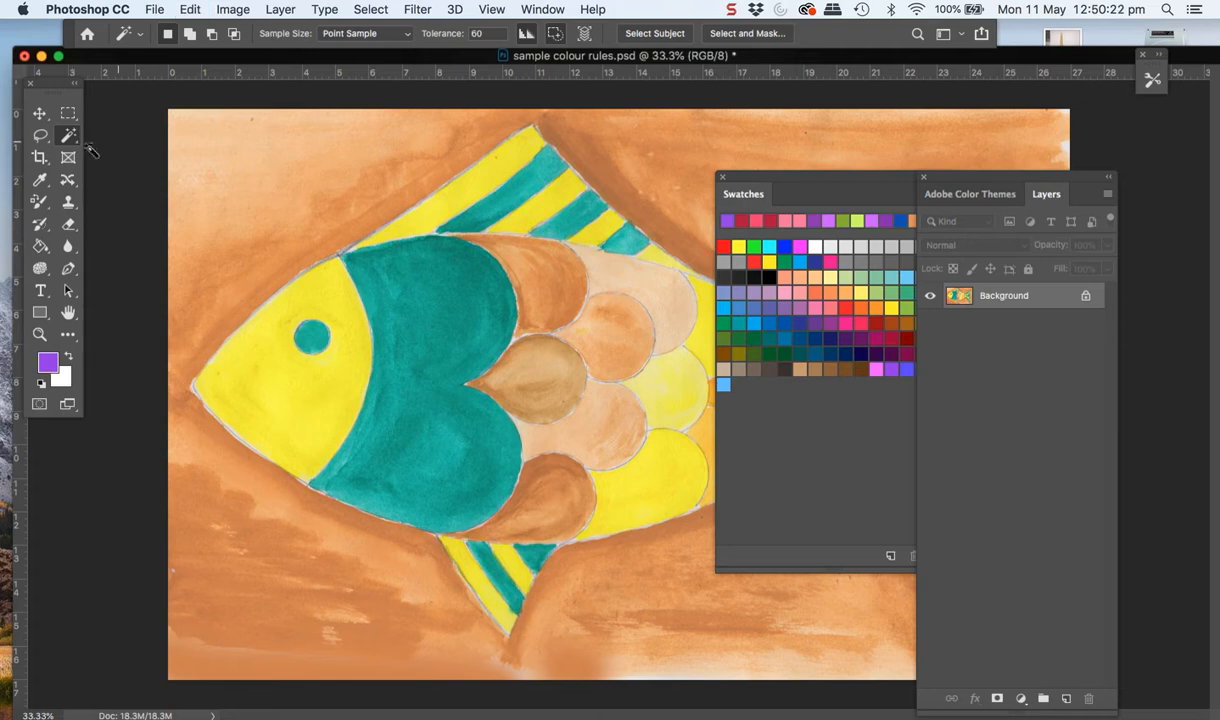
Select the orange background around the fish with the Magic Wand at tolerance 60, adding the missed areas to the selection
{"action": "left_click", "coordinate": [213, 149]}
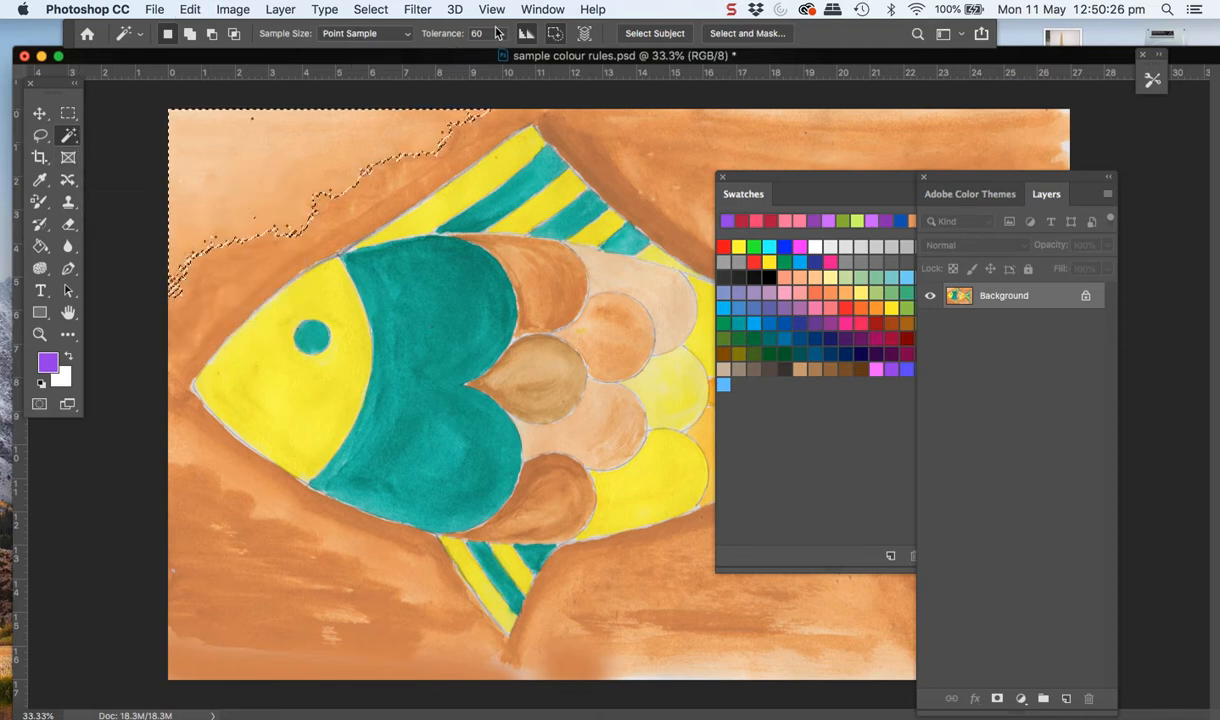
{"action": "left_click", "coordinate": [470, 145], "text": "shift"}
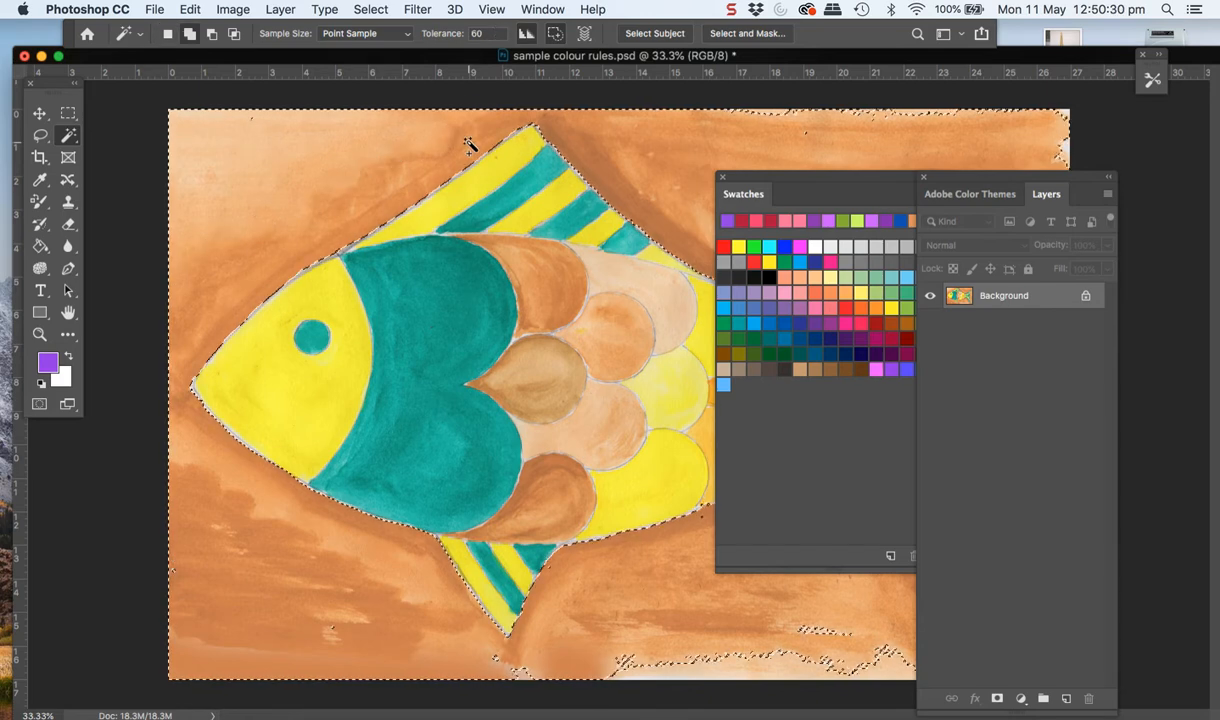
{"action": "left_click", "coordinate": [515, 670], "text": "shift"}
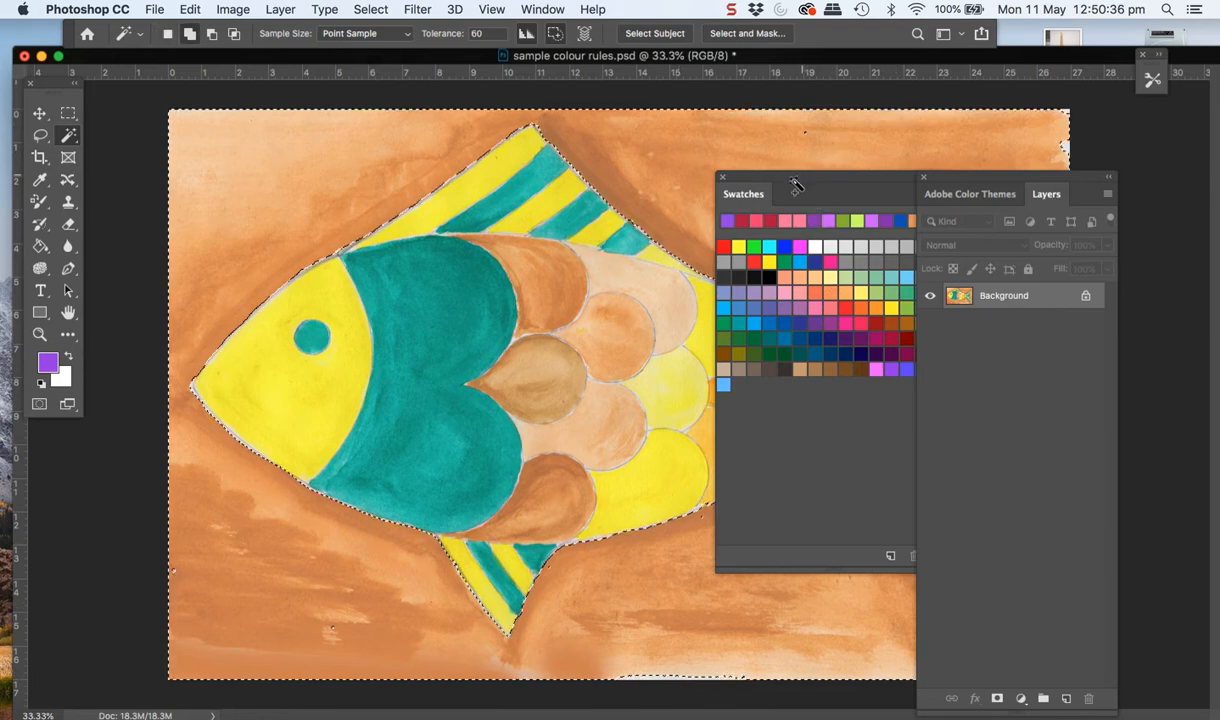
Move the Swatches and Layers panels aside to uncover more of the fish's tail
{"action": "left_click", "coordinate": [796, 187]}
{"action": "left_click_drag", "start_coordinate": [888, 183], "coordinate": [1151, 36]}
{"action": "left_click_drag", "start_coordinate": [934, 169], "coordinate": [1103, 235]}
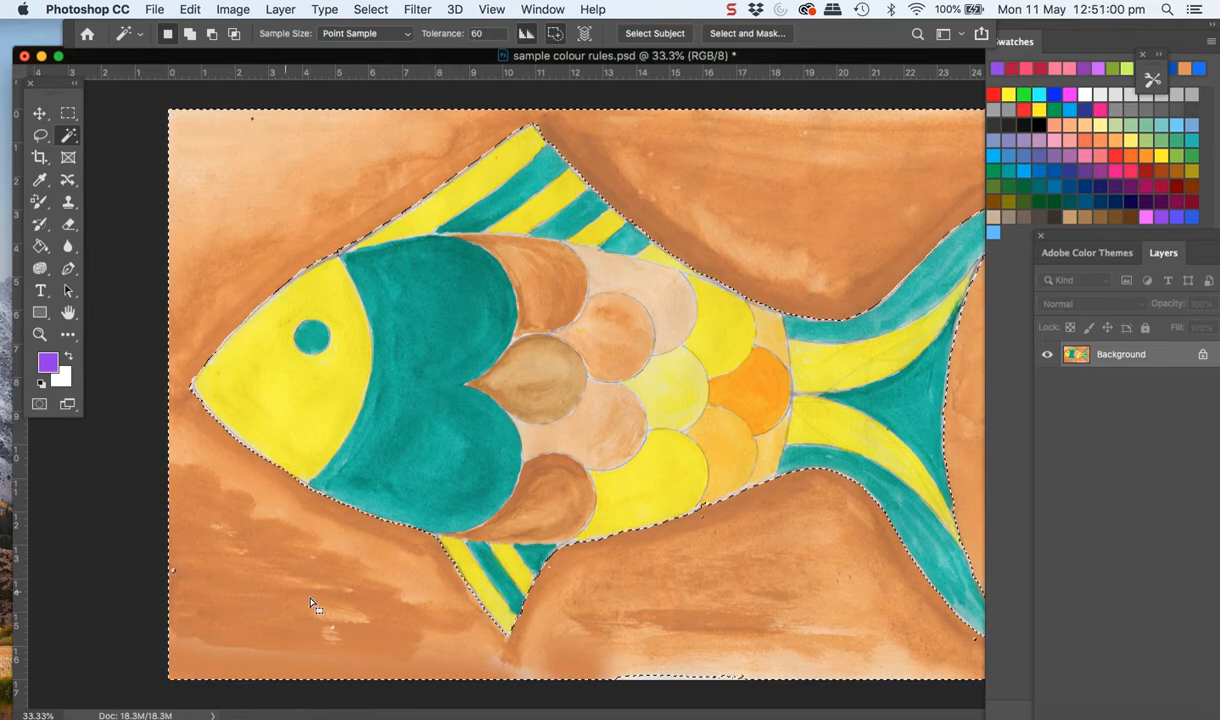
Paint purple over the selected orange background around the fish with the Color Replacement Tool at brush size 600
{"action": "left_click", "coordinate": [40, 201]}
{"action": "key", "text": "bracketright"}
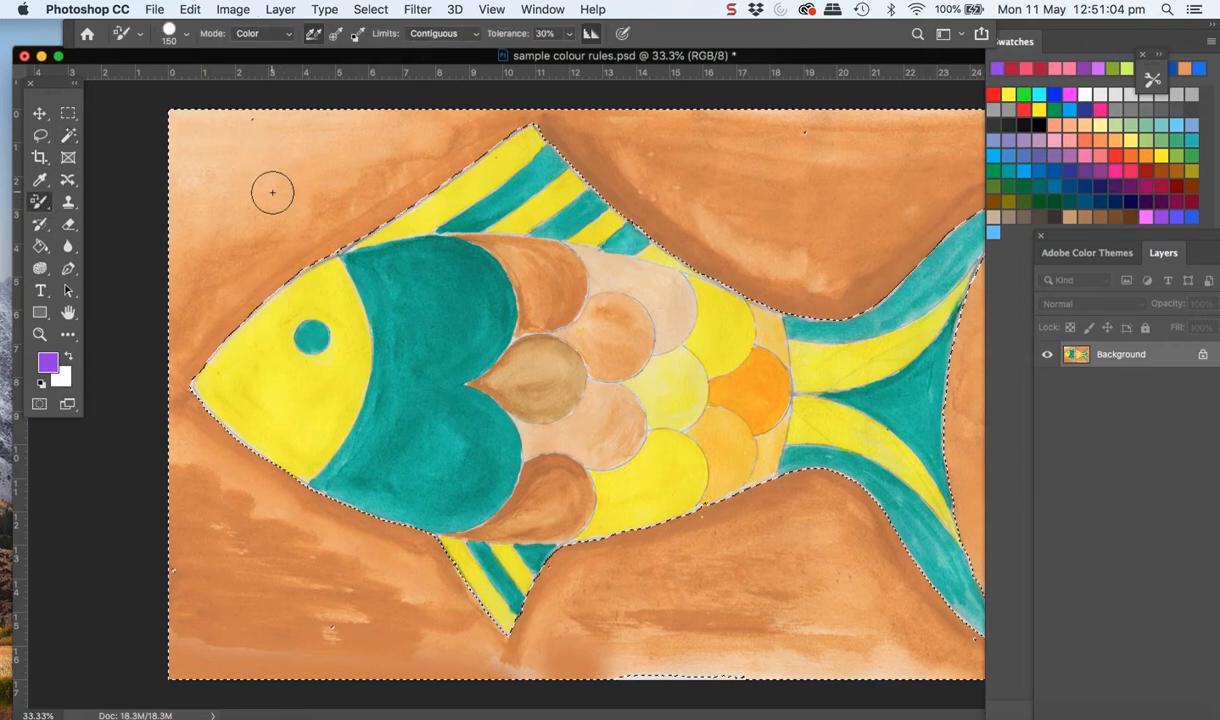
{"action": "key", "text": "bracketright"}
{"action": "key", "text": "bracketright"}
{"action": "key", "text": "bracketright"}
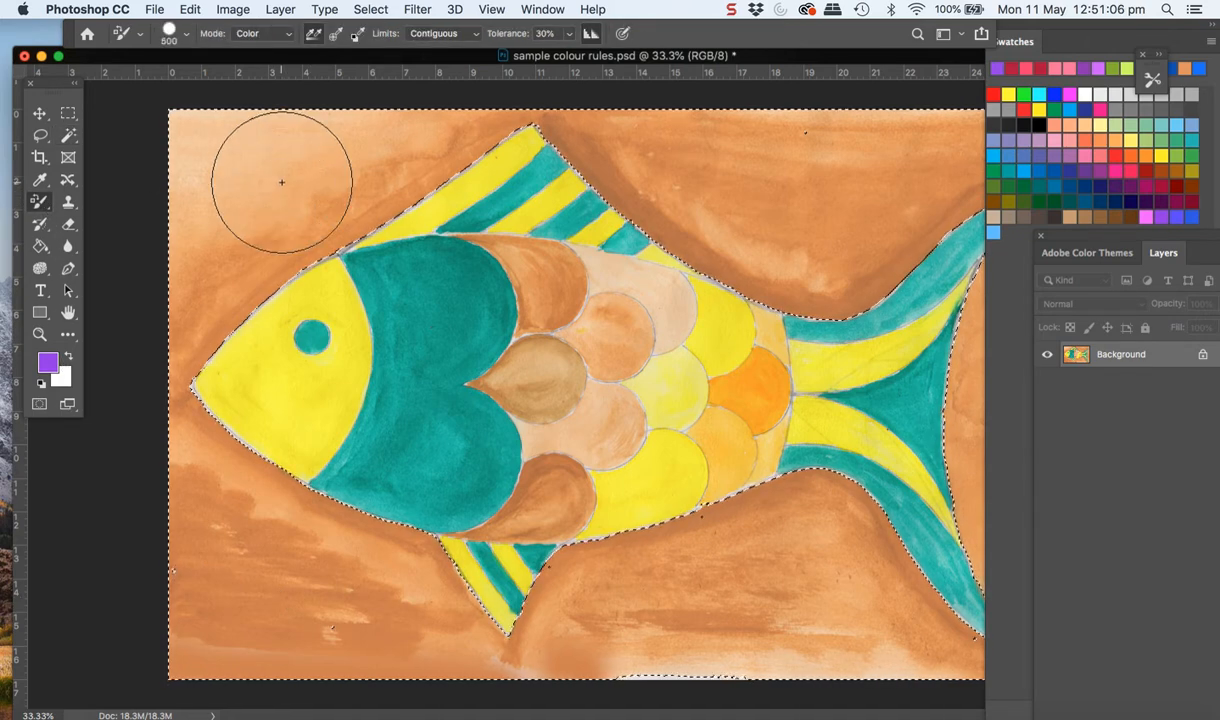
{"action": "mouse_move", "coordinate": [272, 207]}
{"action": "left_mouse_down"}
{"action": "mouse_move", "coordinate": [386, 131]}
{"action": "mouse_move", "coordinate": [484, 119]}
{"action": "mouse_move", "coordinate": [143, 172]}
{"action": "mouse_move", "coordinate": [166, 340]}
{"action": "mouse_move", "coordinate": [238, 275]}
{"action": "mouse_move", "coordinate": [187, 391]}
{"action": "mouse_move", "coordinate": [369, 577]}
{"action": "mouse_move", "coordinate": [240, 593]}
{"action": "mouse_move", "coordinate": [390, 663]}
{"action": "mouse_move", "coordinate": [186, 621]}
{"action": "mouse_move", "coordinate": [421, 646]}
{"action": "mouse_move", "coordinate": [519, 643]}
{"action": "mouse_move", "coordinate": [450, 579]}
{"action": "mouse_move", "coordinate": [613, 631]}
{"action": "mouse_move", "coordinate": [721, 635]}
{"action": "mouse_move", "coordinate": [727, 562]}
{"action": "mouse_move", "coordinate": [644, 570]}
{"action": "mouse_move", "coordinate": [889, 620]}
{"action": "mouse_move", "coordinate": [787, 534]}
{"action": "mouse_move", "coordinate": [966, 633]}
{"action": "mouse_move", "coordinate": [976, 343]}
{"action": "mouse_move", "coordinate": [946, 246]}
{"action": "mouse_move", "coordinate": [973, 153]}
{"action": "mouse_move", "coordinate": [674, 170]}
{"action": "mouse_move", "coordinate": [522, 135]}
{"action": "mouse_move", "coordinate": [742, 290]}
{"action": "mouse_move", "coordinate": [931, 260]}
{"action": "mouse_move", "coordinate": [826, 313]}
{"action": "mouse_move", "coordinate": [911, 282]}
{"action": "mouse_move", "coordinate": [814, 240]}
{"action": "left_mouse_up"}
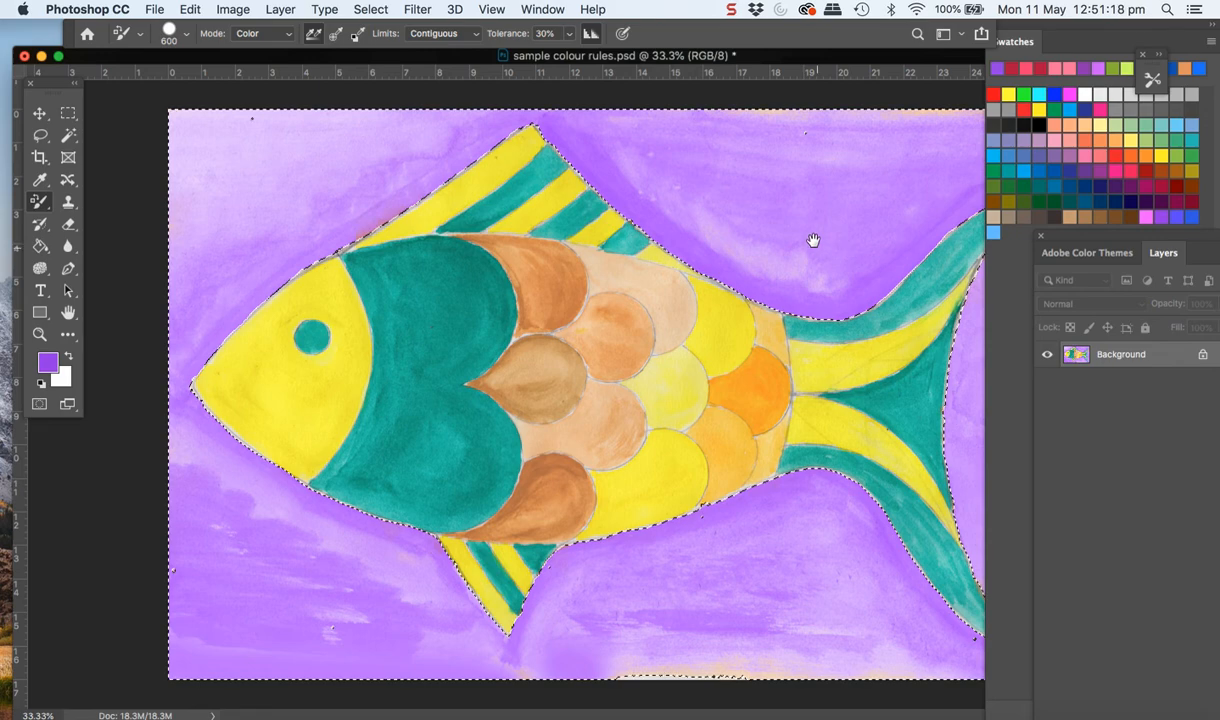
Shift the document window to uncover the tail, paint the remaining orange background there purple, and move the window back
{"action": "left_click_drag", "start_coordinate": [759, 63], "coordinate": [557, 78]}
{"action": "mouse_move", "coordinate": [572, 150]}
{"action": "left_mouse_down"}
{"action": "mouse_move", "coordinate": [833, 167]}
{"action": "mouse_move", "coordinate": [834, 333]}
{"action": "mouse_move", "coordinate": [841, 155]}
{"action": "mouse_move", "coordinate": [852, 248]}
{"action": "mouse_move", "coordinate": [725, 141]}
{"action": "left_mouse_up"}
{"action": "mouse_move", "coordinate": [826, 577]}
{"action": "left_mouse_down"}
{"action": "mouse_move", "coordinate": [844, 695]}
{"action": "mouse_move", "coordinate": [844, 657]}
{"action": "mouse_move", "coordinate": [887, 587]}
{"action": "mouse_move", "coordinate": [818, 547]}
{"action": "mouse_move", "coordinate": [797, 563]}
{"action": "mouse_move", "coordinate": [841, 291]}
{"action": "mouse_move", "coordinate": [837, 167]}
{"action": "mouse_move", "coordinate": [770, 229]}
{"action": "mouse_move", "coordinate": [637, 137]}
{"action": "mouse_move", "coordinate": [474, 122]}
{"action": "mouse_move", "coordinate": [818, 145]}
{"action": "mouse_move", "coordinate": [799, 147]}
{"action": "mouse_move", "coordinate": [894, 130]}
{"action": "mouse_move", "coordinate": [690, 131]}
{"action": "mouse_move", "coordinate": [509, 179]}
{"action": "left_mouse_up"}
{"action": "key", "text": "space"}
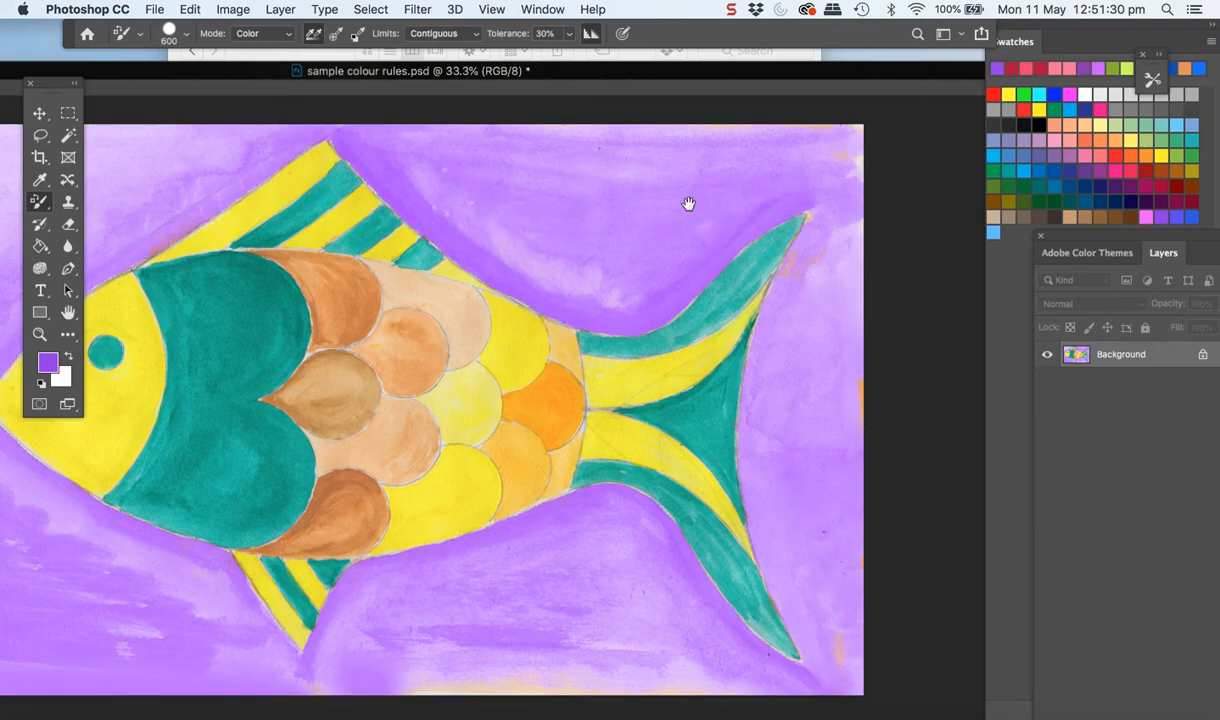
{"action": "left_click_drag", "start_coordinate": [539, 76], "coordinate": [714, 57]}
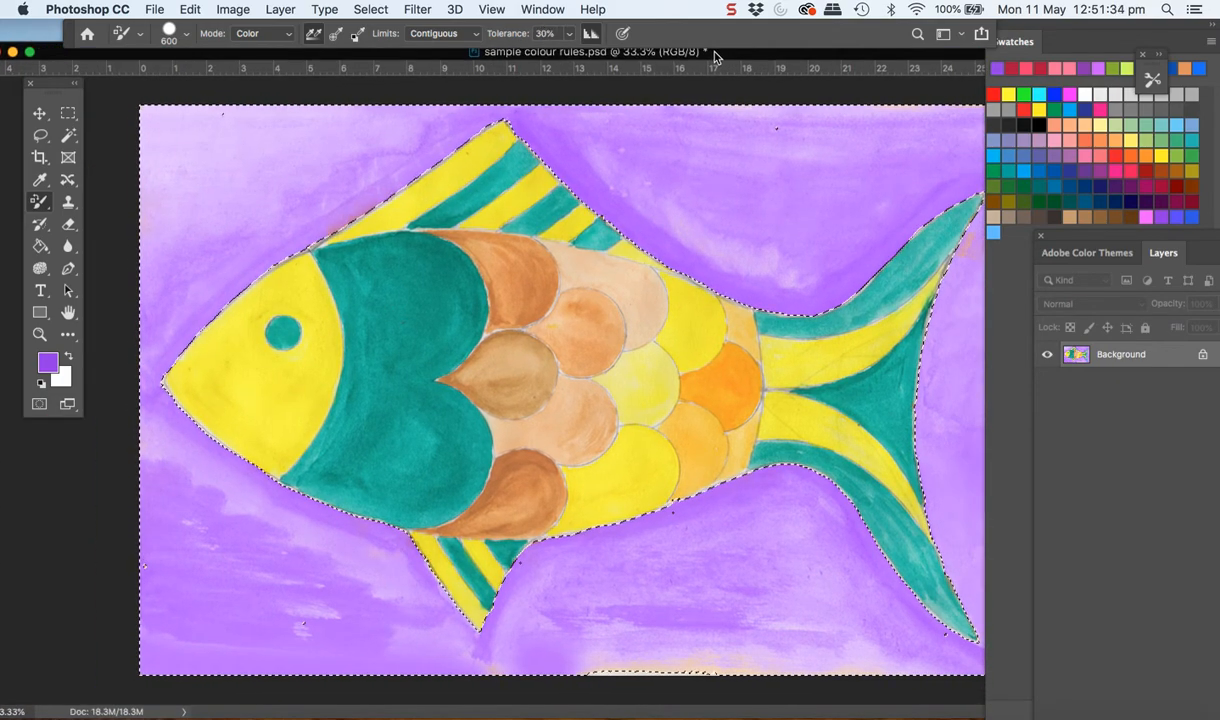
Add a new layer above the painting and fill the selected background area with solid purple using the Paint Bucket
{"action": "left_click_drag", "start_coordinate": [1166, 243], "coordinate": [972, 136]}
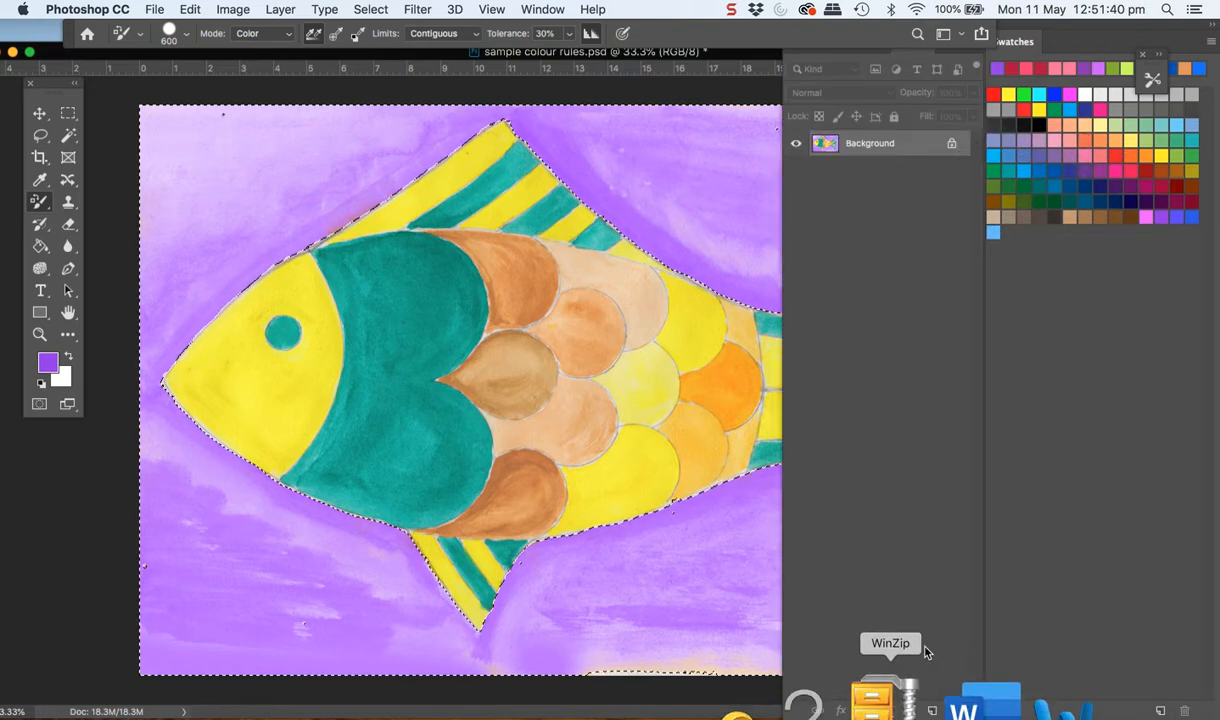
{"action": "left_click", "coordinate": [932, 710]}
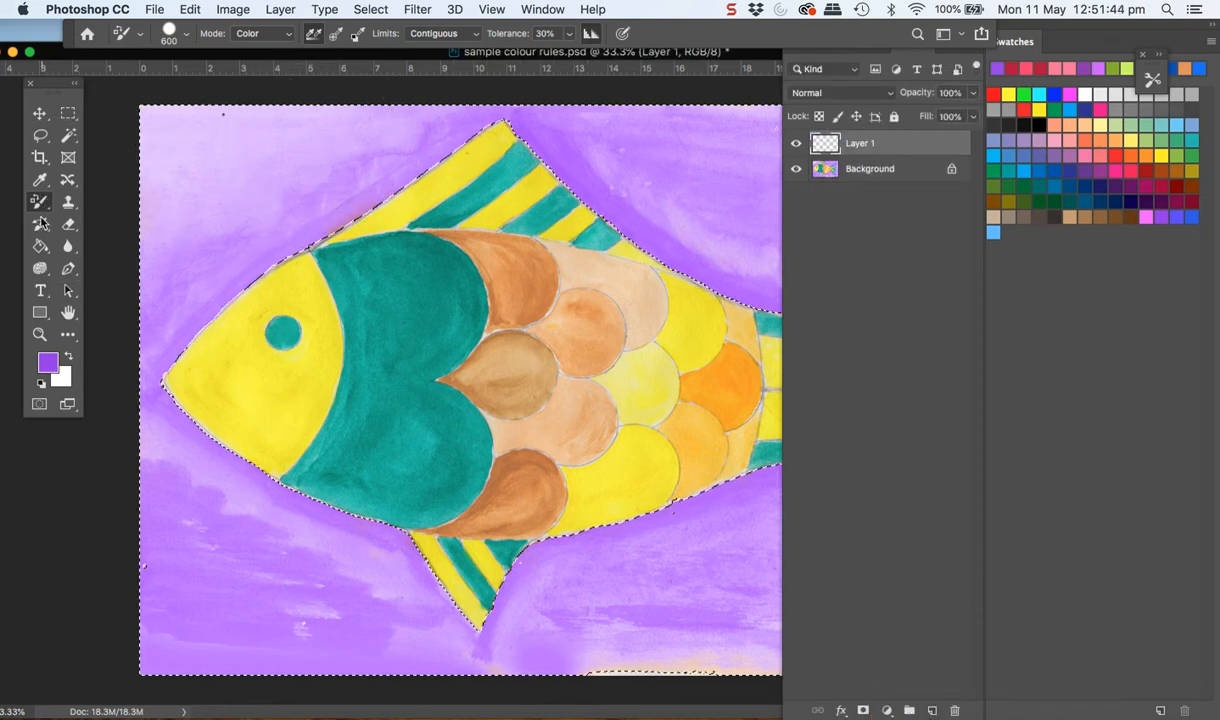
{"action": "left_click", "coordinate": [40, 246]}
{"action": "left_click", "coordinate": [218, 222]}
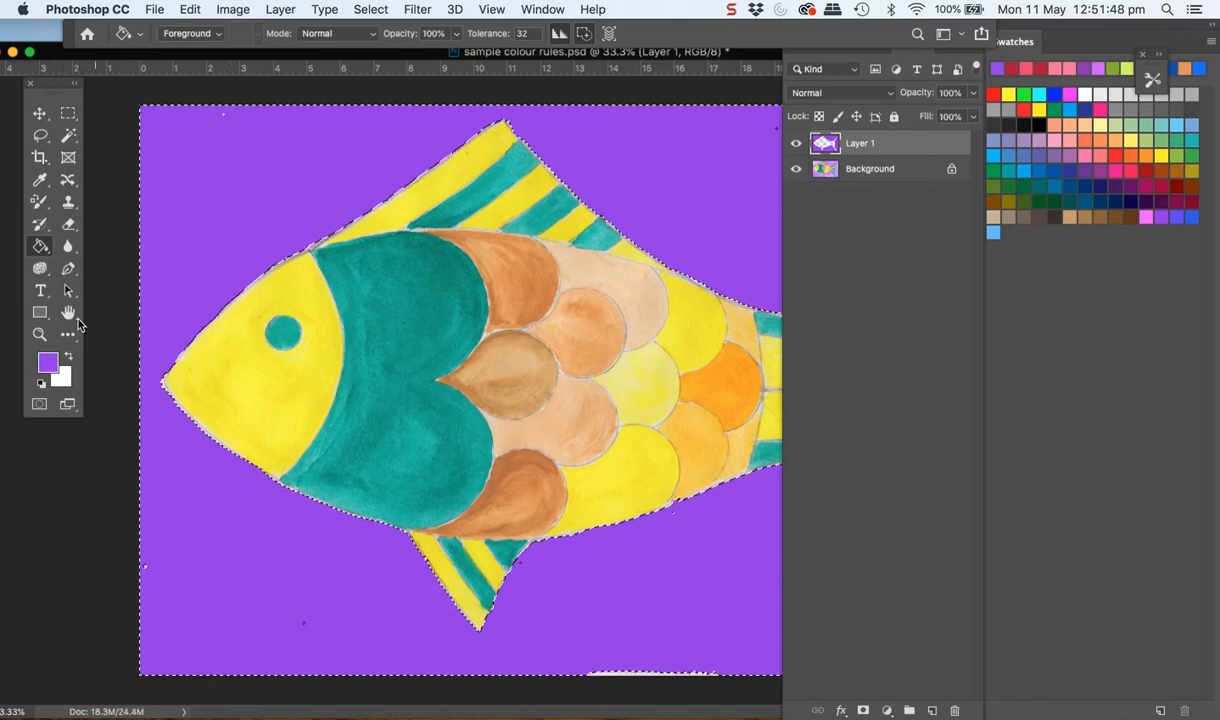
Compare the painting with and without the purple fill layer, and set that layer's blending mode to Overlay
{"action": "left_click", "coordinate": [796, 145]}
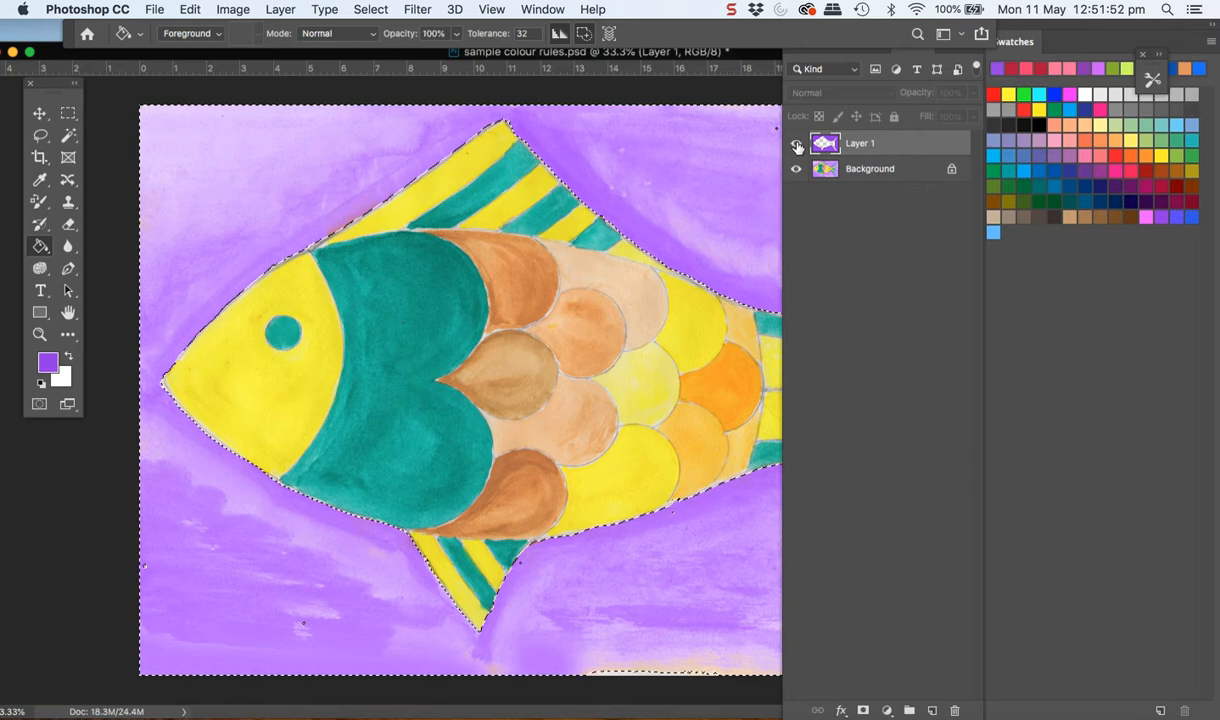
{"action": "left_click", "coordinate": [796, 145]}
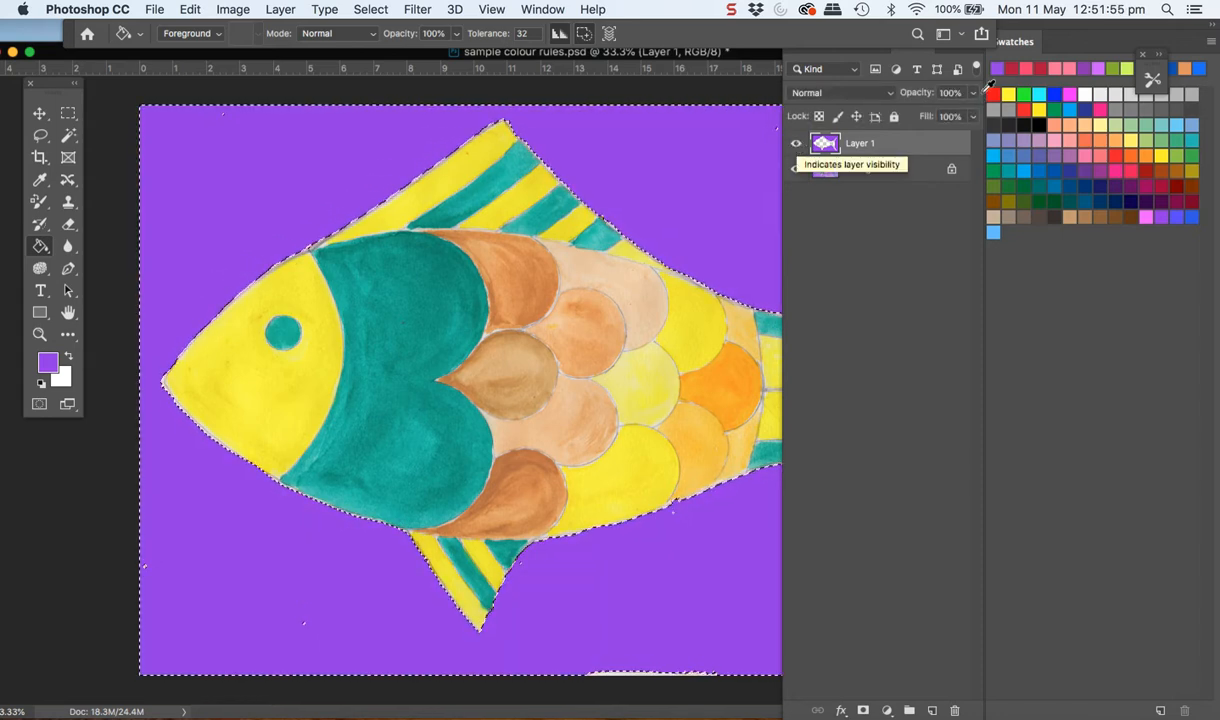
{"action": "left_click", "coordinate": [893, 94]}
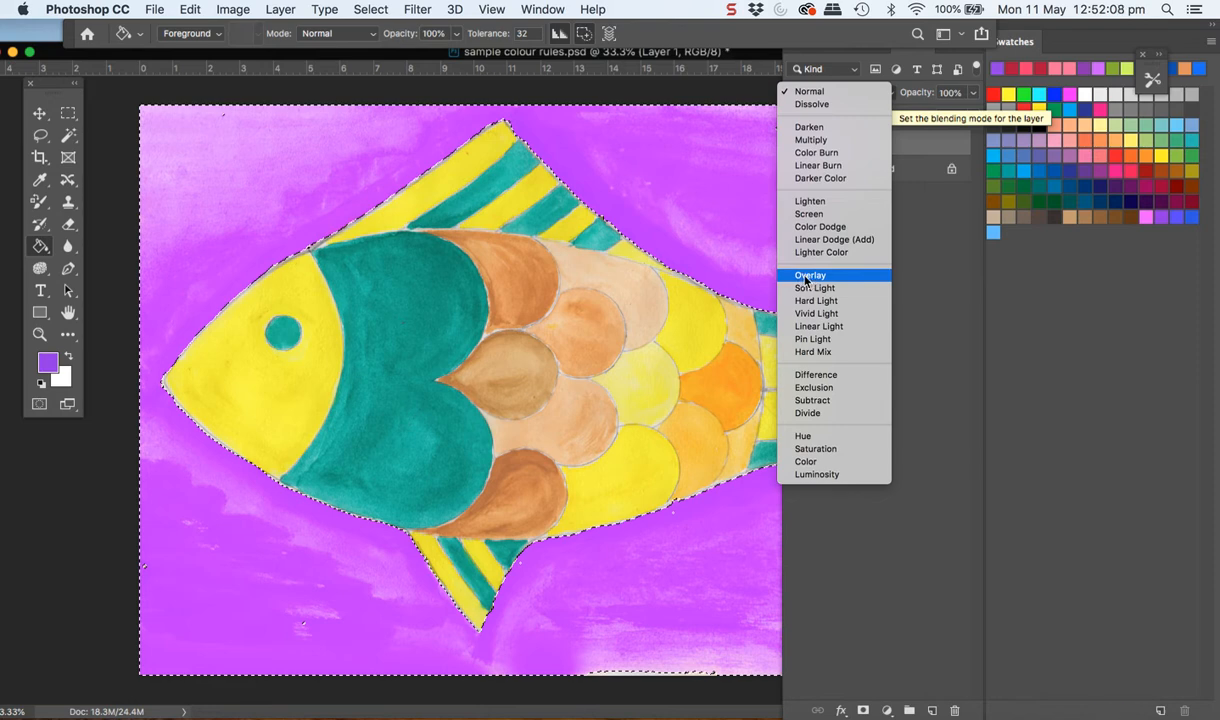
{"action": "left_click", "coordinate": [807, 276]}
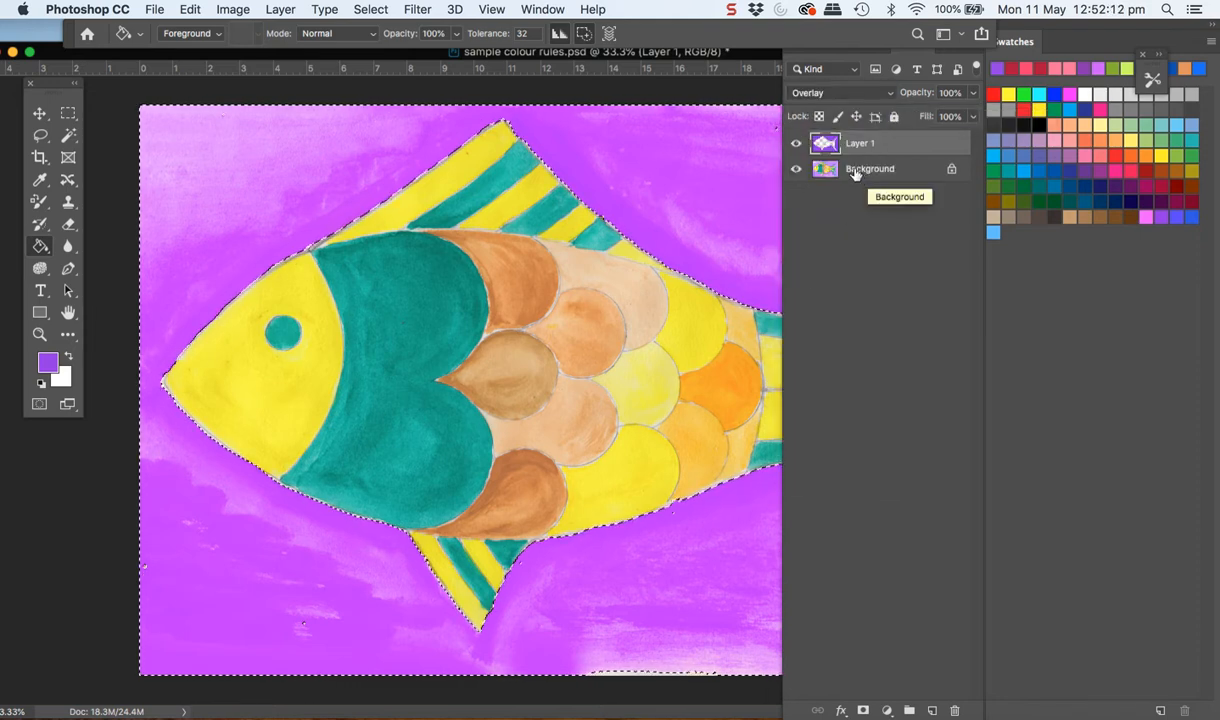
Compare the Overlay effect, leave the purple fill layer hidden, make the Background layer active and deselect the selection
{"action": "left_click", "coordinate": [797, 144]}
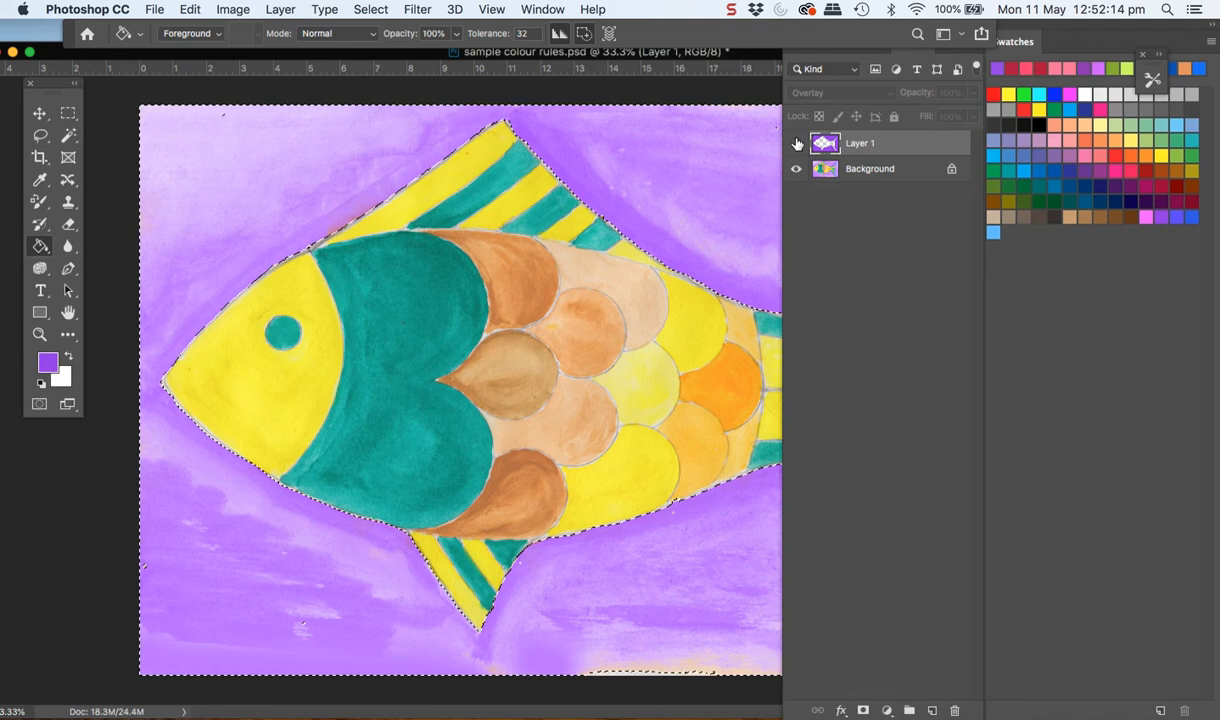
{"action": "left_click", "coordinate": [797, 144]}
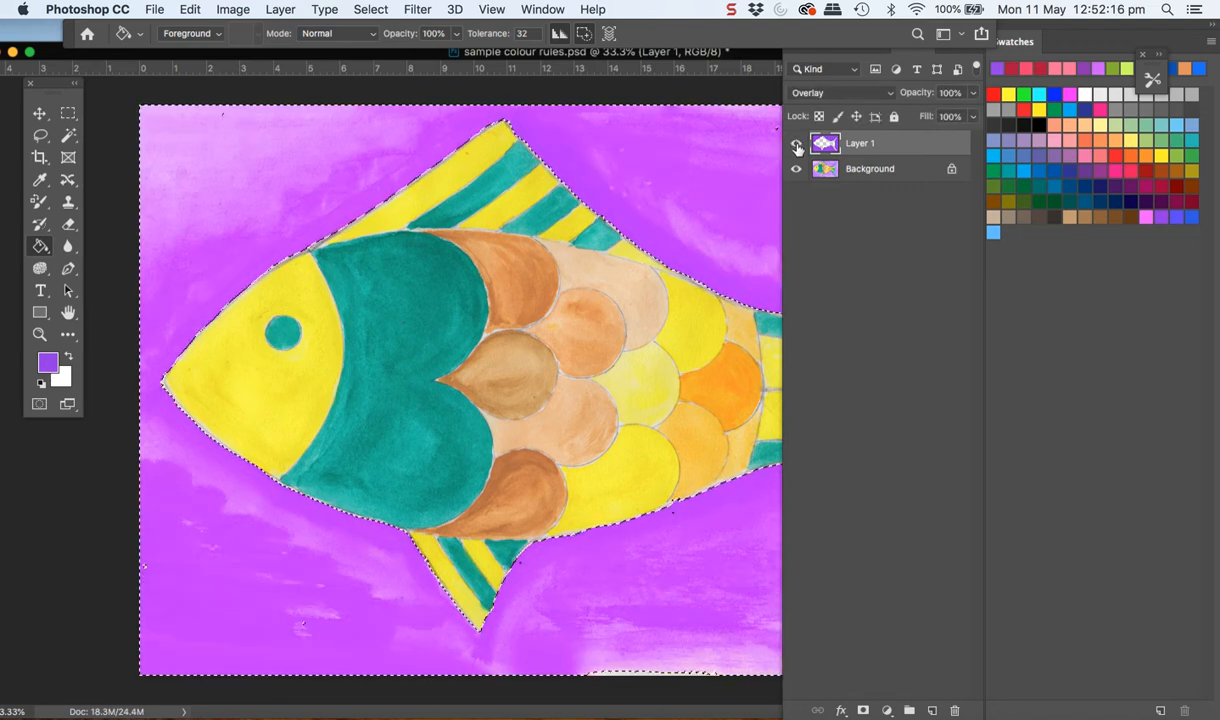
{"action": "left_click", "coordinate": [797, 144]}
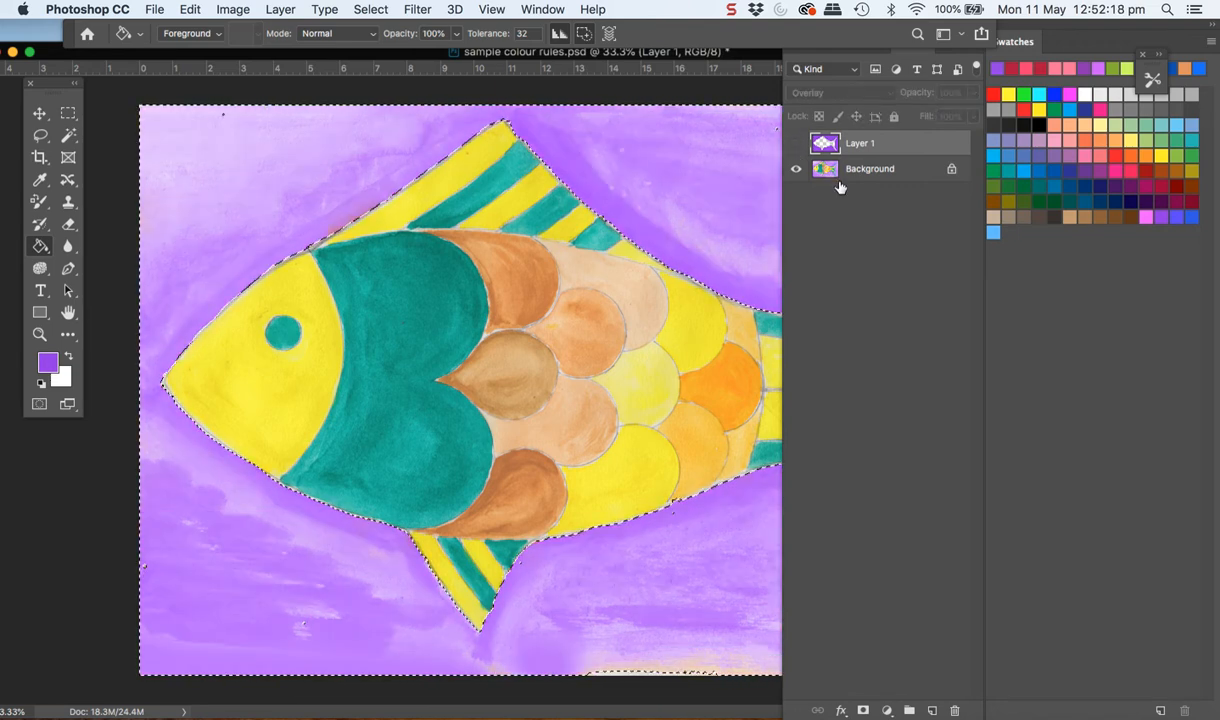
{"action": "left_click", "coordinate": [871, 177]}
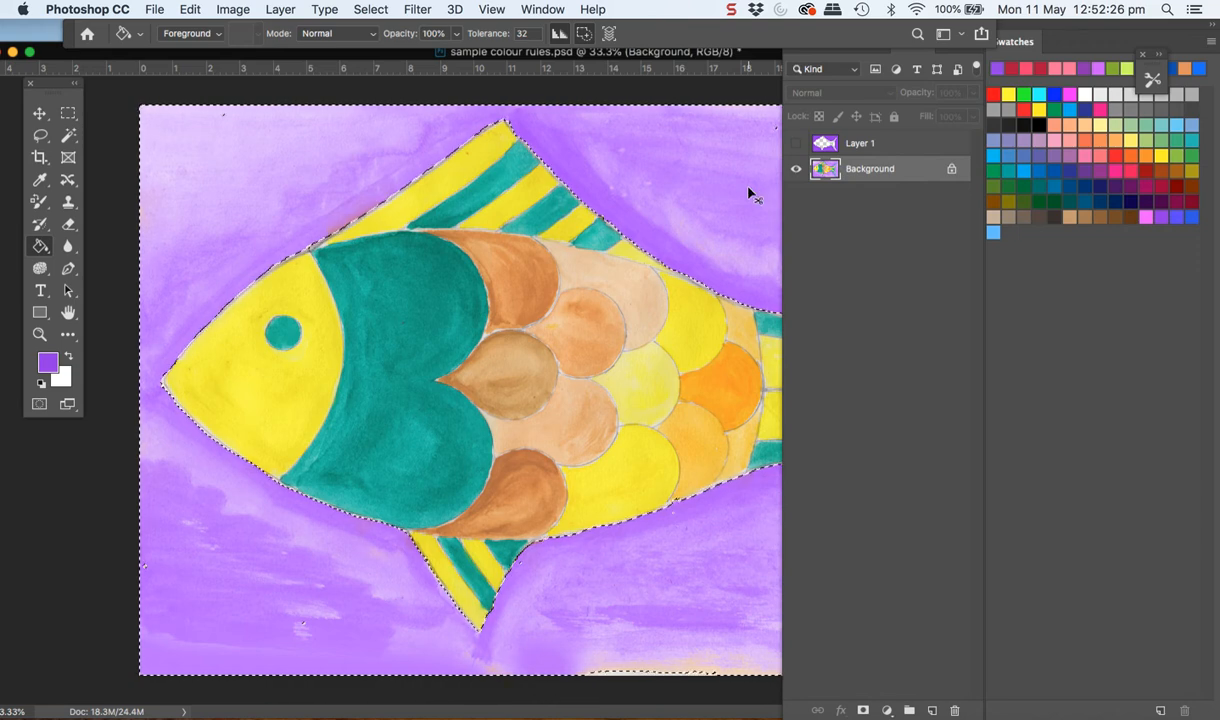
{"action": "key", "text": "super+d"}
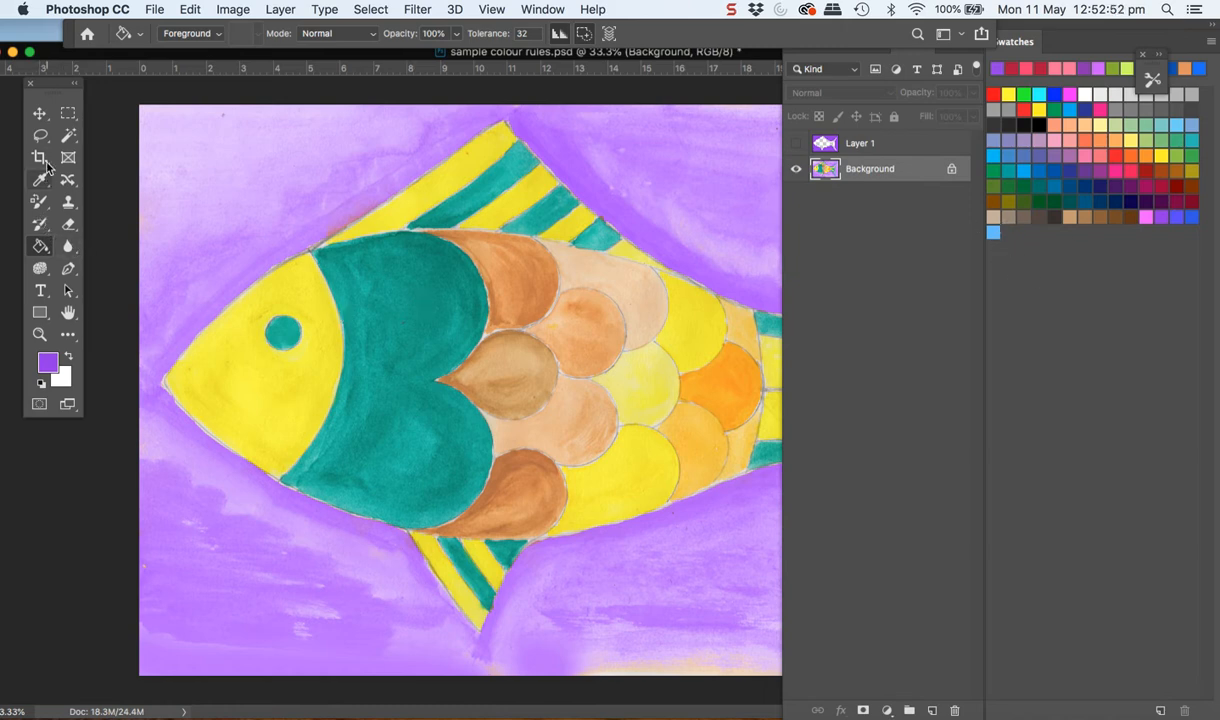
Select the teal body section, the eye and the teal stripes of both fins with the Magic Wand at tolerance 60
{"action": "left_click", "coordinate": [70, 137]}
{"action": "left_click", "coordinate": [411, 349]}
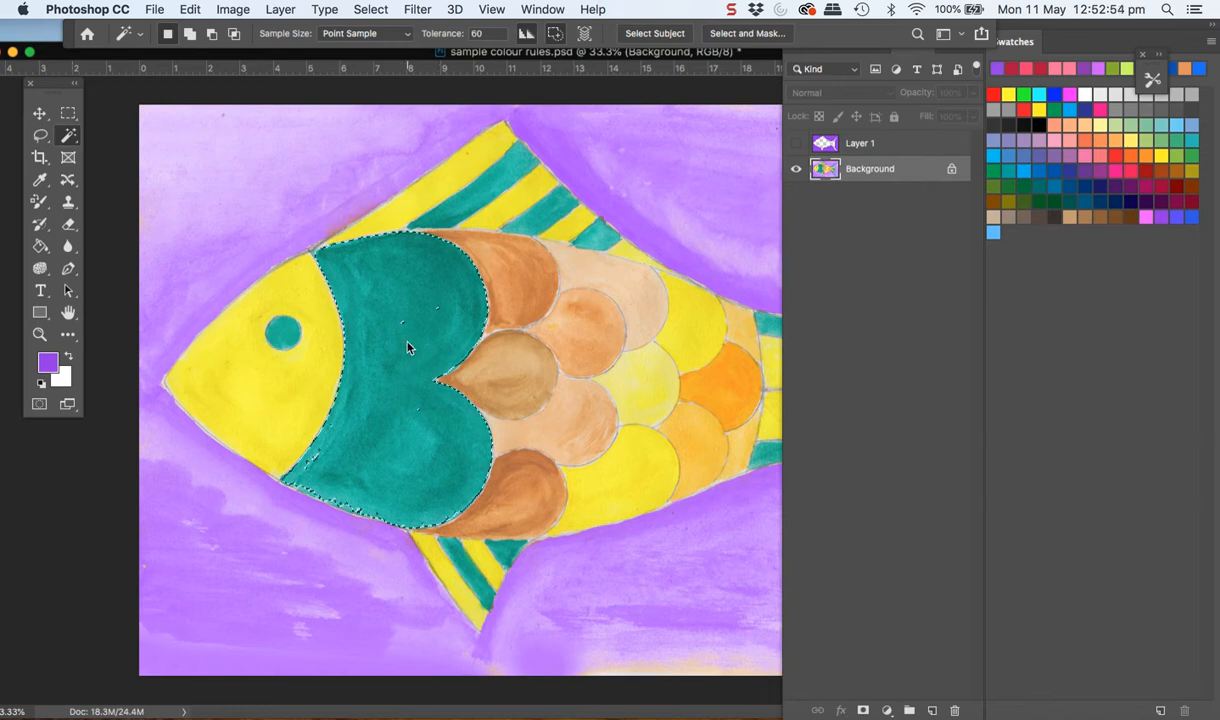
{"action": "left_click", "coordinate": [285, 338]}
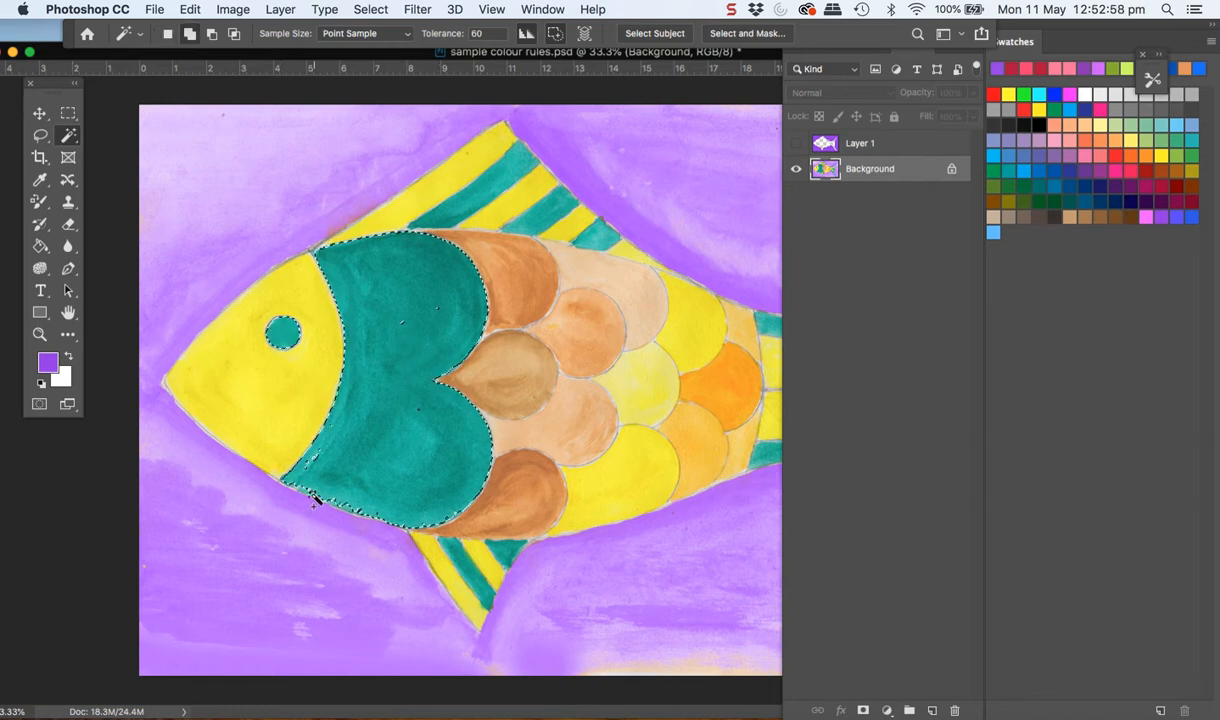
{"action": "left_click", "coordinate": [475, 579]}
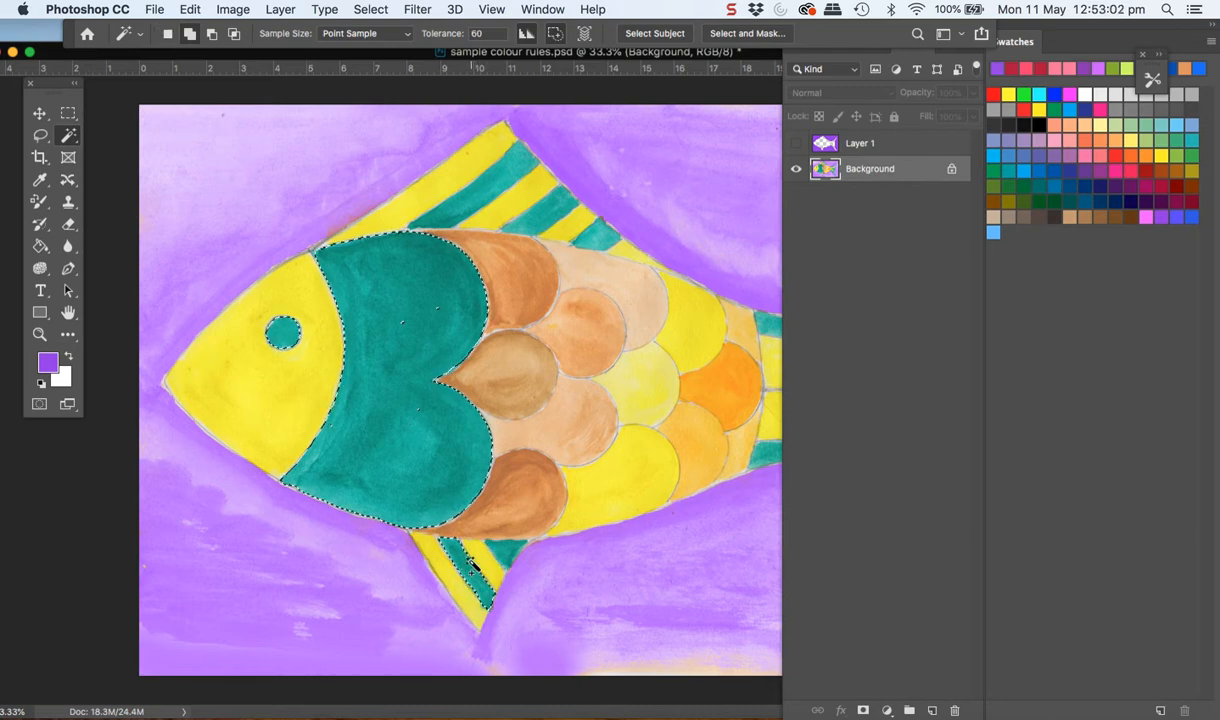
{"action": "left_click", "coordinate": [508, 560]}
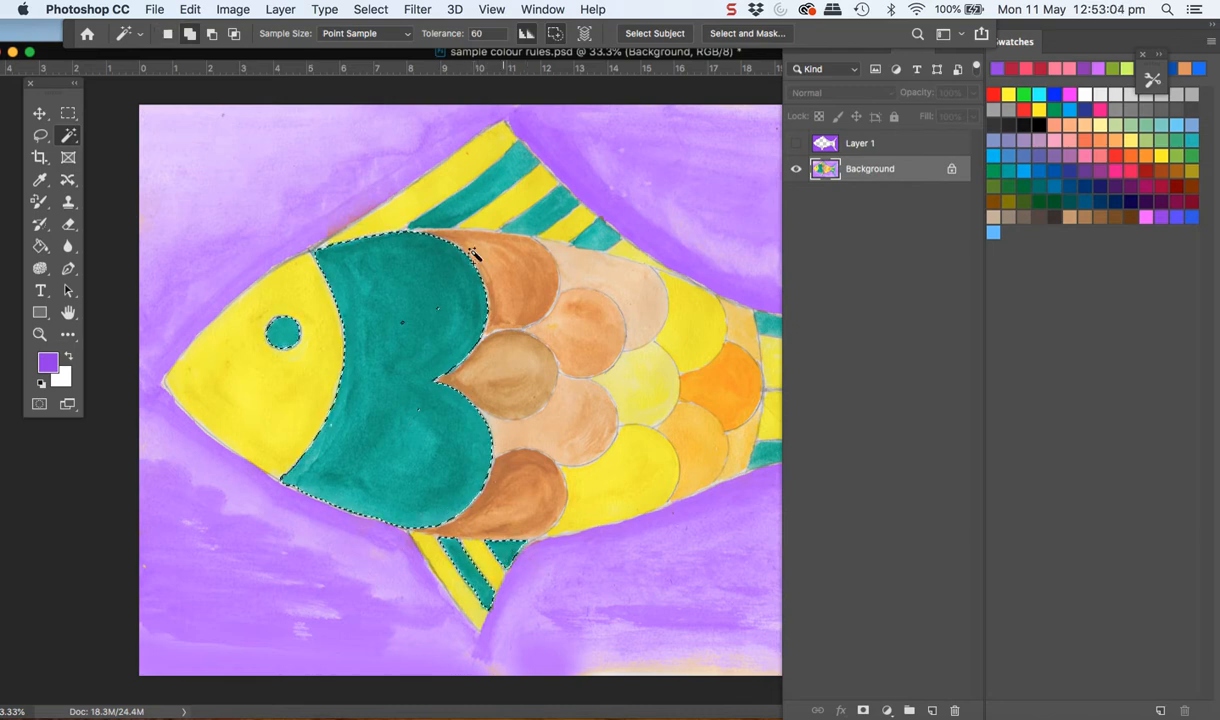
{"action": "left_click", "coordinate": [503, 191]}
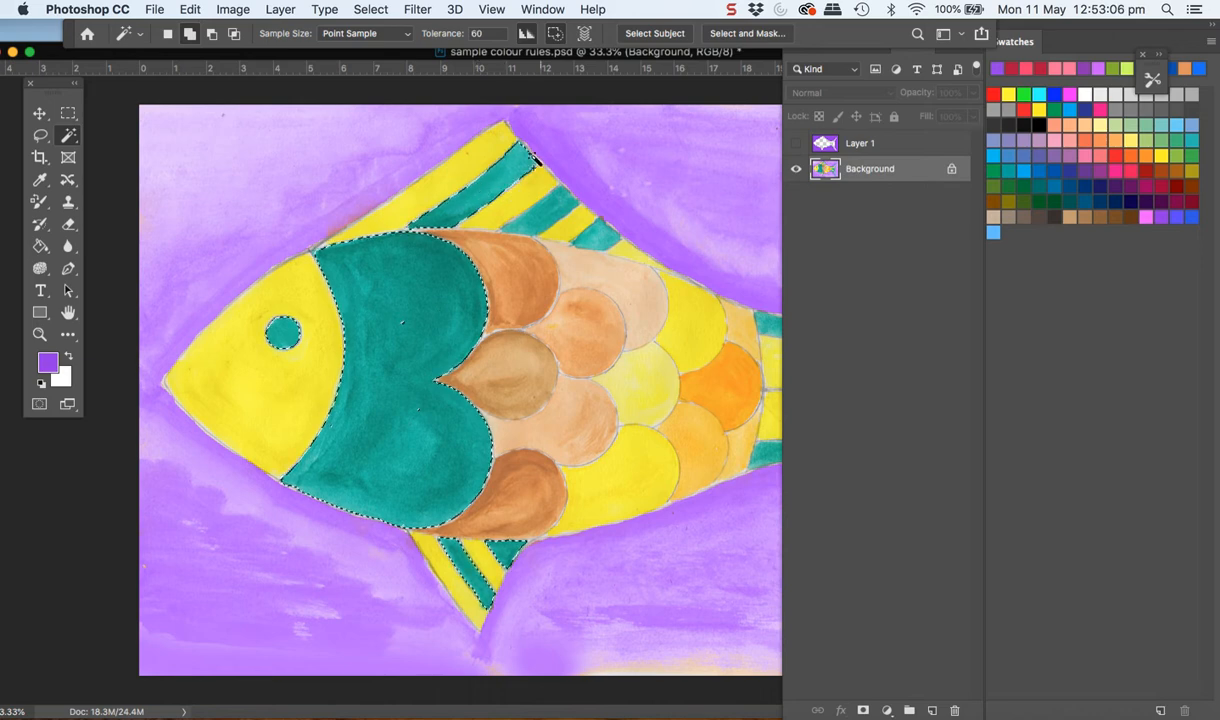
{"action": "left_click", "coordinate": [546, 229]}
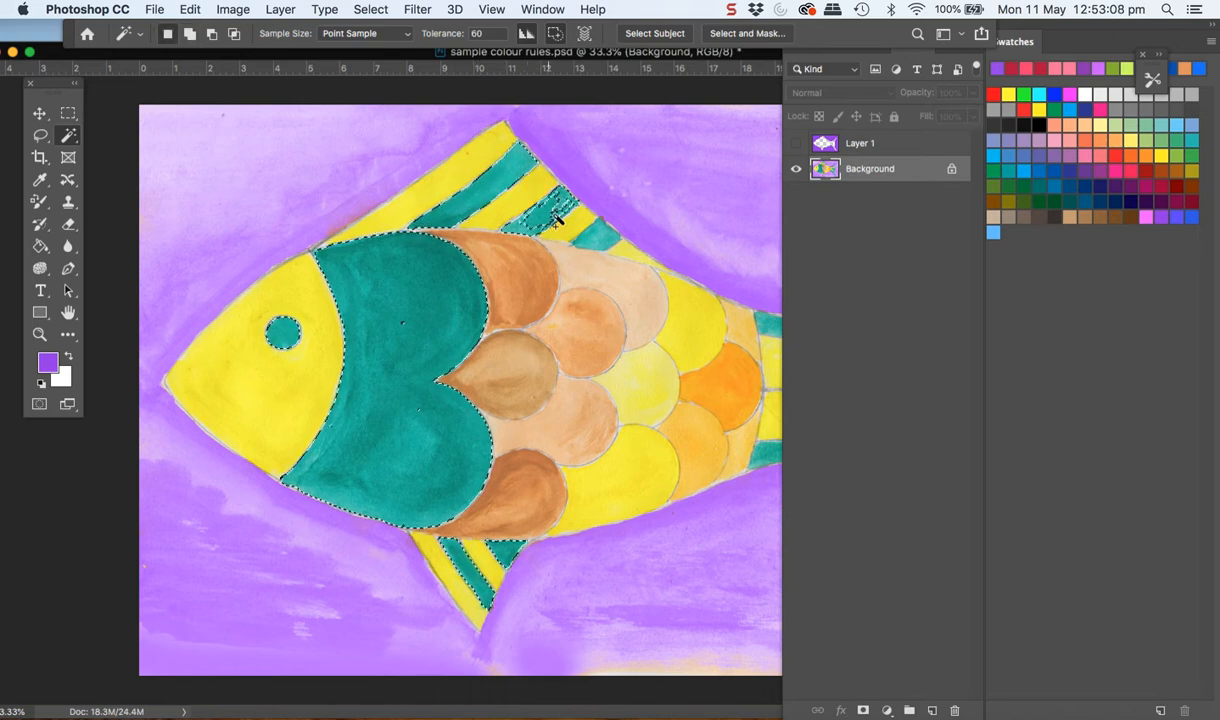
{"action": "left_click", "coordinate": [604, 243], "text": "shift"}
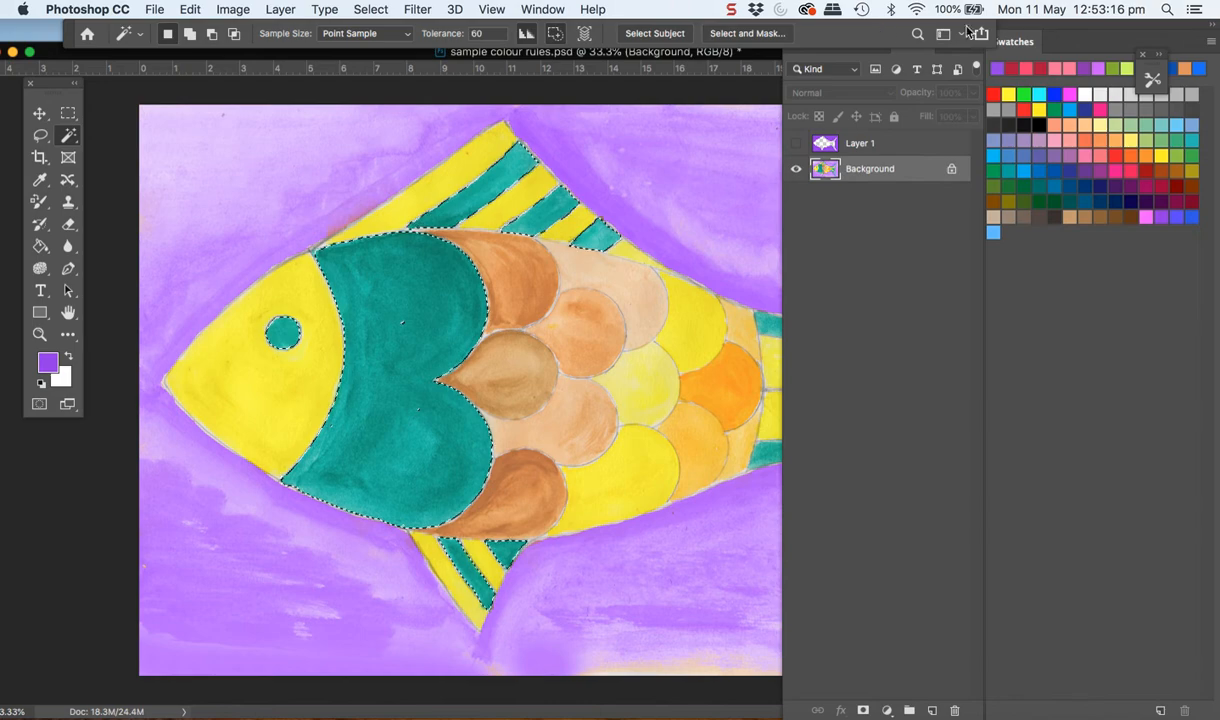
Move the panels and document window to uncover the tail, and add its three teal areas to the selection
{"action": "left_click_drag", "start_coordinate": [928, 33], "coordinate": [730, 34]}
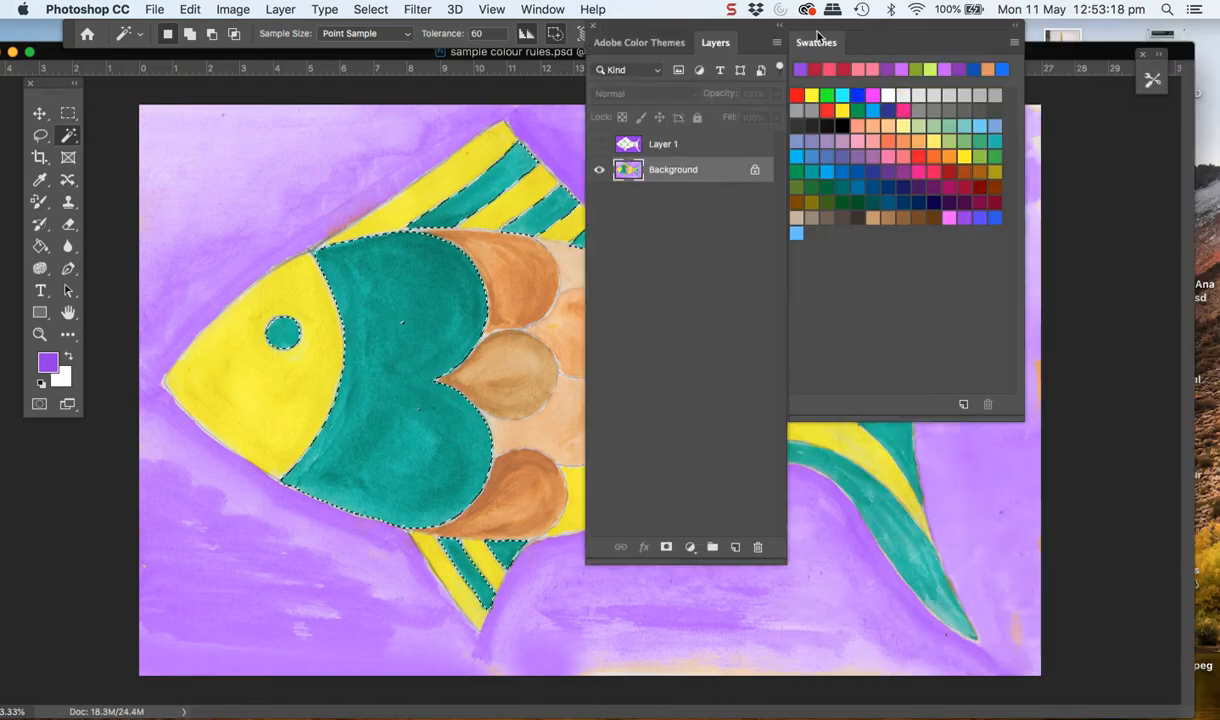
{"action": "left_click_drag", "start_coordinate": [475, 60], "coordinate": [400, 120]}
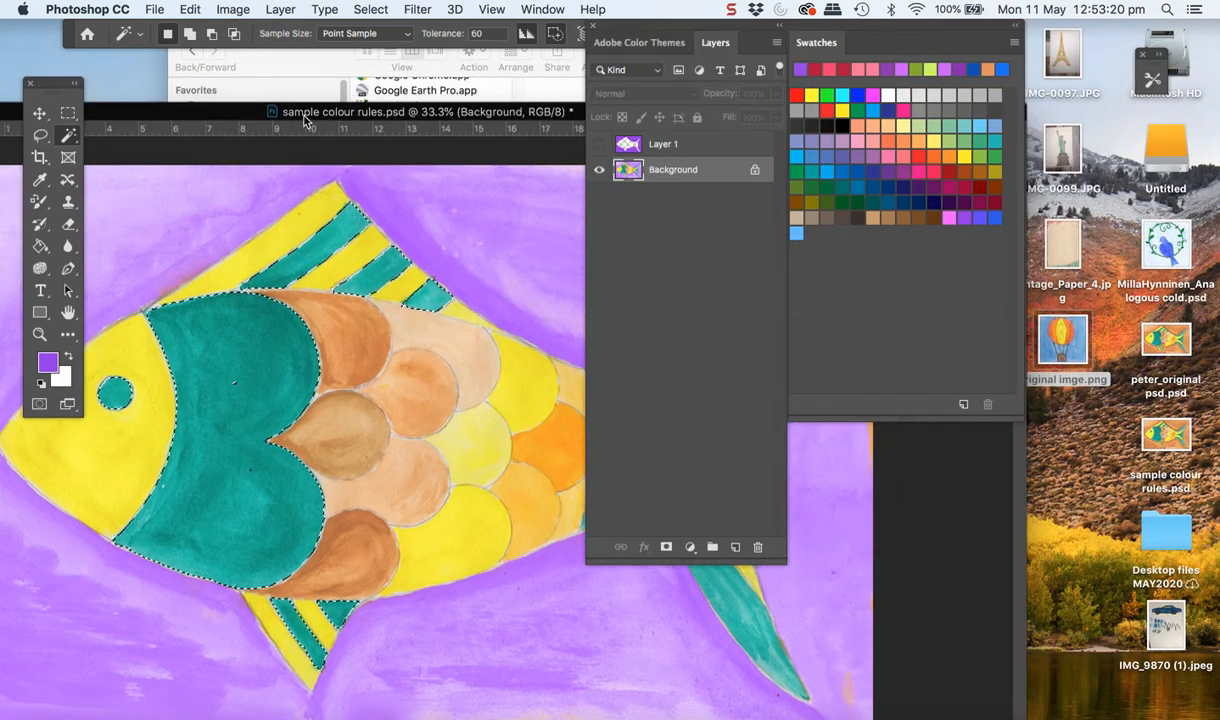
{"action": "left_click_drag", "start_coordinate": [614, 33], "coordinate": [985, 140]}
{"action": "left_click", "coordinate": [598, 378], "text": "shift"}
{"action": "left_click", "coordinate": [709, 473], "text": "shift"}
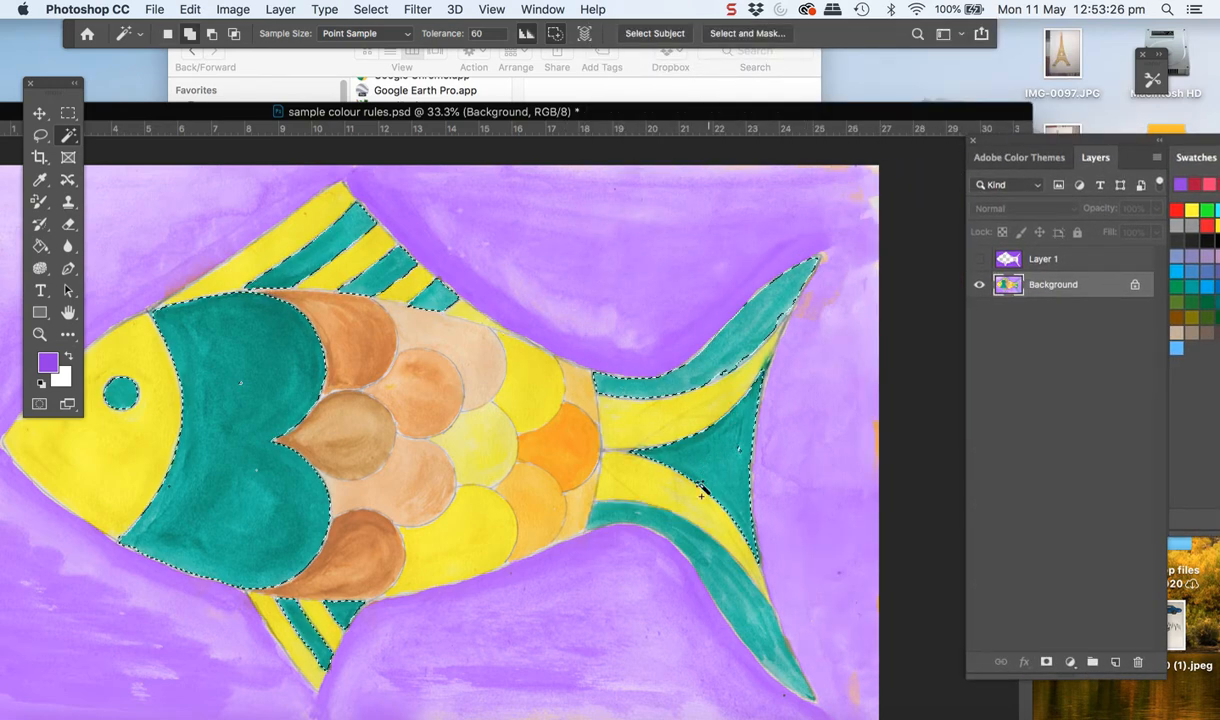
{"action": "left_click", "coordinate": [738, 615], "text": "shift"}
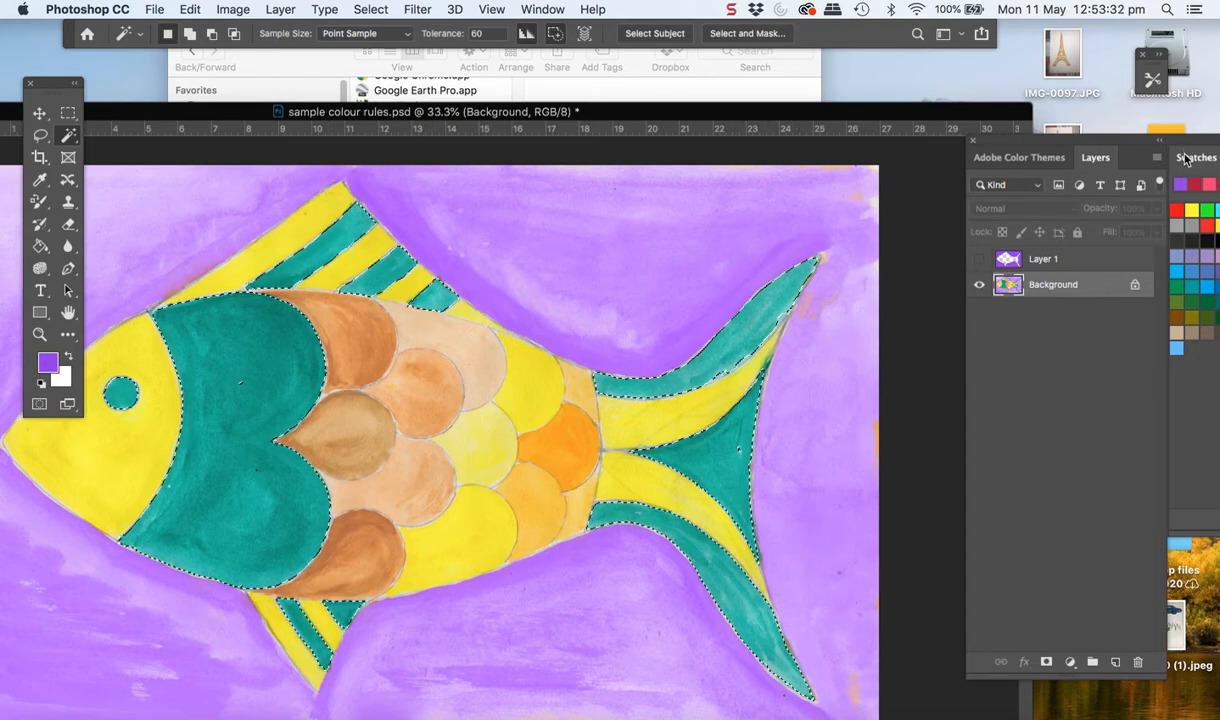
Choose the light blue theme swatch and paint the selected teal body section and fin stripes with the Color Replacement Tool
{"action": "left_click_drag", "start_coordinate": [1184, 153], "coordinate": [876, 83]}
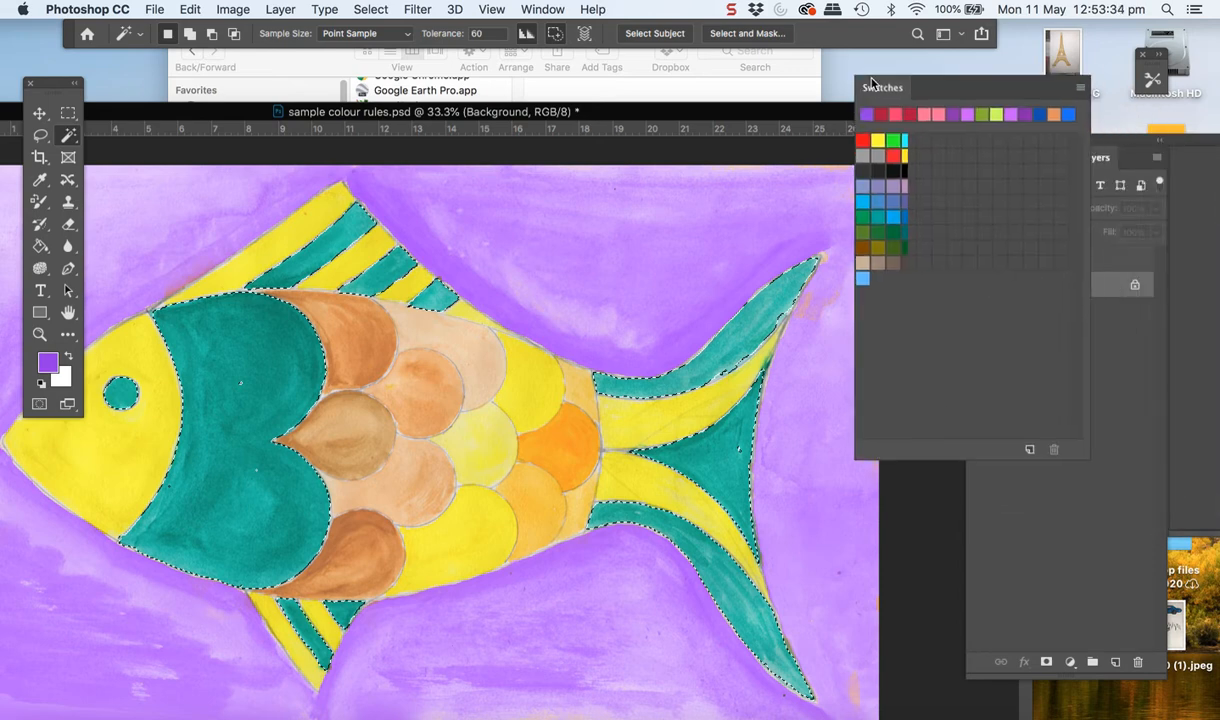
{"action": "left_click", "coordinate": [862, 278]}
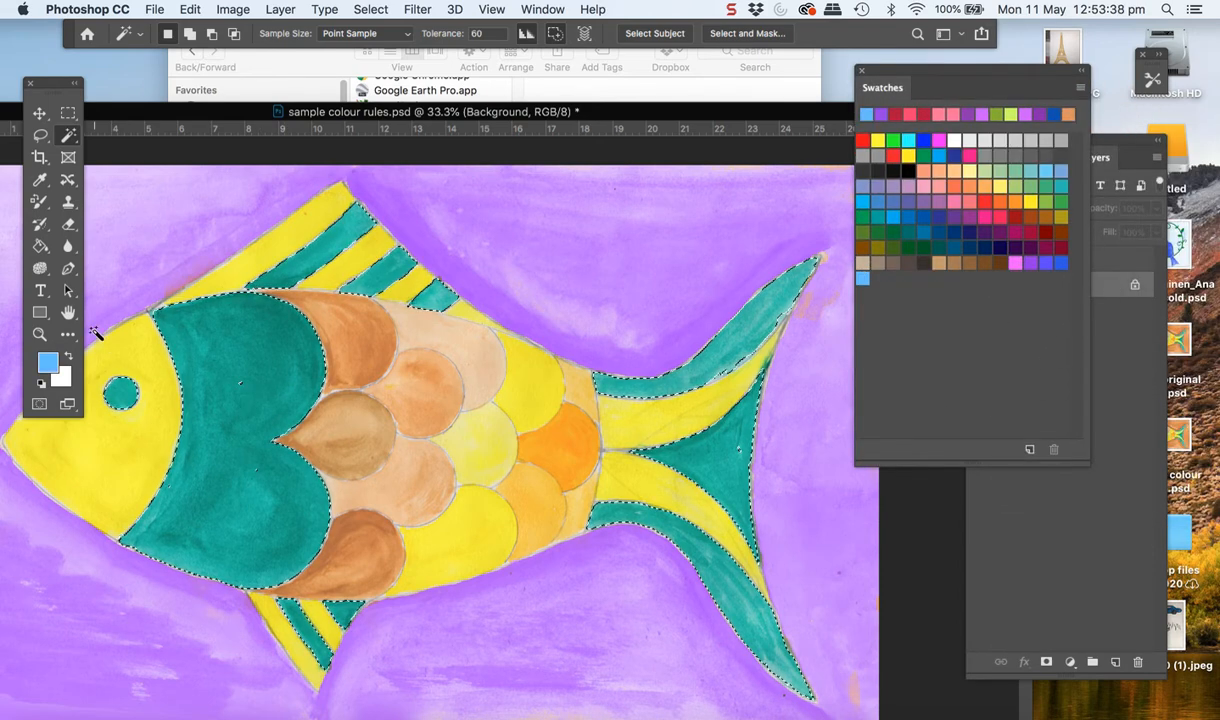
{"action": "left_click", "coordinate": [39, 201]}
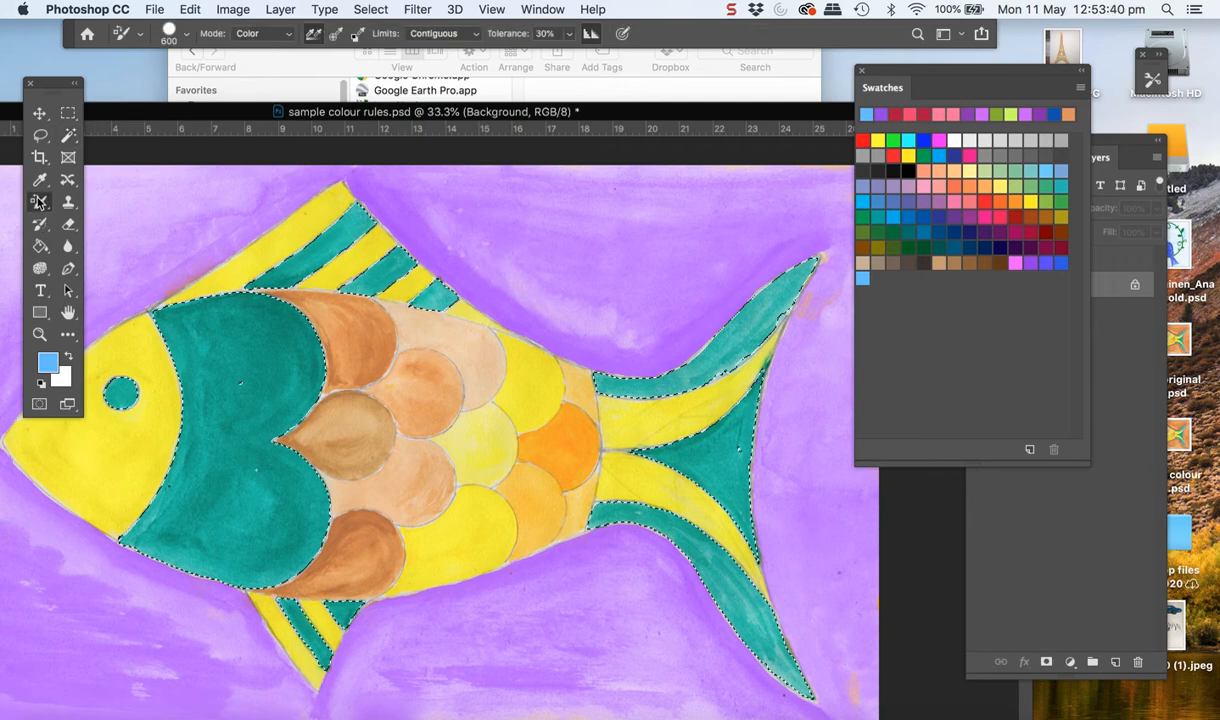
{"action": "left_click", "coordinate": [241, 376]}
{"action": "mouse_move", "coordinate": [241, 376]}
{"action": "left_mouse_down"}
{"action": "mouse_move", "coordinate": [228, 489]}
{"action": "mouse_move", "coordinate": [164, 576]}
{"action": "mouse_move", "coordinate": [269, 543]}
{"action": "mouse_move", "coordinate": [254, 486]}
{"action": "mouse_move", "coordinate": [268, 342]}
{"action": "mouse_move", "coordinate": [337, 256]}
{"action": "mouse_move", "coordinate": [286, 273]}
{"action": "mouse_move", "coordinate": [266, 298]}
{"action": "mouse_move", "coordinate": [330, 234]}
{"action": "mouse_move", "coordinate": [355, 278]}
{"action": "mouse_move", "coordinate": [389, 260]}
{"action": "mouse_move", "coordinate": [365, 299]}
{"action": "mouse_move", "coordinate": [430, 300]}
{"action": "left_mouse_up"}
{"action": "mouse_move", "coordinate": [302, 432]}
{"action": "left_mouse_down"}
{"action": "mouse_move", "coordinate": [272, 622]}
{"action": "mouse_move", "coordinate": [316, 654]}
{"action": "mouse_move", "coordinate": [352, 605]}
{"action": "mouse_move", "coordinate": [330, 614]}
{"action": "left_mouse_up"}
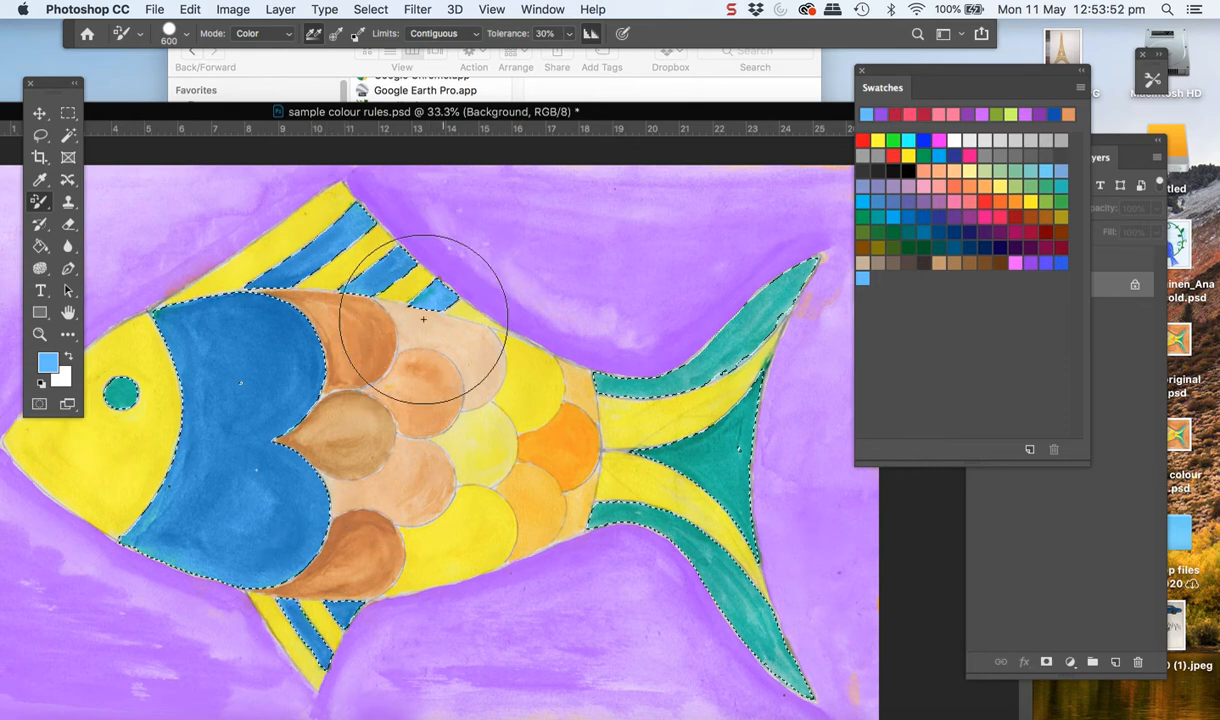
Paint light blue over the three selected teal areas of the tail and bring the Layers panel to the front
{"action": "mouse_move", "coordinate": [591, 382]}
{"action": "left_mouse_down"}
{"action": "mouse_move", "coordinate": [651, 386]}
{"action": "mouse_move", "coordinate": [770, 302]}
{"action": "mouse_move", "coordinate": [740, 345]}
{"action": "mouse_move", "coordinate": [781, 303]}
{"action": "left_mouse_up"}
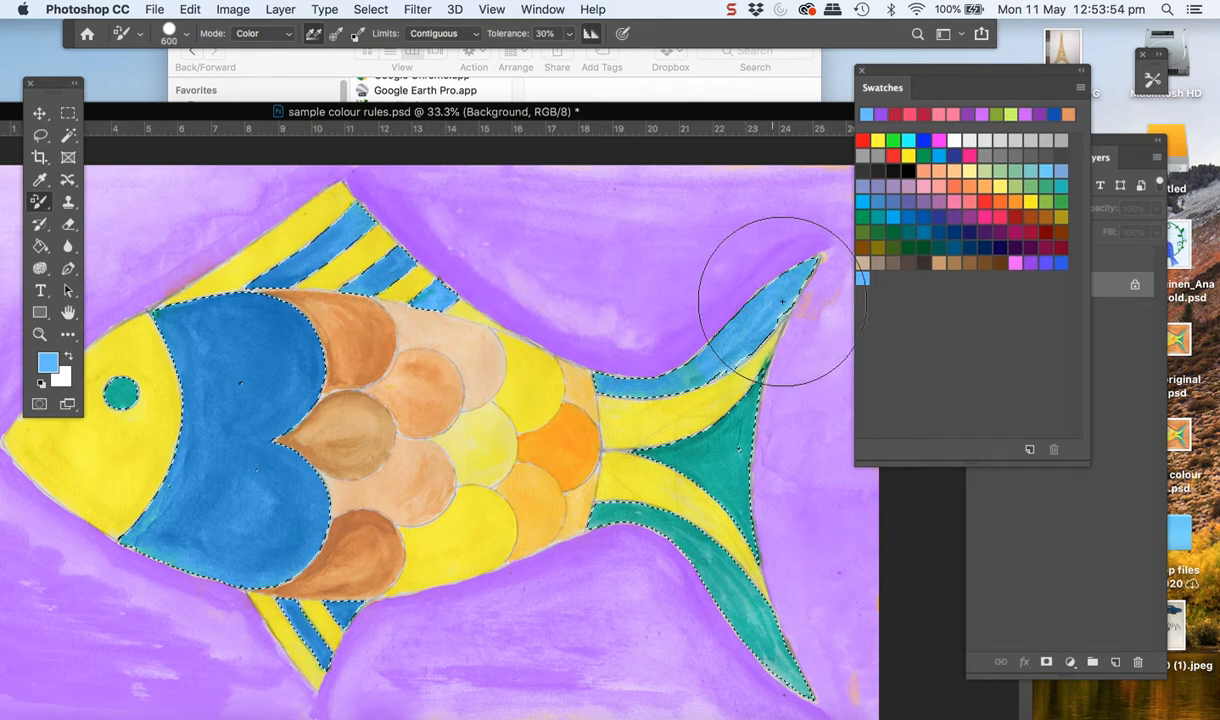
{"action": "mouse_move", "coordinate": [640, 455]}
{"action": "left_mouse_down"}
{"action": "mouse_move", "coordinate": [689, 433]}
{"action": "mouse_move", "coordinate": [717, 385]}
{"action": "left_mouse_up"}
{"action": "mouse_move", "coordinate": [659, 587]}
{"action": "left_mouse_down"}
{"action": "mouse_move", "coordinate": [646, 531]}
{"action": "mouse_move", "coordinate": [716, 605]}
{"action": "mouse_move", "coordinate": [762, 626]}
{"action": "mouse_move", "coordinate": [717, 447]}
{"action": "left_mouse_up"}
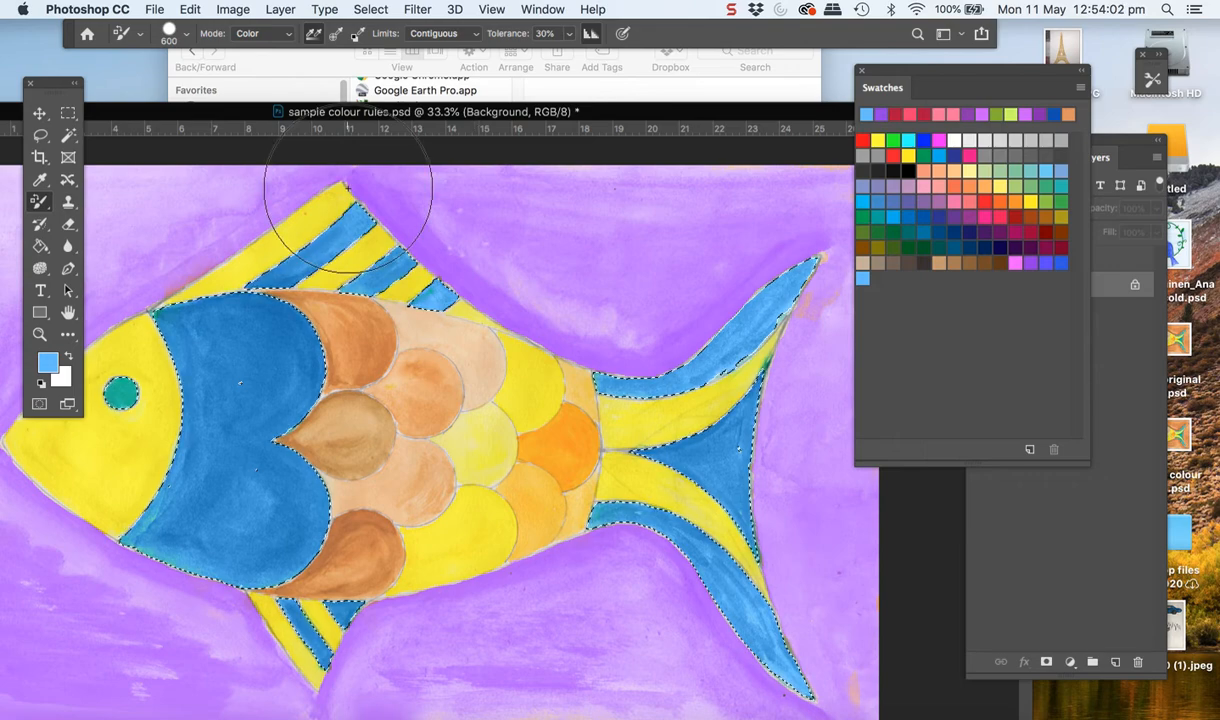
{"action": "left_click", "coordinate": [1137, 490]}
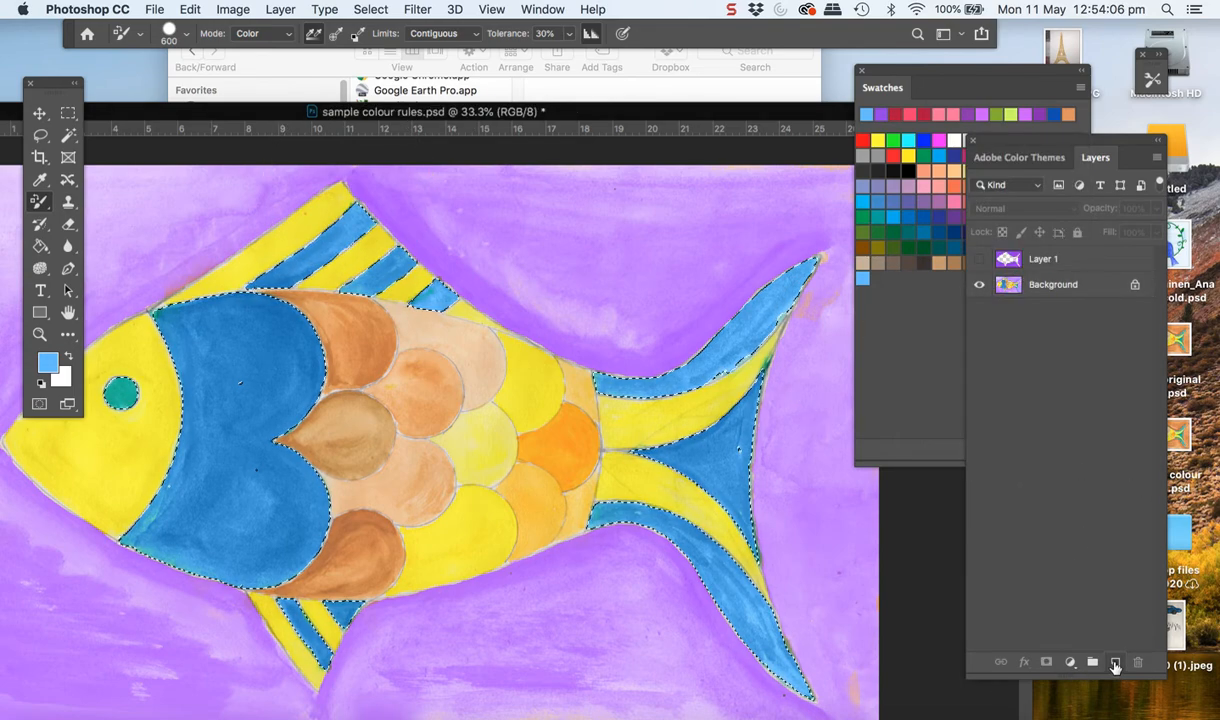
Create a new layer, fill the selected areas with light blue using the Paint Bucket, and set the layer's blend mode to Overlay
{"action": "left_click", "coordinate": [1115, 664]}
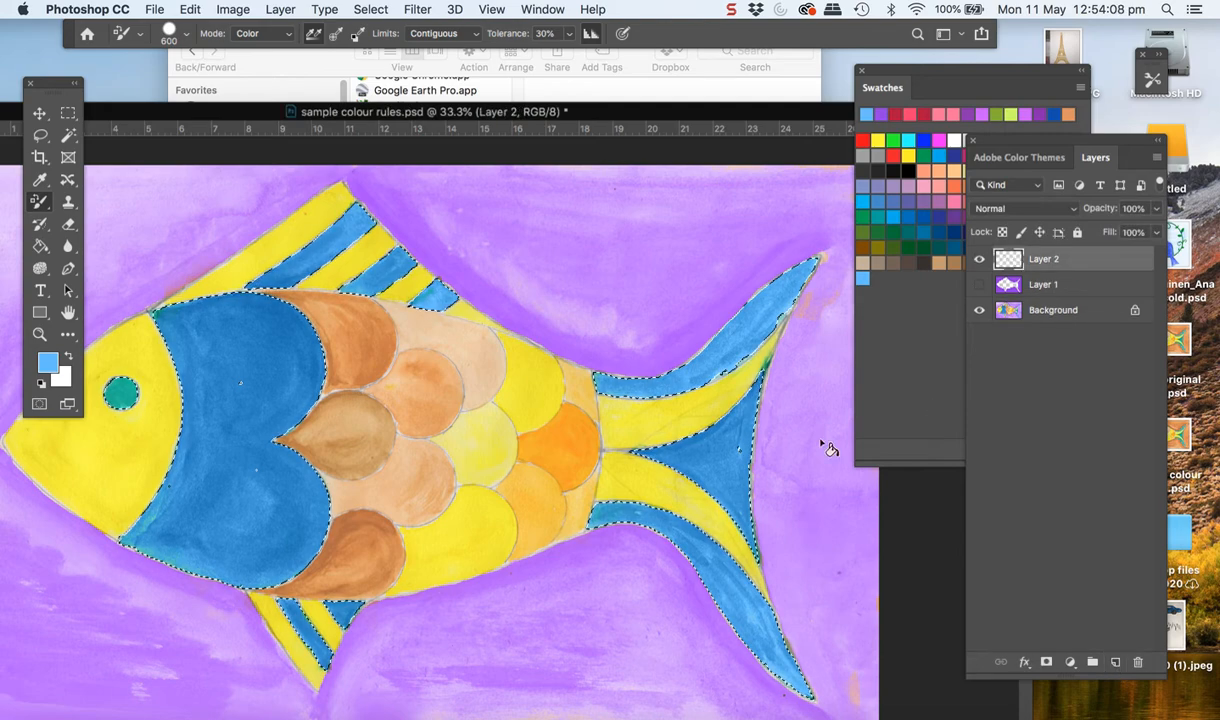
{"action": "left_click", "coordinate": [42, 249]}
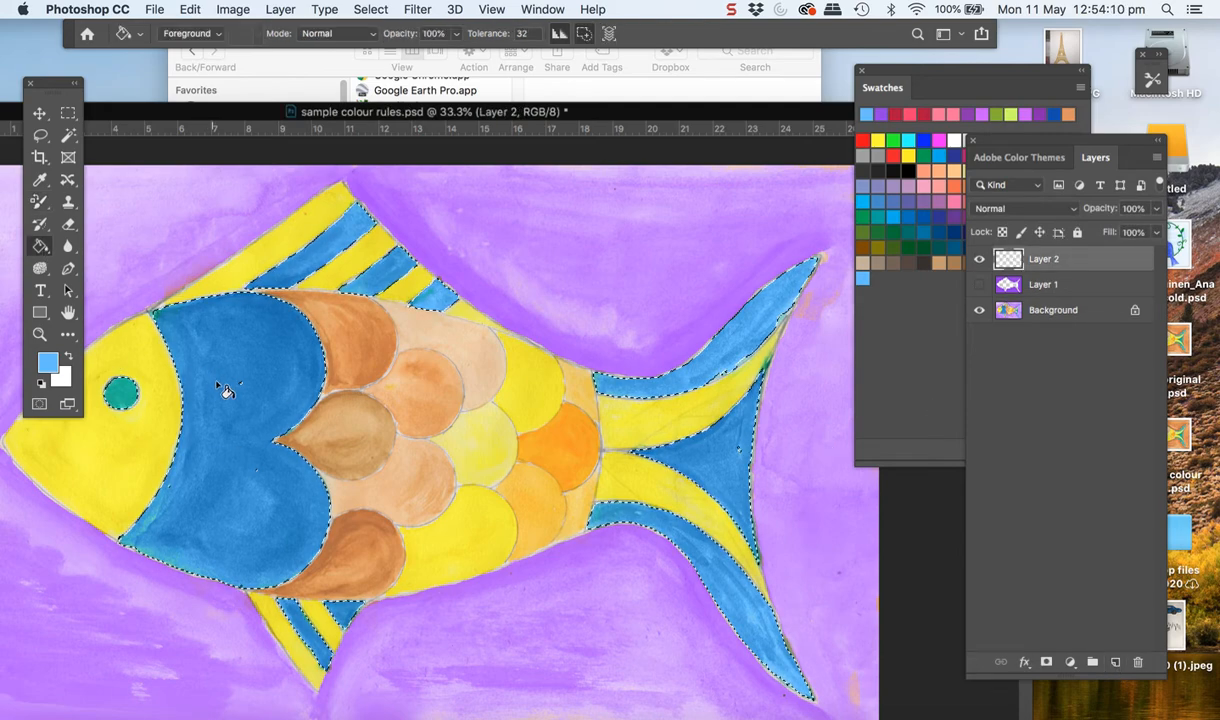
{"action": "left_click", "coordinate": [218, 390]}
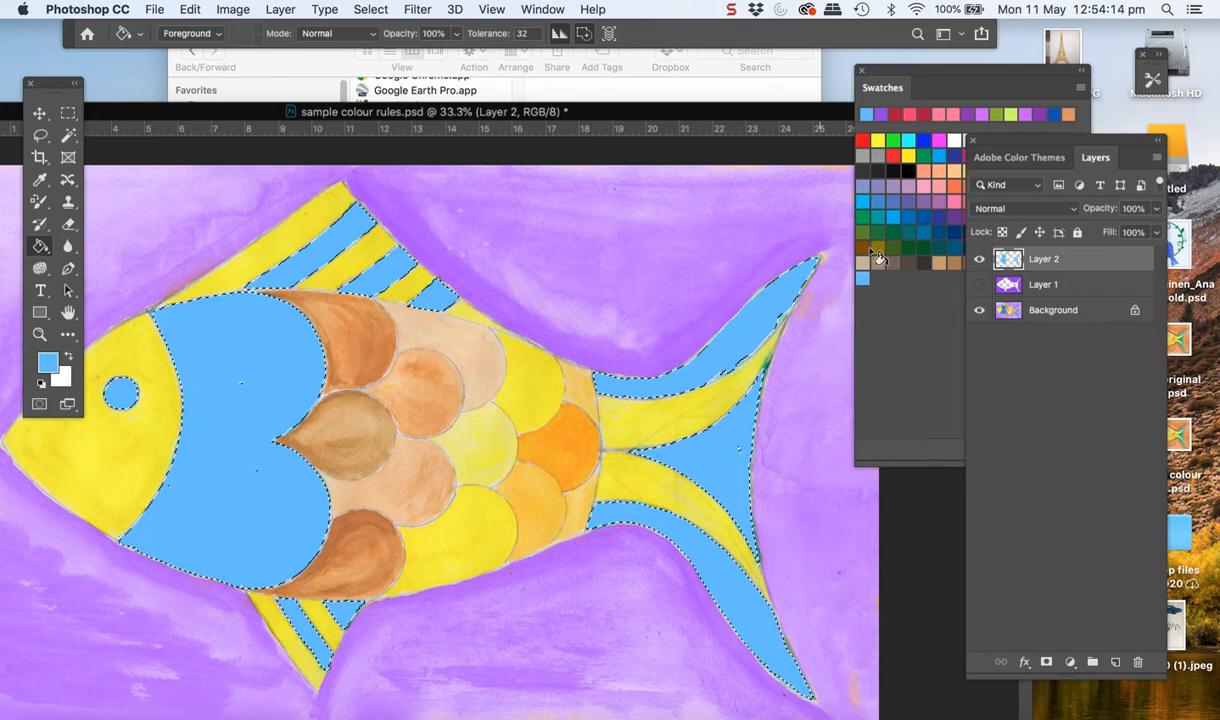
{"action": "left_click", "coordinate": [1030, 208]}
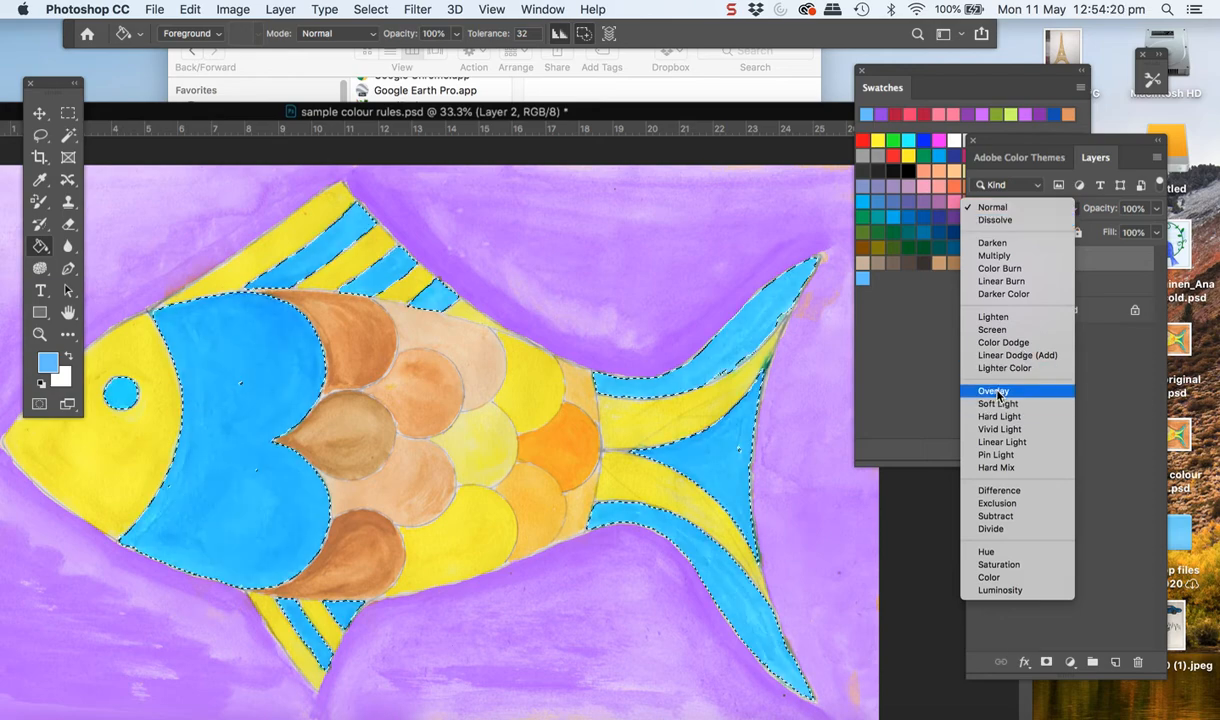
{"action": "left_click", "coordinate": [996, 392]}
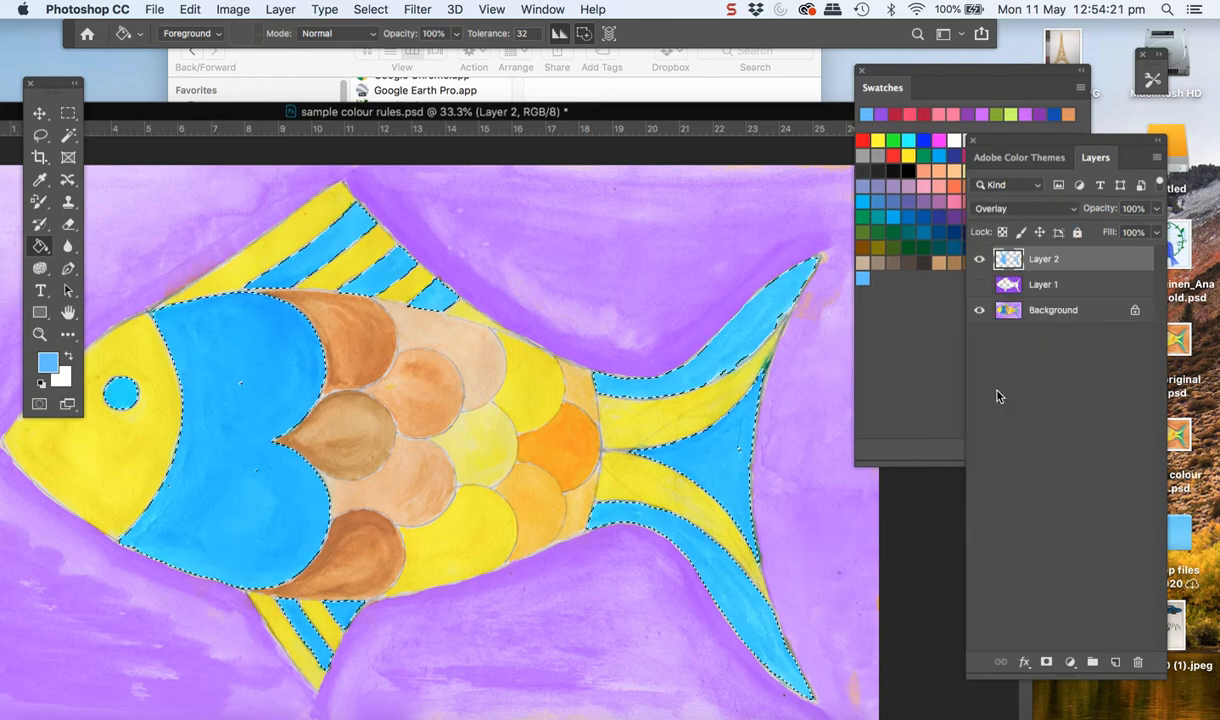
Toggle Layer 1's visibility to compare its effect, and hide both Layer 1 and Layer 2
{"action": "left_click", "coordinate": [979, 285]}
{"action": "left_click", "coordinate": [979, 285]}
{"action": "left_click", "coordinate": [979, 285]}
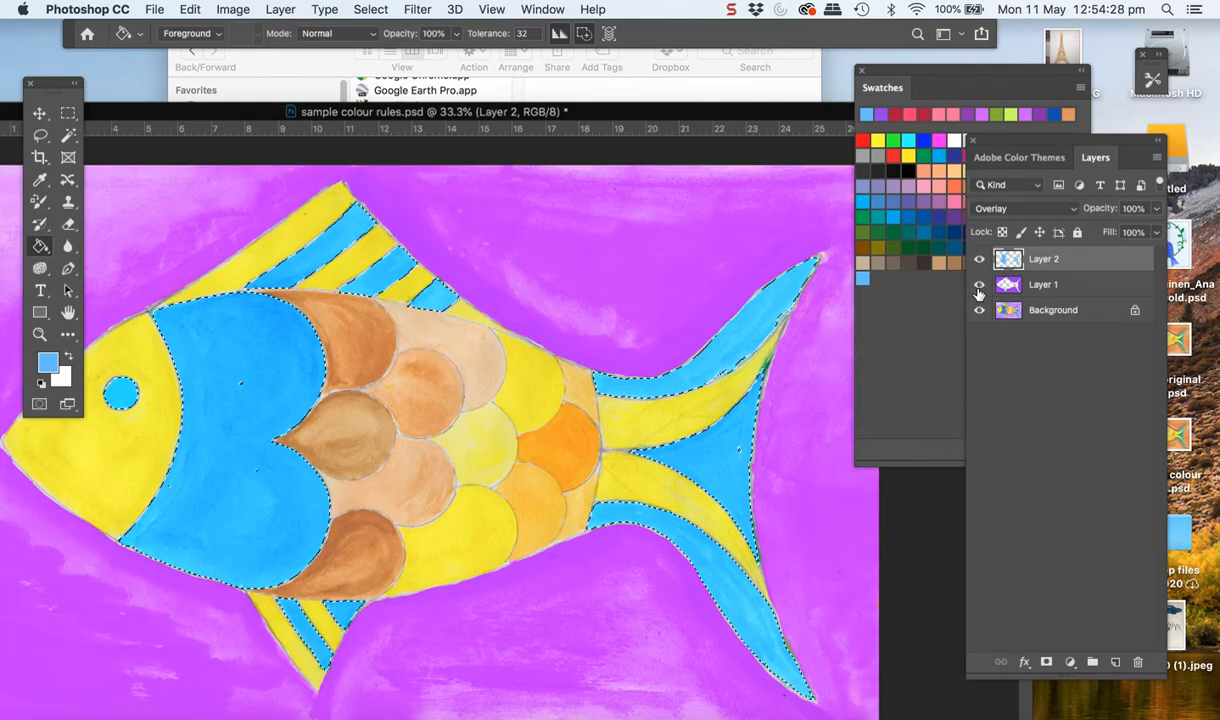
{"action": "left_click", "coordinate": [979, 286]}
{"action": "left_click", "coordinate": [979, 259]}
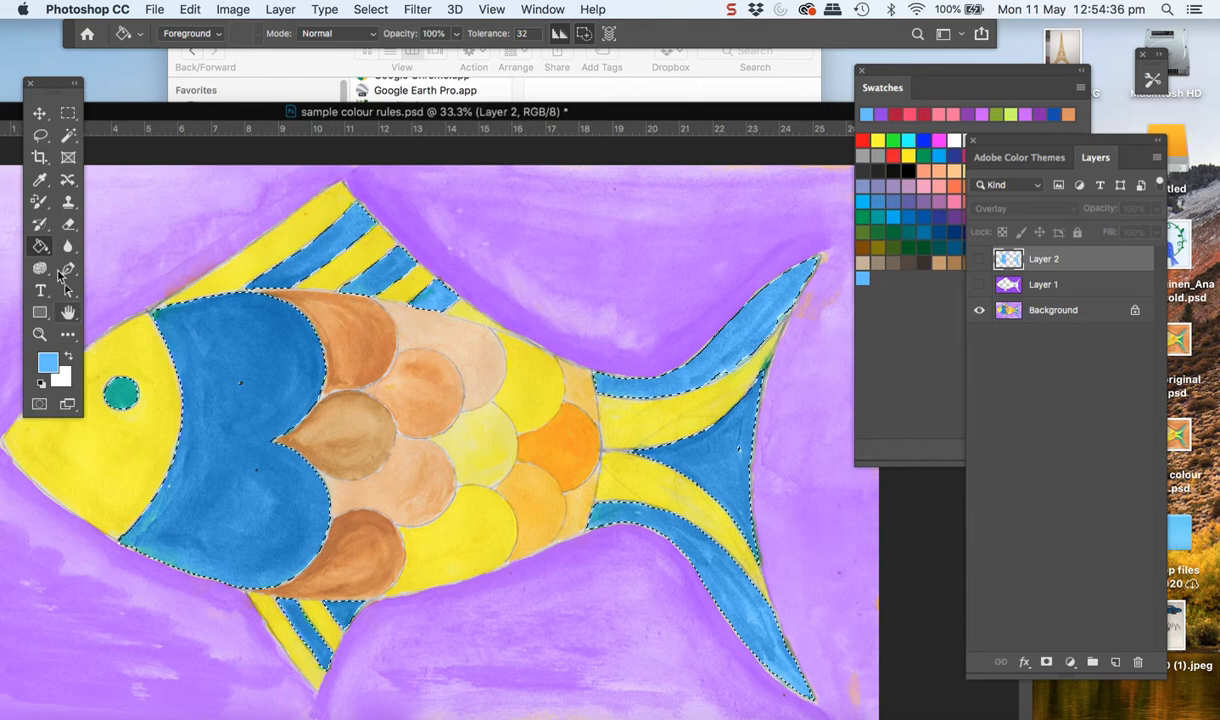
Recolour the teal eye light blue on the Background layer with the Color Replacement Tool, and clear the selection
{"action": "left_click", "coordinate": [40, 201]}
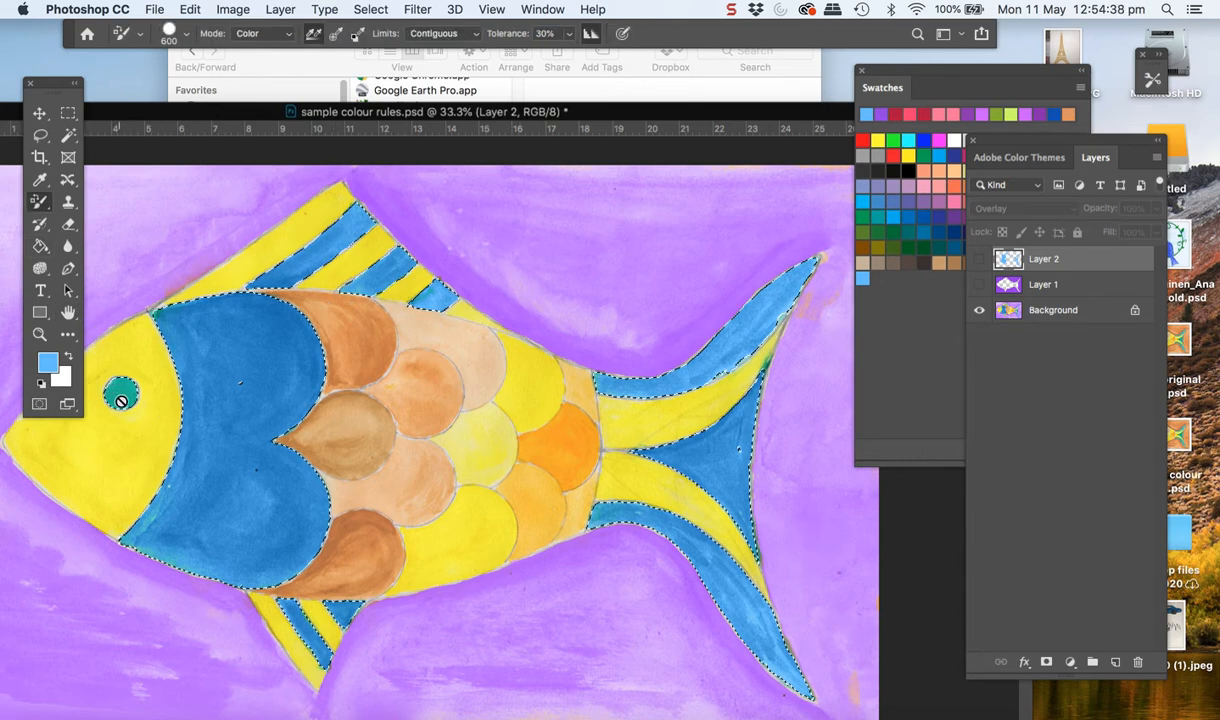
{"action": "left_click", "coordinate": [1045, 318]}
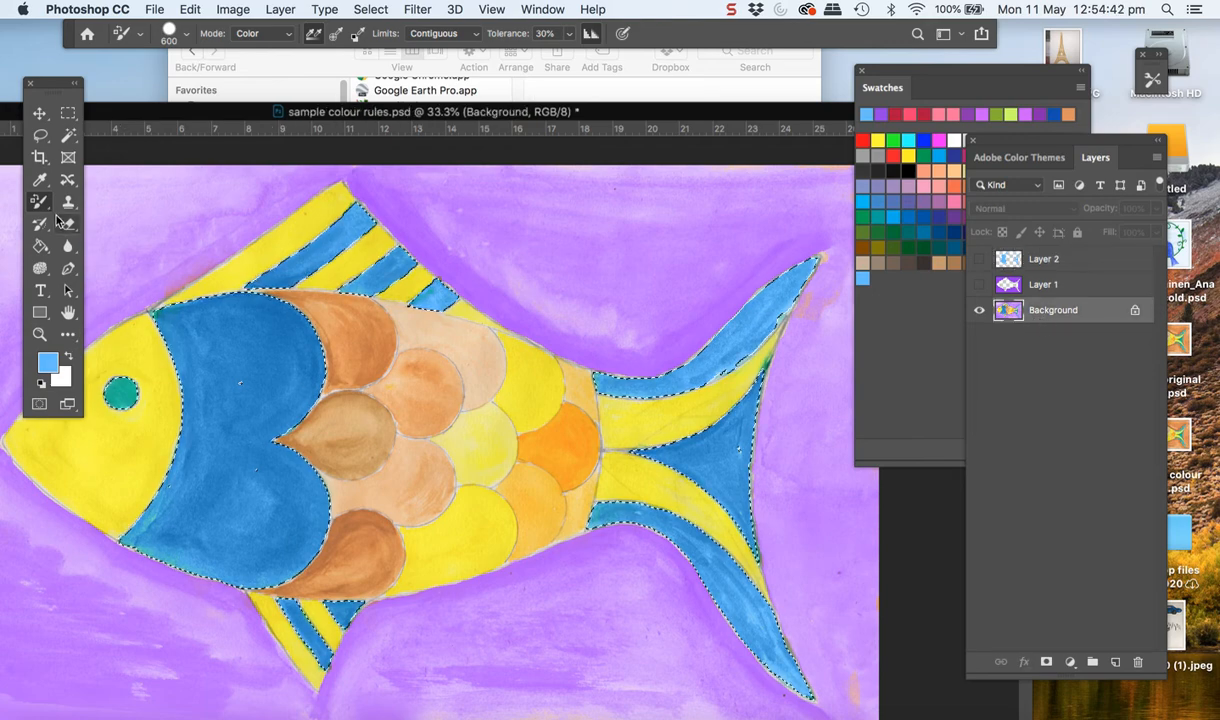
{"action": "left_click", "coordinate": [120, 394]}
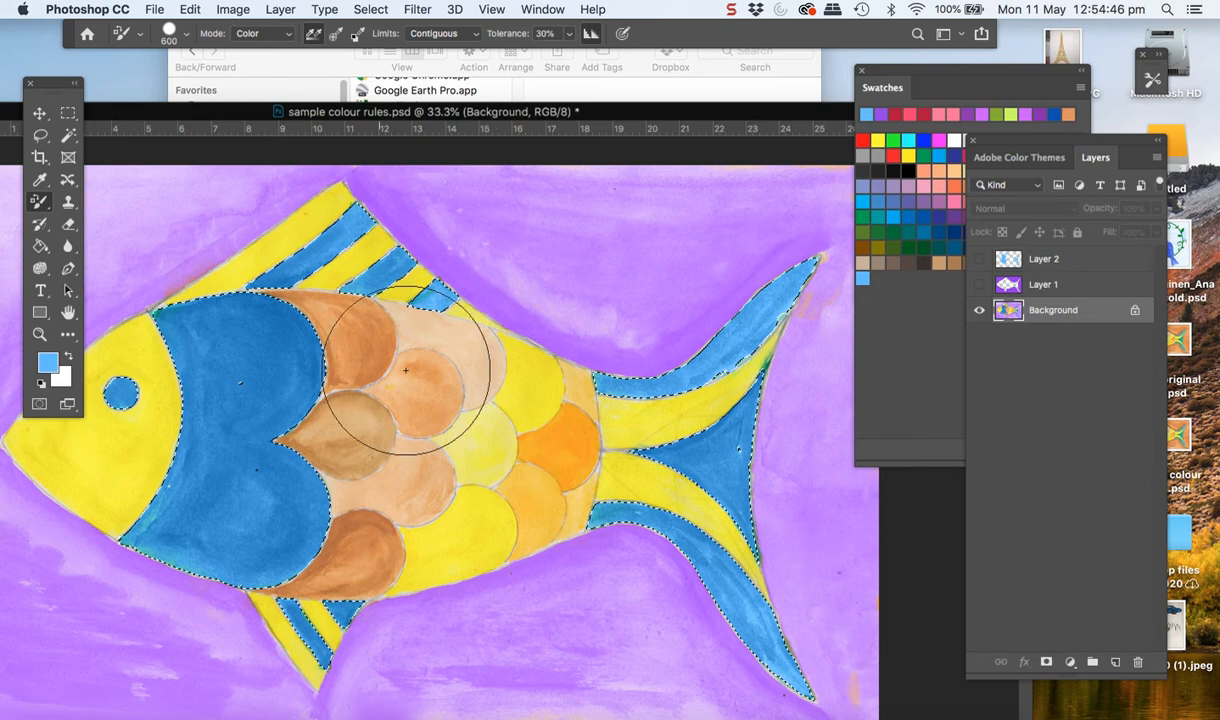
{"action": "key", "text": "super+d"}
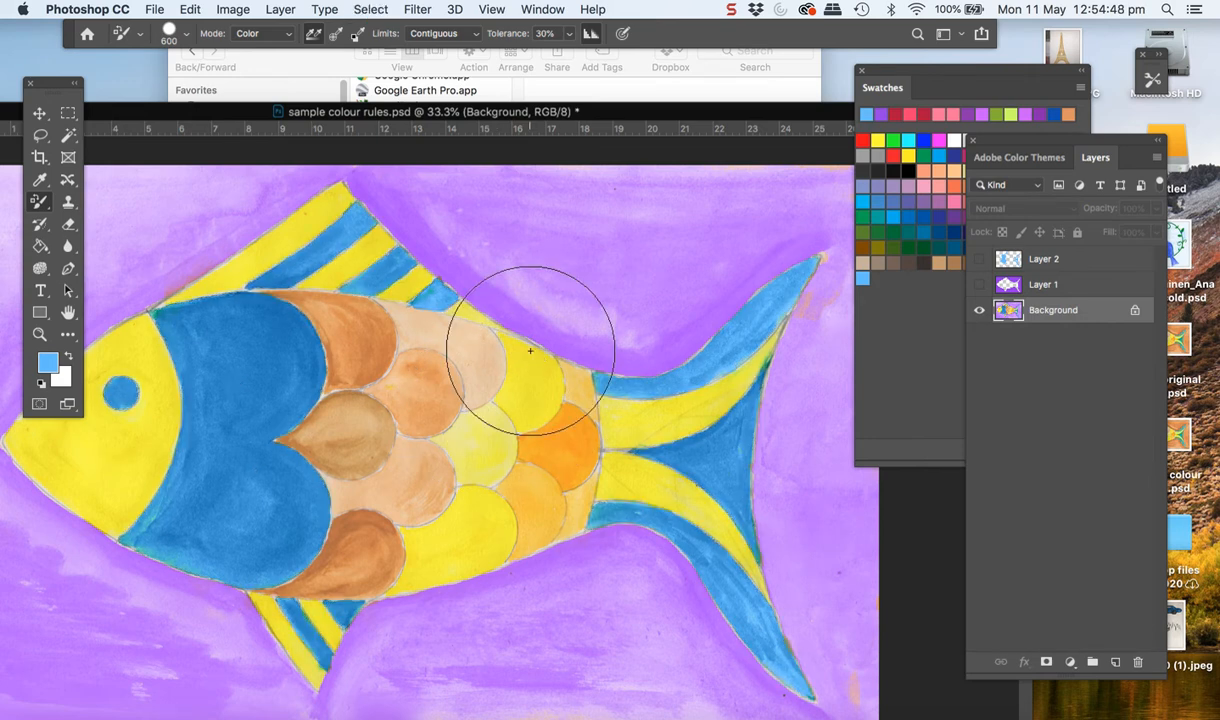
Bring the Swatches panel forward and select the yellow head and the first yellow stripes of the upper fin with the Magic Wand
{"action": "left_click", "coordinate": [968, 80]}
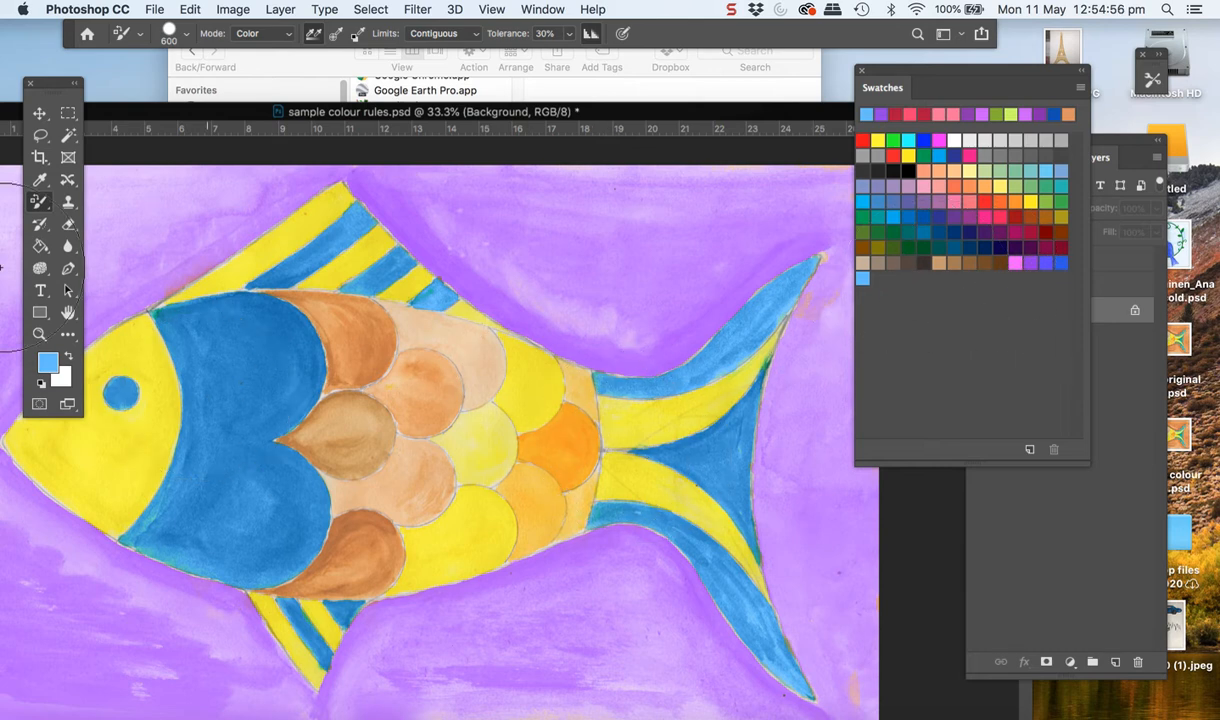
{"action": "left_click", "coordinate": [68, 136]}
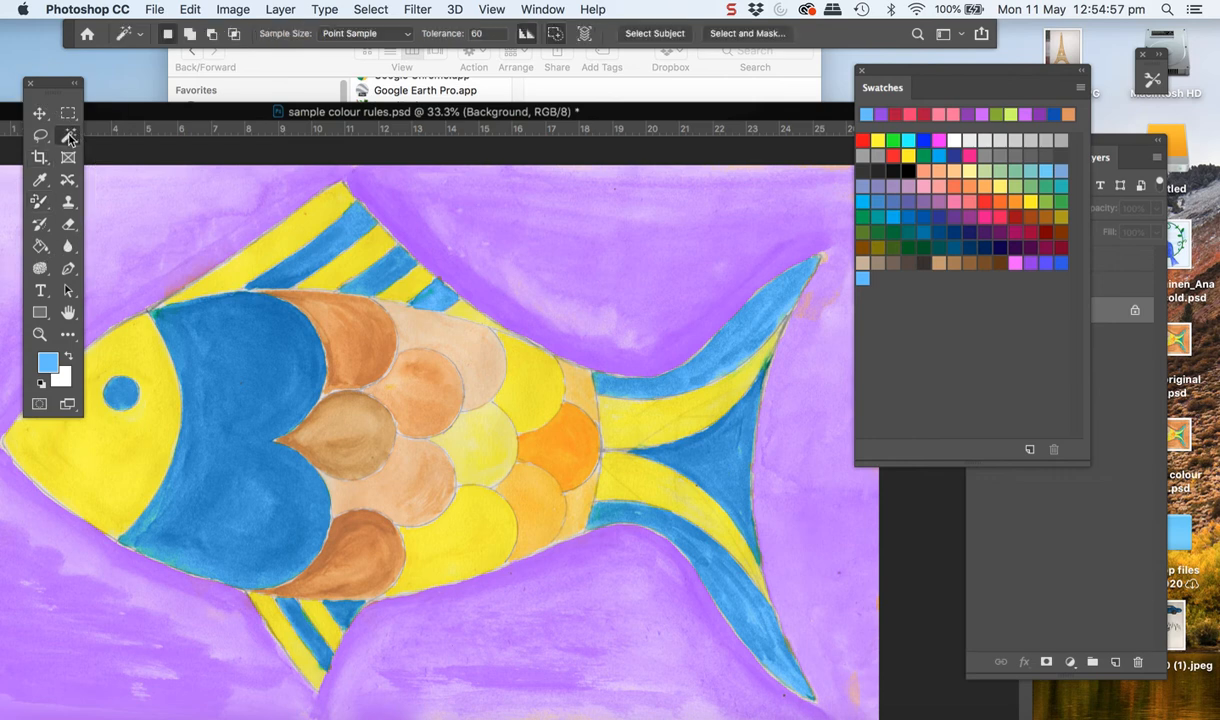
{"action": "left_click", "coordinate": [127, 470]}
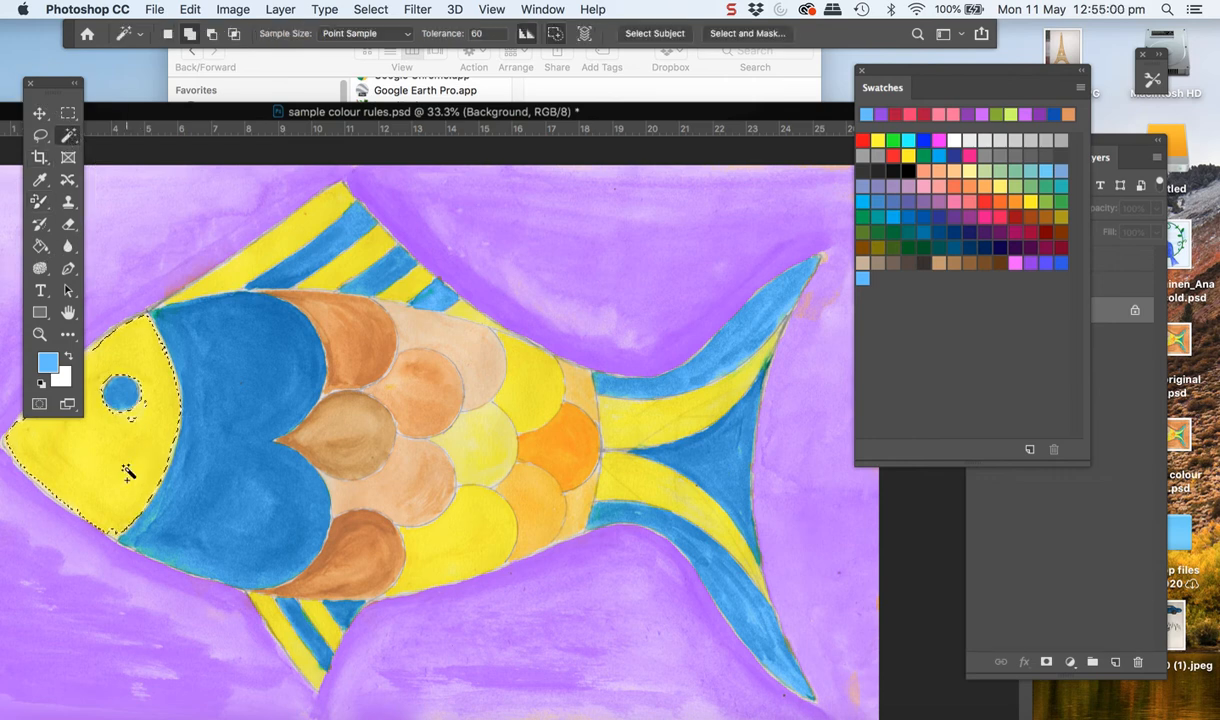
{"action": "left_click", "coordinate": [132, 417], "text": "shift"}
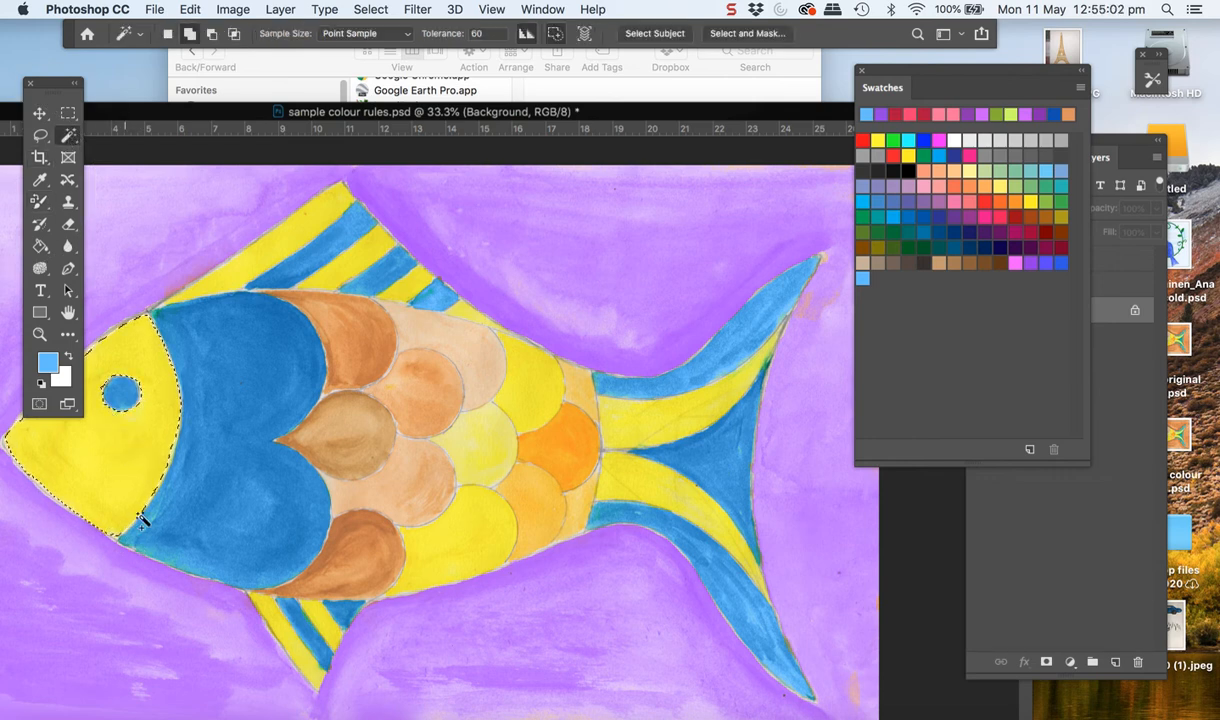
{"action": "left_click", "coordinate": [338, 208], "text": "shift"}
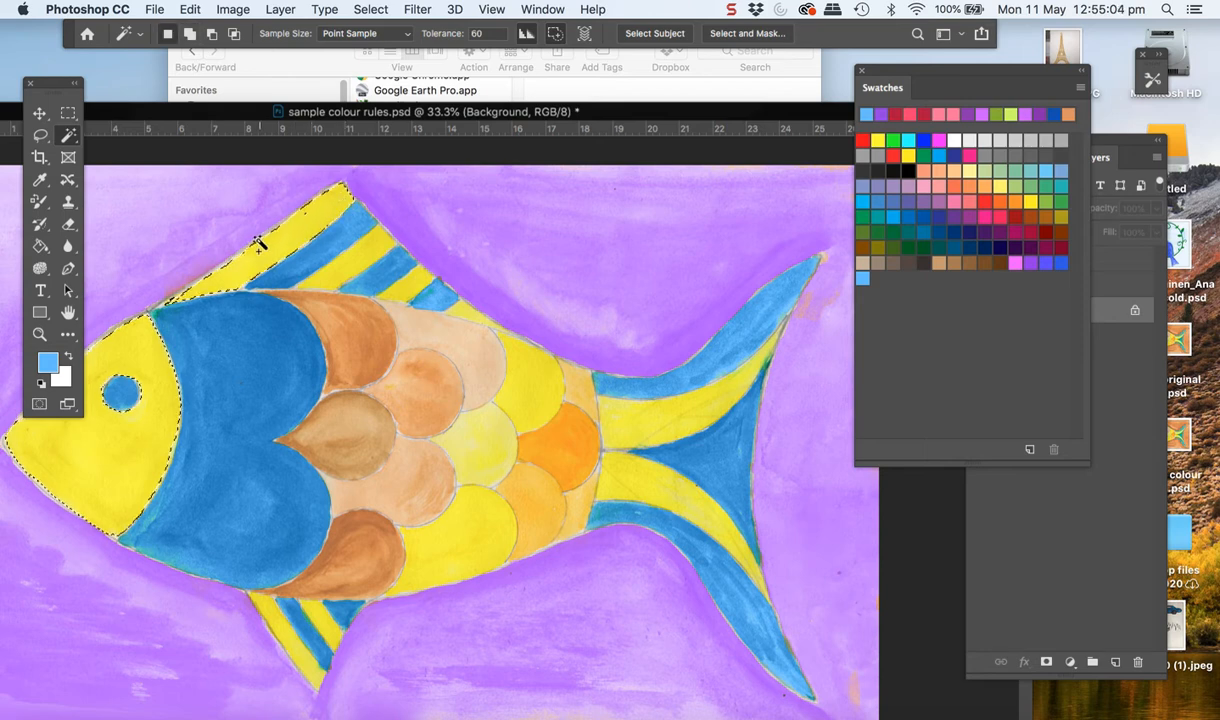
{"action": "left_click", "coordinate": [330, 285], "text": "shift"}
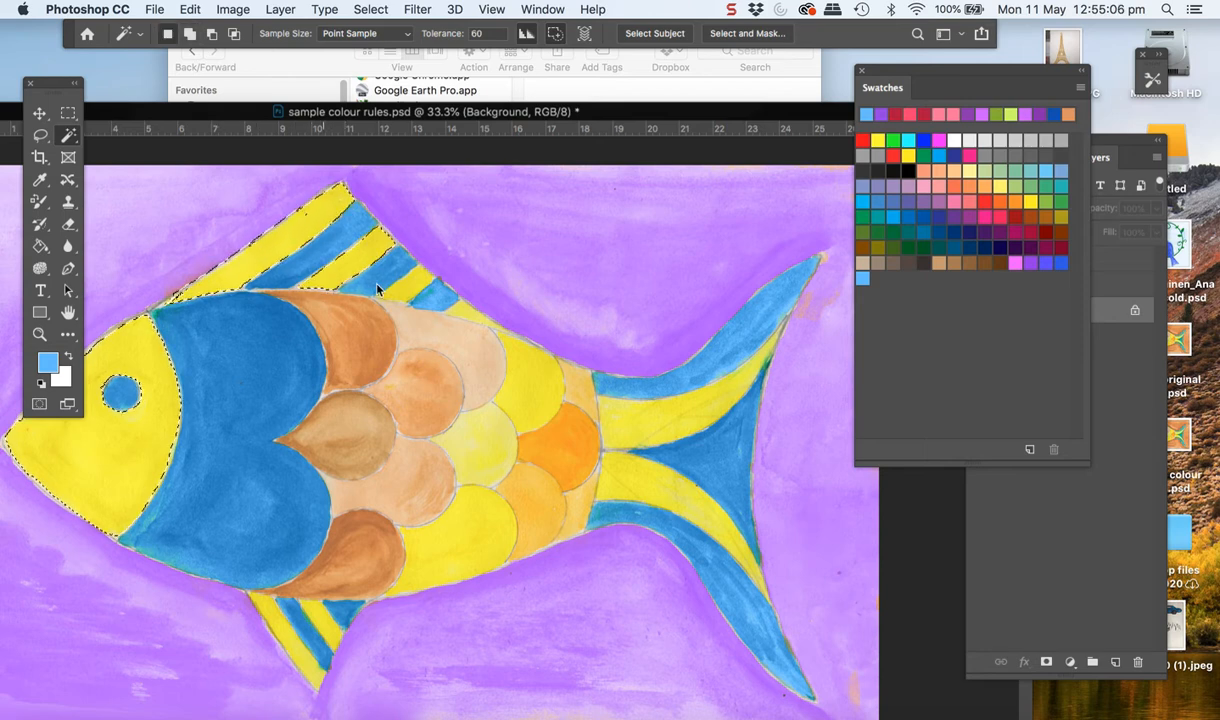
Add the yellow strip along the back and the brown, peach, yellow and orange body scales to the selection
{"action": "left_click", "coordinate": [468, 320], "text": "shift"}
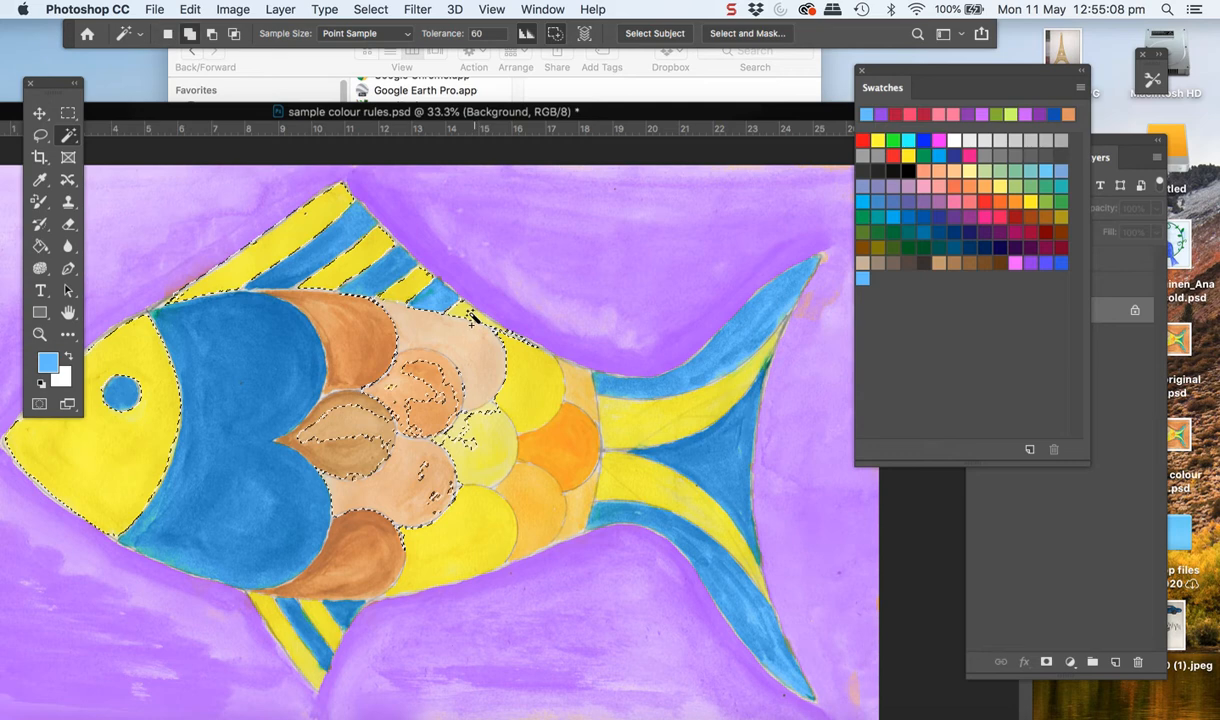
{"action": "left_click", "coordinate": [464, 428], "text": "shift"}
{"action": "left_click", "coordinate": [478, 536], "text": "shift"}
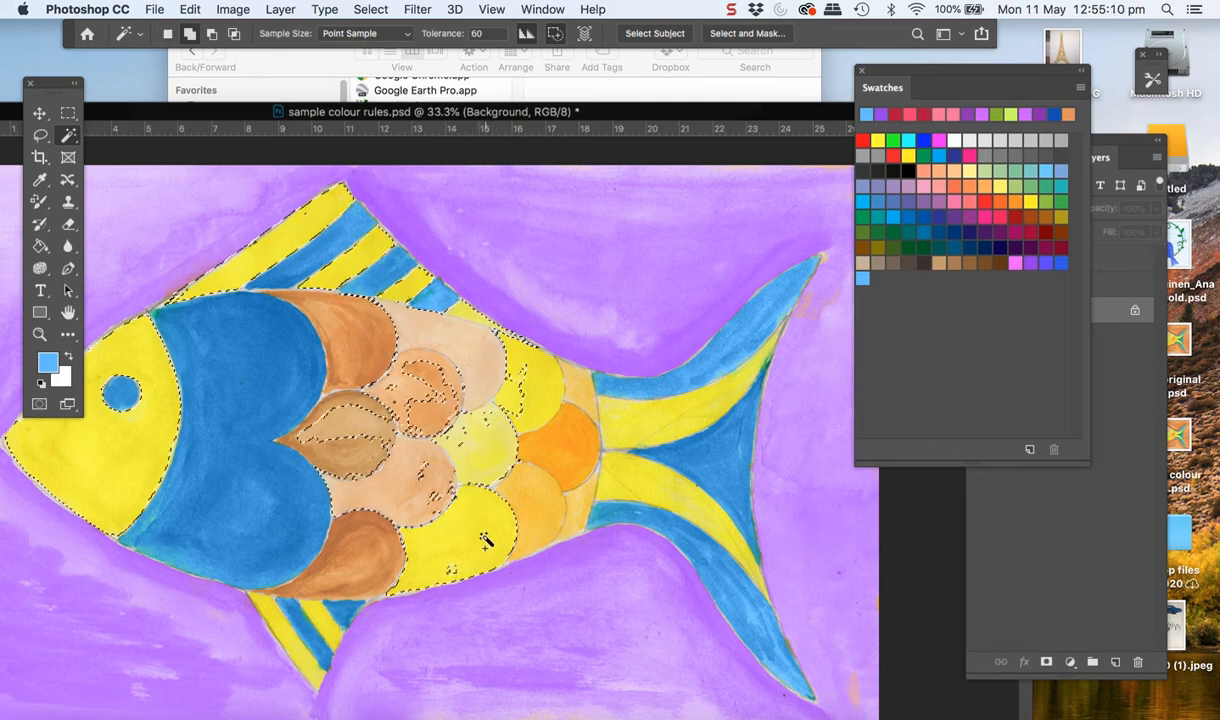
{"action": "left_click", "coordinate": [423, 479], "text": "shift"}
{"action": "left_click", "coordinate": [380, 447], "text": "shift"}
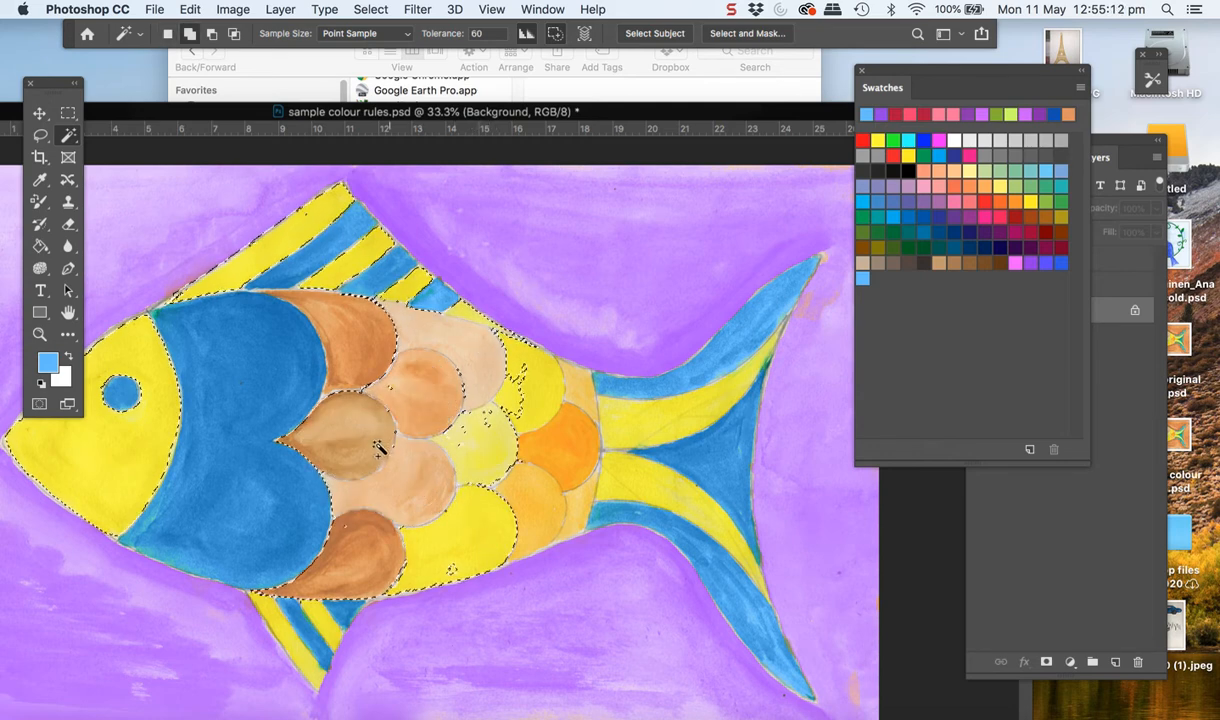
{"action": "left_click", "coordinate": [526, 400], "text": "shift"}
{"action": "left_click", "coordinate": [580, 402], "text": "shift"}
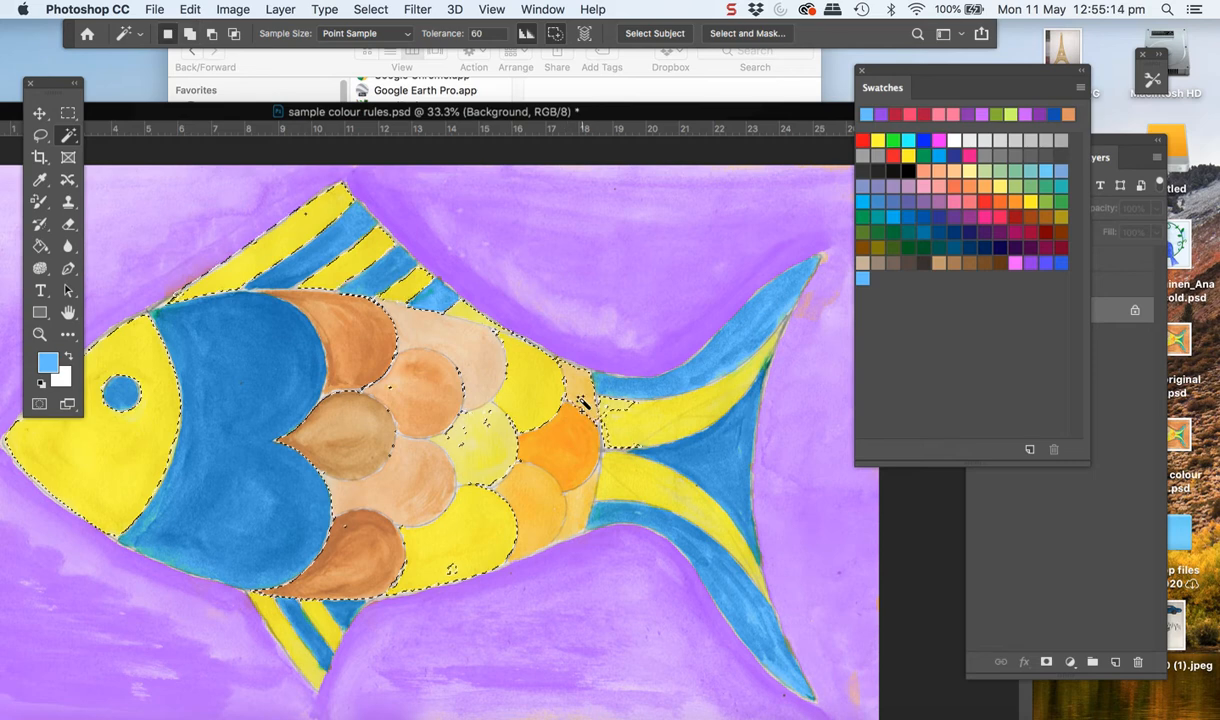
{"action": "left_click", "coordinate": [574, 467], "text": "shift"}
{"action": "left_click", "coordinate": [534, 543], "text": "shift"}
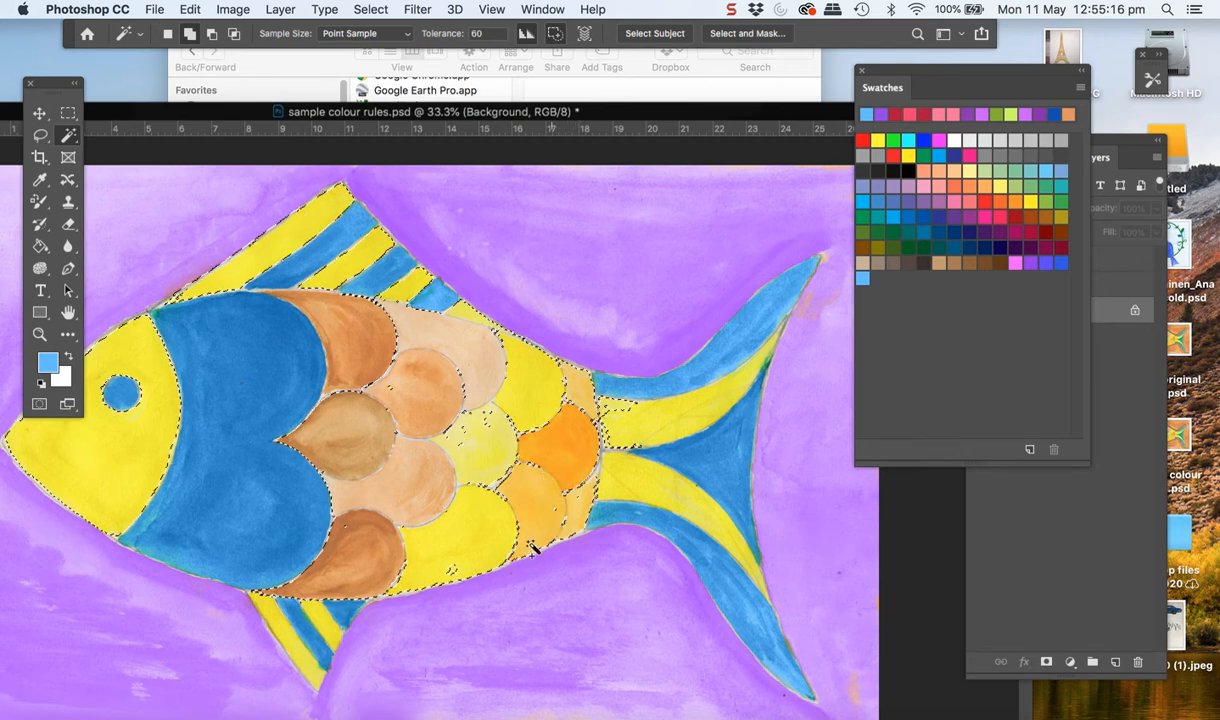
{"action": "left_click", "coordinate": [452, 572], "text": "shift"}
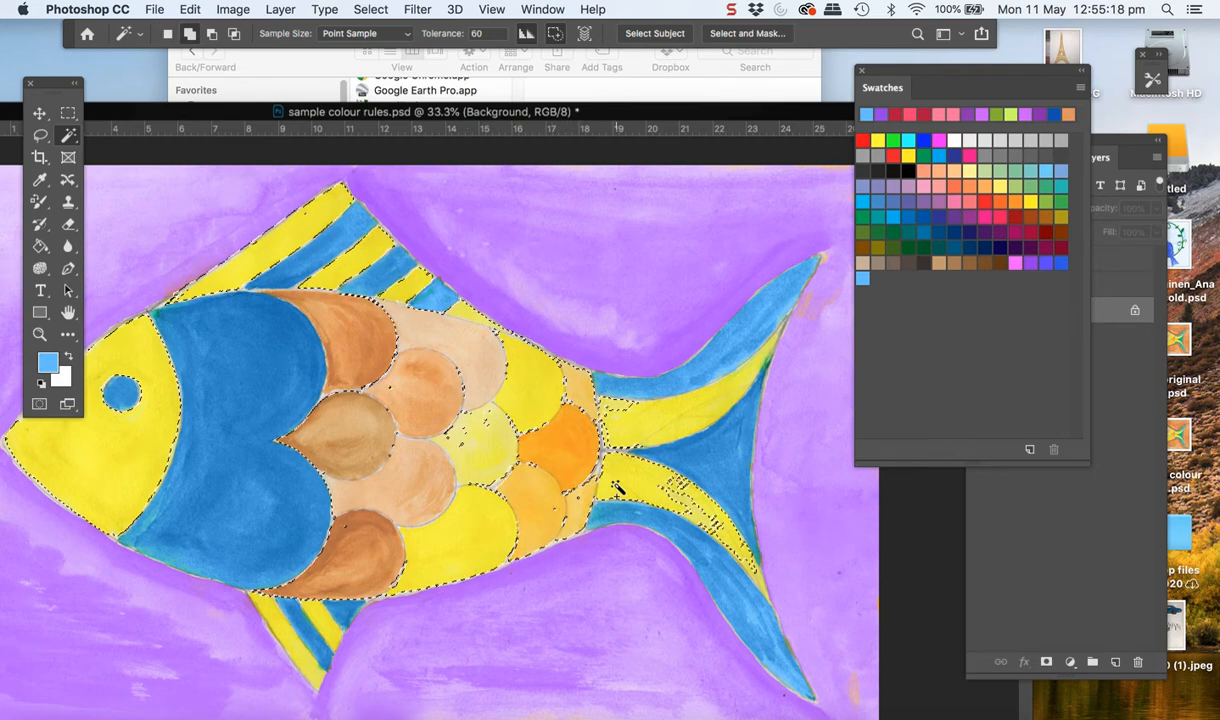
Add the two yellow tail stripes and the unselected patches in the pale yellow and light orange scales to the selection
{"action": "left_click", "coordinate": [686, 510], "text": "shift"}
{"action": "left_click", "coordinate": [698, 523], "text": "shift"}
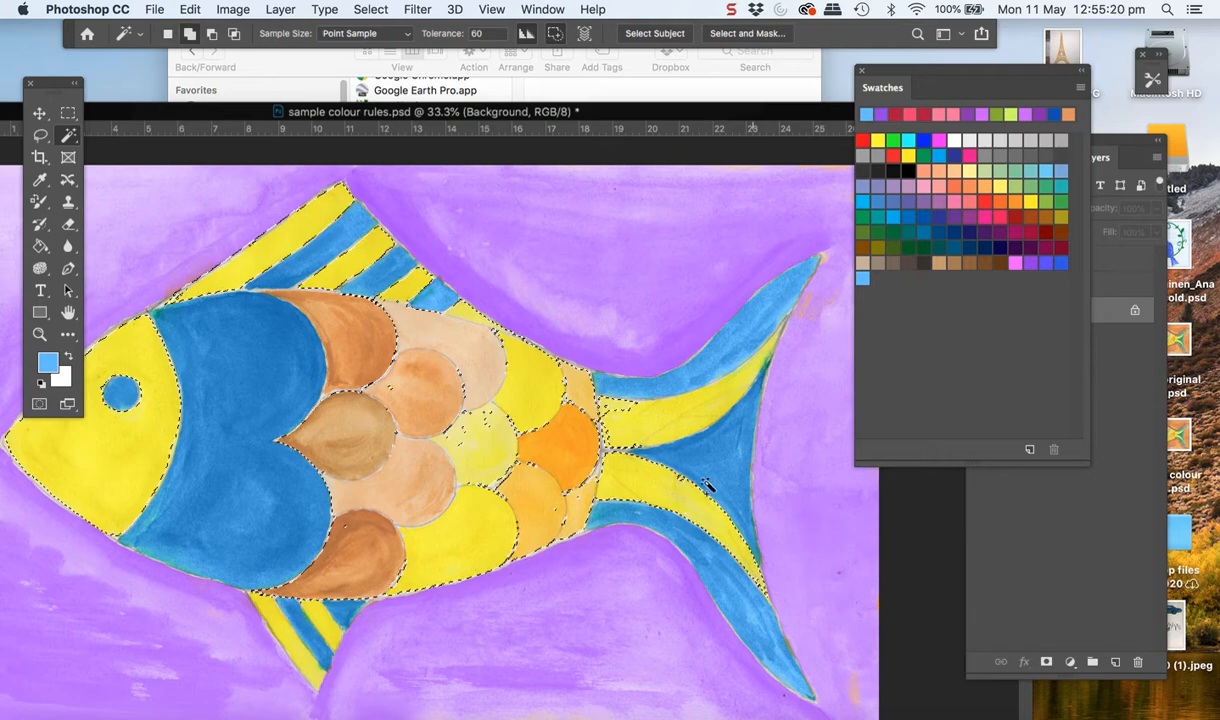
{"action": "left_click", "coordinate": [620, 412], "text": "shift"}
{"action": "left_click", "coordinate": [480, 424], "text": "shift"}
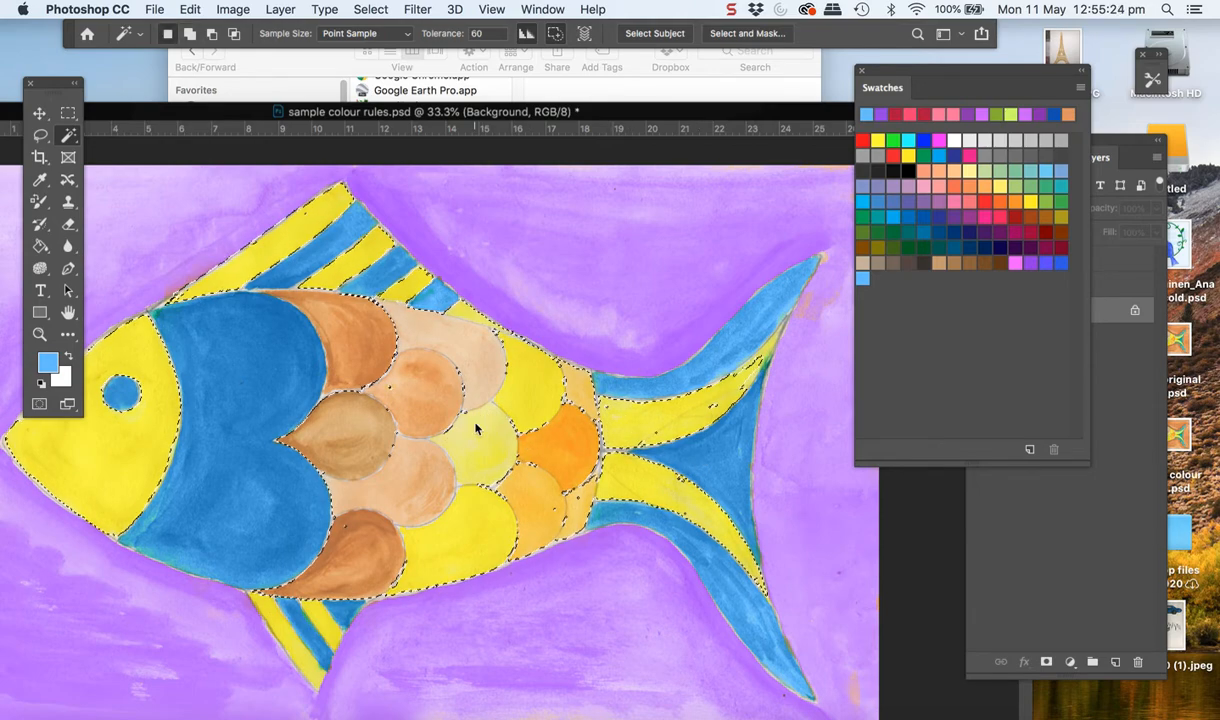
{"action": "left_click", "coordinate": [568, 527], "text": "shift"}
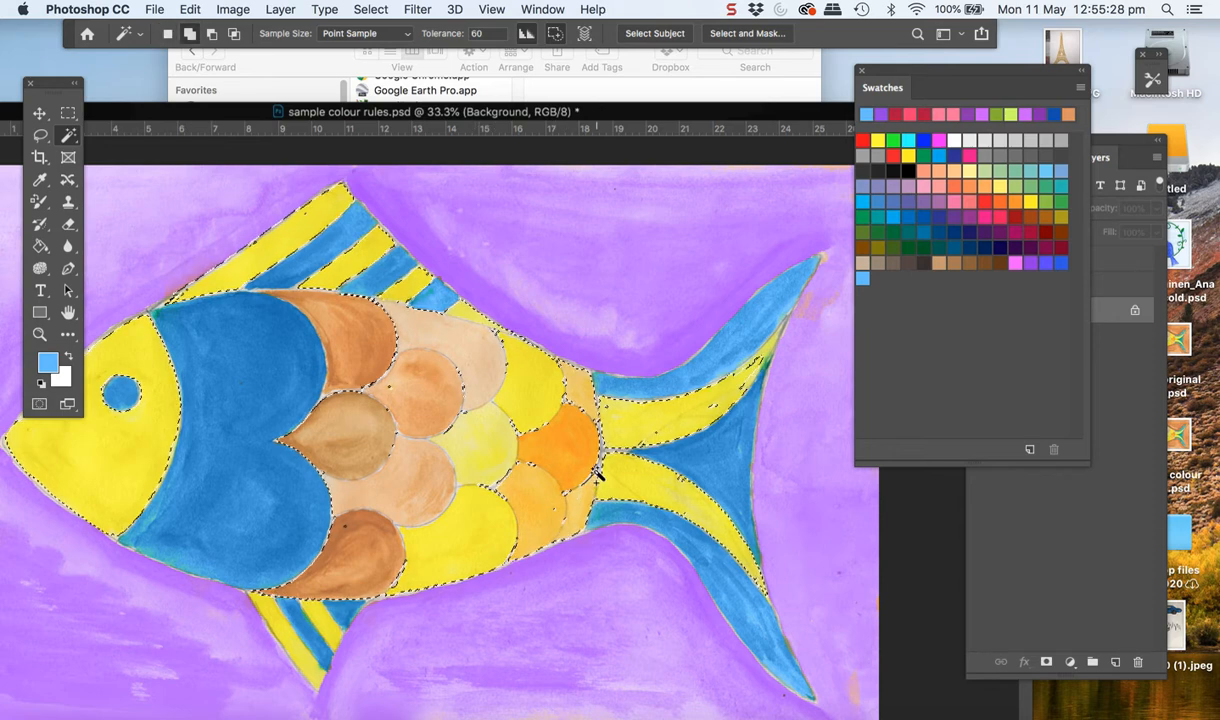
{"action": "left_click", "coordinate": [557, 515], "text": "shift"}
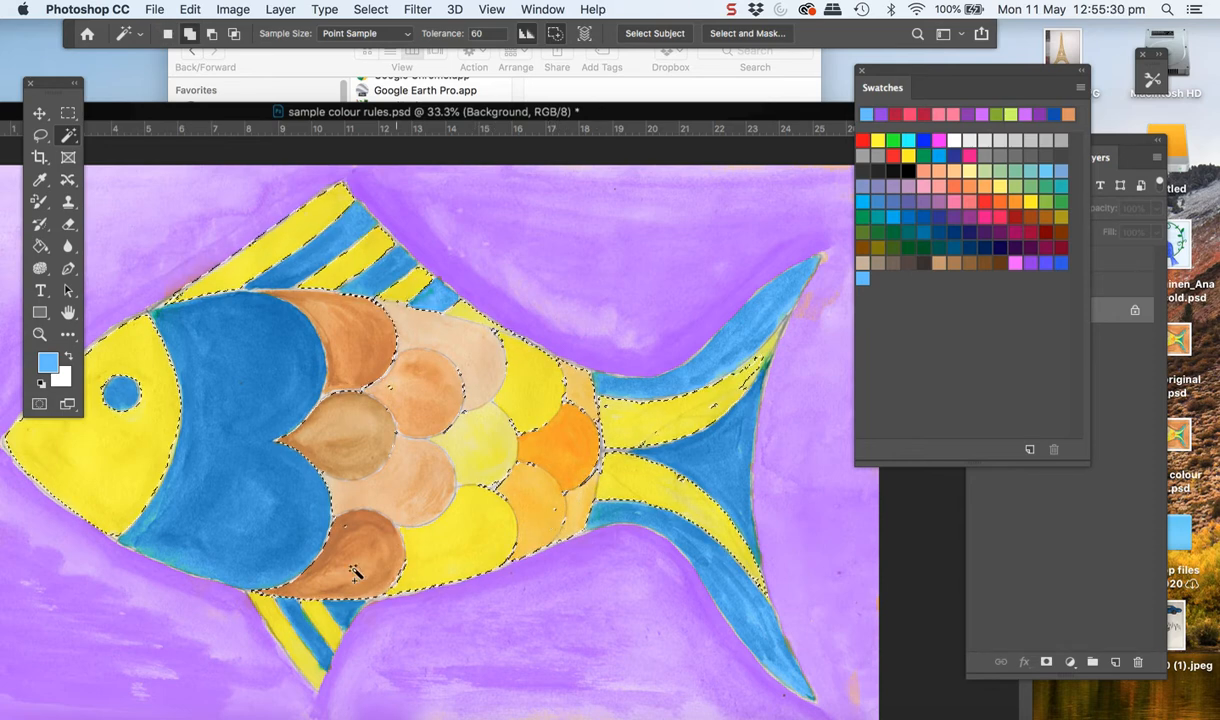
Add the two yellow stripes of the lower fin and the missed specks in the peach and brown scales to the selection
{"action": "left_click", "coordinate": [328, 638], "text": "shift"}
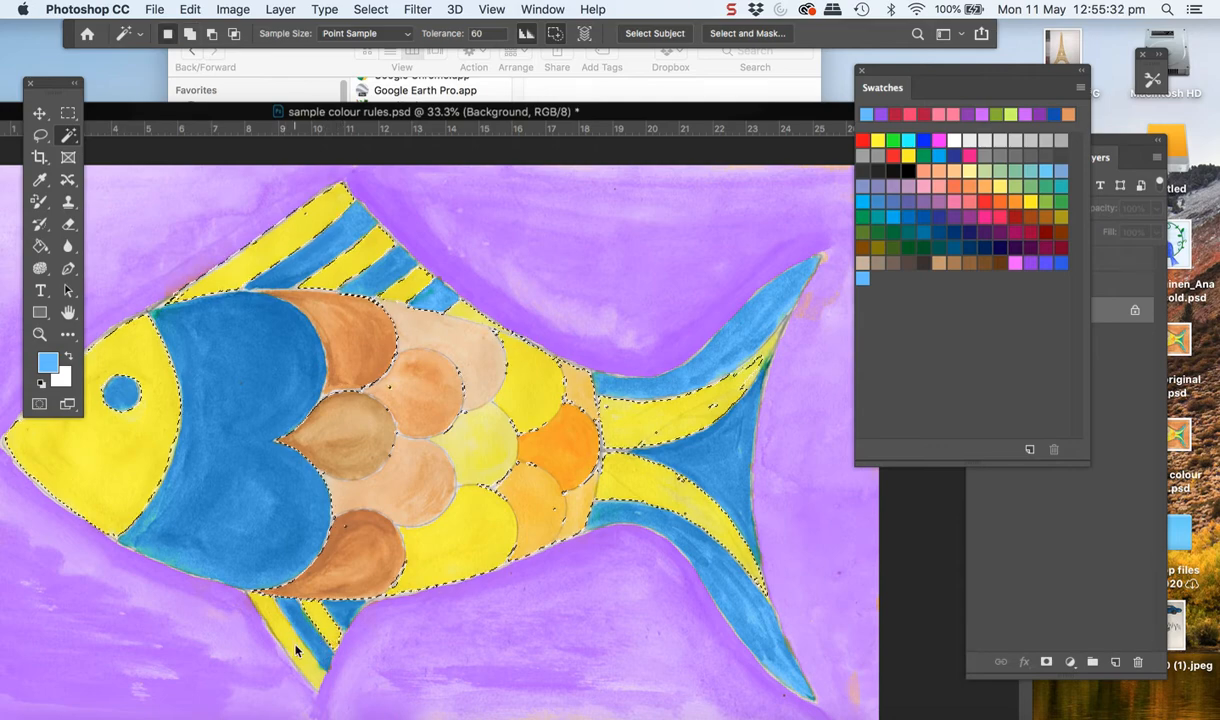
{"action": "left_click", "coordinate": [294, 647], "text": "shift"}
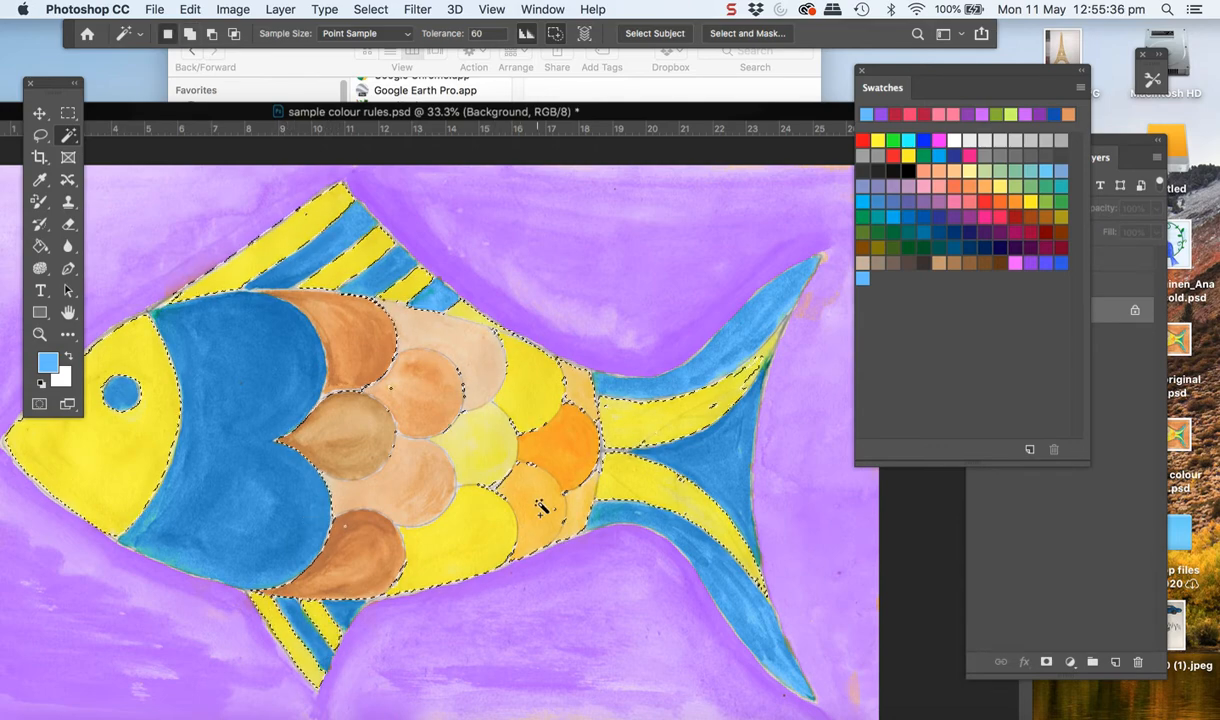
{"action": "left_click", "coordinate": [461, 376]}
{"action": "left_click", "coordinate": [380, 359]}
{"action": "left_click", "coordinate": [368, 350]}
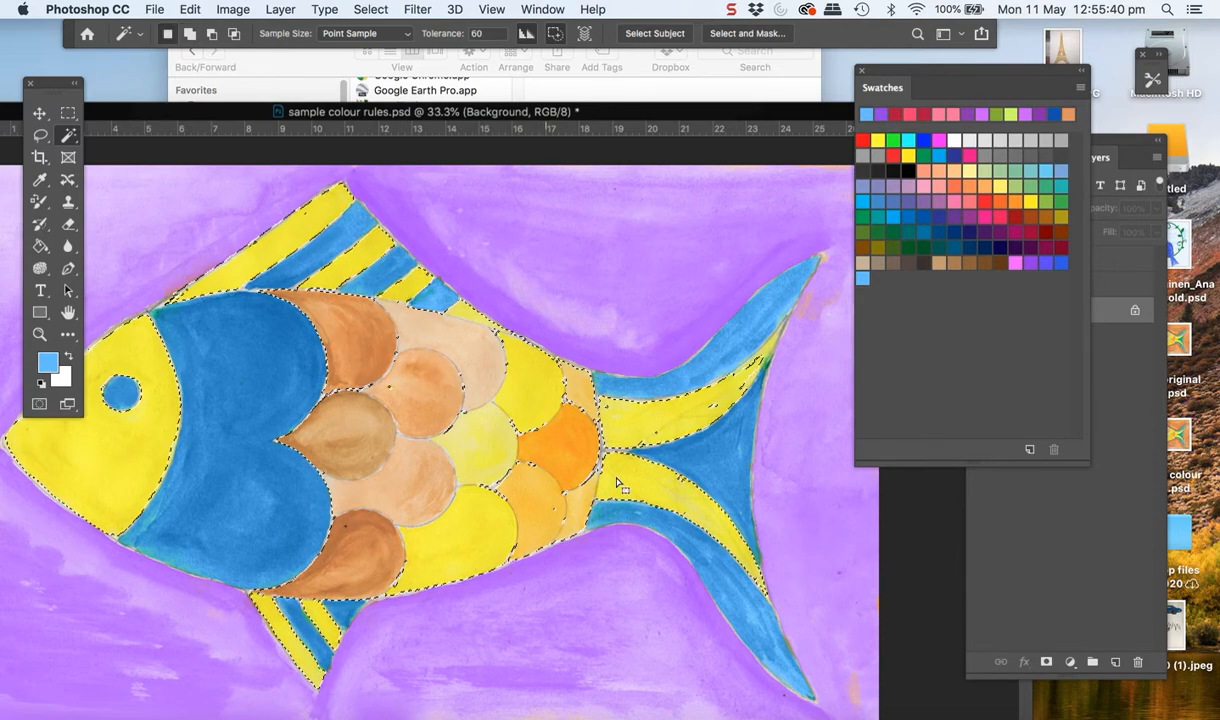
Choose the pink theme swatch and paint the selected head, scales, fin stripes and tail stripes with the Color Replacement Tool
{"action": "left_click", "coordinate": [1015, 263]}
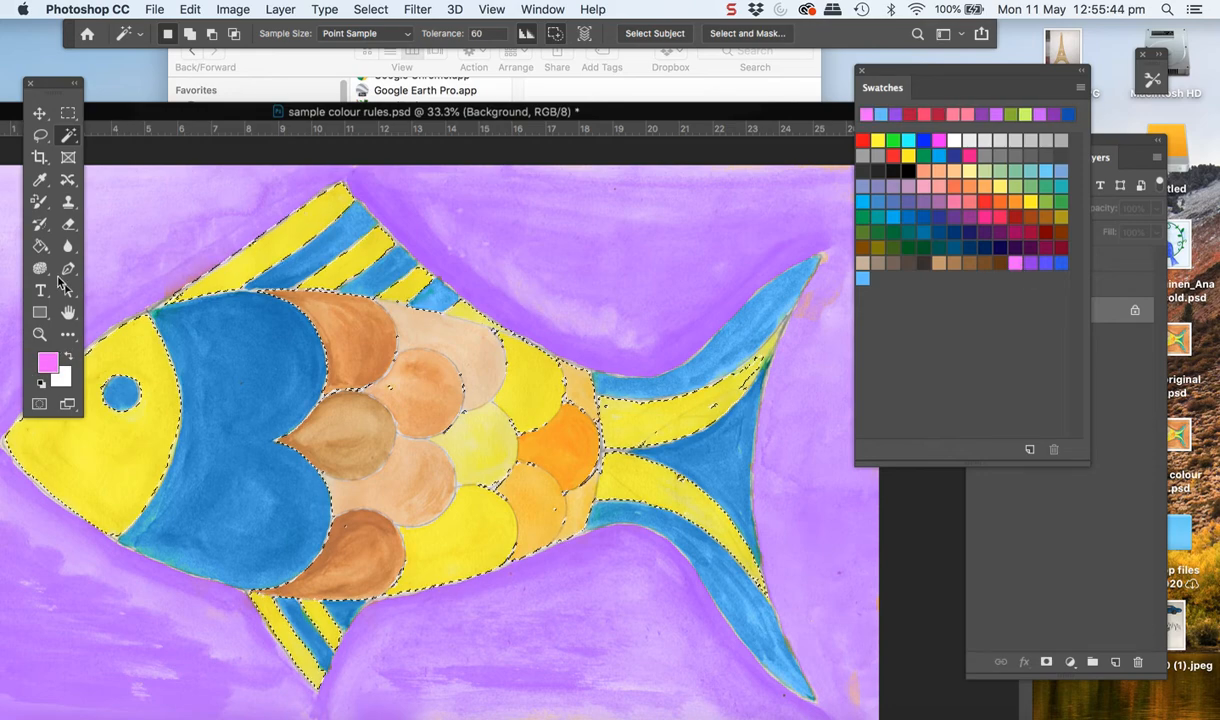
{"action": "left_click", "coordinate": [41, 203]}
{"action": "mouse_move", "coordinate": [286, 436]}
{"action": "left_mouse_down"}
{"action": "mouse_move", "coordinate": [421, 413]}
{"action": "mouse_move", "coordinate": [398, 433]}
{"action": "mouse_move", "coordinate": [354, 532]}
{"action": "mouse_move", "coordinate": [542, 504]}
{"action": "mouse_move", "coordinate": [436, 349]}
{"action": "mouse_move", "coordinate": [320, 330]}
{"action": "mouse_move", "coordinate": [534, 387]}
{"action": "mouse_move", "coordinate": [518, 518]}
{"action": "mouse_move", "coordinate": [411, 545]}
{"action": "mouse_move", "coordinate": [594, 512]}
{"action": "mouse_move", "coordinate": [553, 387]}
{"action": "mouse_move", "coordinate": [507, 366]}
{"action": "mouse_move", "coordinate": [95, 470]}
{"action": "mouse_move", "coordinate": [103, 441]}
{"action": "mouse_move", "coordinate": [114, 517]}
{"action": "mouse_move", "coordinate": [133, 392]}
{"action": "mouse_move", "coordinate": [245, 204]}
{"action": "mouse_move", "coordinate": [204, 231]}
{"action": "mouse_move", "coordinate": [237, 319]}
{"action": "mouse_move", "coordinate": [326, 225]}
{"action": "mouse_move", "coordinate": [441, 272]}
{"action": "mouse_move", "coordinate": [444, 294]}
{"action": "mouse_move", "coordinate": [403, 240]}
{"action": "left_mouse_up"}
{"action": "mouse_move", "coordinate": [180, 390]}
{"action": "left_mouse_down"}
{"action": "mouse_move", "coordinate": [58, 483]}
{"action": "mouse_move", "coordinate": [322, 586]}
{"action": "mouse_move", "coordinate": [337, 580]}
{"action": "mouse_move", "coordinate": [300, 658]}
{"action": "mouse_move", "coordinate": [308, 621]}
{"action": "left_mouse_up"}
{"action": "mouse_move", "coordinate": [620, 527]}
{"action": "left_mouse_down"}
{"action": "mouse_move", "coordinate": [752, 540]}
{"action": "mouse_move", "coordinate": [616, 455]}
{"action": "mouse_move", "coordinate": [666, 411]}
{"action": "mouse_move", "coordinate": [645, 401]}
{"action": "mouse_move", "coordinate": [581, 413]}
{"action": "mouse_move", "coordinate": [596, 341]}
{"action": "mouse_move", "coordinate": [585, 462]}
{"action": "mouse_move", "coordinate": [557, 413]}
{"action": "mouse_move", "coordinate": [752, 414]}
{"action": "mouse_move", "coordinate": [753, 314]}
{"action": "mouse_move", "coordinate": [492, 301]}
{"action": "mouse_move", "coordinate": [519, 320]}
{"action": "left_mouse_up"}
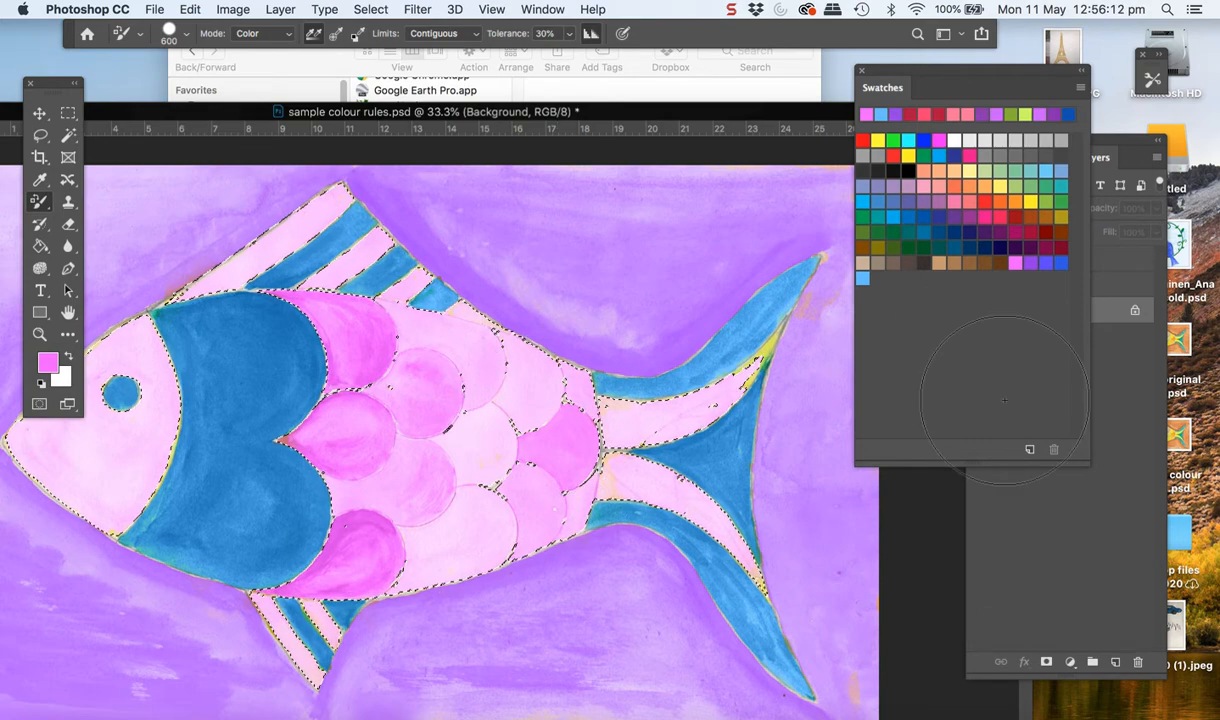
Fill the selected fish areas with pink on a new layer and set its blend mode to Overlay
{"action": "left_click", "coordinate": [1135, 568]}
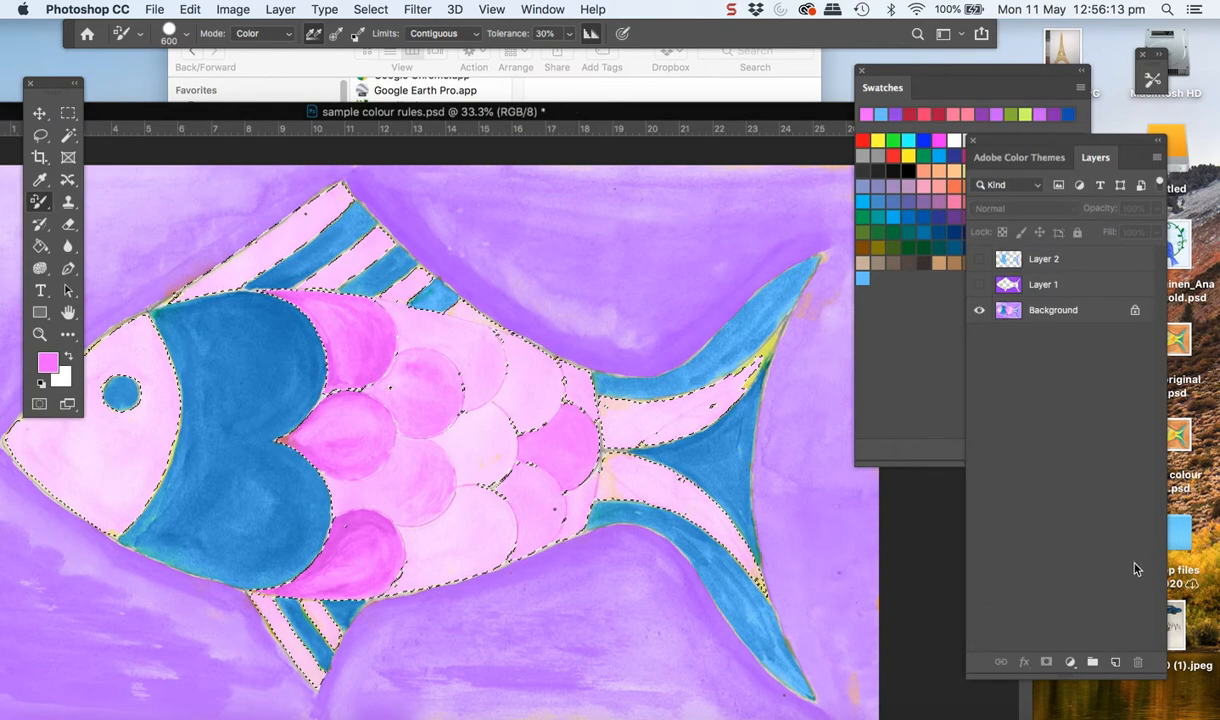
{"action": "left_click", "coordinate": [1116, 663]}
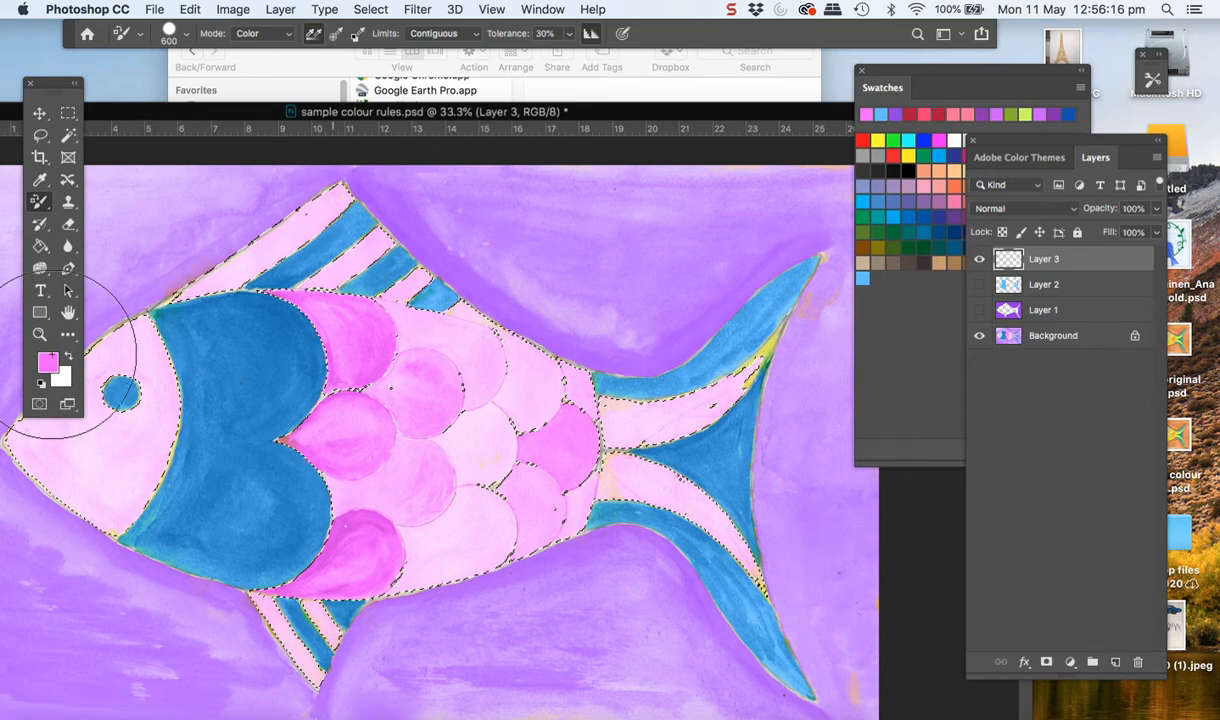
{"action": "left_click", "coordinate": [40, 247]}
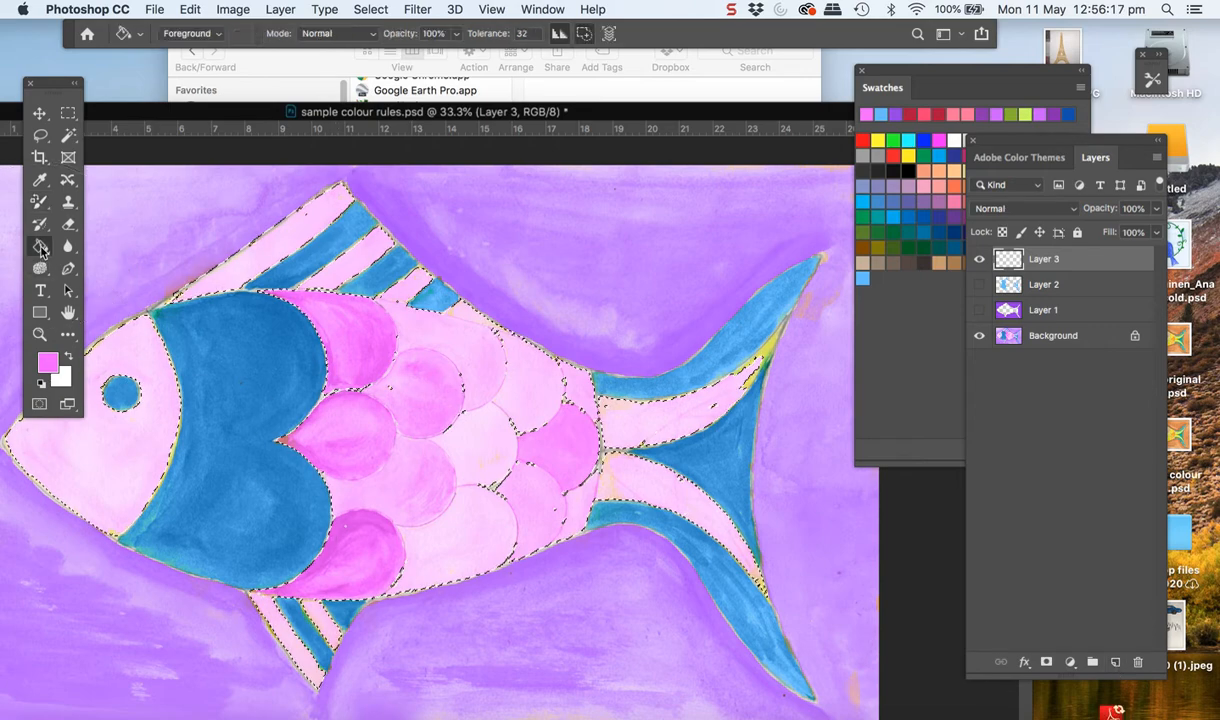
{"action": "left_click", "coordinate": [153, 369]}
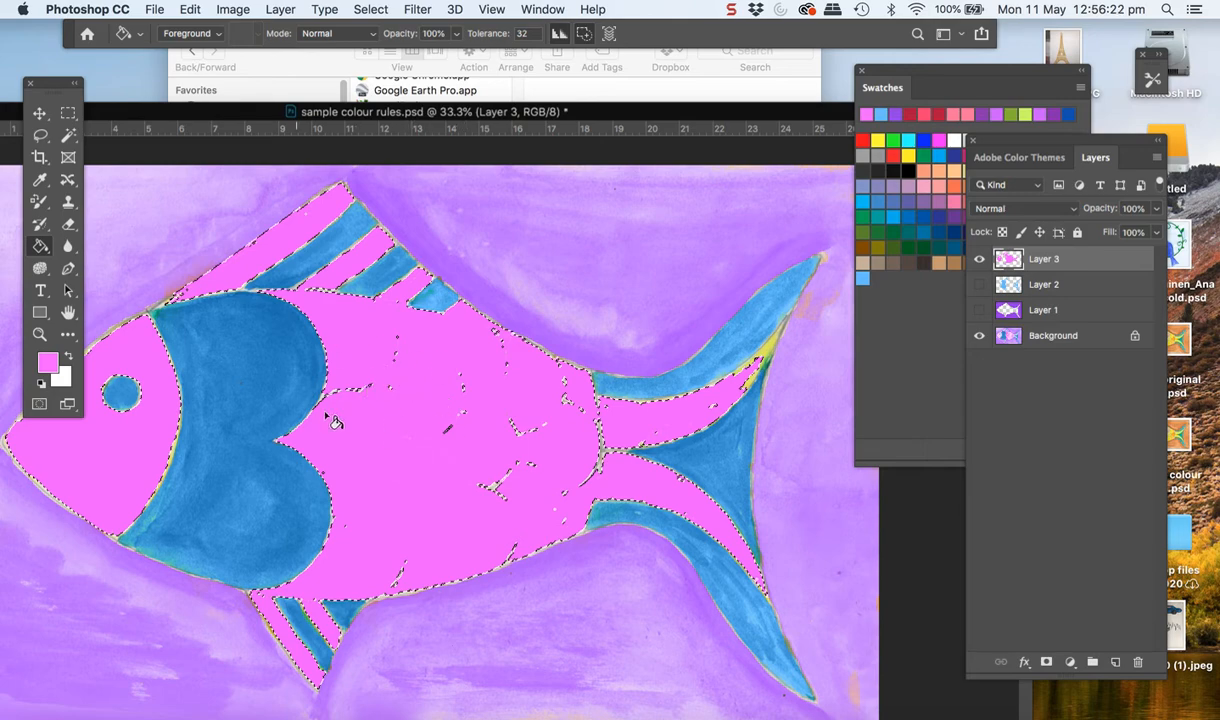
{"action": "left_click", "coordinate": [1072, 210]}
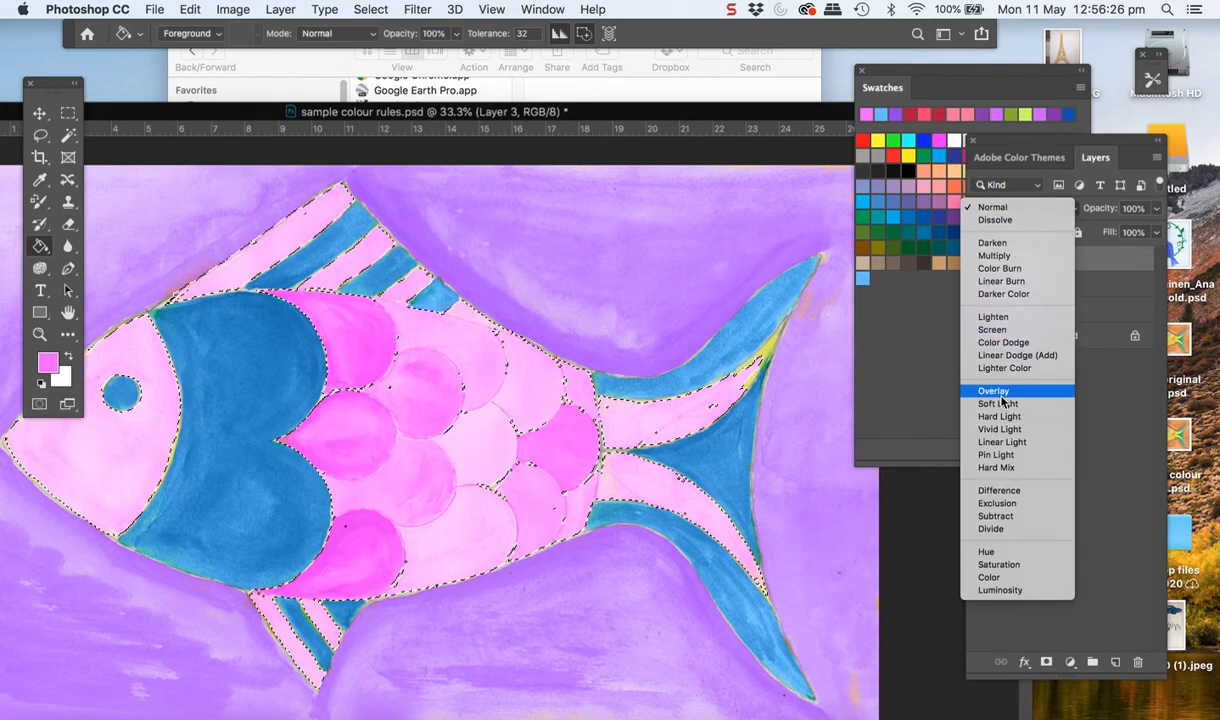
{"action": "left_click", "coordinate": [1000, 393]}
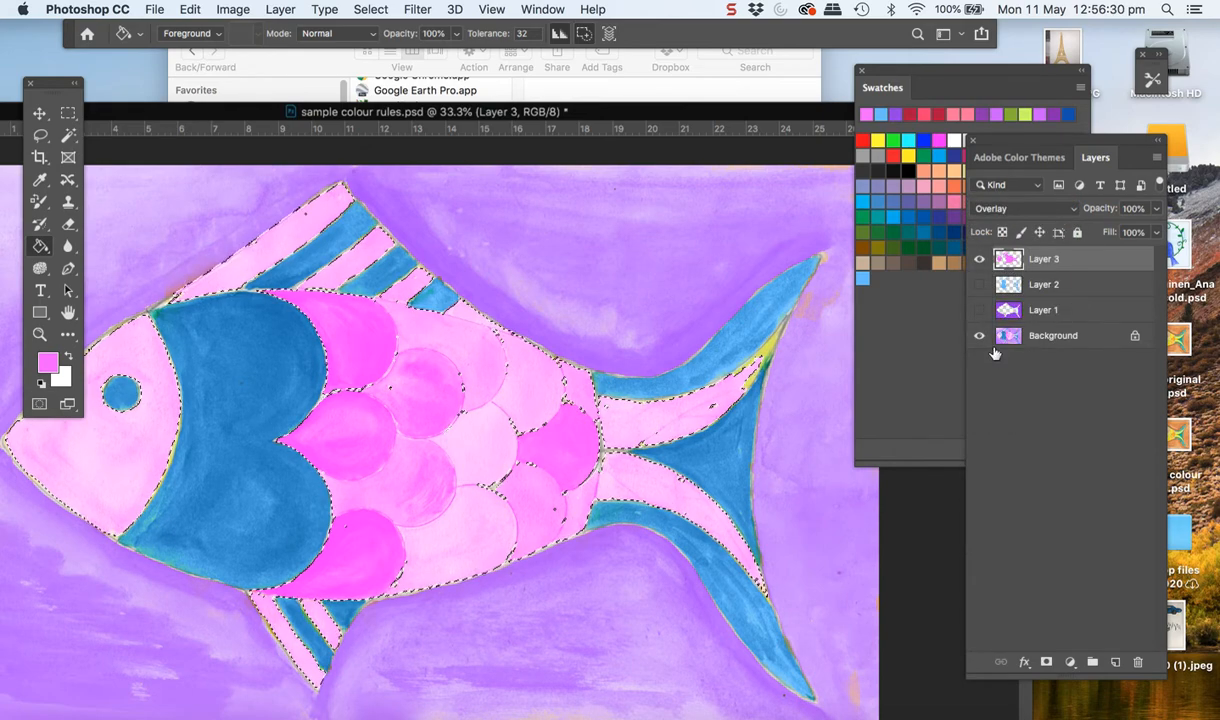
Show Layer 1, clear the selection and toggle Layer 2's visibility to compare its effect, leaving it shown
{"action": "left_click", "coordinate": [979, 310]}
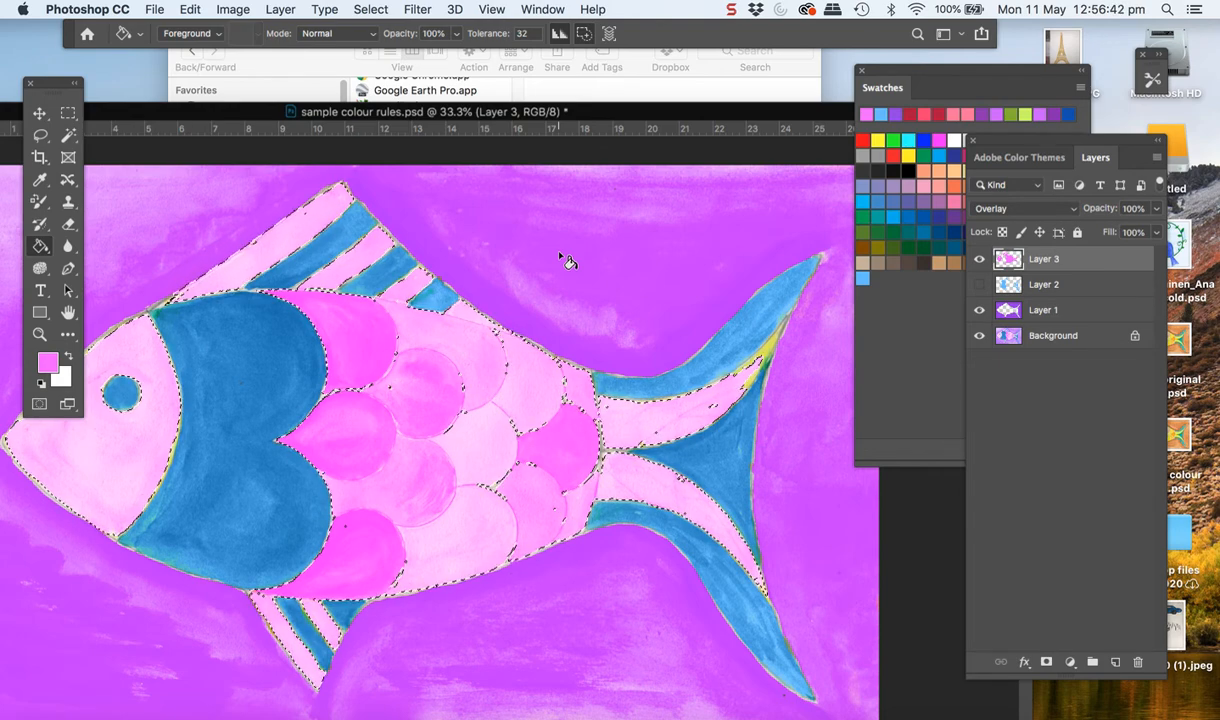
{"action": "key", "text": "super+d"}
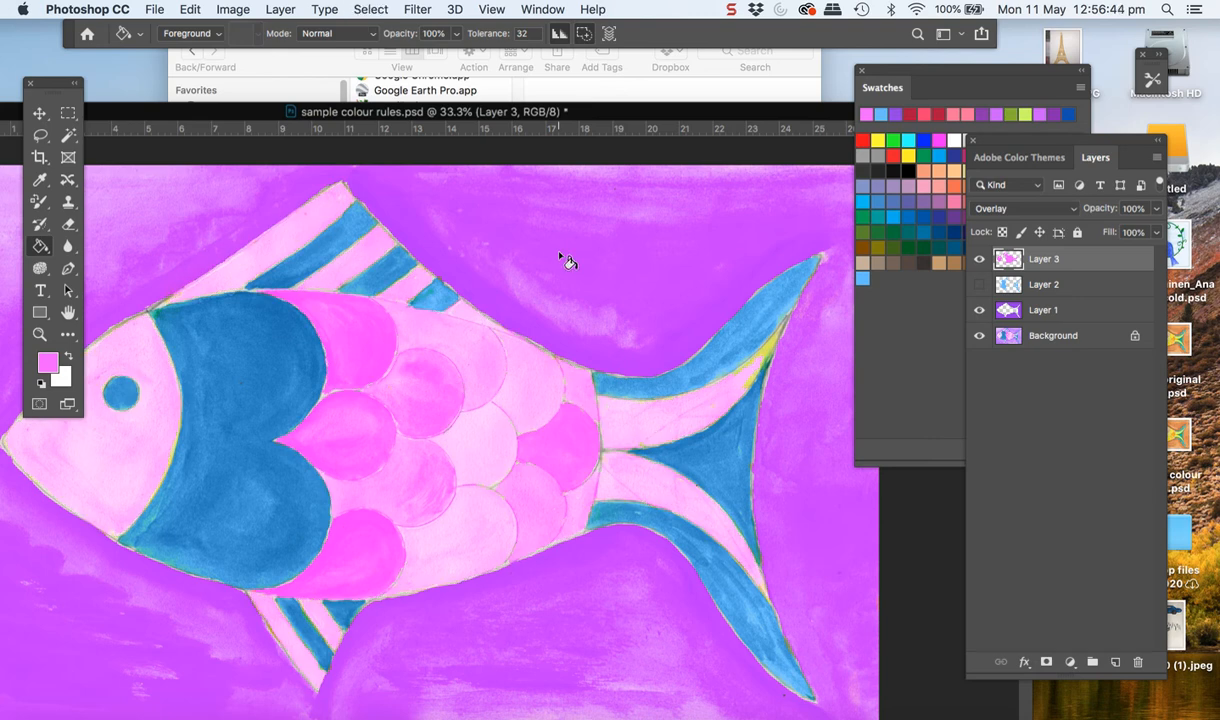
{"action": "left_click", "coordinate": [980, 285]}
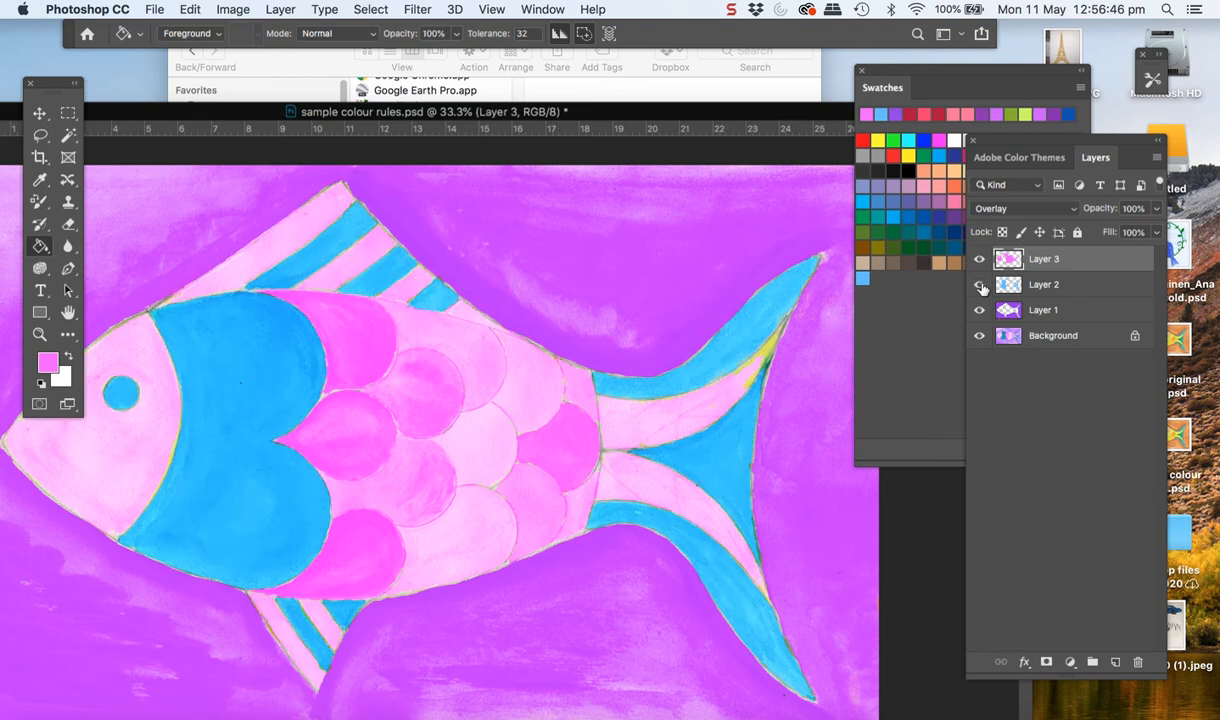
{"action": "left_click", "coordinate": [980, 285]}
{"action": "left_click", "coordinate": [980, 285]}
{"action": "left_click", "coordinate": [980, 285]}
{"action": "left_click", "coordinate": [980, 285]}
Reduce the opacity of Layer 3 to 55% and of Layer 2 to 67%
{"action": "left_click", "coordinate": [1155, 212]}
{"action": "left_click_drag", "start_coordinate": [1156, 232], "coordinate": [1140, 232]}
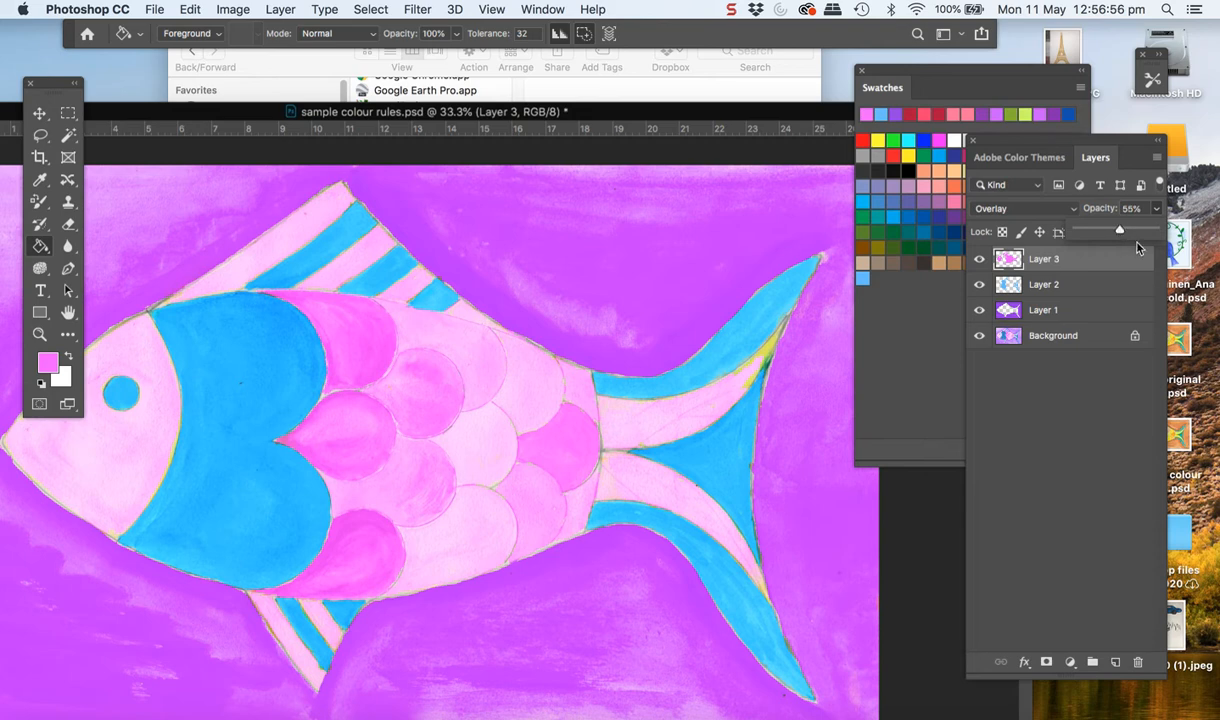
{"action": "left_click", "coordinate": [1081, 289]}
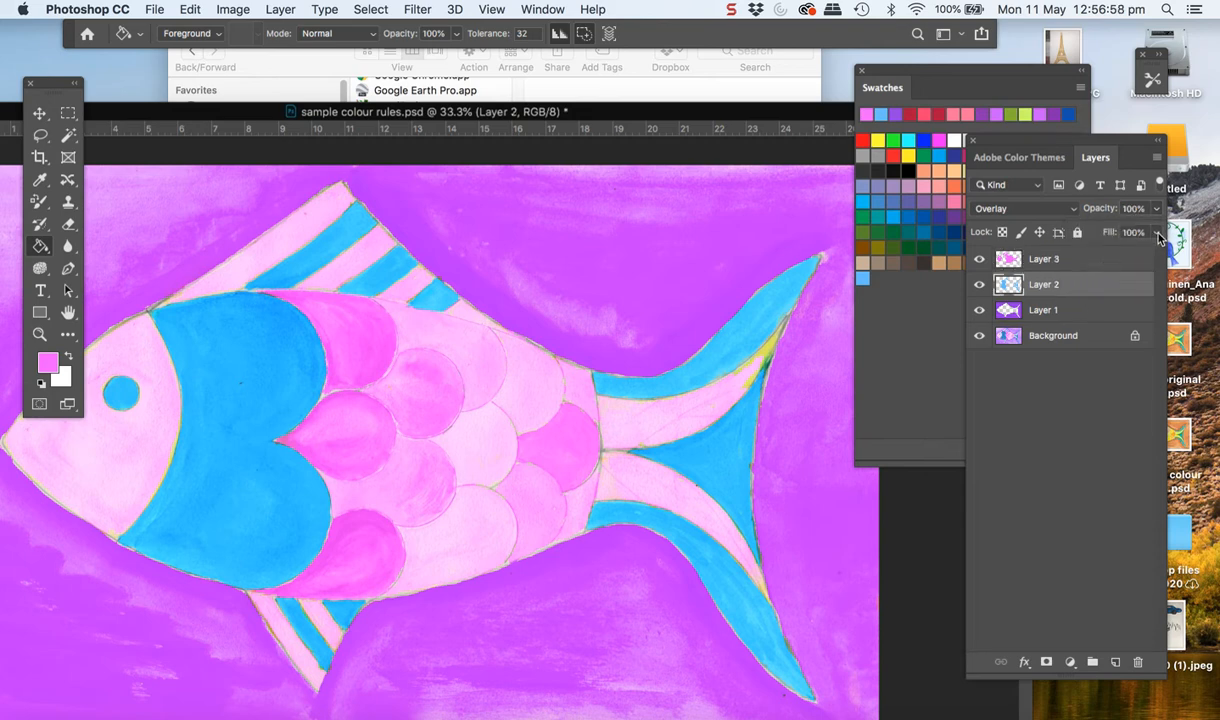
{"action": "left_click", "coordinate": [1157, 209]}
{"action": "left_click_drag", "start_coordinate": [1156, 232], "coordinate": [1133, 232]}
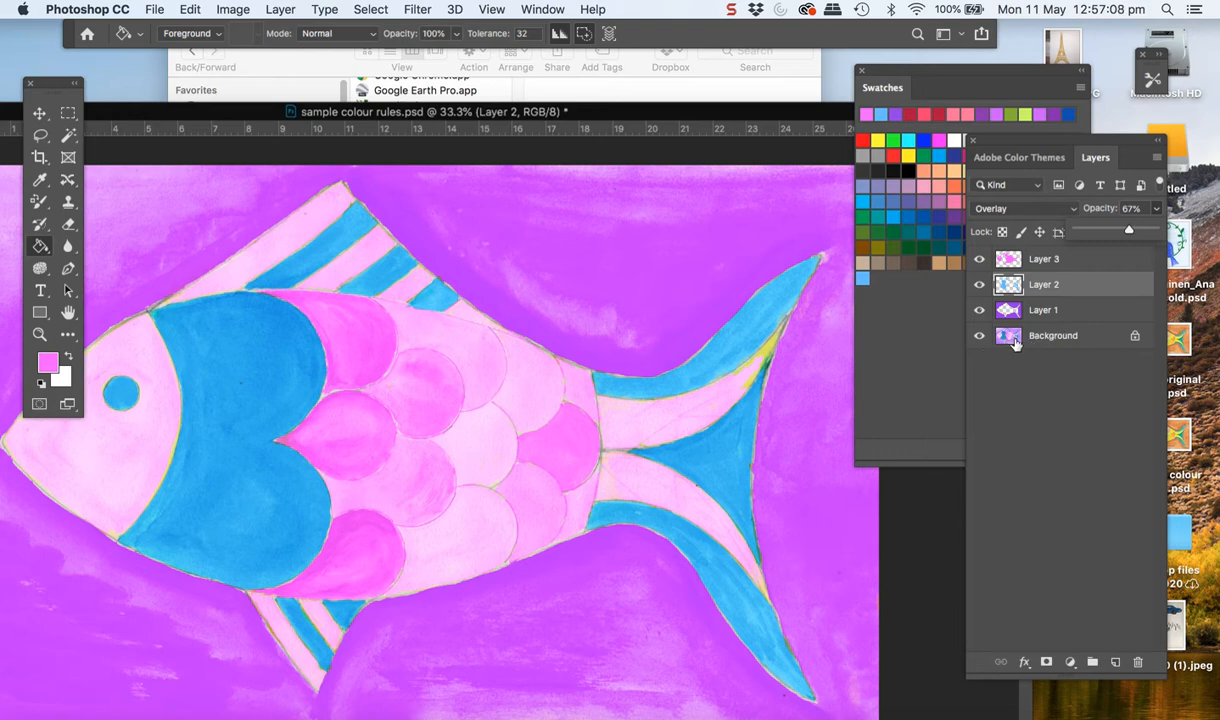
Merge all visible layers into the Background
{"action": "left_click", "coordinate": [1045, 259], "text": "shift"}
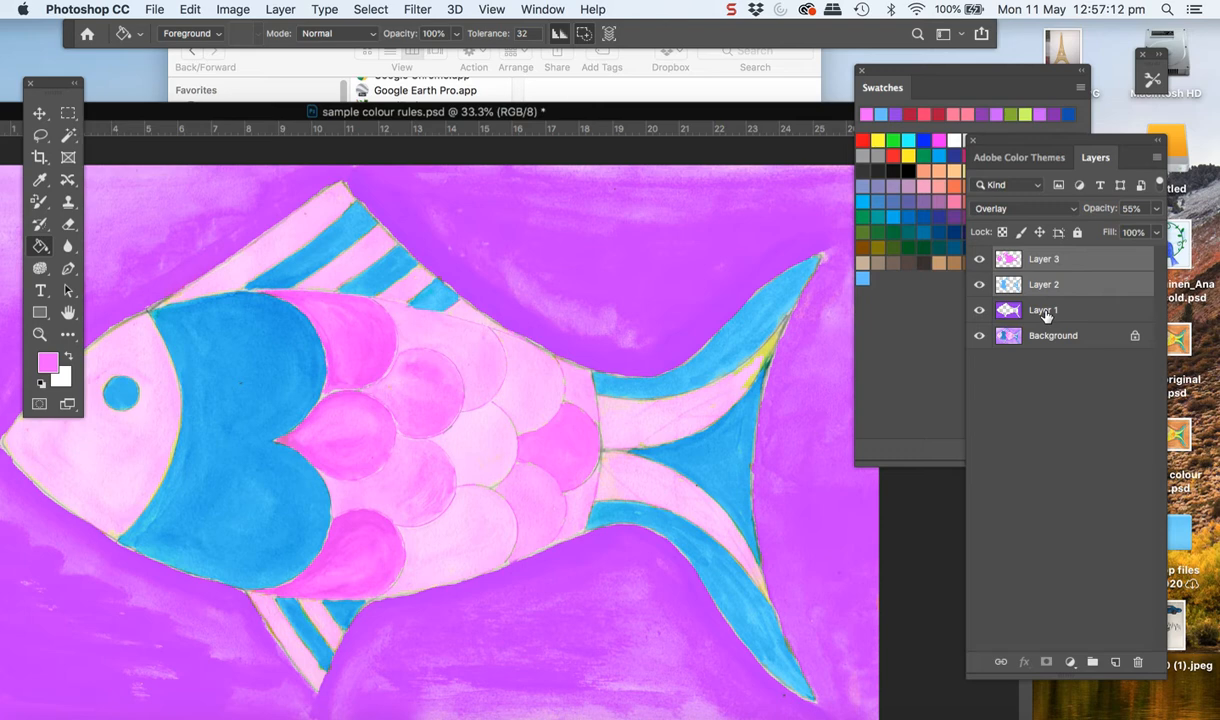
{"action": "left_click", "coordinate": [1045, 312], "text": "shift"}
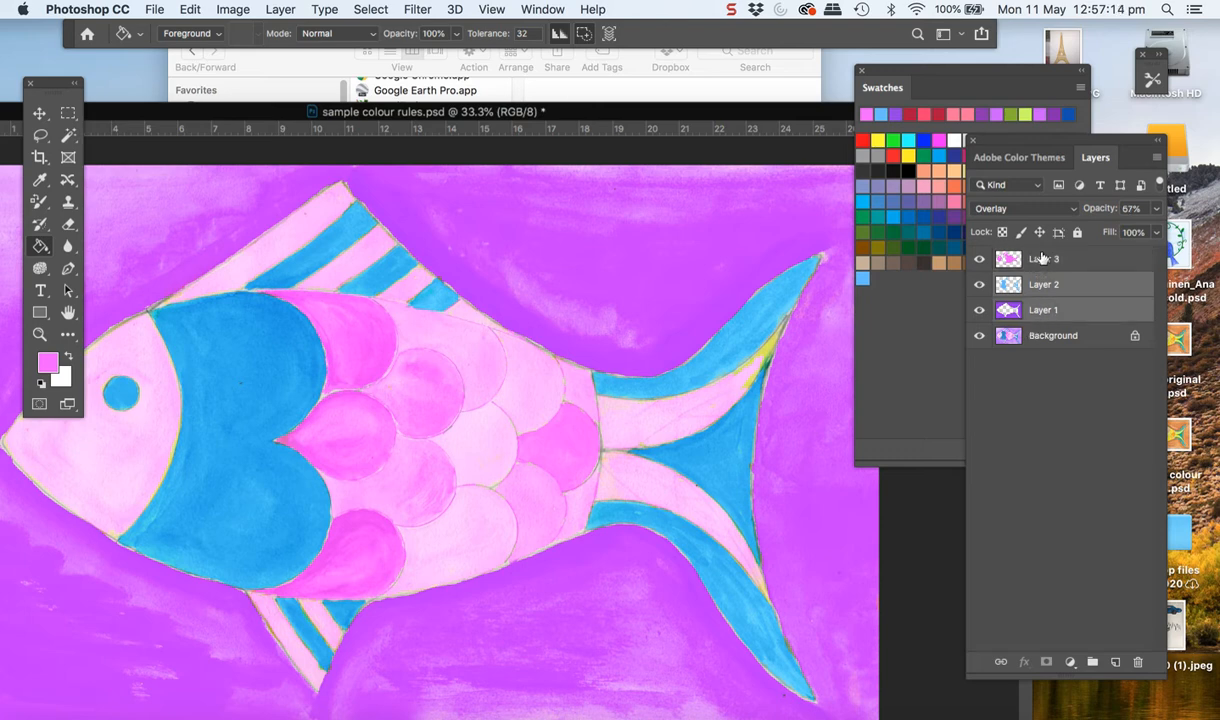
{"action": "left_click", "coordinate": [1075, 259], "text": "shift"}
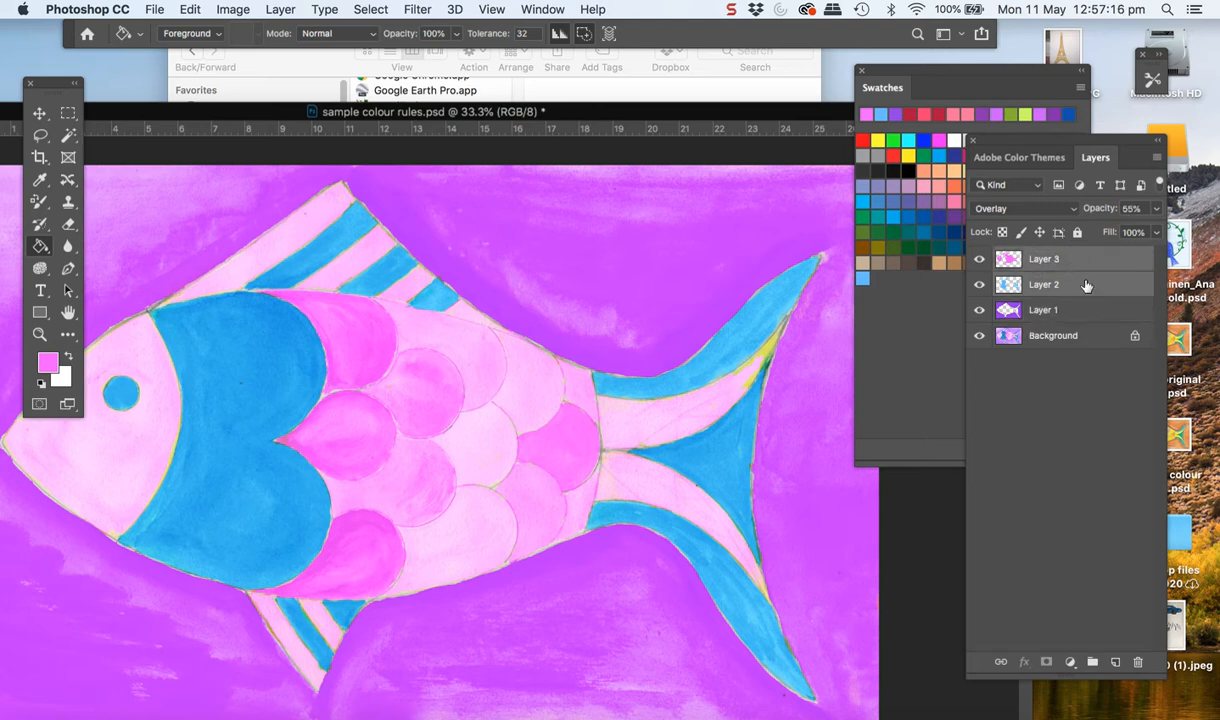
{"action": "left_click", "coordinate": [1090, 319], "text": "shift"}
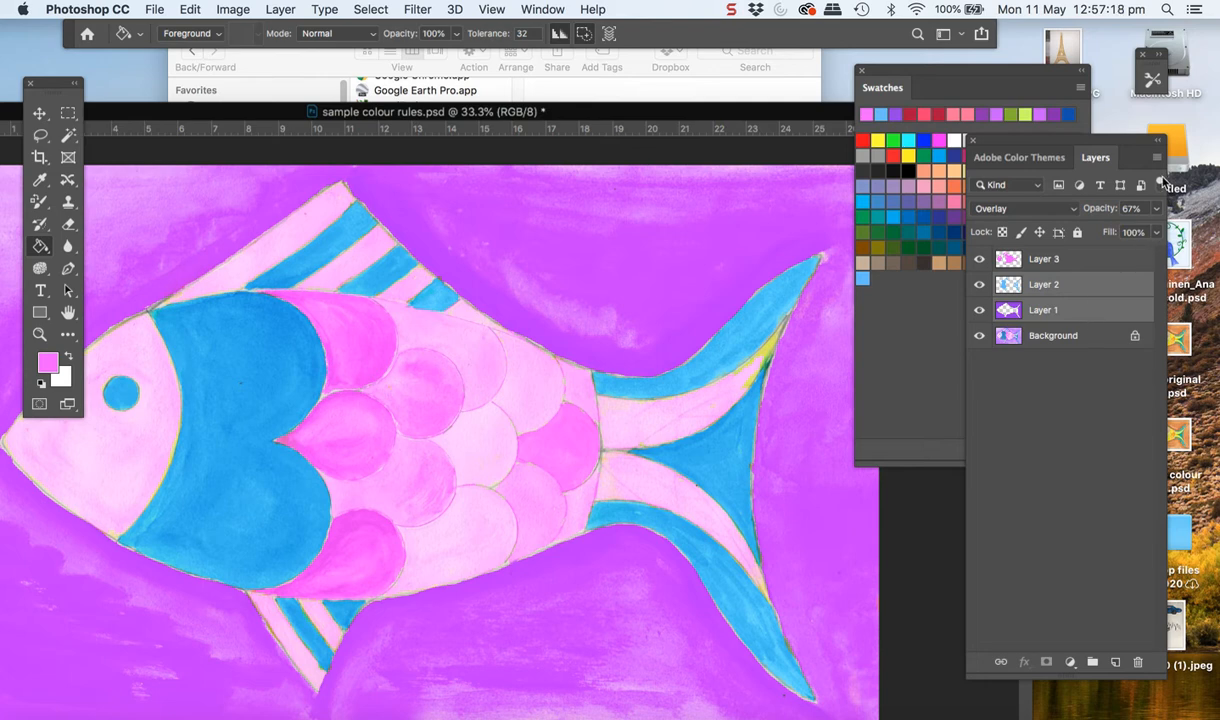
{"action": "left_click", "coordinate": [1158, 159]}
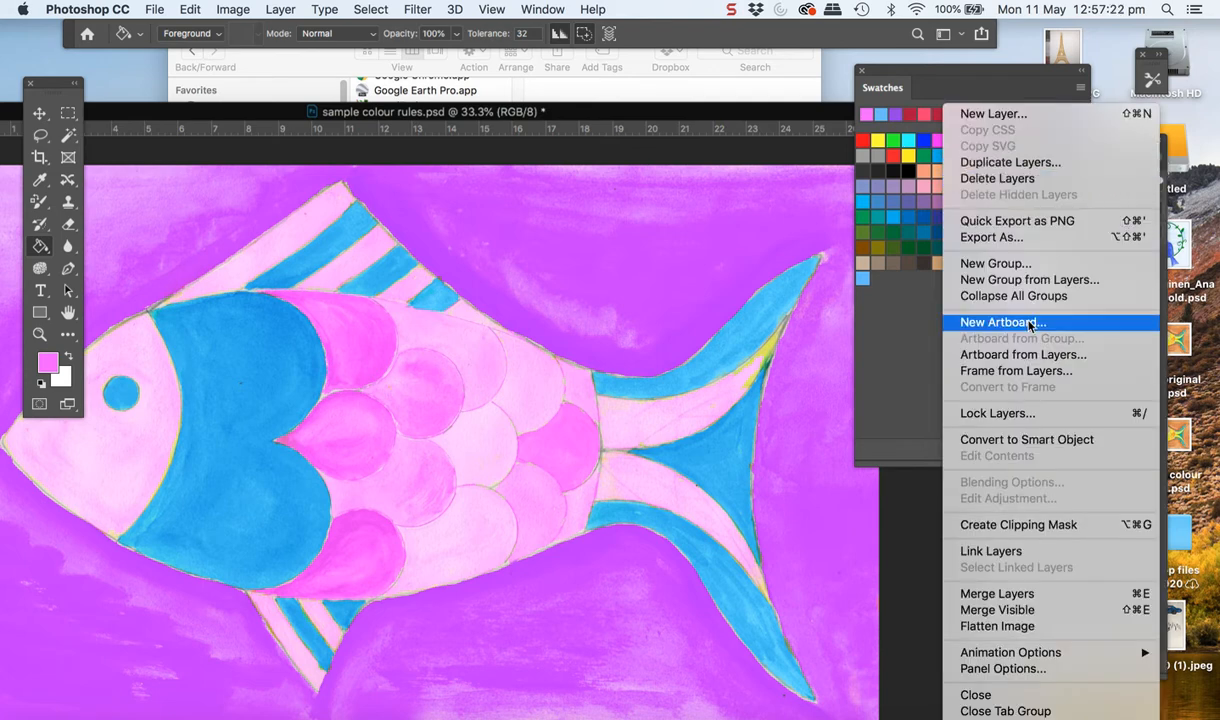
{"action": "left_click", "coordinate": [992, 610]}
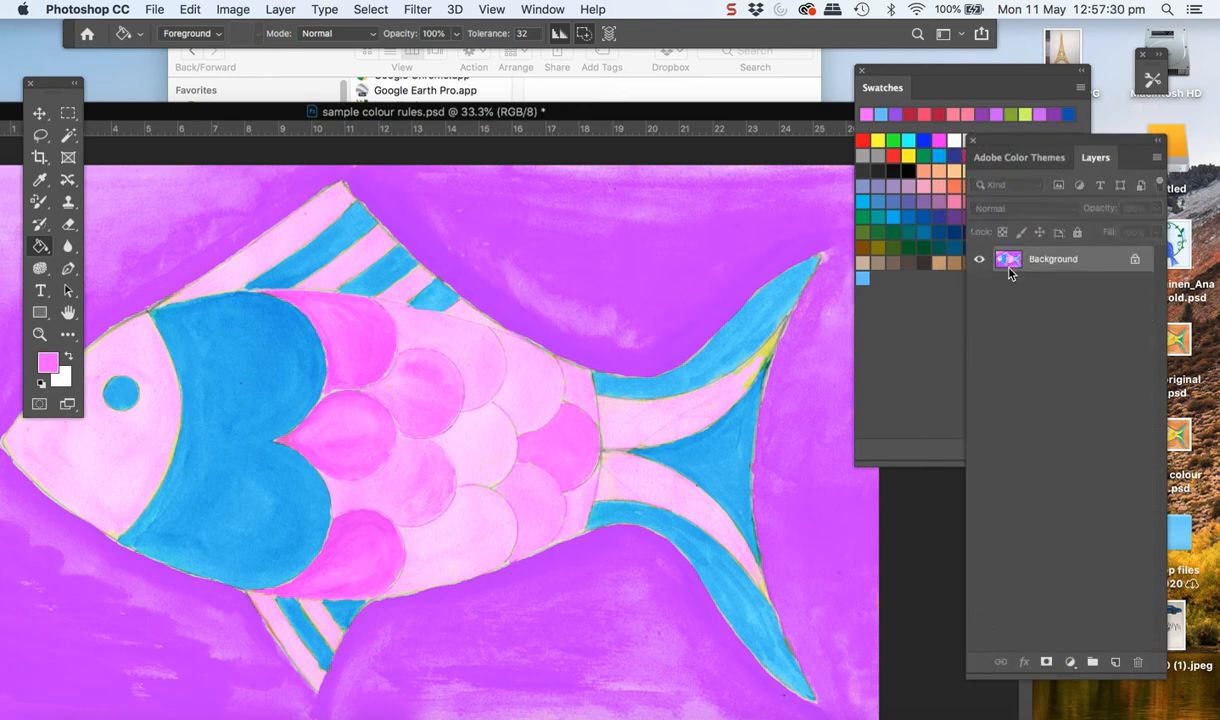
Save the merged image to the Desktop in Photoshop format under the name "Analgous colourspsd"
{"action": "left_click", "coordinate": [156, 9]}
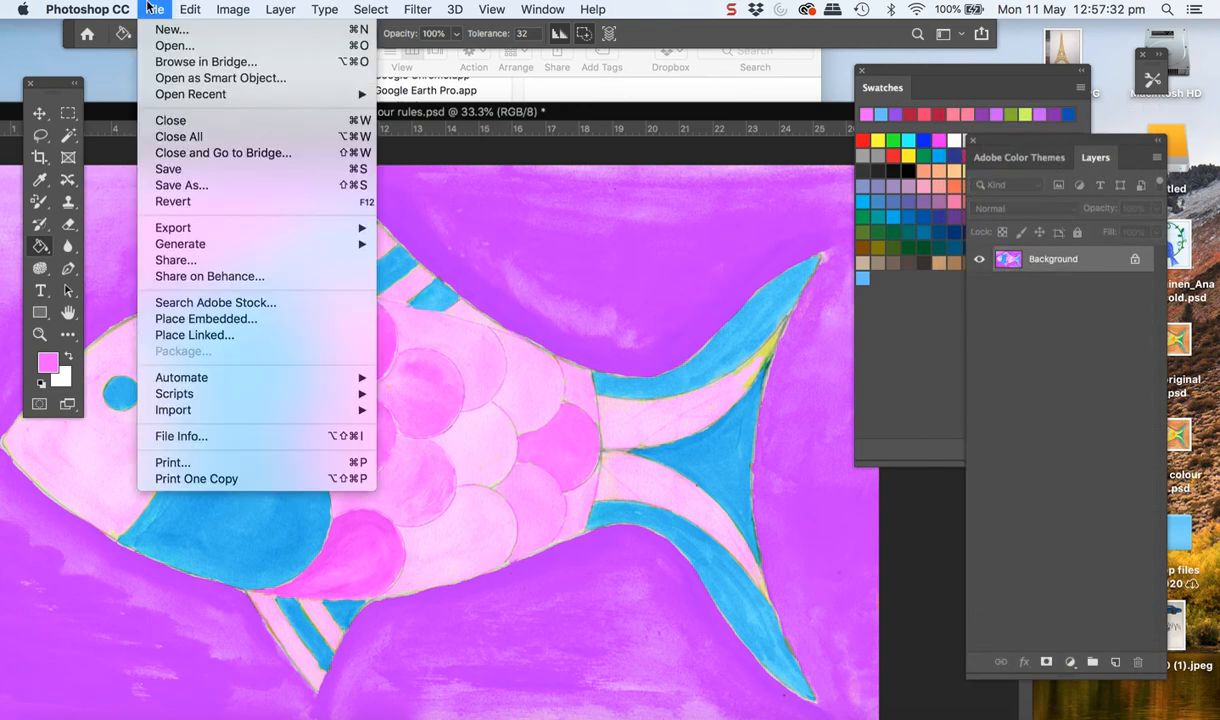
{"action": "left_click", "coordinate": [177, 190]}
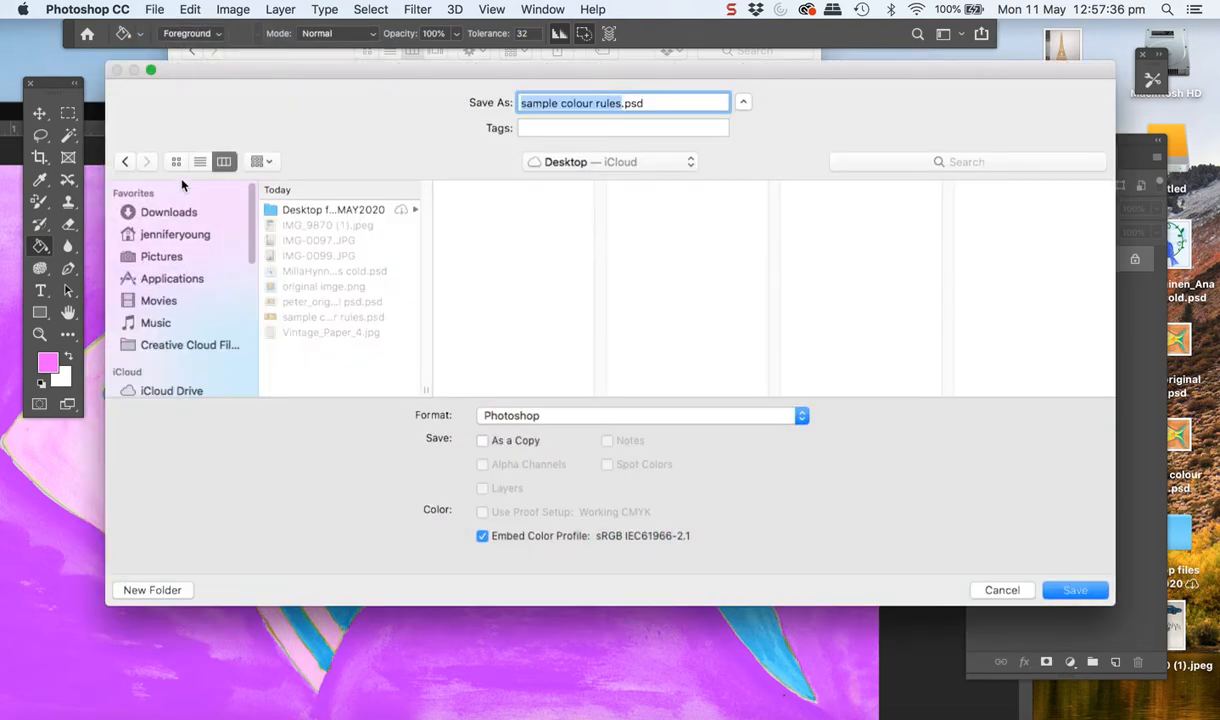
{"action": "left_click", "coordinate": [621, 103]}
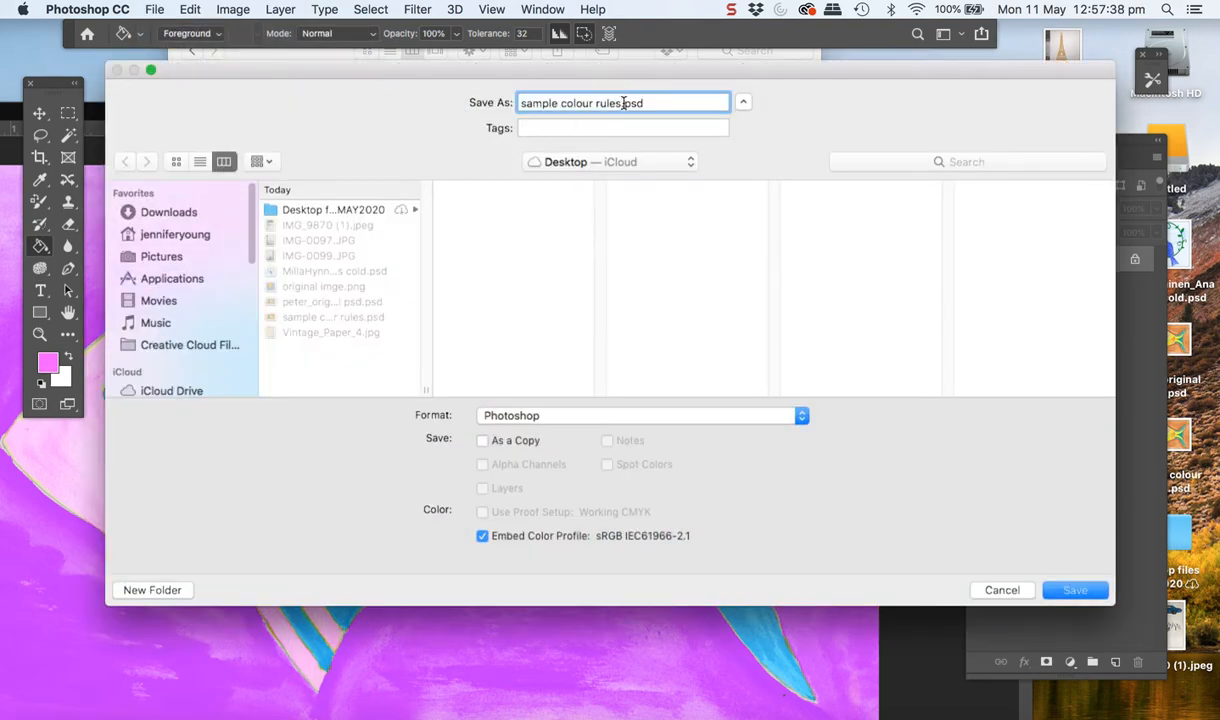
{"action": "left_click_drag", "start_coordinate": [623, 103], "coordinate": [513, 97]}
{"action": "key", "text": "BackSpace"}
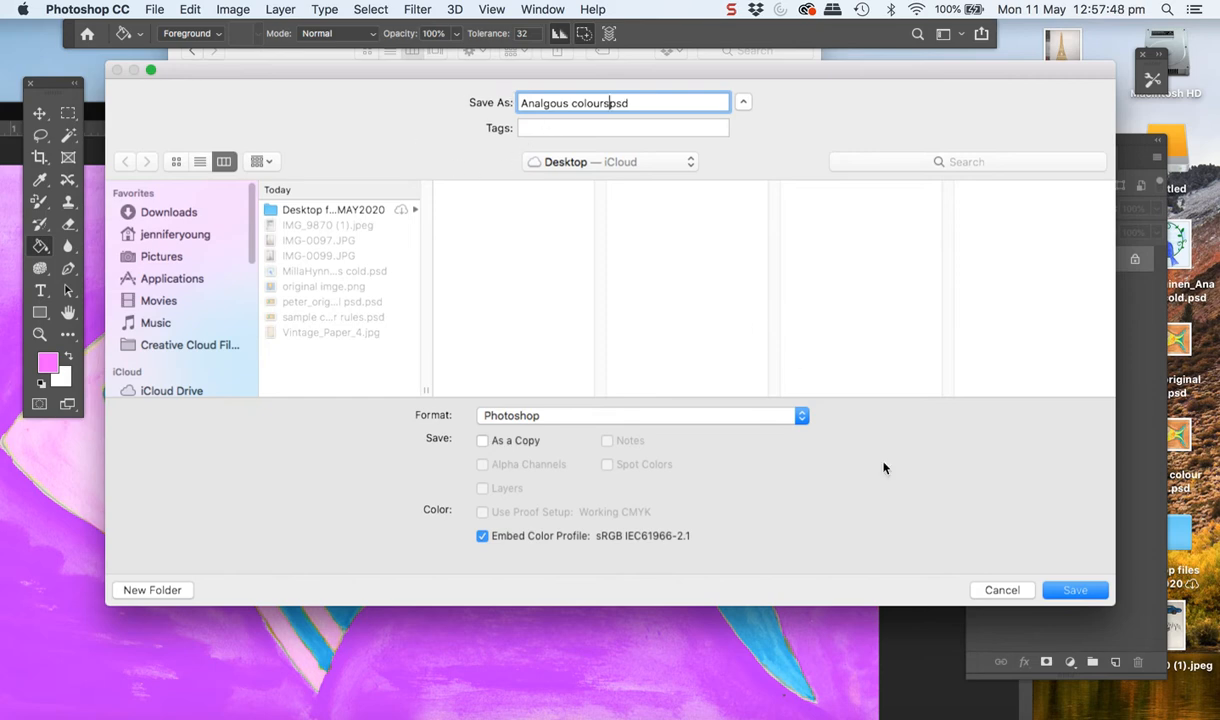
{"action": "left_click", "coordinate": [1076, 592]}
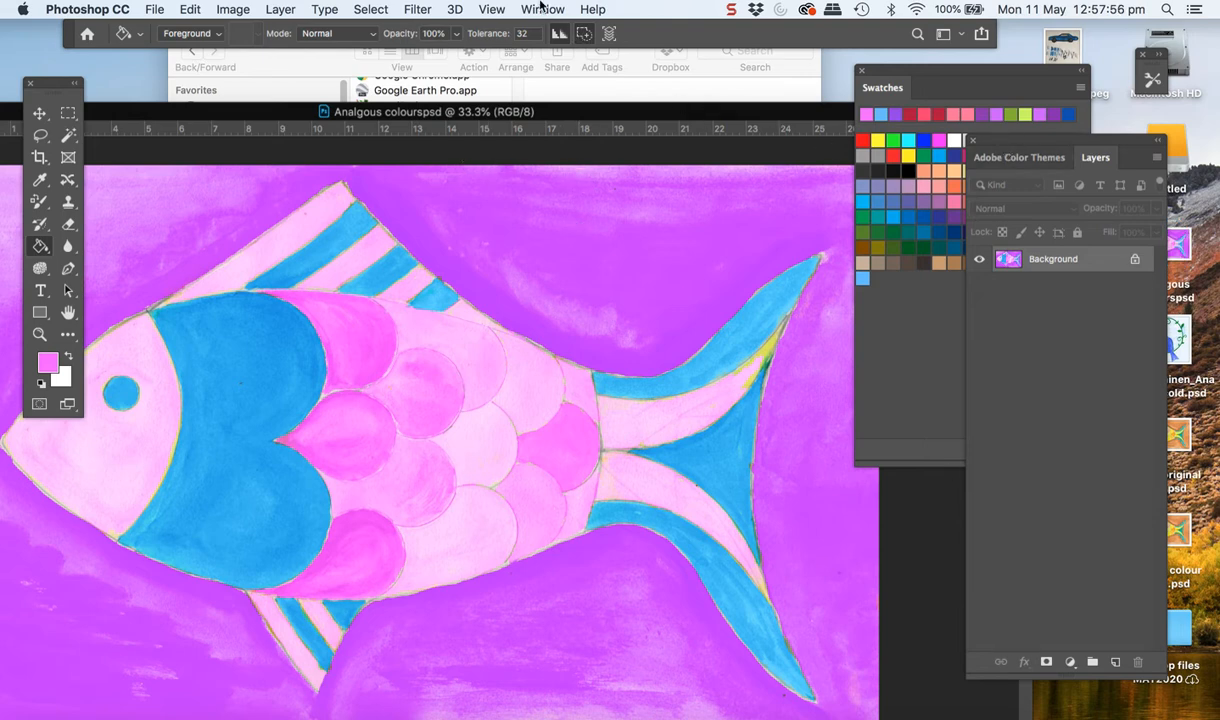
Show the History panel and reopen the recent file sample colour rules.psd
{"action": "left_click", "coordinate": [541, 9]}
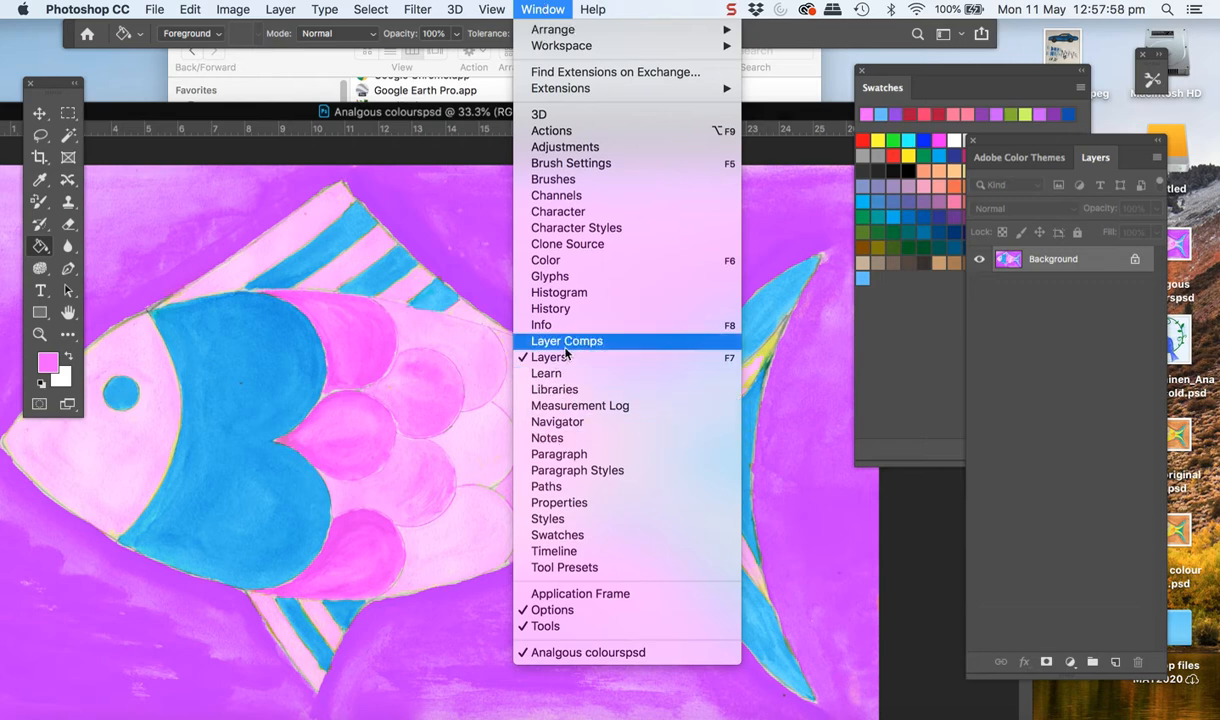
{"action": "left_click", "coordinate": [552, 308]}
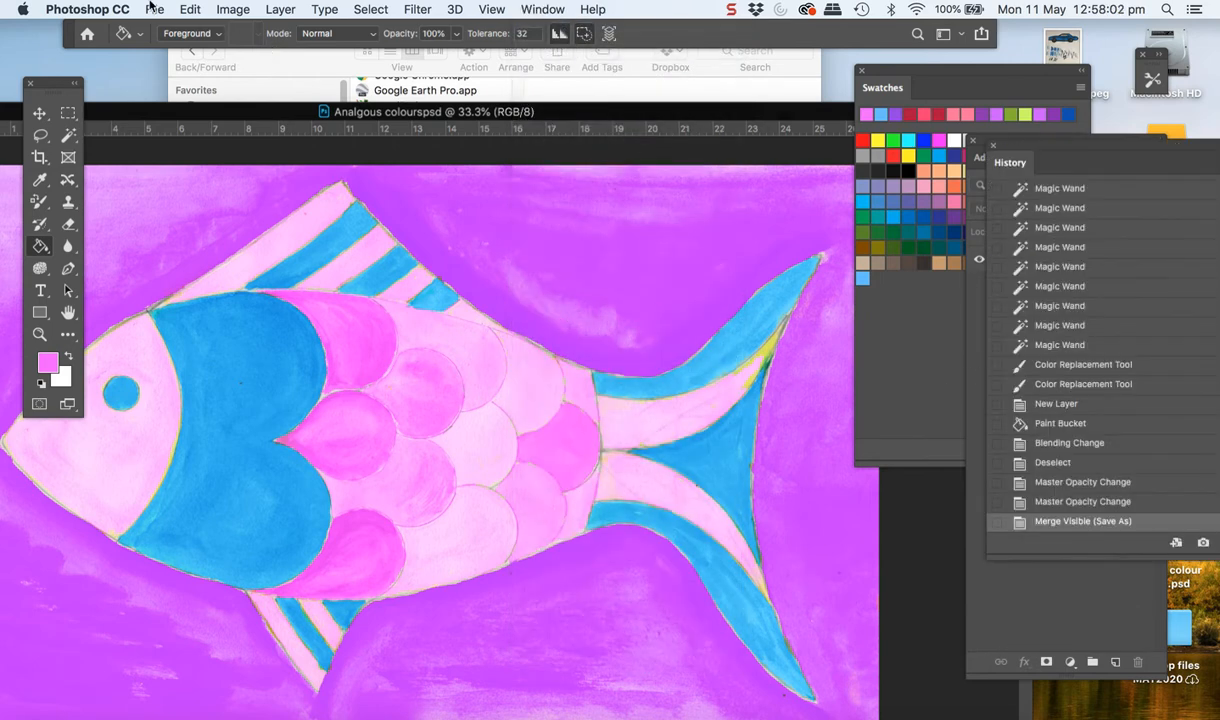
{"action": "left_click", "coordinate": [152, 9]}
{"action": "mouse_move", "coordinate": [162, 93]}
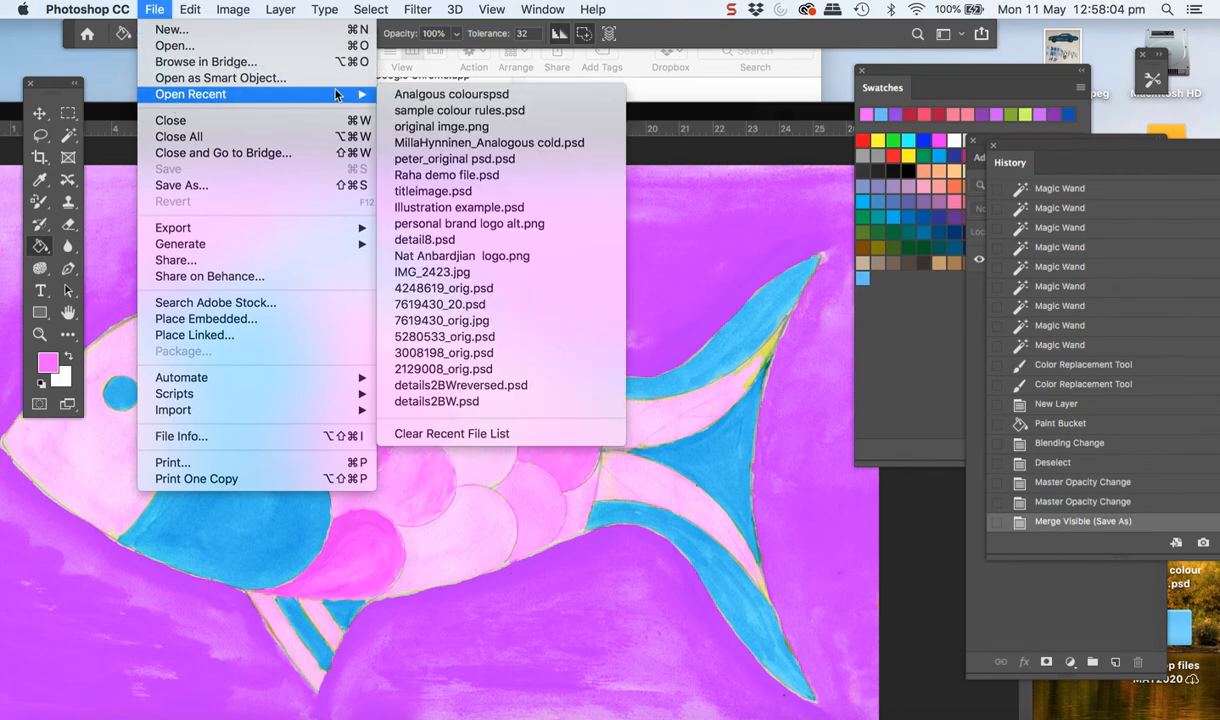
{"action": "left_click", "coordinate": [427, 111]}
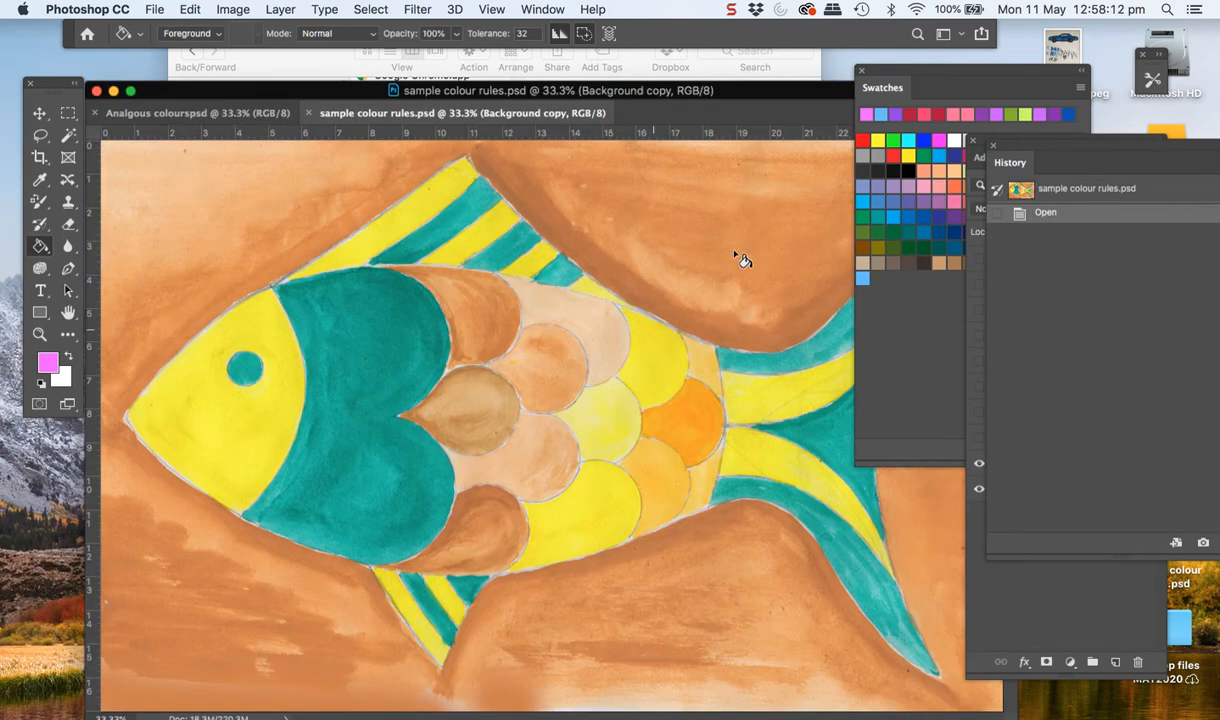
Compare the recoloured fish with the original by switching between both open documents, ending on sample colour rules.psd
{"action": "left_click", "coordinate": [197, 112]}
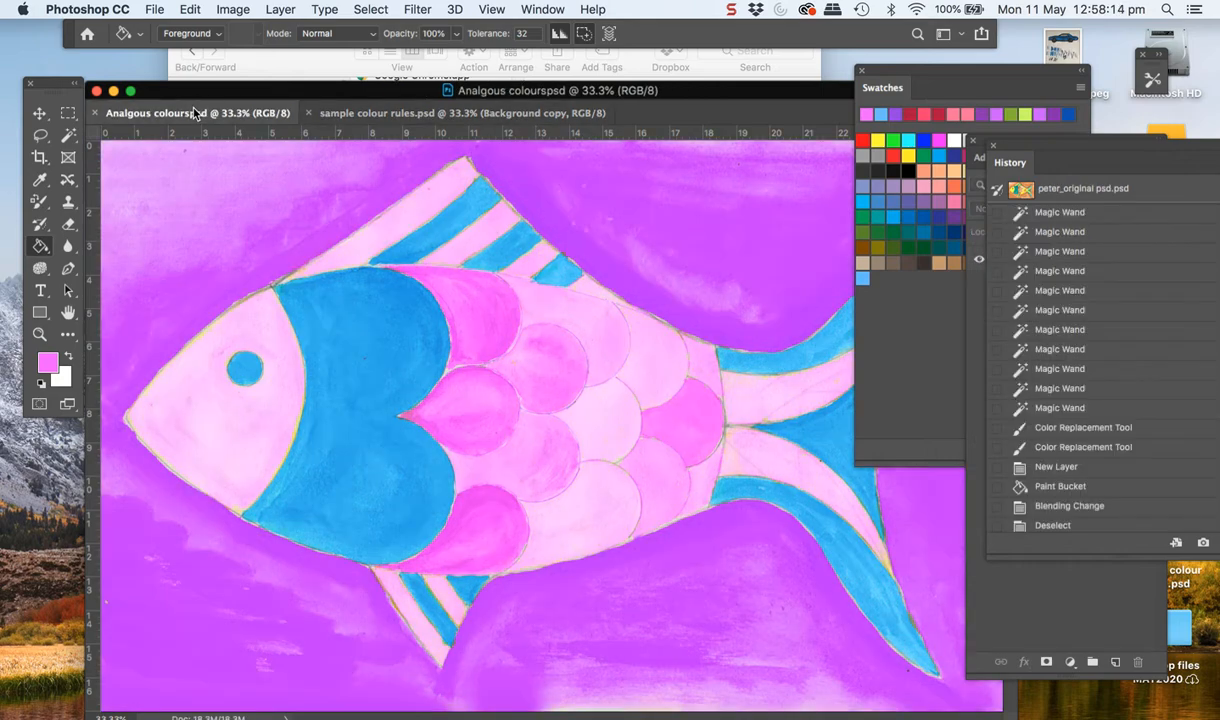
{"action": "left_click", "coordinate": [402, 117]}
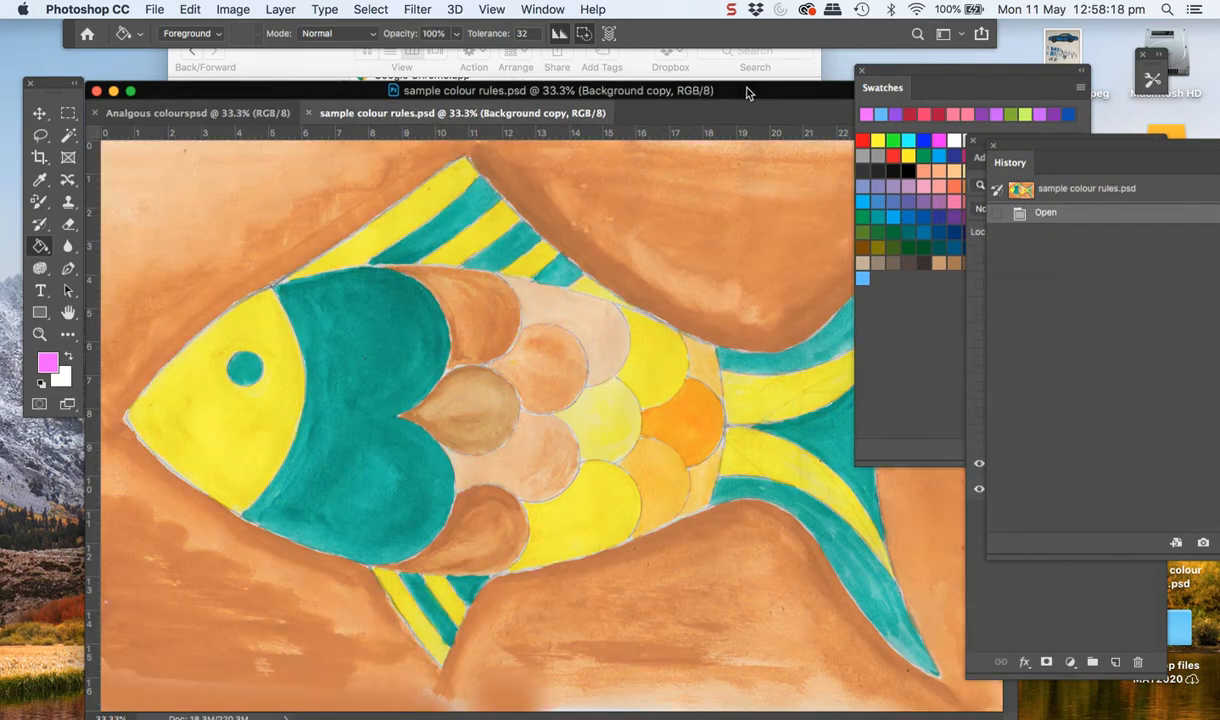
{"action": "left_click_drag", "start_coordinate": [748, 92], "coordinate": [708, 50]}
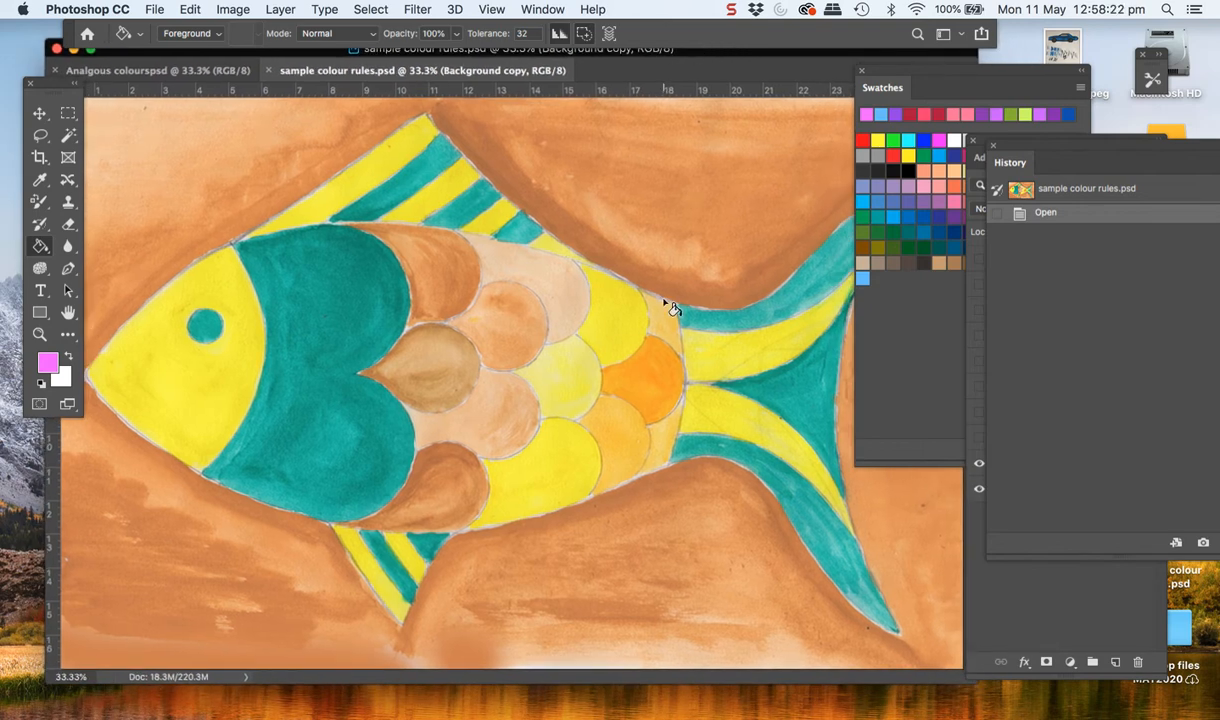
{"action": "left_click", "coordinate": [188, 70]}
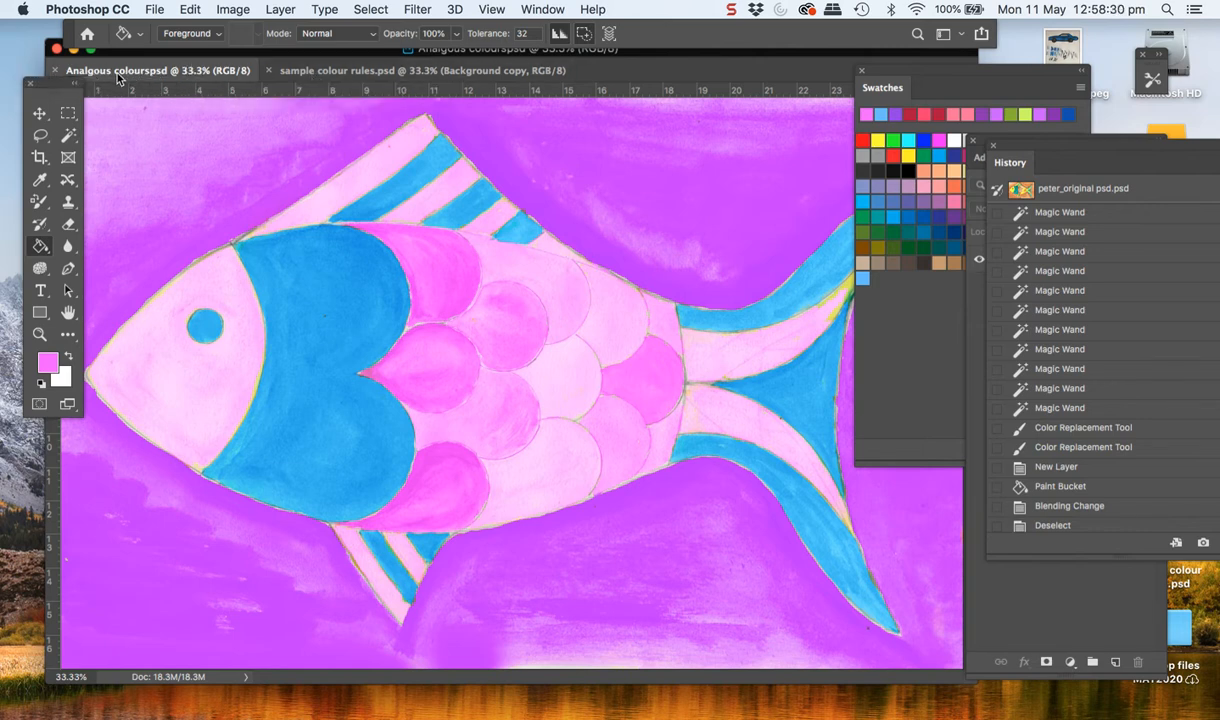
{"action": "left_click", "coordinate": [337, 75]}
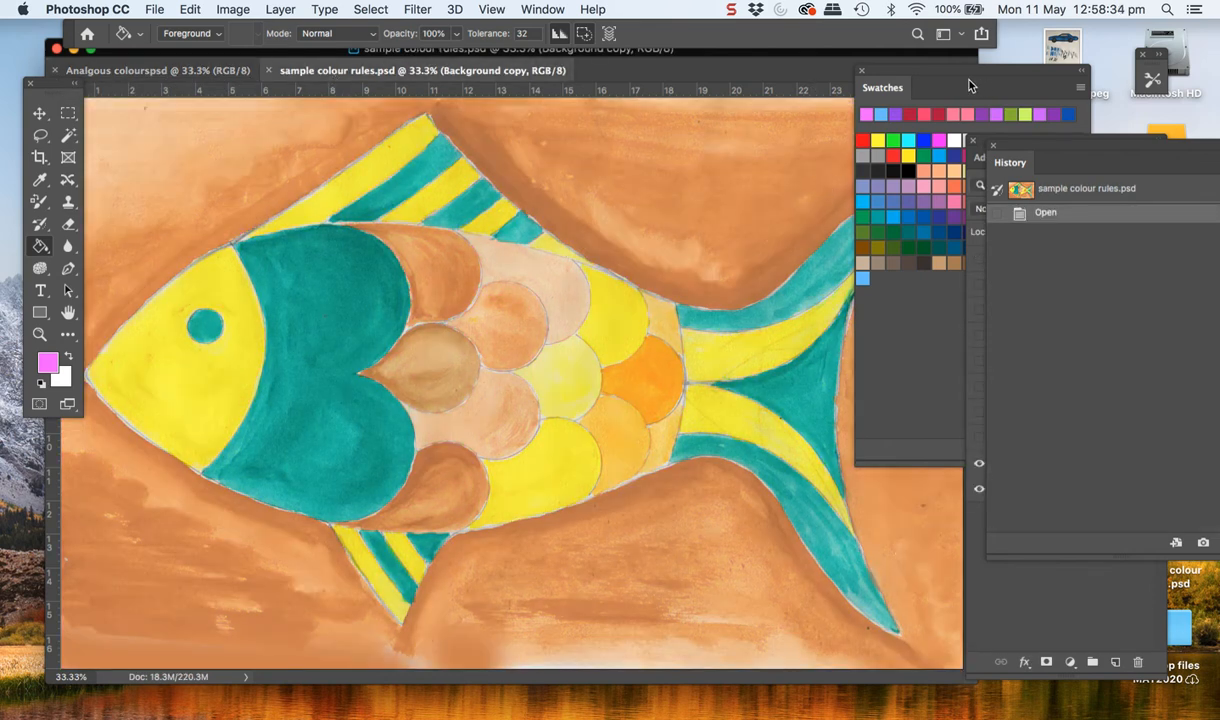
Move the History panel clear of the panels beneath it and bring the Layers panel into view
{"action": "left_click_drag", "start_coordinate": [1018, 157], "coordinate": [922, 365]}
{"action": "left_click", "coordinate": [1018, 157]}
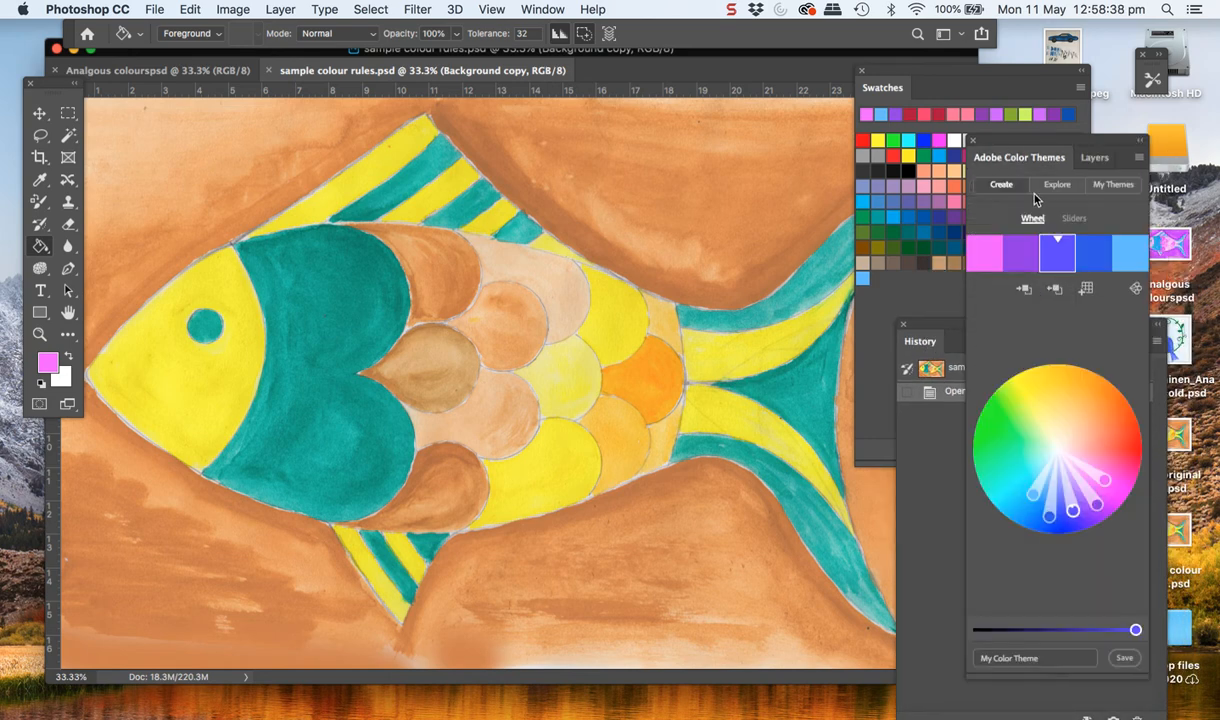
{"action": "left_click", "coordinate": [925, 410]}
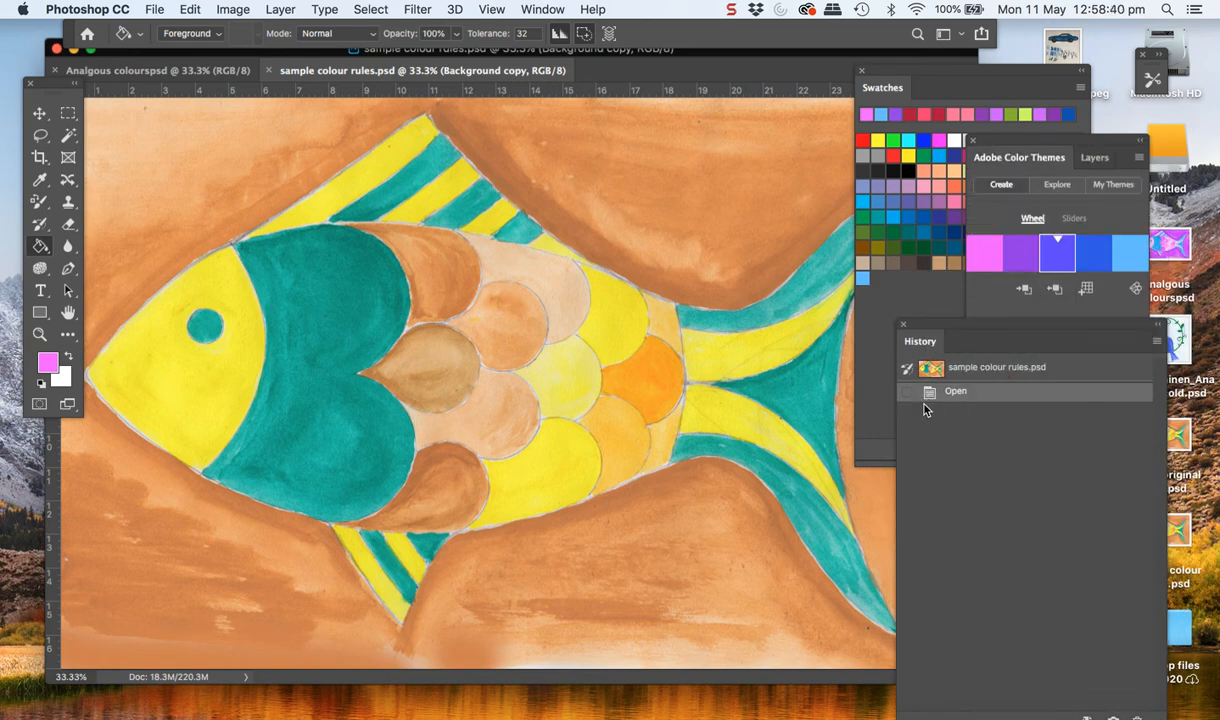
{"action": "left_click", "coordinate": [540, 9]}
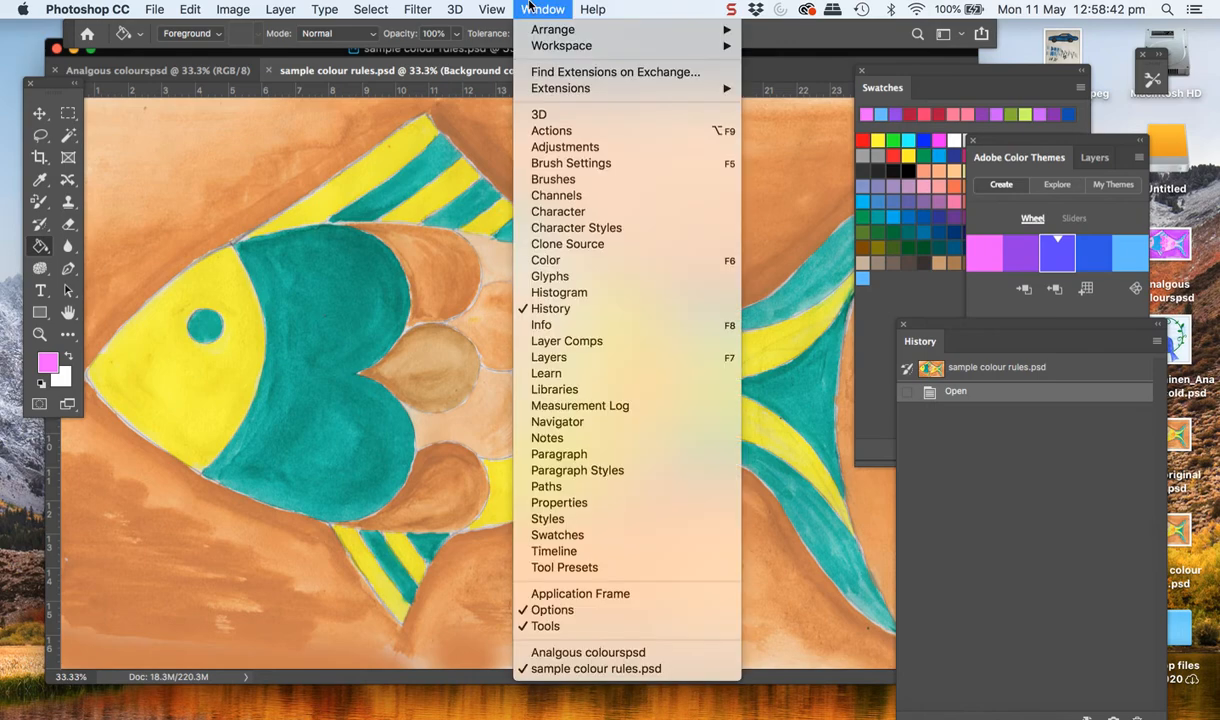
{"action": "left_click", "coordinate": [548, 357]}
Delete all the hidden layers from Custom down to Replace Colour
{"action": "left_click", "coordinate": [1062, 447]}
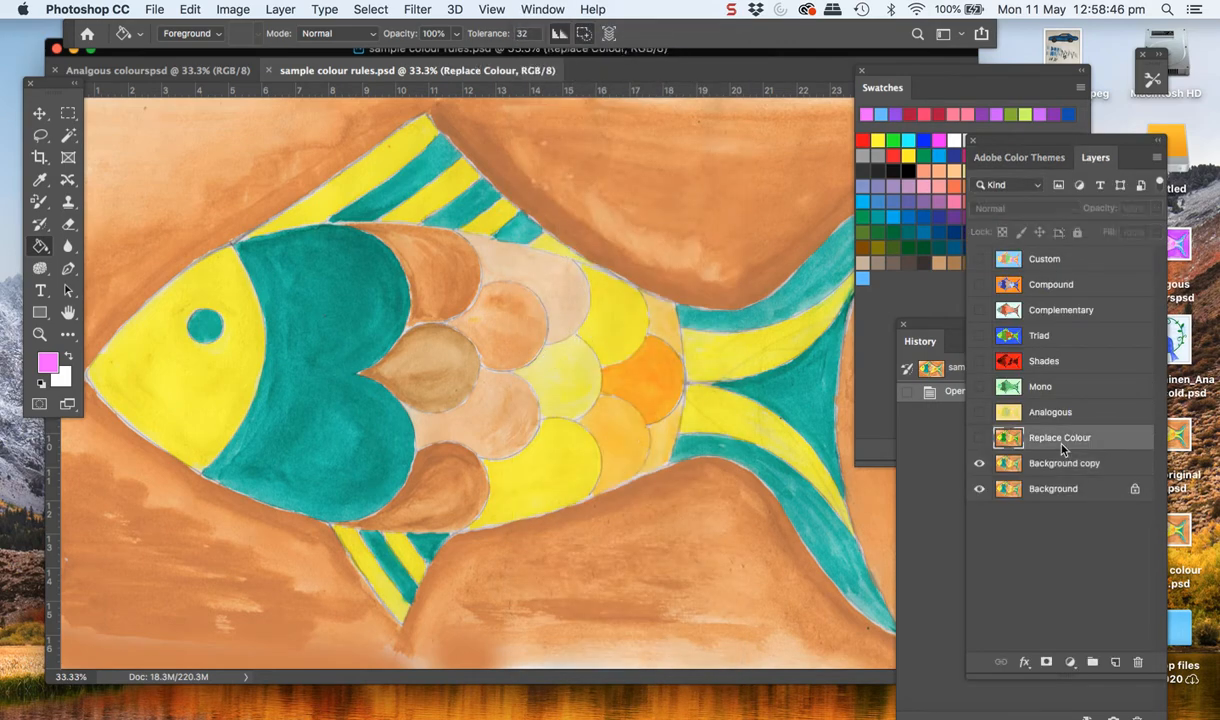
{"action": "left_click", "coordinate": [1045, 262]}
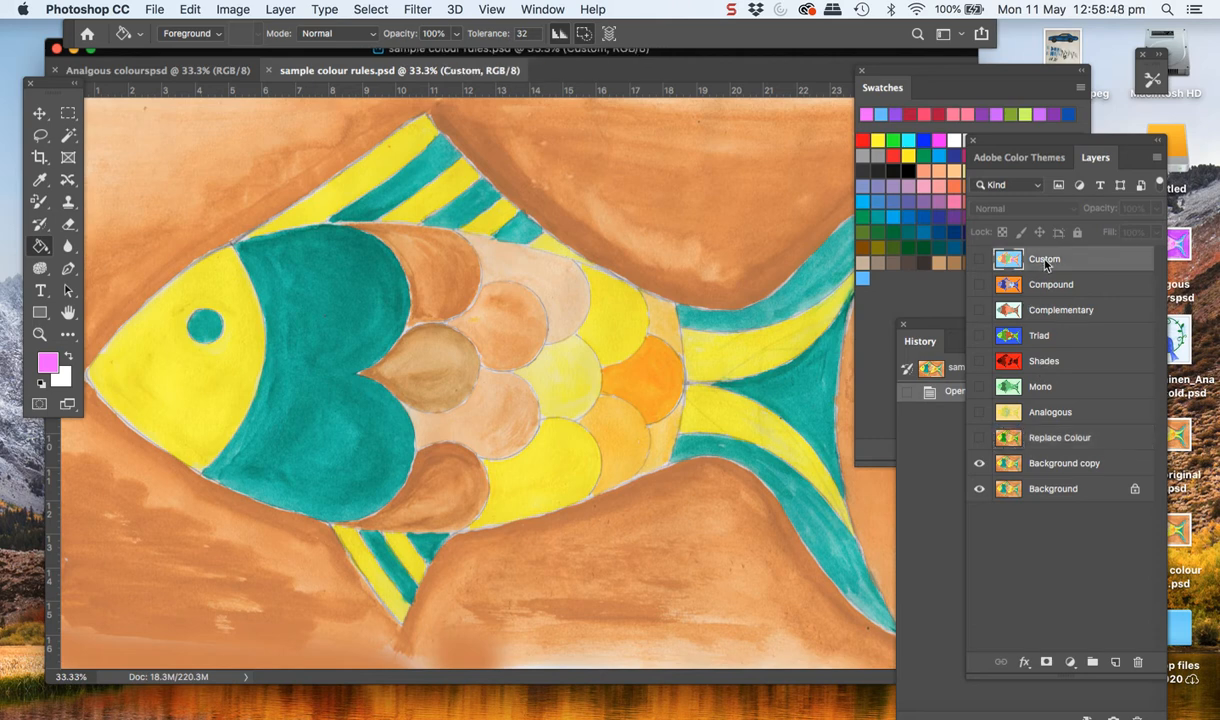
{"action": "left_click", "coordinate": [1053, 446], "text": "shift"}
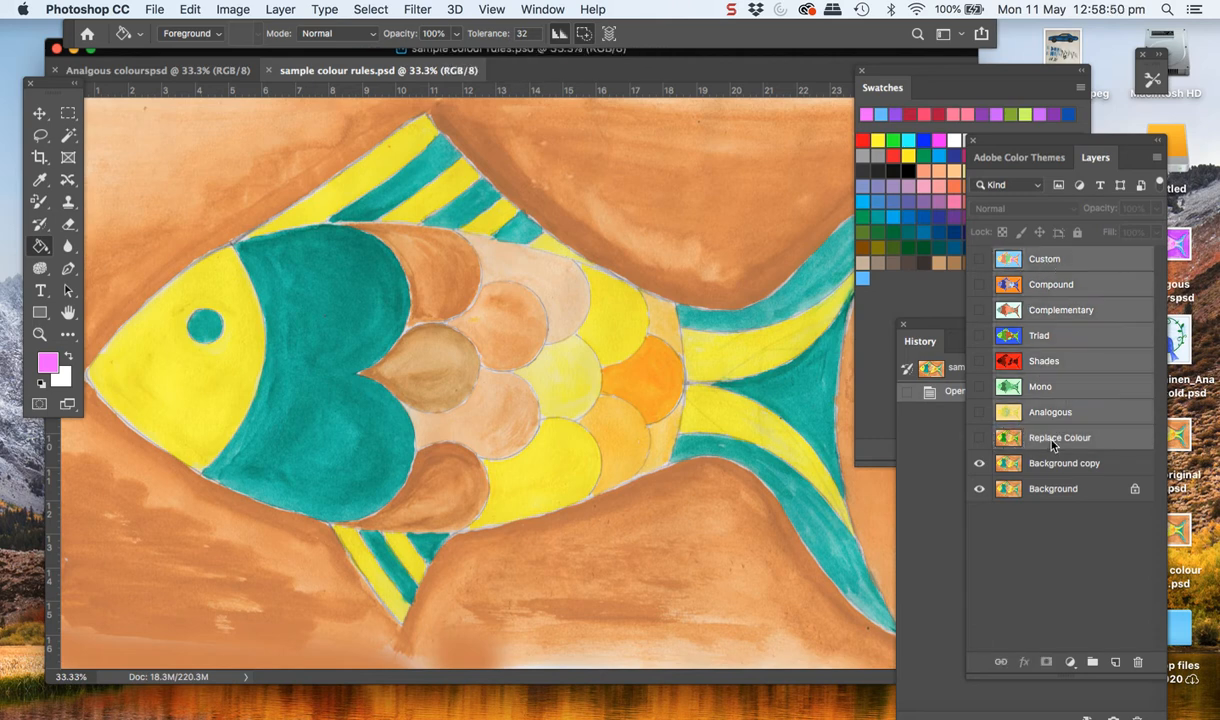
{"action": "left_click", "coordinate": [1137, 662]}
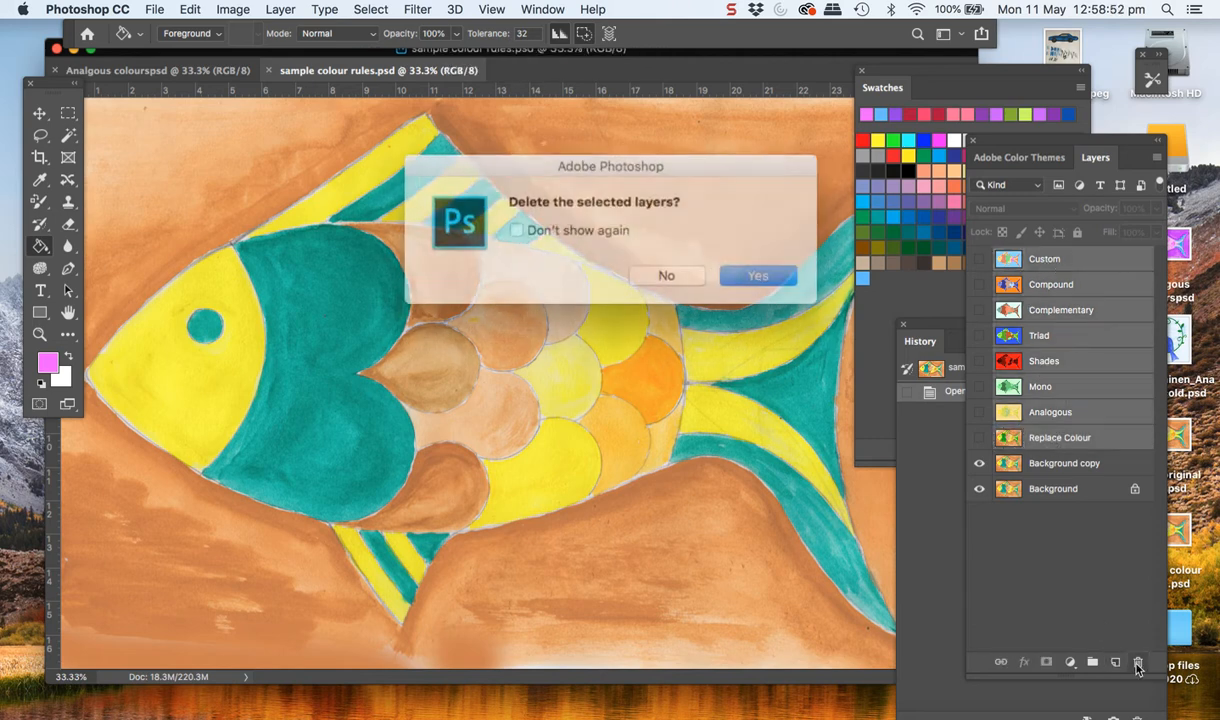
{"action": "left_click", "coordinate": [737, 270]}
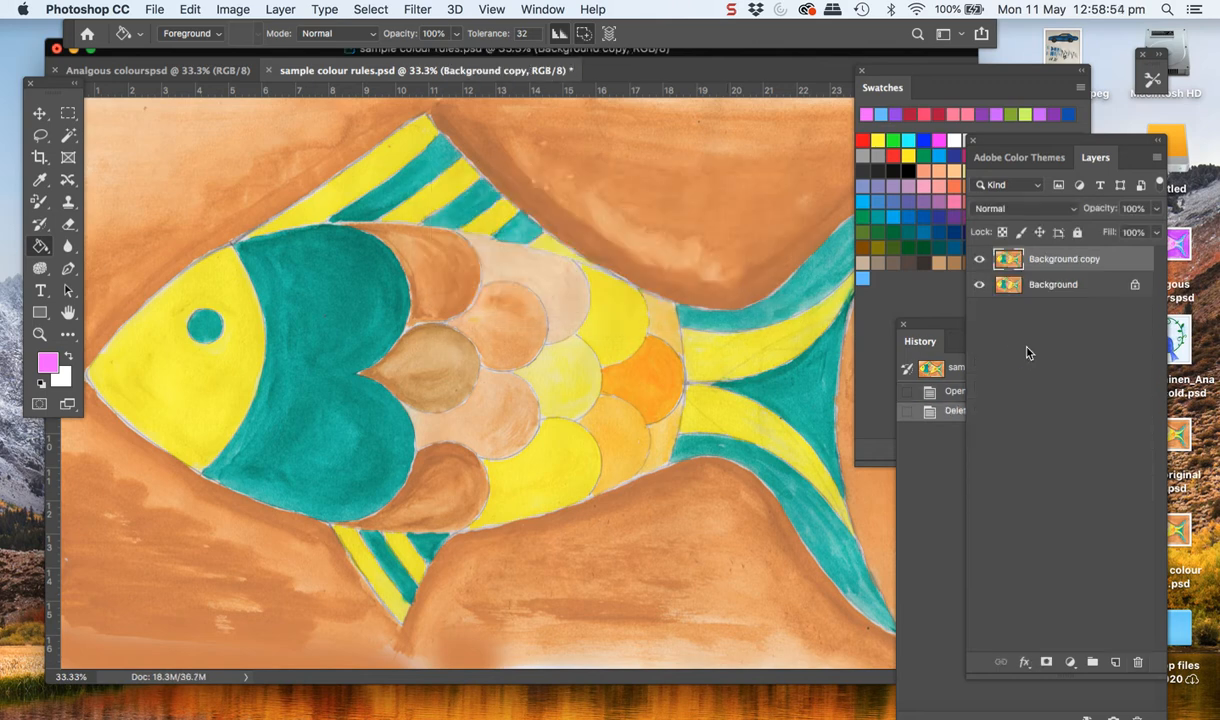
Delete the Background copy layer and save the document with only its Background
{"action": "left_click", "coordinate": [1137, 664]}
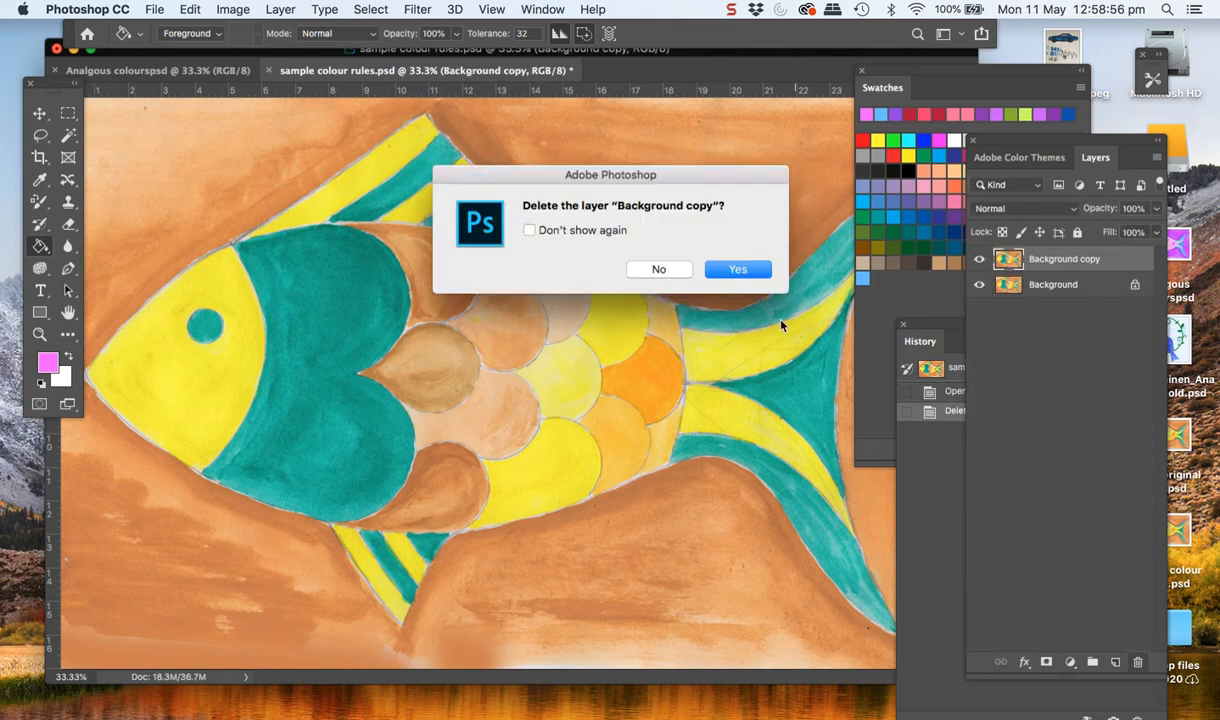
{"action": "left_click", "coordinate": [740, 270]}
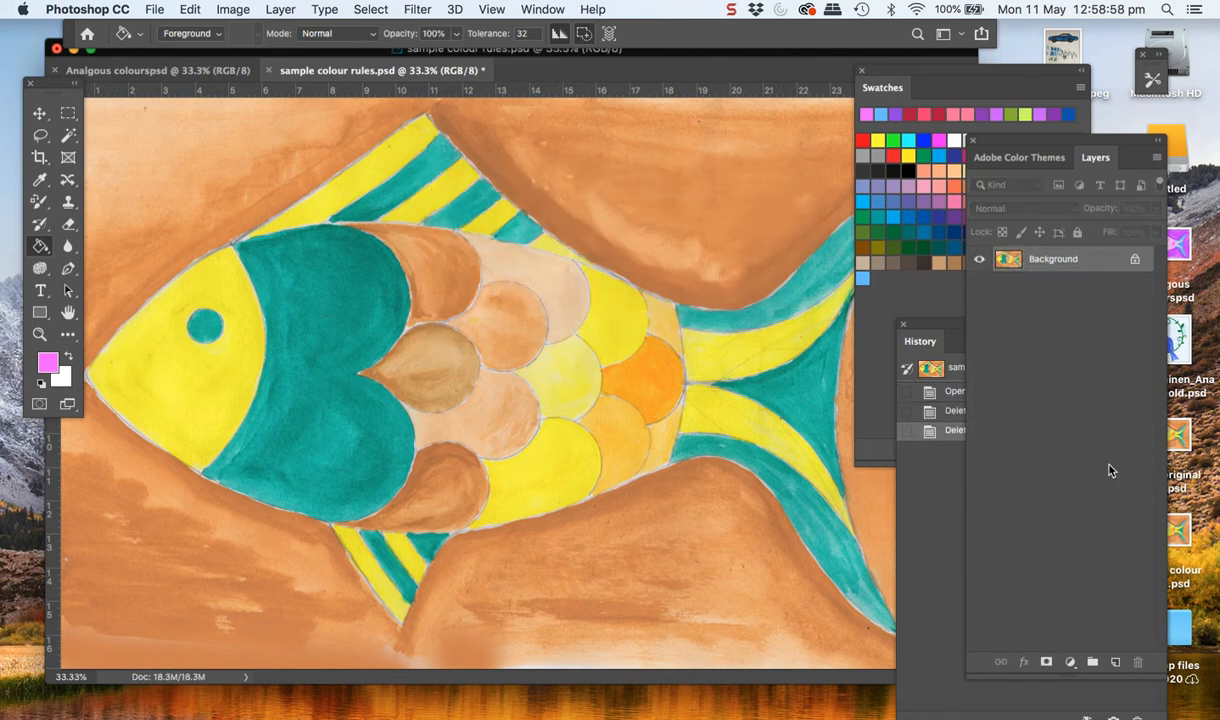
{"action": "left_click_drag", "start_coordinate": [1026, 143], "coordinate": [848, 240]}
{"action": "key", "text": "super+s"}
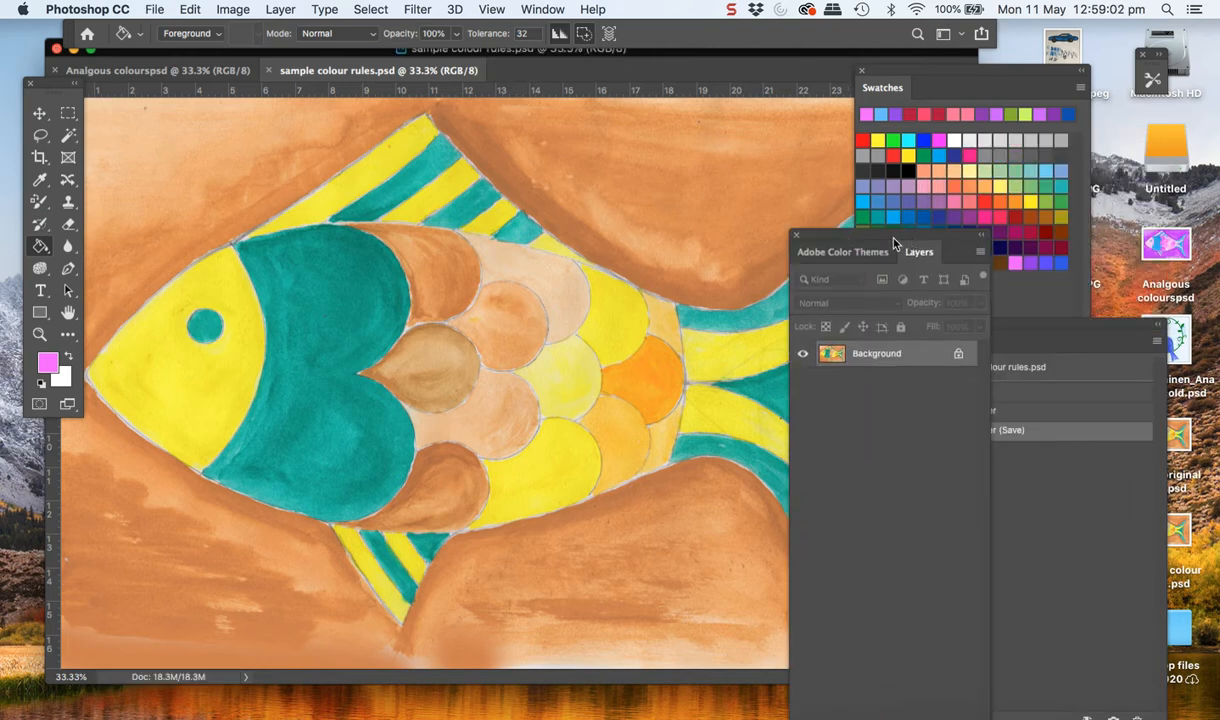
Close the History panel, rearrange the Swatches and Layers panels, and show Adobe Color Themes
{"action": "left_click_drag", "start_coordinate": [1013, 336], "coordinate": [1002, 322]}
{"action": "left_click", "coordinate": [913, 316]}
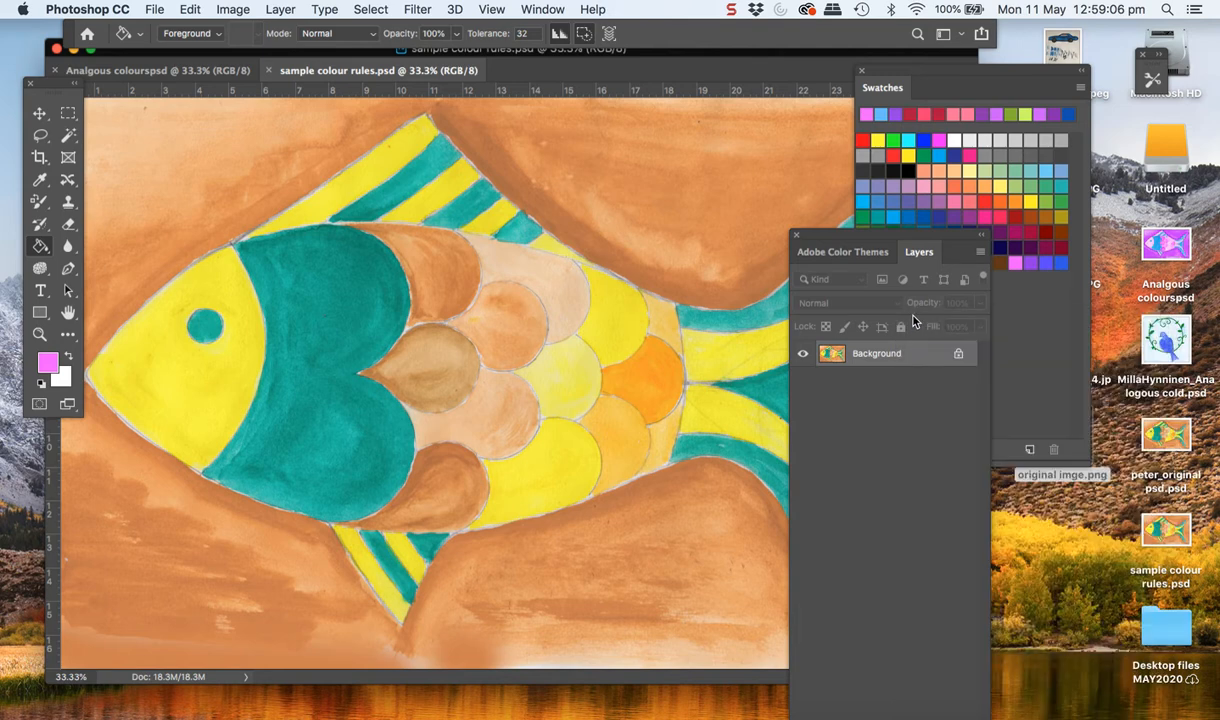
{"action": "left_click_drag", "start_coordinate": [889, 243], "coordinate": [1089, 240]}
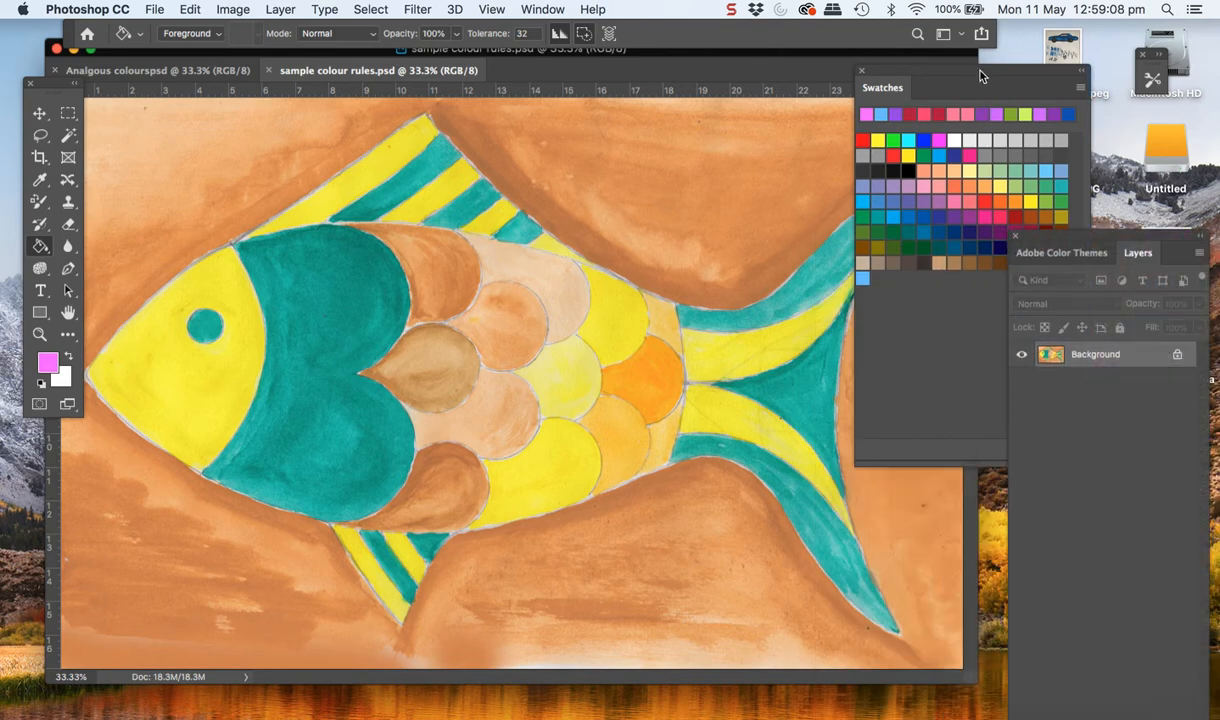
{"action": "left_click_drag", "start_coordinate": [958, 74], "coordinate": [883, 146]}
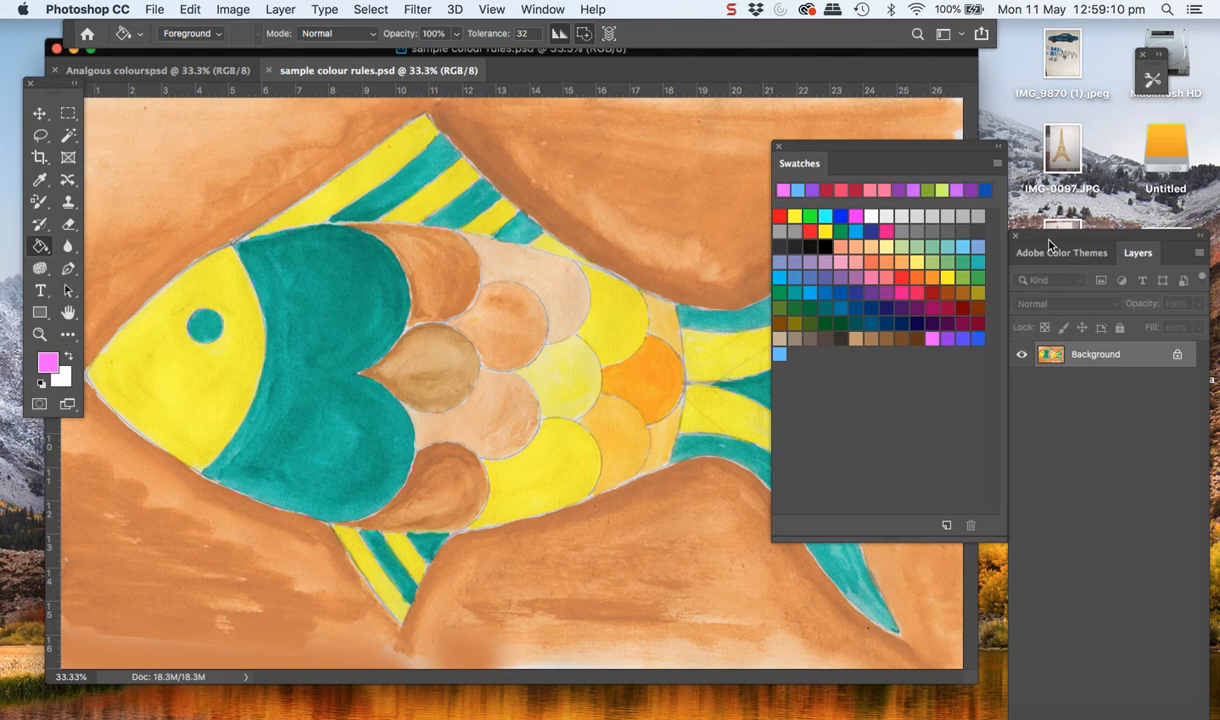
{"action": "left_click_drag", "start_coordinate": [1046, 242], "coordinate": [1044, 76]}
{"action": "left_click", "coordinate": [997, 231]}
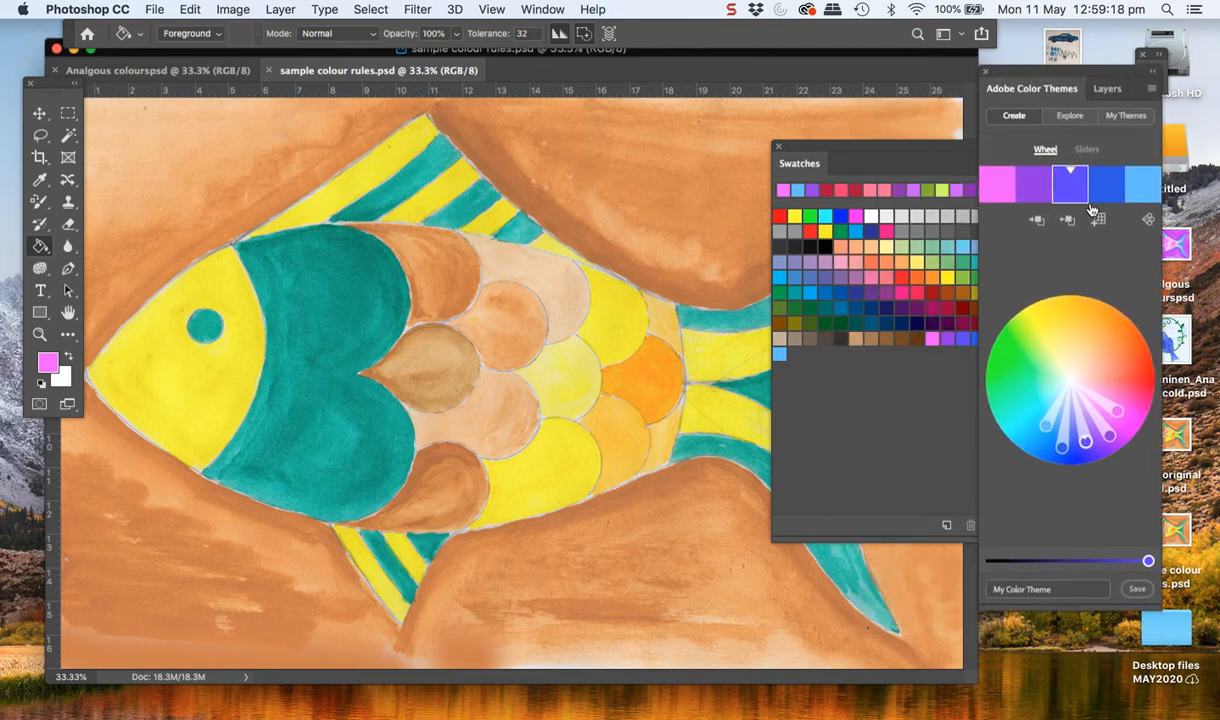
Apply the Complementary colour rule to the theme and shift its base colour to pale pink
{"action": "left_click", "coordinate": [1147, 221]}
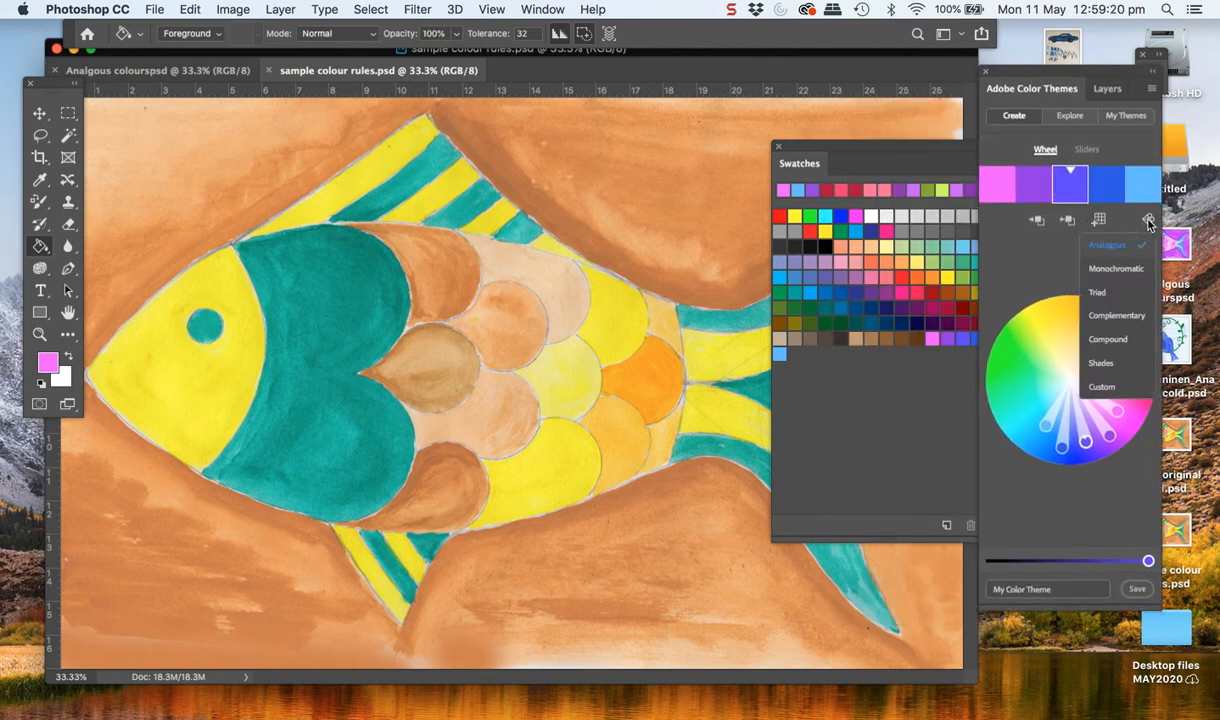
{"action": "left_click", "coordinate": [1110, 318]}
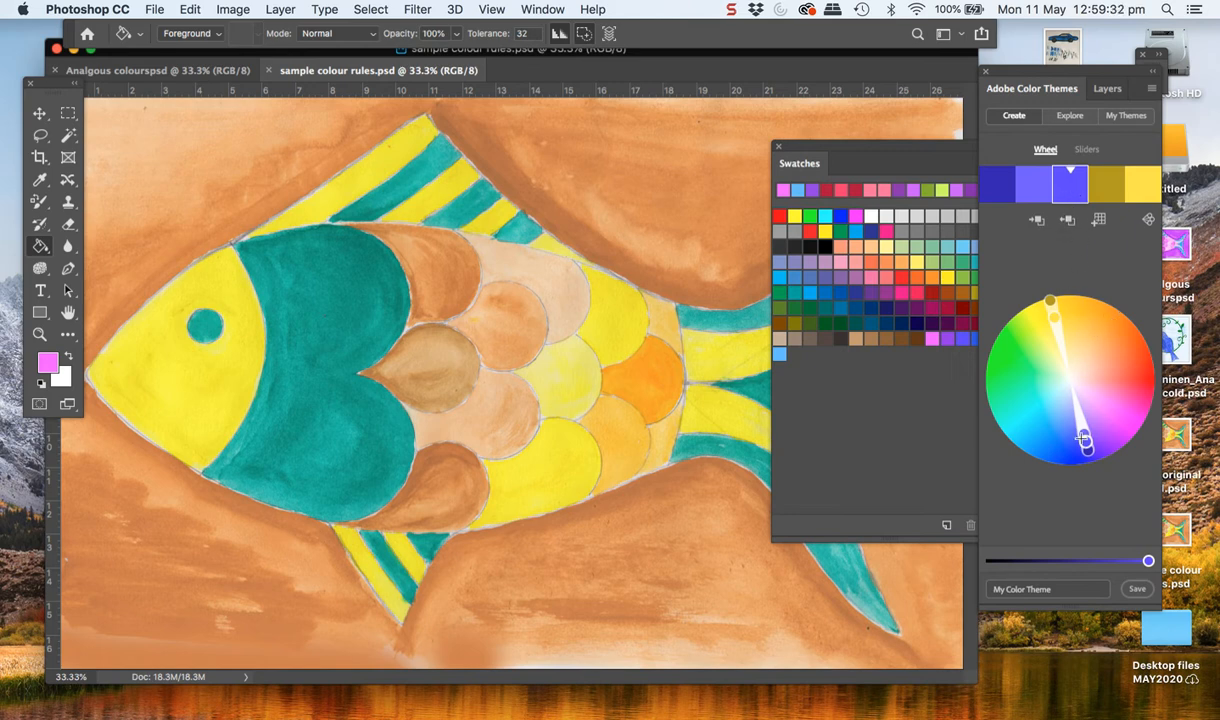
{"action": "mouse_move", "coordinate": [1085, 440]}
{"action": "left_mouse_down"}
{"action": "mouse_move", "coordinate": [1126, 363]}
{"action": "mouse_move", "coordinate": [1148, 356]}
{"action": "mouse_move", "coordinate": [1091, 375]}
{"action": "left_mouse_up"}
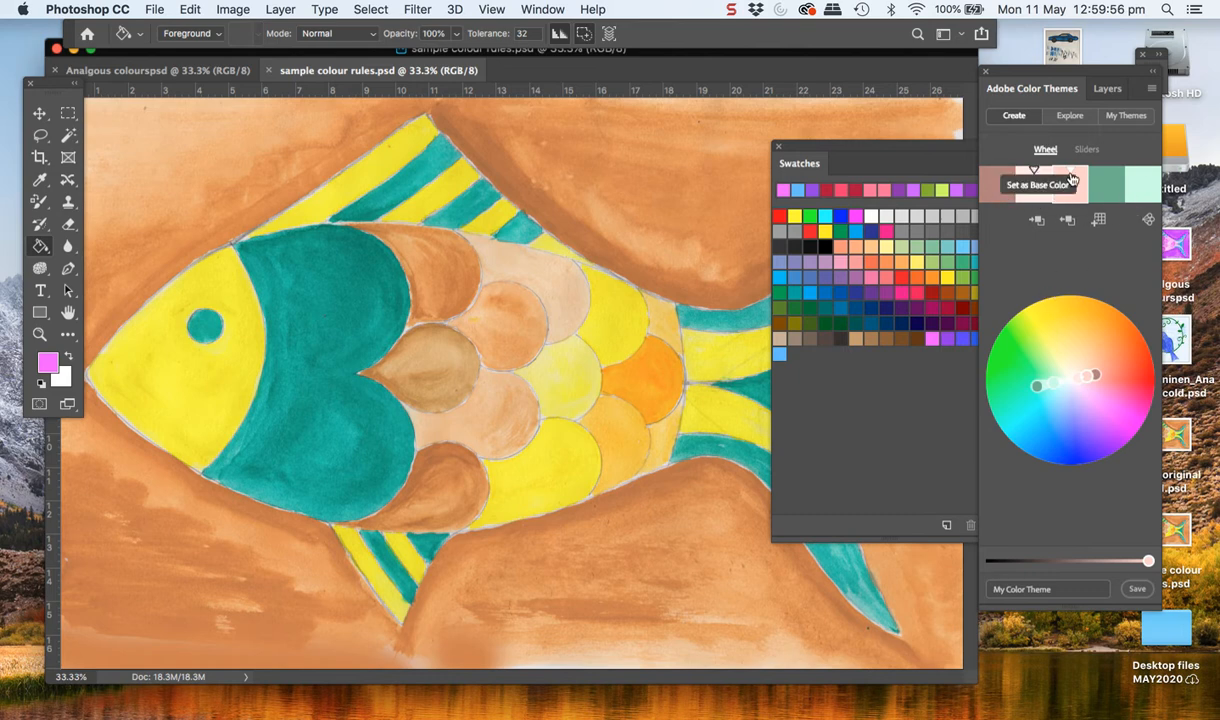
Adjust the complementary theme on the colour wheel to a deep red, two pinks, a green and a light green
{"action": "left_click", "coordinate": [1095, 376]}
{"action": "left_click_drag", "start_coordinate": [1098, 374], "coordinate": [1137, 349]}
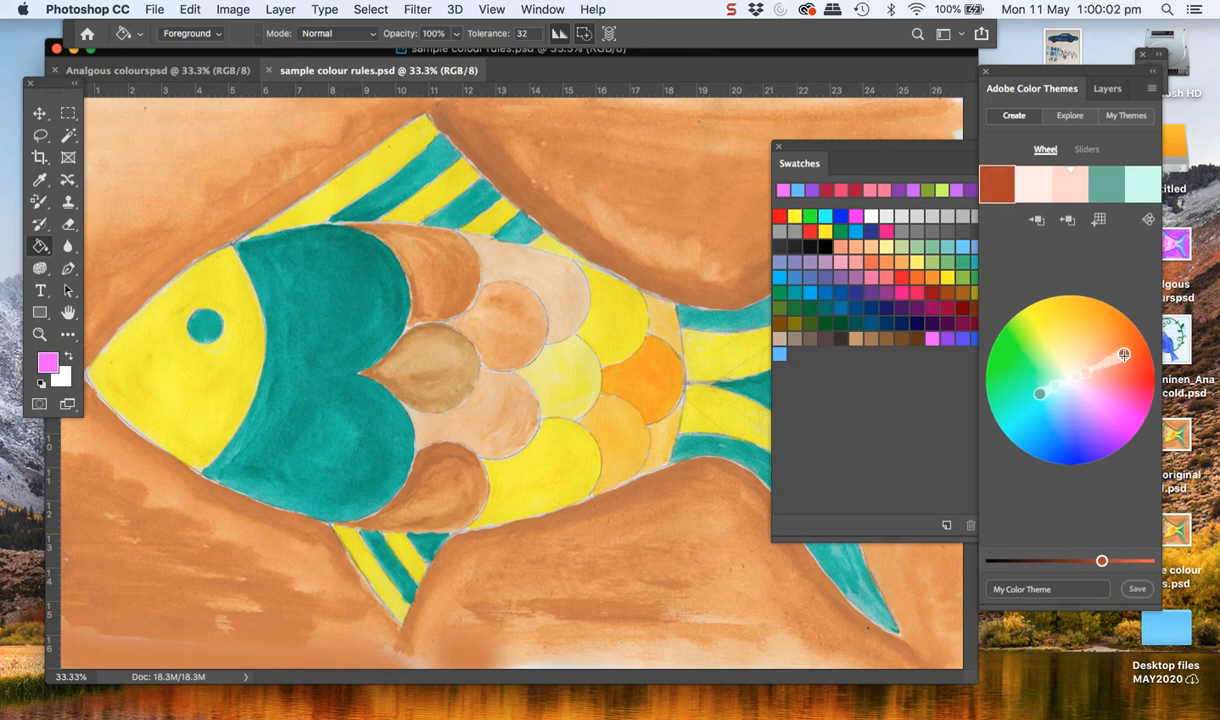
{"action": "left_click_drag", "start_coordinate": [1039, 393], "coordinate": [1001, 411]}
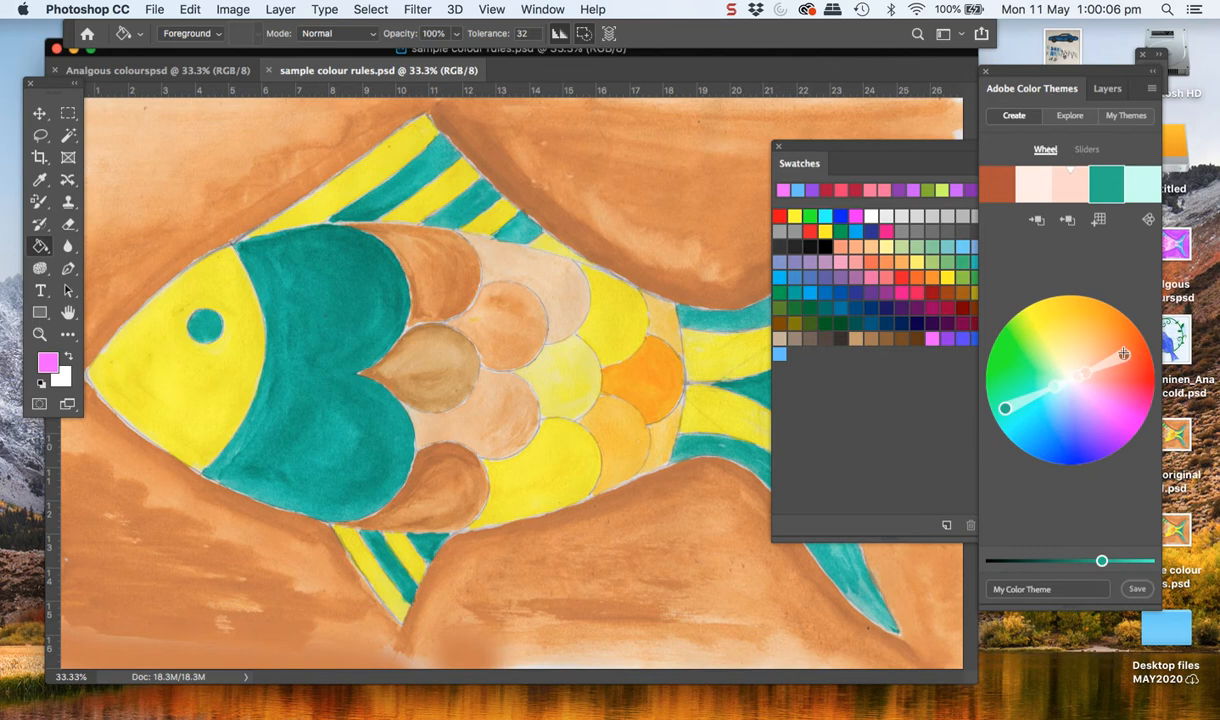
{"action": "mouse_move", "coordinate": [1124, 354]}
{"action": "left_mouse_down"}
{"action": "mouse_move", "coordinate": [1117, 336]}
{"action": "mouse_move", "coordinate": [1089, 358]}
{"action": "mouse_move", "coordinate": [1116, 368]}
{"action": "mouse_move", "coordinate": [1111, 406]}
{"action": "mouse_move", "coordinate": [1117, 324]}
{"action": "mouse_move", "coordinate": [1150, 391]}
{"action": "left_mouse_up"}
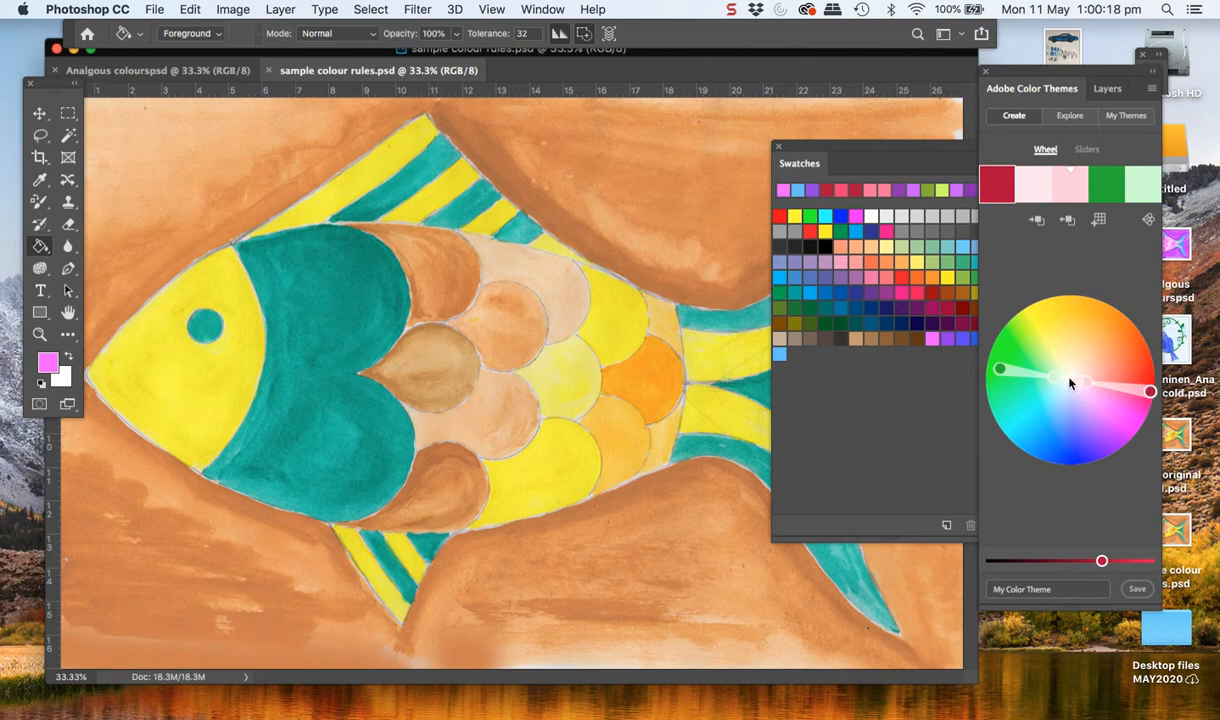
{"action": "left_click_drag", "start_coordinate": [1088, 382], "coordinate": [1110, 381]}
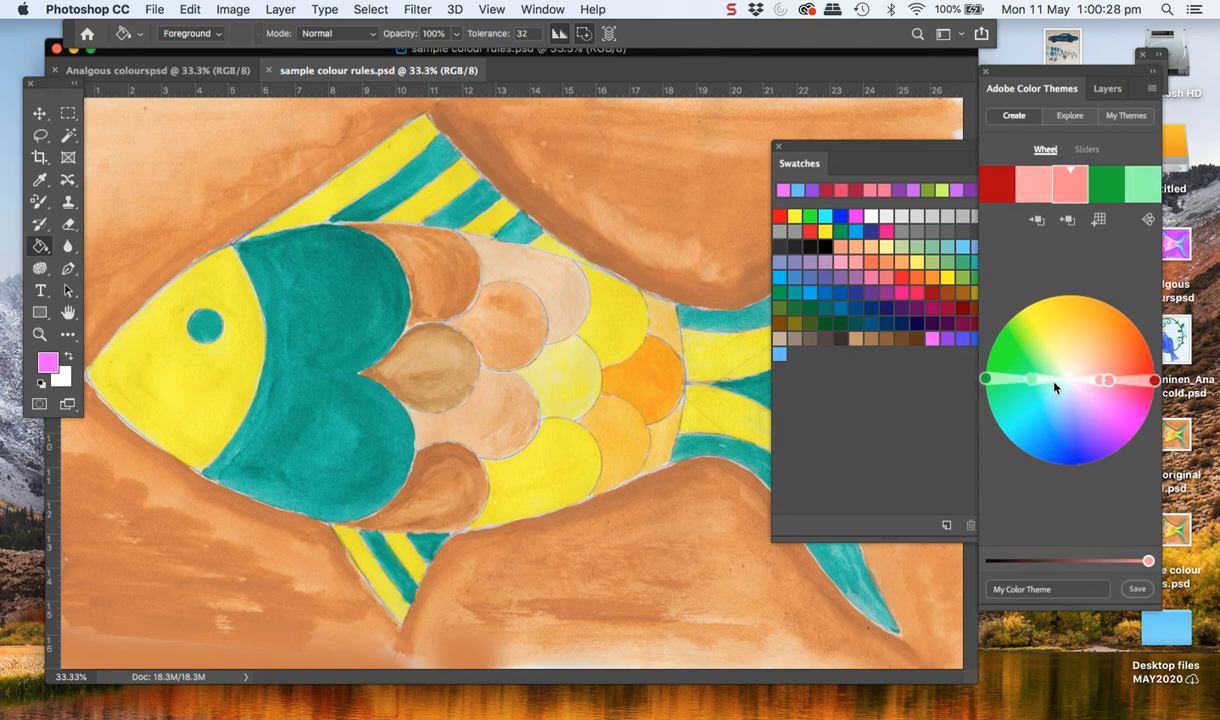
{"action": "mouse_move", "coordinate": [1032, 376]}
{"action": "left_mouse_down"}
{"action": "mouse_move", "coordinate": [1012, 376]}
{"action": "mouse_move", "coordinate": [1049, 376]}
{"action": "mouse_move", "coordinate": [1036, 373]}
{"action": "left_mouse_up"}
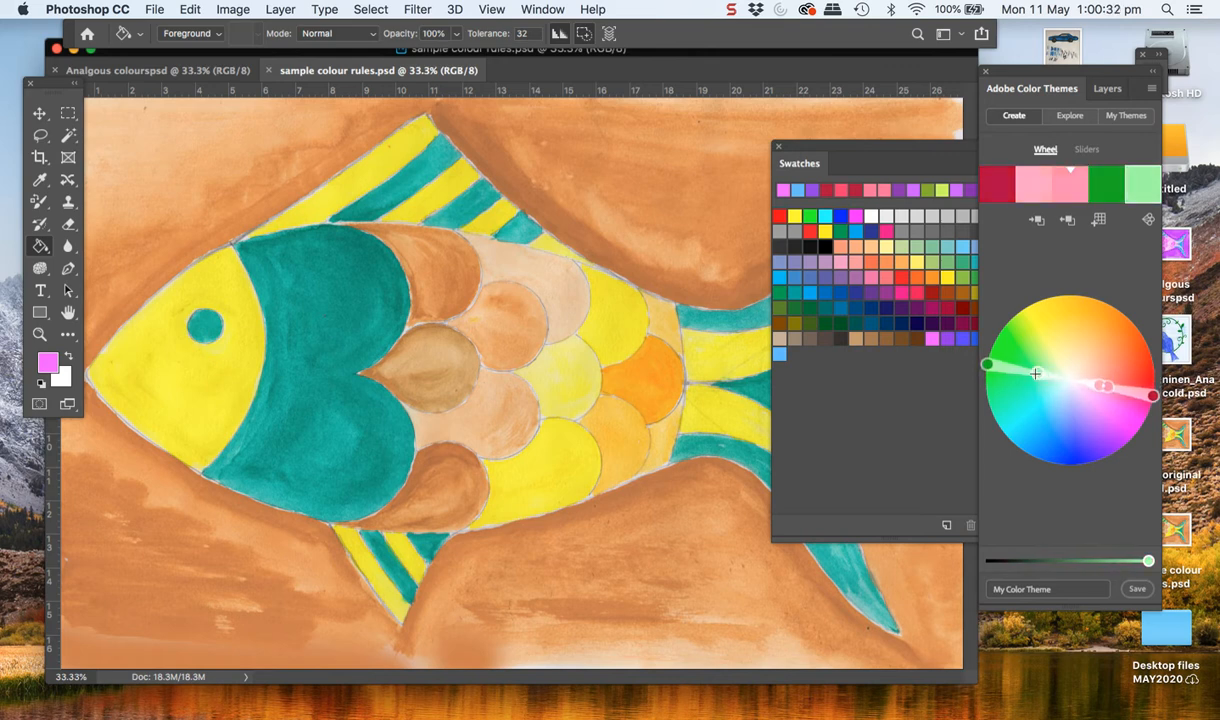
{"action": "left_click_drag", "start_coordinate": [1152, 395], "coordinate": [1148, 384]}
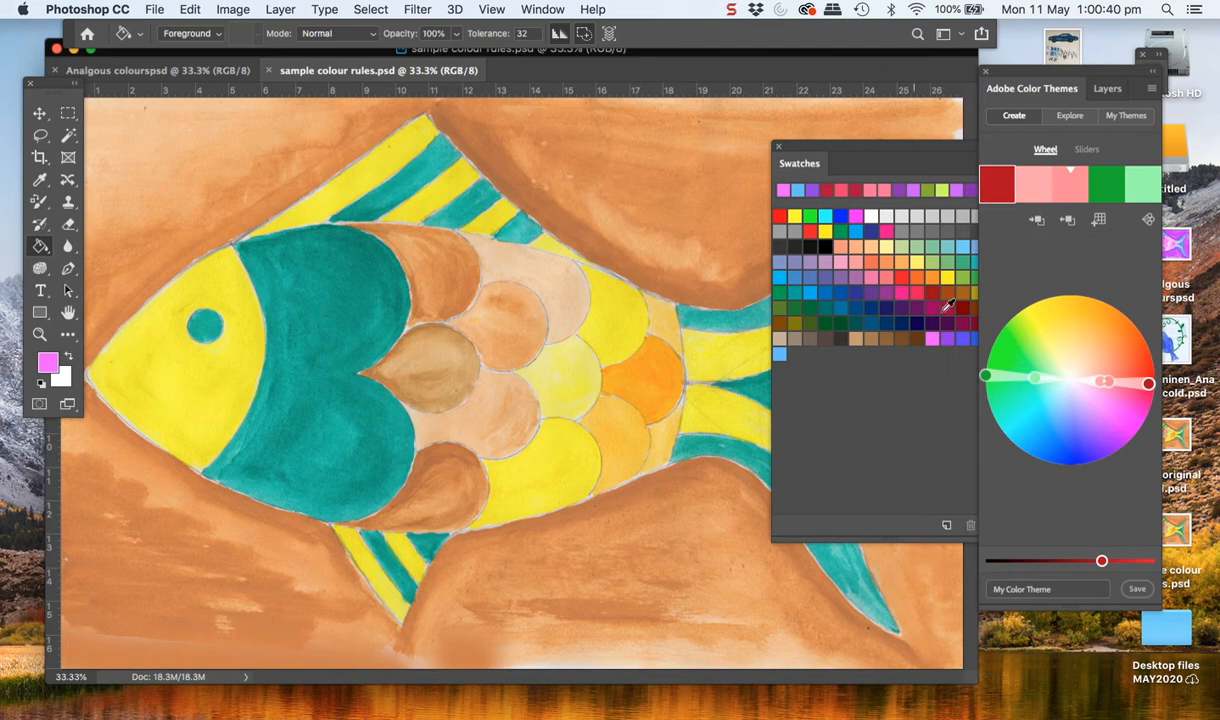
Add the complementary theme to the swatches and make its deep red the foreground colour
{"action": "left_click", "coordinate": [1099, 222]}
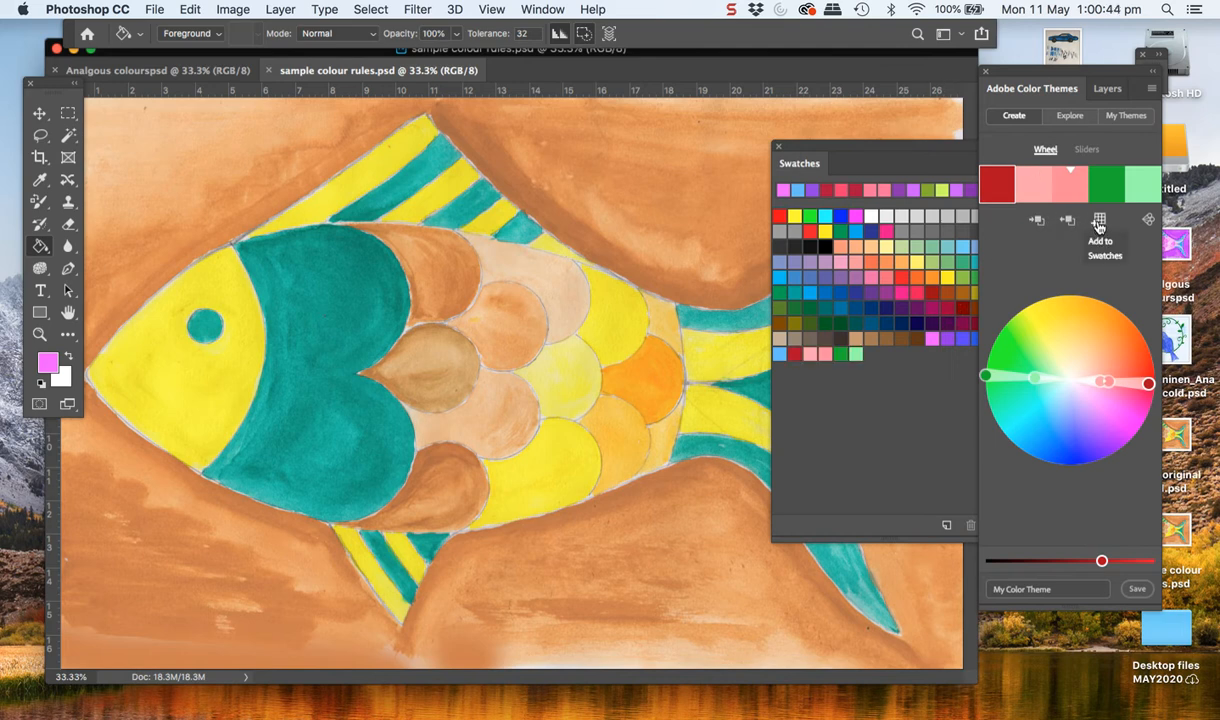
{"action": "left_click", "coordinate": [798, 351]}
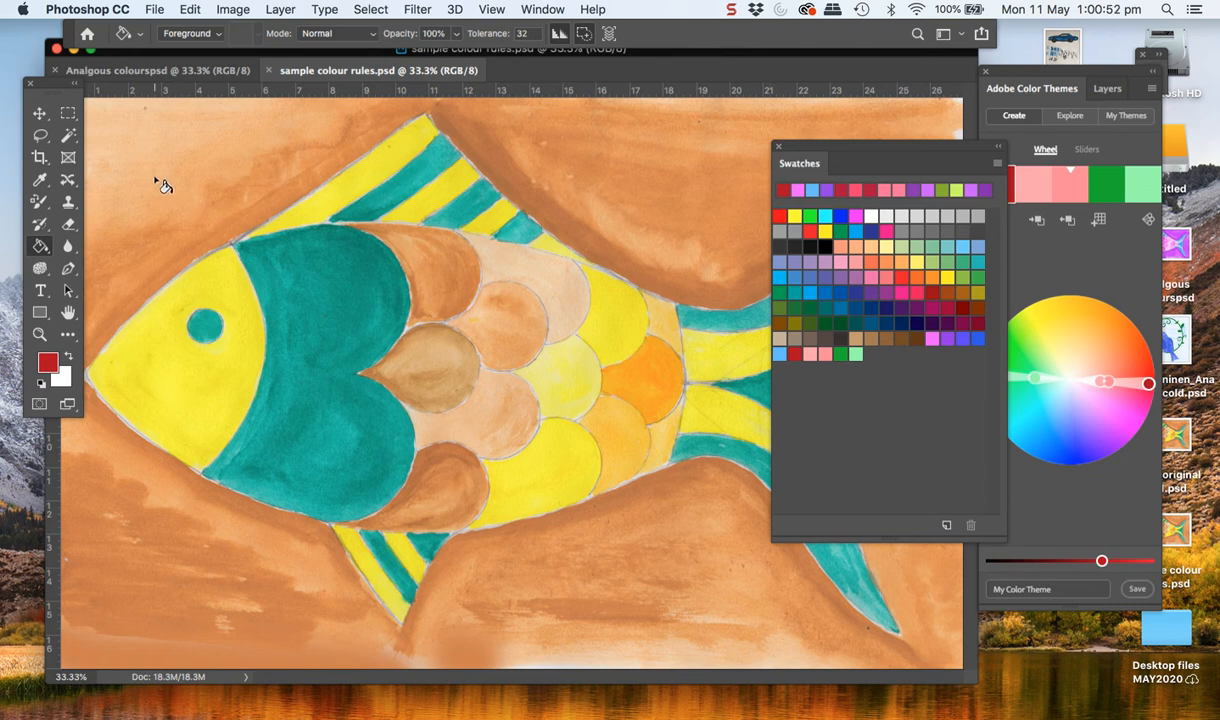
{"action": "left_click", "coordinate": [40, 203]}
{"action": "mouse_move", "coordinate": [199, 171]}
{"action": "left_mouse_down"}
{"action": "mouse_move", "coordinate": [142, 204]}
{"action": "mouse_move", "coordinate": [187, 152]}
{"action": "left_mouse_up"}
{"action": "key", "text": "super+z"}
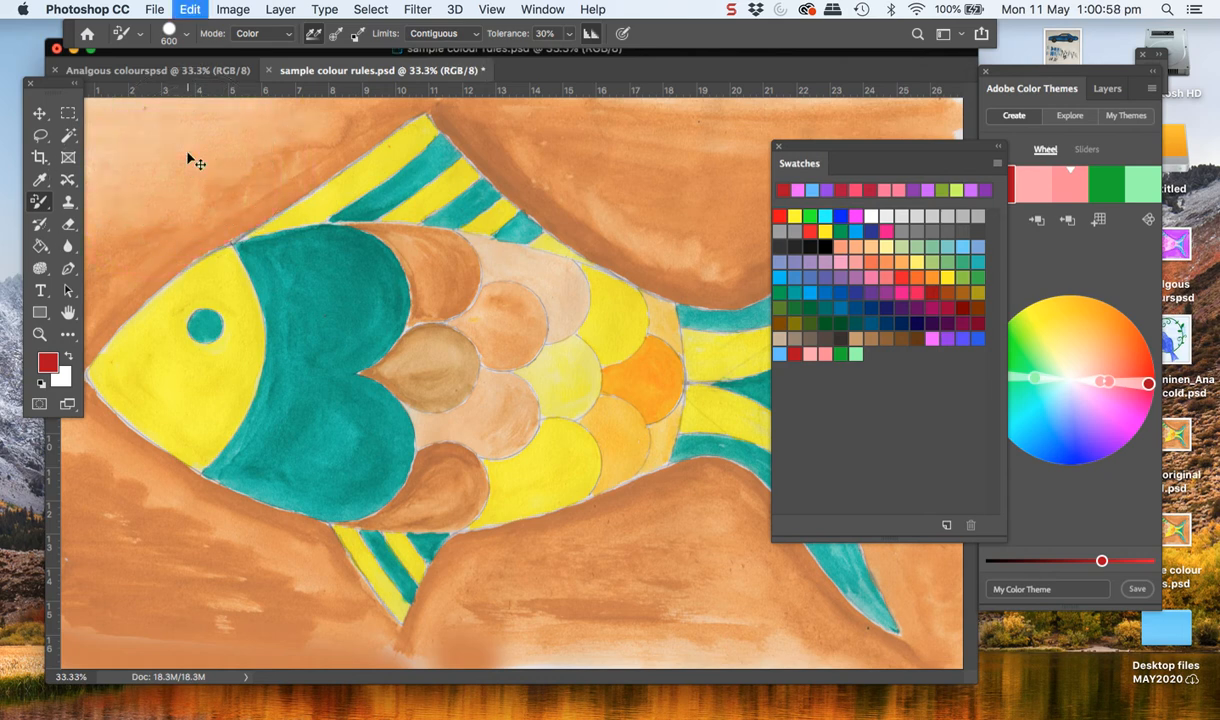
Move the Swatches panel off the artwork and select the whole brown background around the fish with the Magic Wand at tolerance 60
{"action": "left_click_drag", "start_coordinate": [832, 149], "coordinate": [1037, 170]}
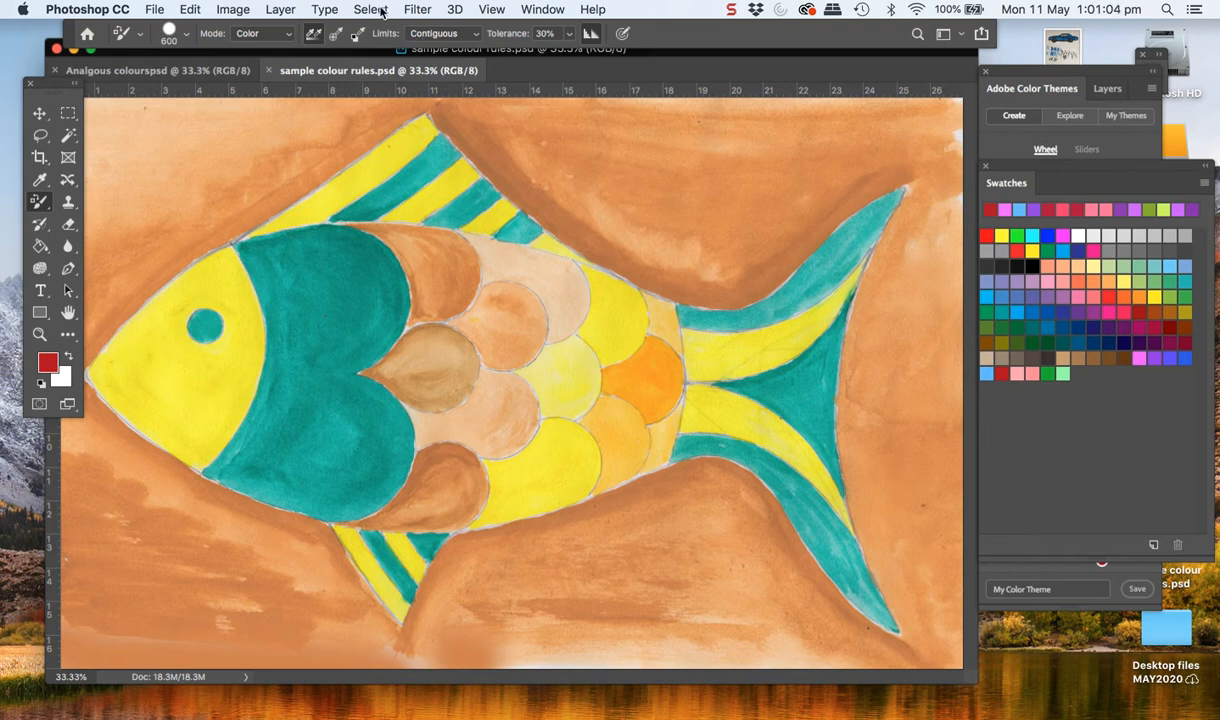
{"action": "left_click", "coordinate": [68, 137]}
{"action": "left_click", "coordinate": [204, 197]}
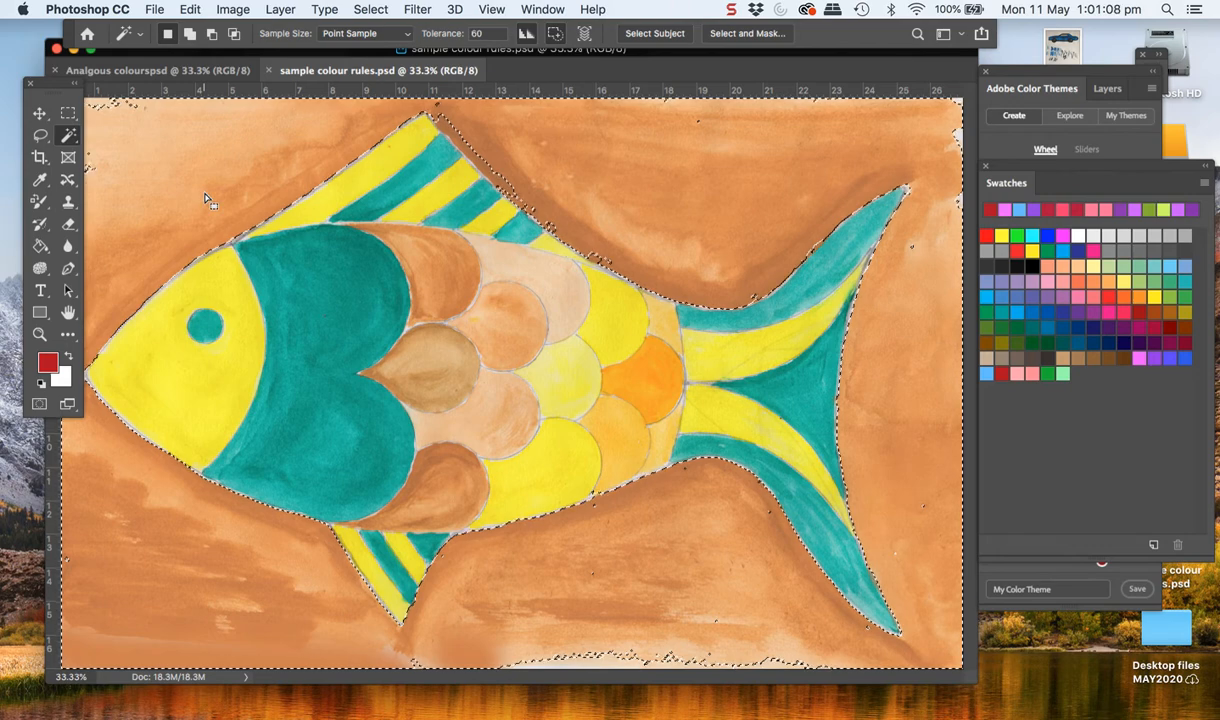
{"action": "left_click", "coordinate": [511, 195], "text": "shift"}
{"action": "left_click", "coordinate": [560, 640], "text": "shift"}
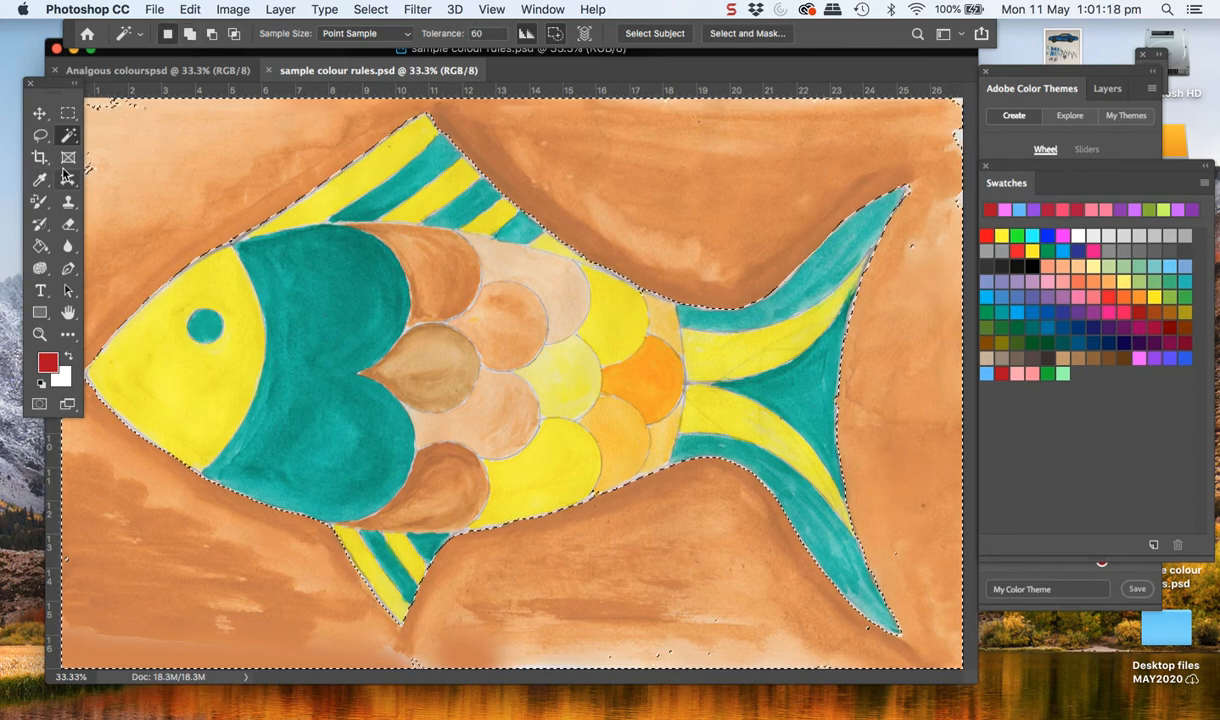
Recolour the selected background with the deep red using the Color Replacement tool at brush size 600
{"action": "left_click", "coordinate": [44, 203]}
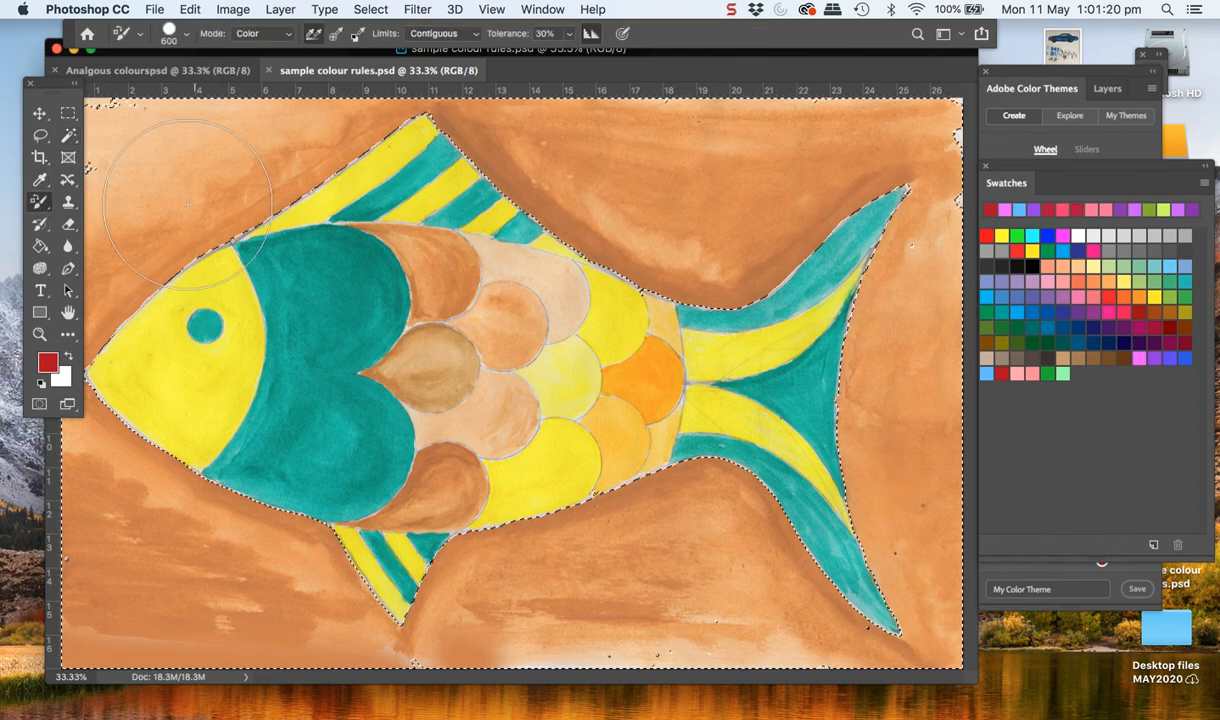
{"action": "mouse_move", "coordinate": [150, 115]}
{"action": "left_mouse_down"}
{"action": "mouse_move", "coordinate": [172, 132]}
{"action": "mouse_move", "coordinate": [105, 330]}
{"action": "mouse_move", "coordinate": [570, 50]}
{"action": "mouse_move", "coordinate": [590, 150]}
{"action": "mouse_move", "coordinate": [780, 80]}
{"action": "mouse_move", "coordinate": [720, 300]}
{"action": "mouse_move", "coordinate": [925, 300]}
{"action": "mouse_move", "coordinate": [886, 535]}
{"action": "mouse_move", "coordinate": [840, 640]}
{"action": "mouse_move", "coordinate": [560, 560]}
{"action": "mouse_move", "coordinate": [467, 578]}
{"action": "mouse_move", "coordinate": [360, 640]}
{"action": "mouse_move", "coordinate": [220, 600]}
{"action": "mouse_move", "coordinate": [70, 520]}
{"action": "mouse_move", "coordinate": [90, 400]}
{"action": "left_mouse_up"}
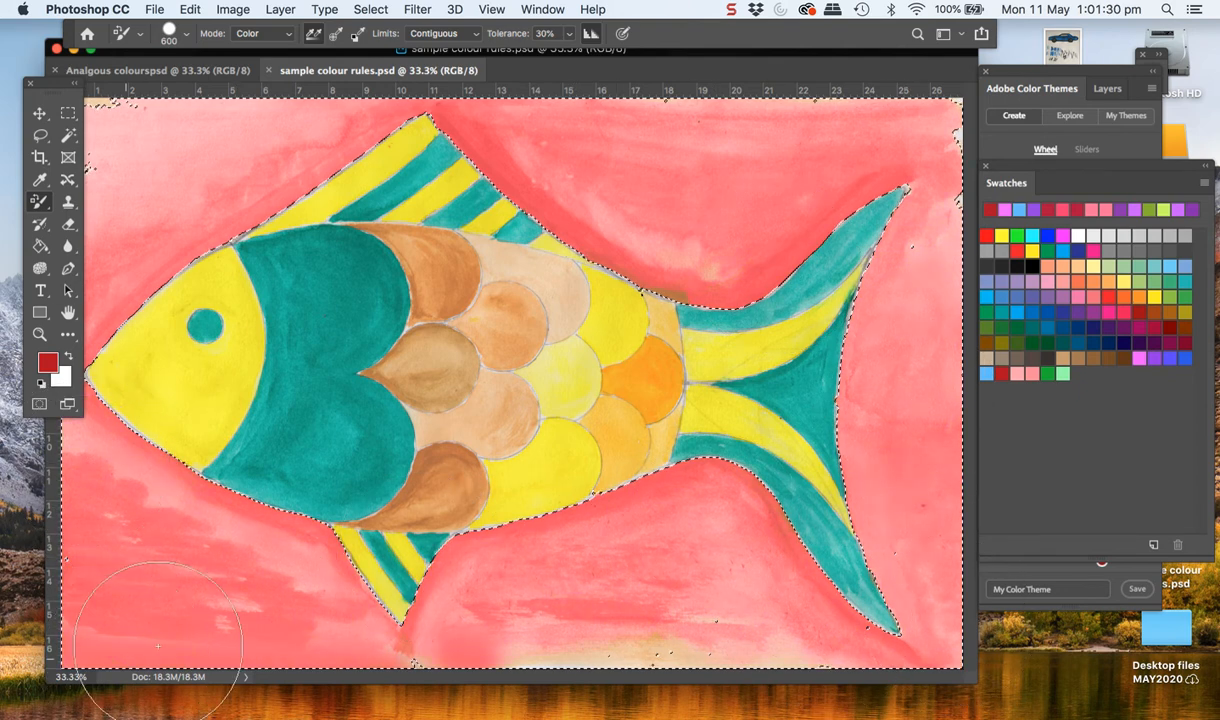
{"action": "mouse_move", "coordinate": [934, 235]}
{"action": "left_mouse_down"}
{"action": "mouse_move", "coordinate": [626, 190]}
{"action": "mouse_move", "coordinate": [623, 133]}
{"action": "mouse_move", "coordinate": [658, 166]}
{"action": "left_mouse_up"}
Move the Swatches panel off the Layers panel and add a new blank layer above the Background
{"action": "left_click_drag", "start_coordinate": [1104, 170], "coordinate": [910, 240]}
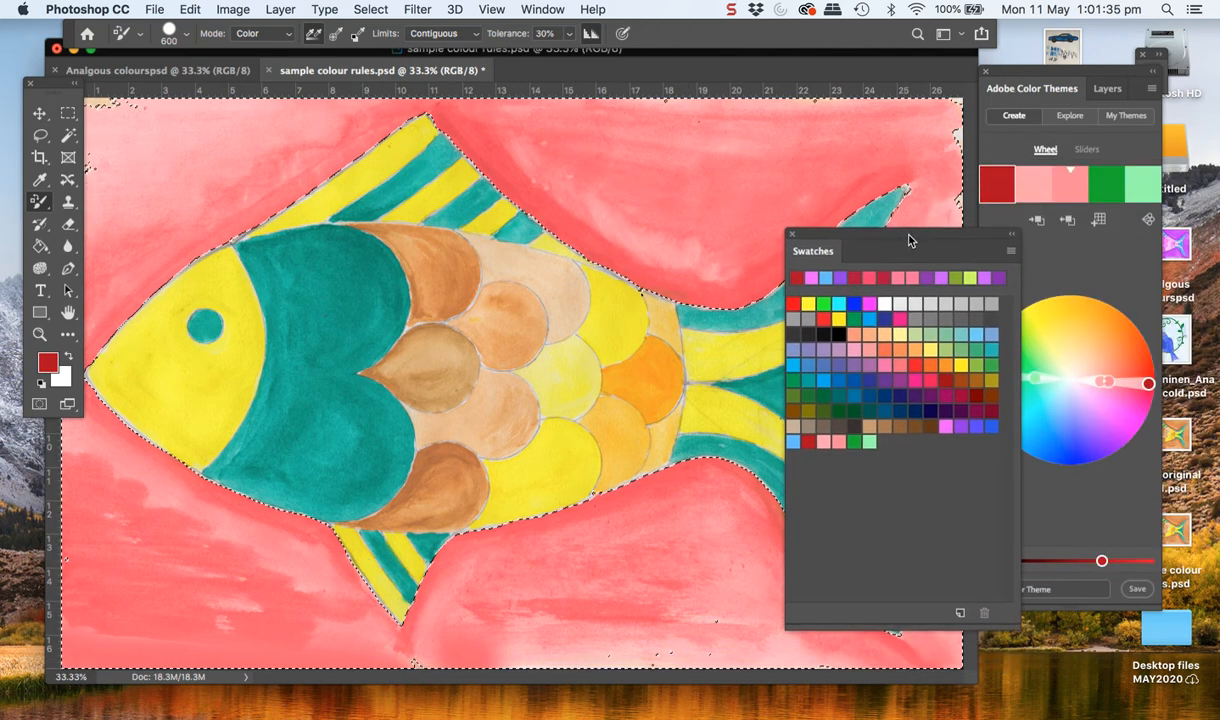
{"action": "left_click", "coordinate": [1108, 89]}
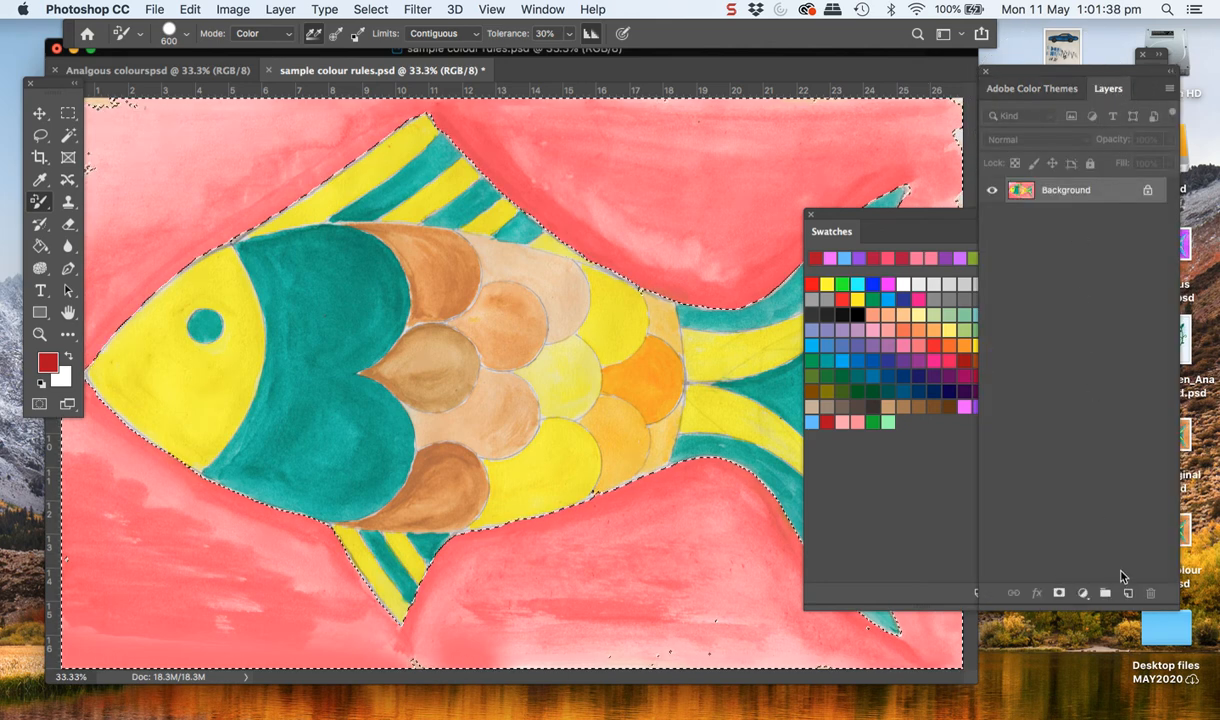
{"action": "left_click", "coordinate": [1128, 594]}
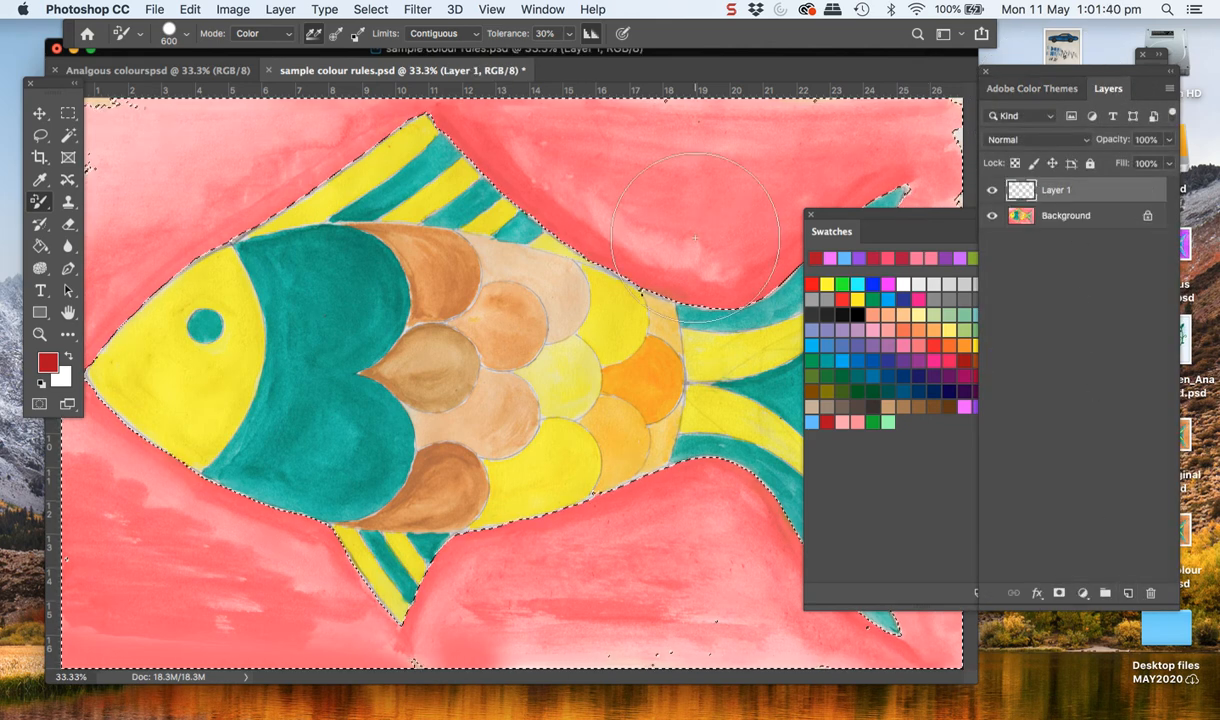
Fill the selected background on Layer 1 with the deep red, set the layer's blend mode to Overlay and clear the selection
{"action": "left_click", "coordinate": [39, 246]}
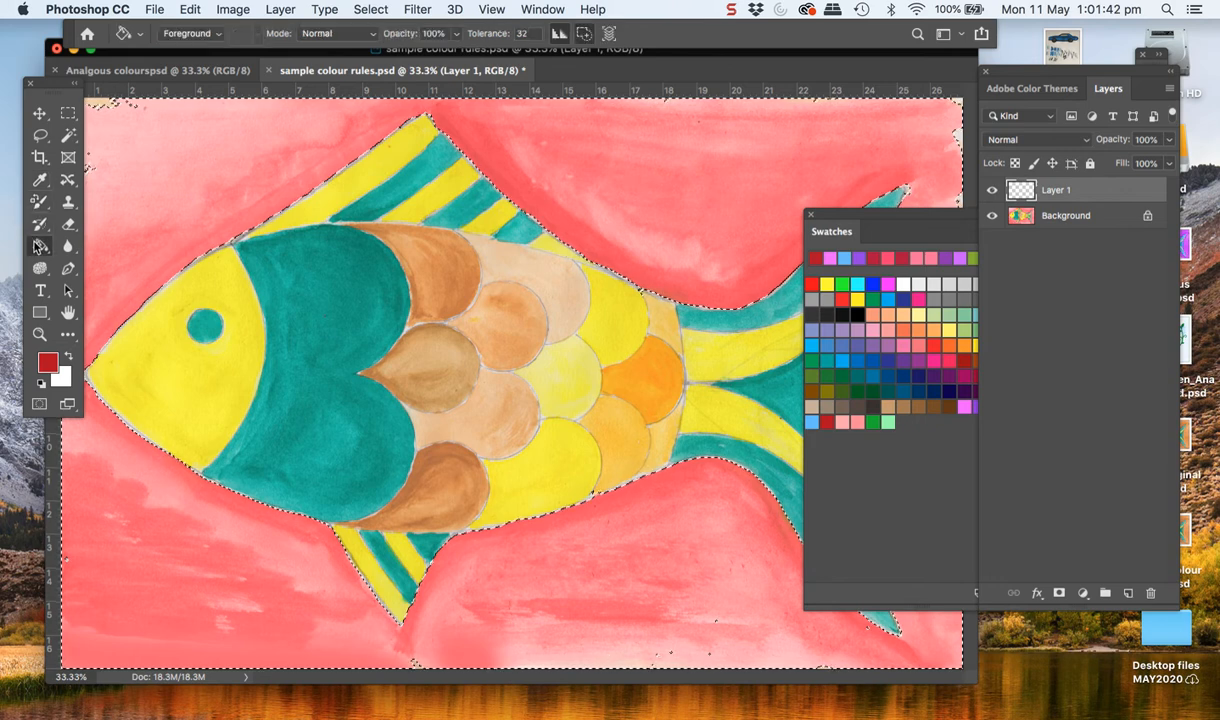
{"action": "left_click", "coordinate": [137, 217]}
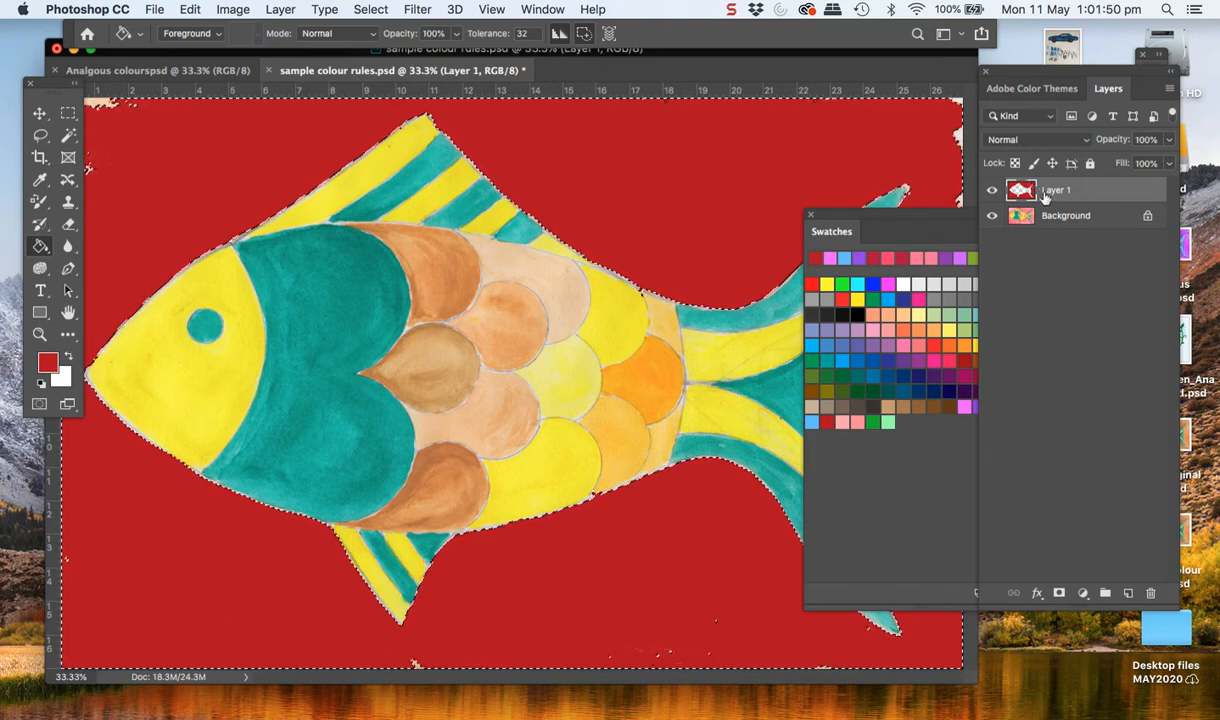
{"action": "left_click", "coordinate": [1086, 142]}
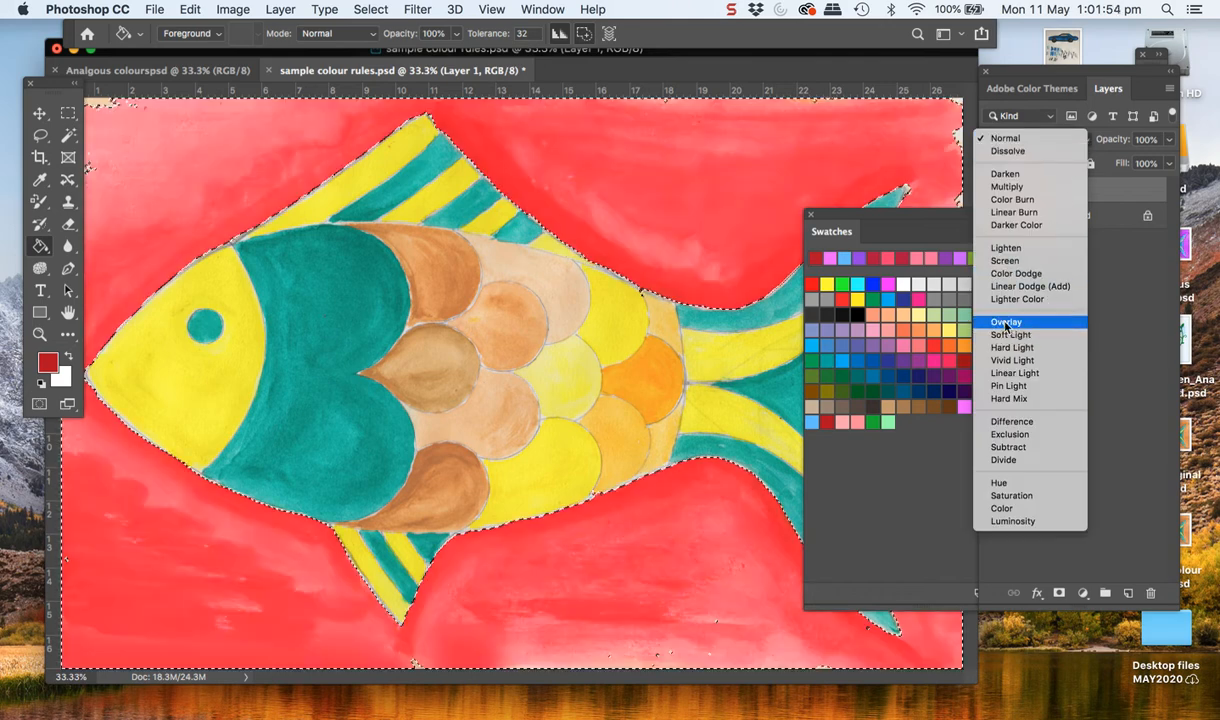
{"action": "left_click", "coordinate": [1005, 321]}
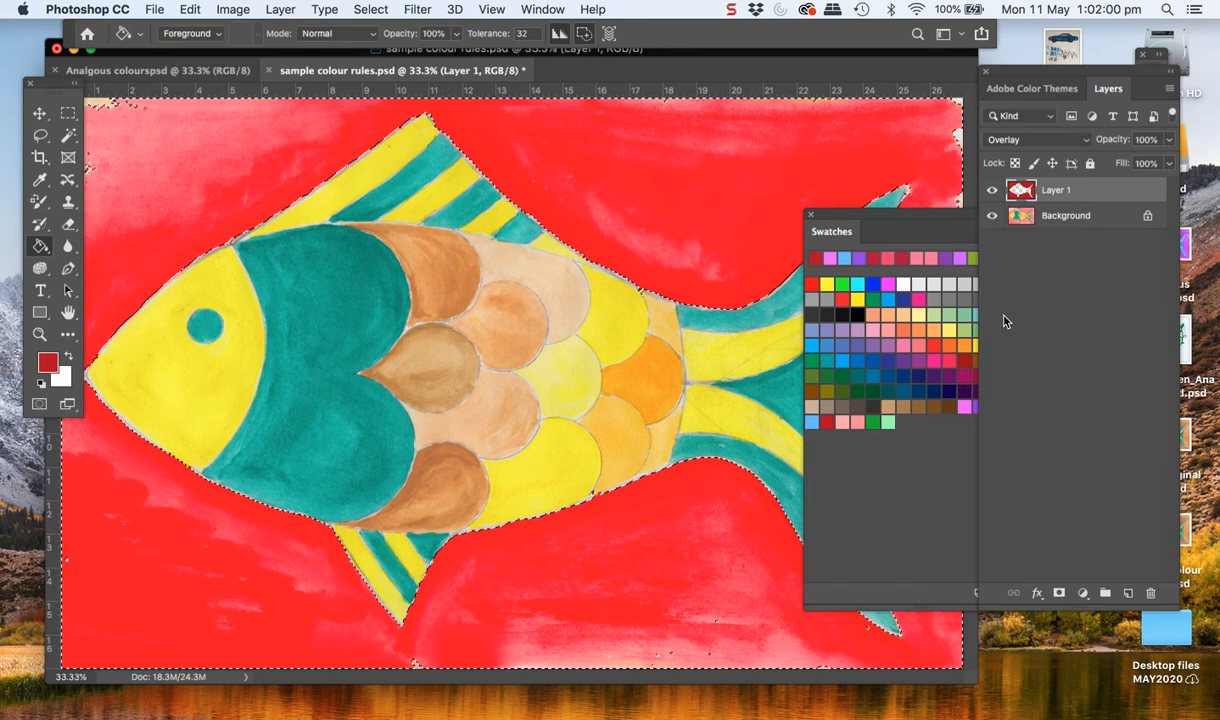
{"action": "key", "text": "super+d"}
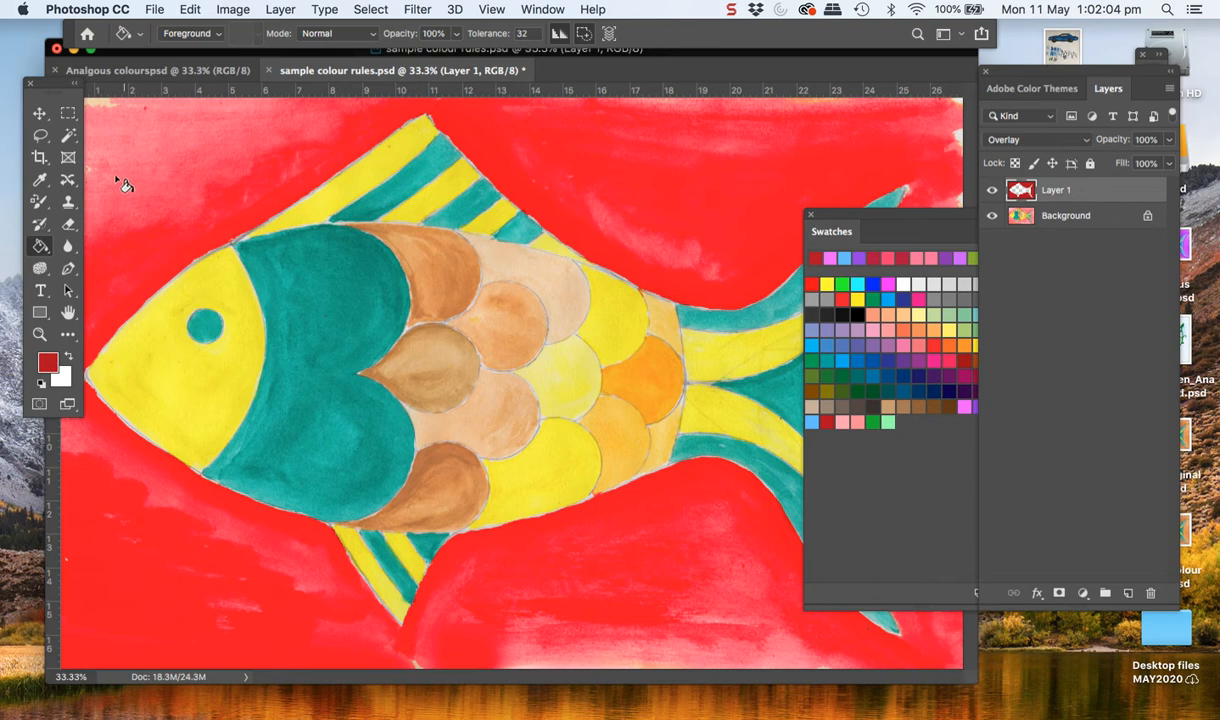
Select the teal body area and the teal stripes of the fins and tail on the Background layer with the Magic Wand at tolerance 60
{"action": "left_click", "coordinate": [70, 136]}
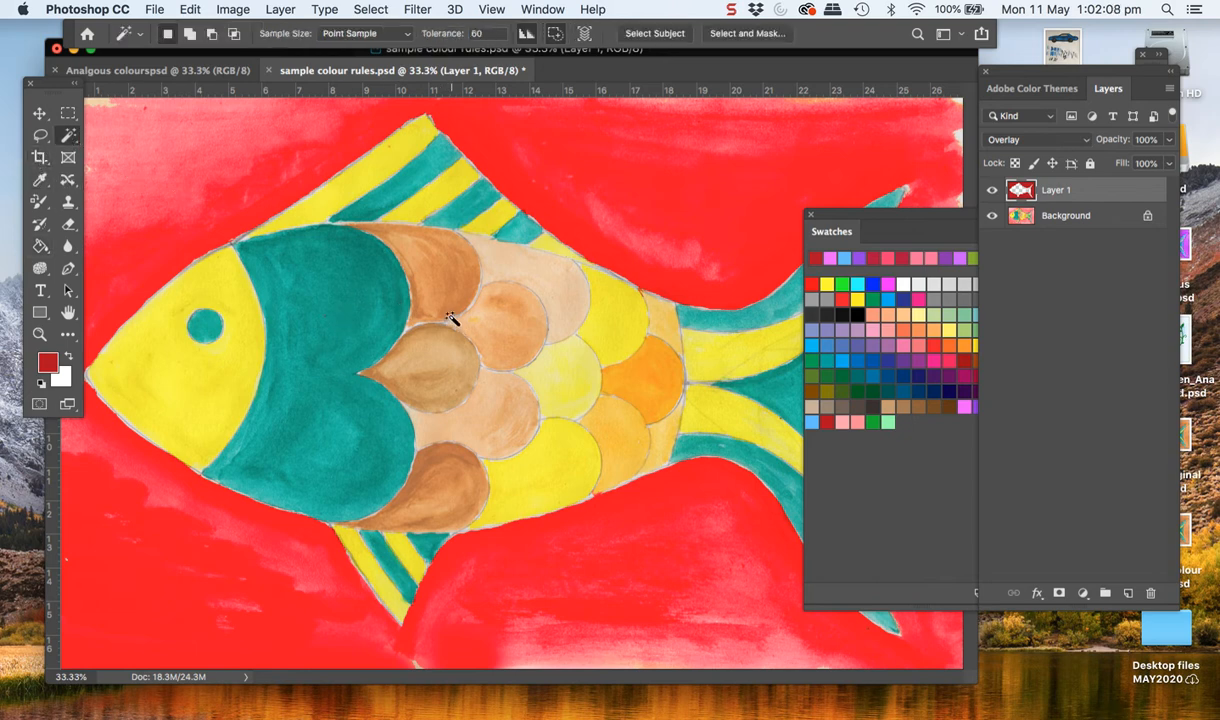
{"action": "left_click", "coordinate": [360, 328]}
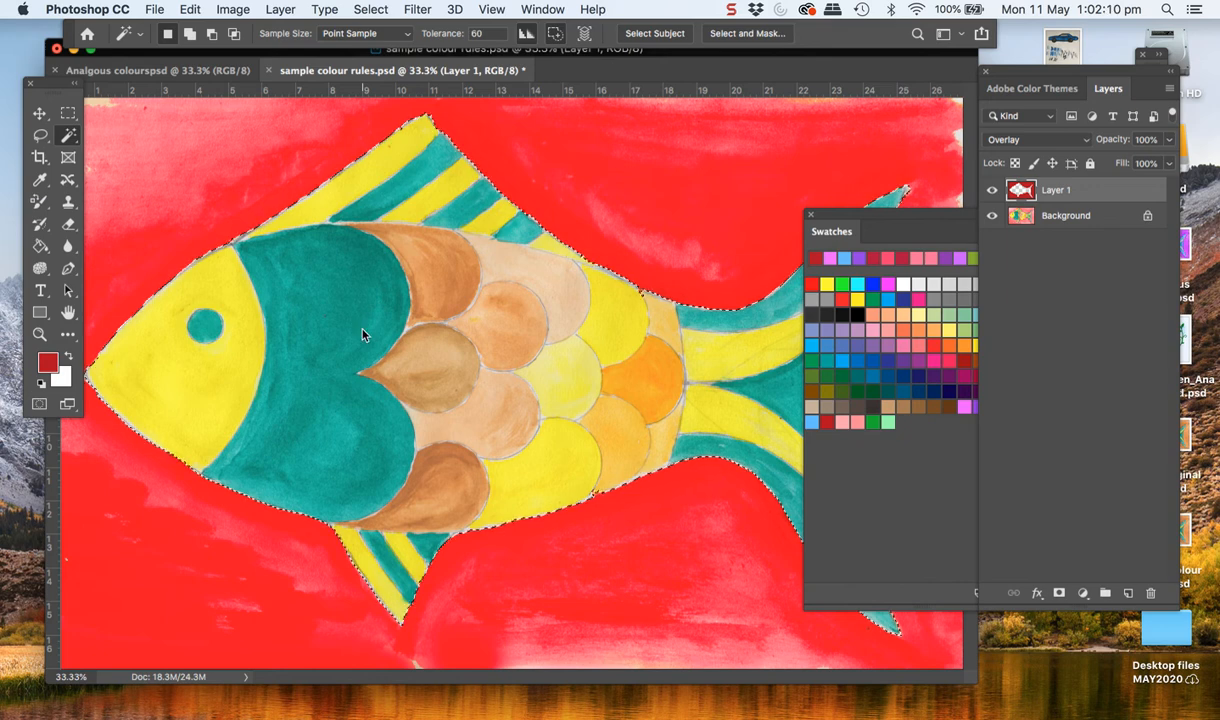
{"action": "key", "text": "super+d"}
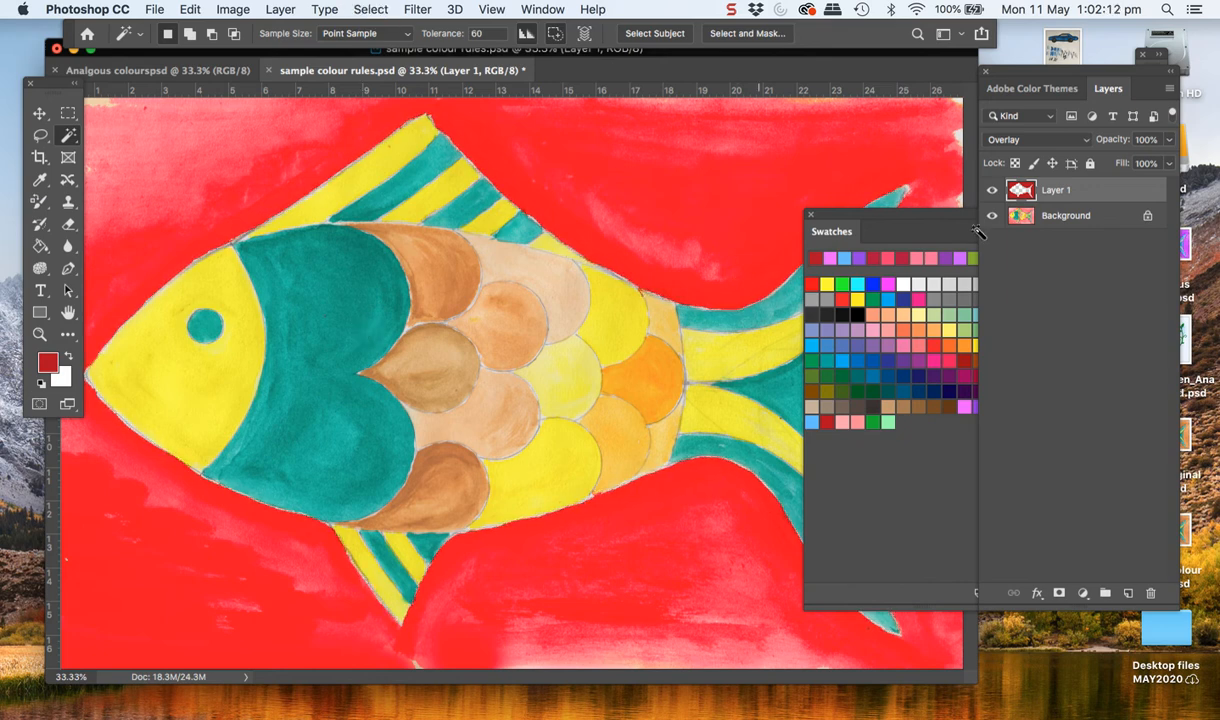
{"action": "left_click", "coordinate": [1040, 218]}
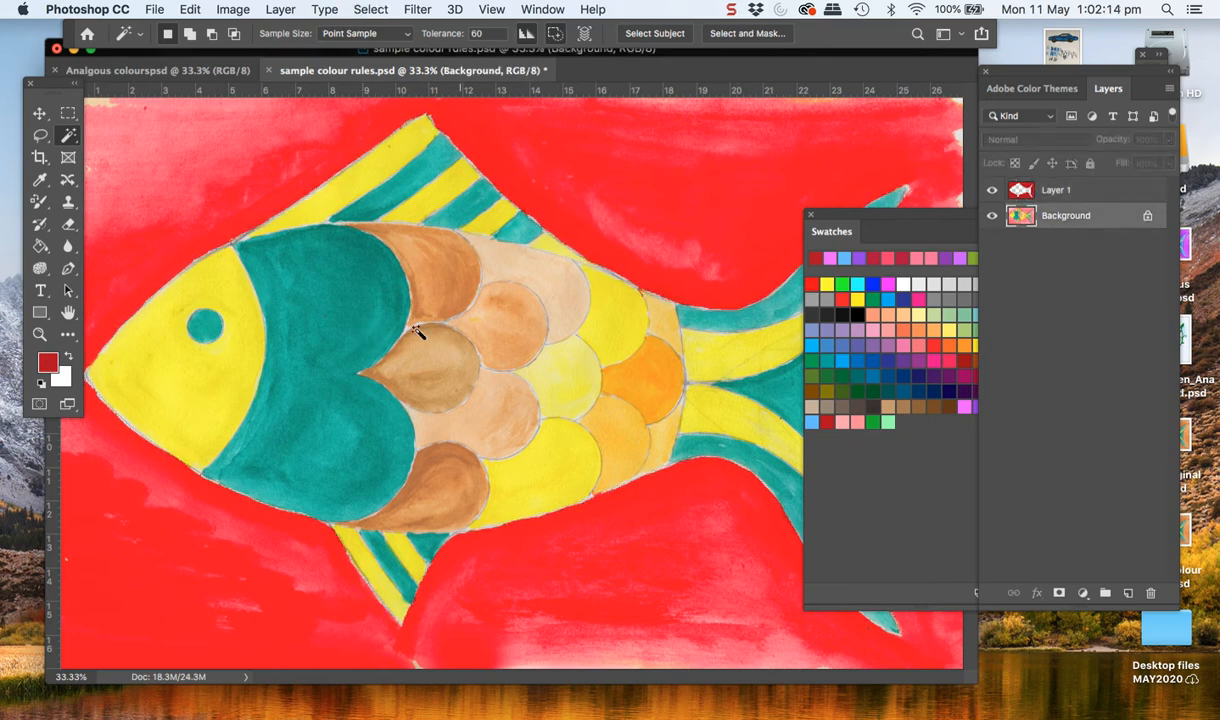
{"action": "left_click", "coordinate": [358, 333]}
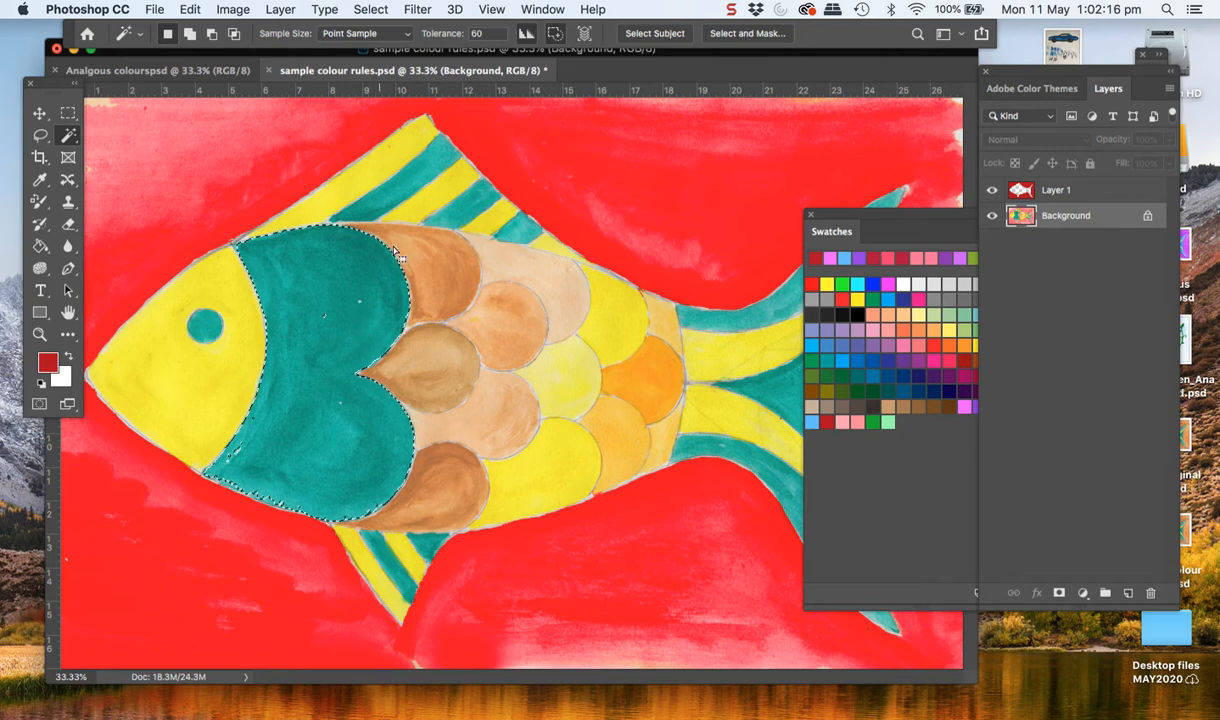
{"action": "left_click", "coordinate": [402, 184], "text": "shift"}
{"action": "left_click", "coordinate": [462, 219], "text": "shift"}
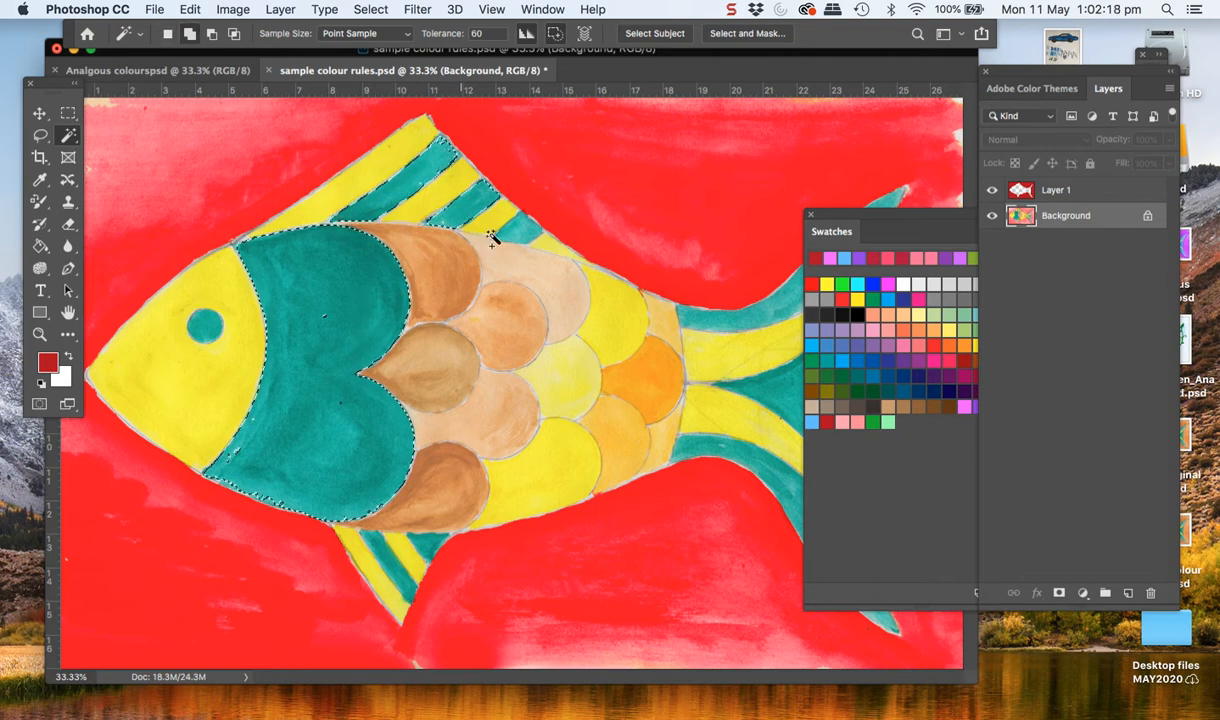
{"action": "left_click", "coordinate": [526, 240], "text": "shift"}
{"action": "left_click", "coordinate": [735, 328], "text": "shift"}
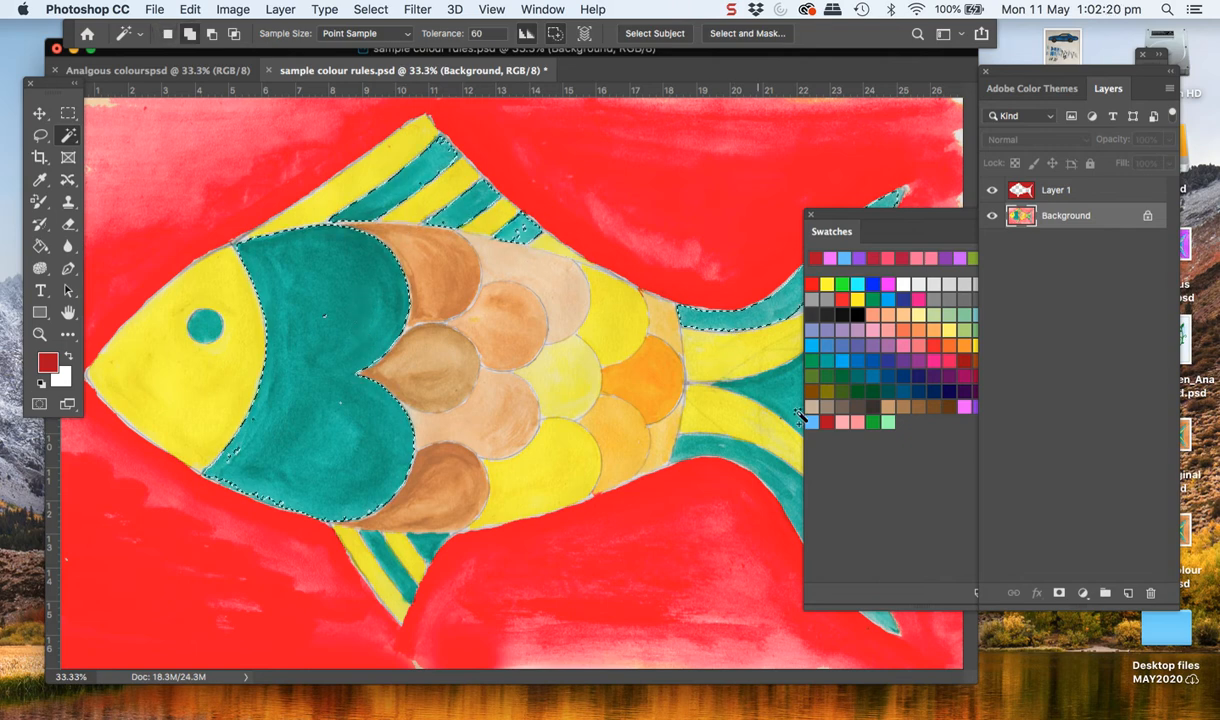
{"action": "left_click", "coordinate": [745, 465], "text": "shift"}
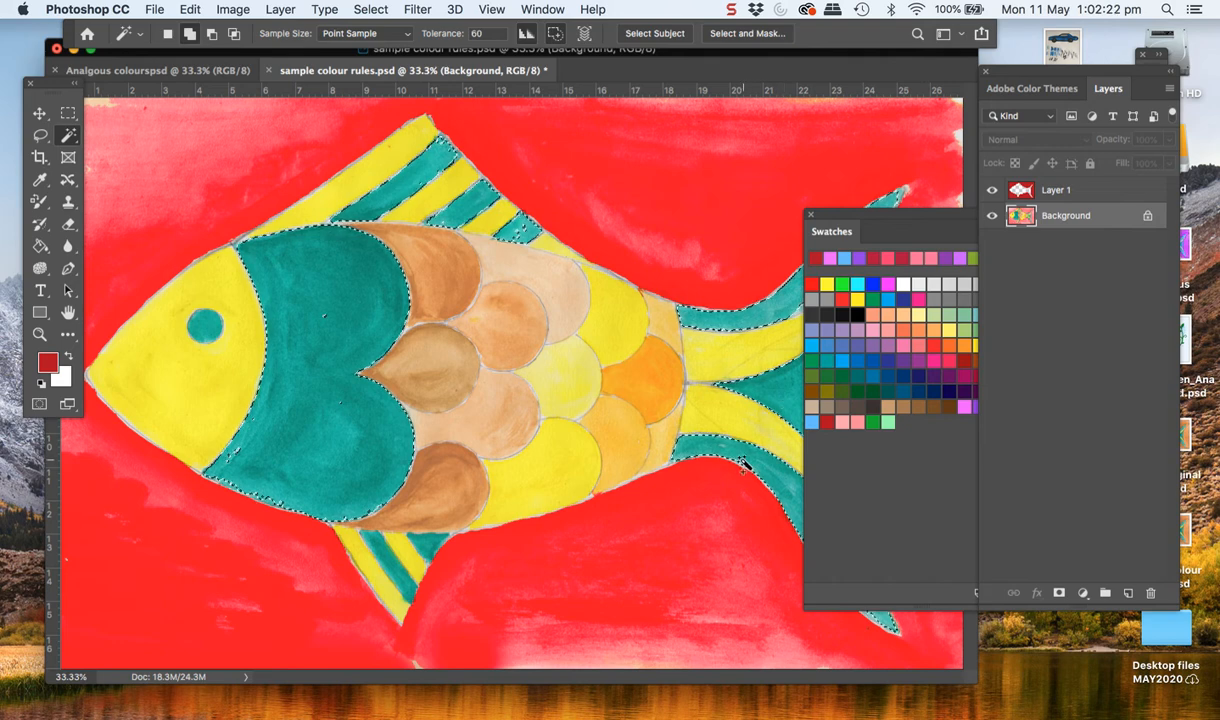
{"action": "left_click", "coordinate": [394, 567], "text": "shift"}
{"action": "left_click", "coordinate": [425, 549], "text": "shift"}
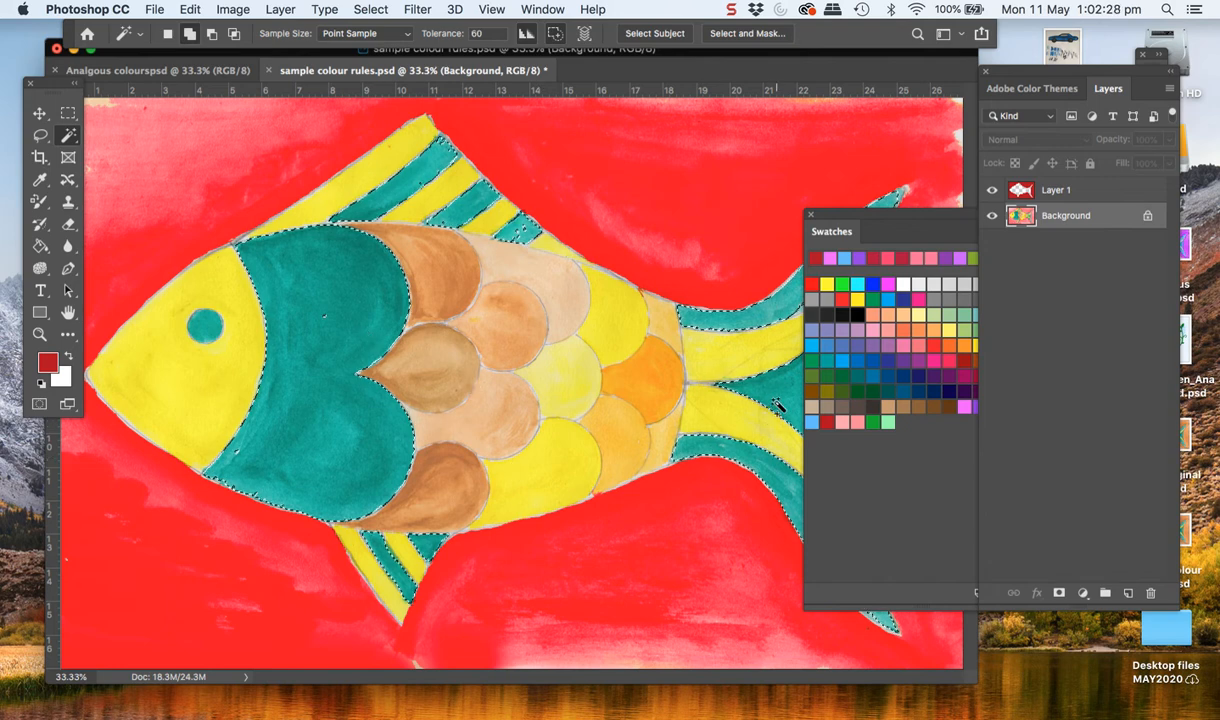
Recolour the selected teal areas with the dark green swatch using the Color Replacement tool, and clear the selection
{"action": "left_click", "coordinate": [878, 424]}
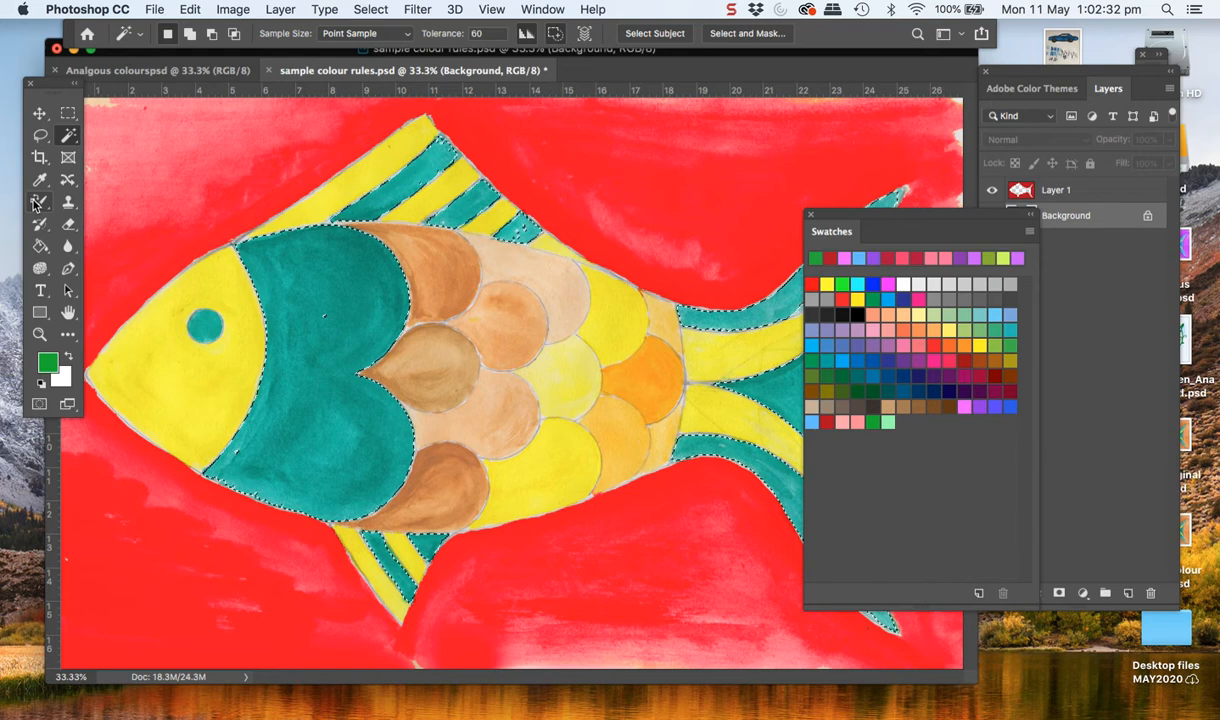
{"action": "key", "text": "b"}
{"action": "mouse_move", "coordinate": [330, 314]}
{"action": "left_mouse_down"}
{"action": "mouse_move", "coordinate": [304, 254]}
{"action": "mouse_move", "coordinate": [313, 410]}
{"action": "mouse_move", "coordinate": [273, 508]}
{"action": "mouse_move", "coordinate": [368, 503]}
{"action": "mouse_move", "coordinate": [338, 334]}
{"action": "mouse_move", "coordinate": [345, 272]}
{"action": "mouse_move", "coordinate": [423, 162]}
{"action": "mouse_move", "coordinate": [362, 213]}
{"action": "mouse_move", "coordinate": [391, 230]}
{"action": "mouse_move", "coordinate": [464, 202]}
{"action": "mouse_move", "coordinate": [498, 218]}
{"action": "mouse_move", "coordinate": [504, 244]}
{"action": "mouse_move", "coordinate": [549, 212]}
{"action": "mouse_move", "coordinate": [541, 235]}
{"action": "mouse_move", "coordinate": [517, 261]}
{"action": "left_mouse_up"}
{"action": "mouse_move", "coordinate": [810, 280]}
{"action": "left_mouse_down"}
{"action": "mouse_move", "coordinate": [735, 318]}
{"action": "mouse_move", "coordinate": [770, 354]}
{"action": "mouse_move", "coordinate": [750, 440]}
{"action": "mouse_move", "coordinate": [760, 470]}
{"action": "left_mouse_up"}
{"action": "left_click_drag", "start_coordinate": [915, 610], "coordinate": [858, 602]}
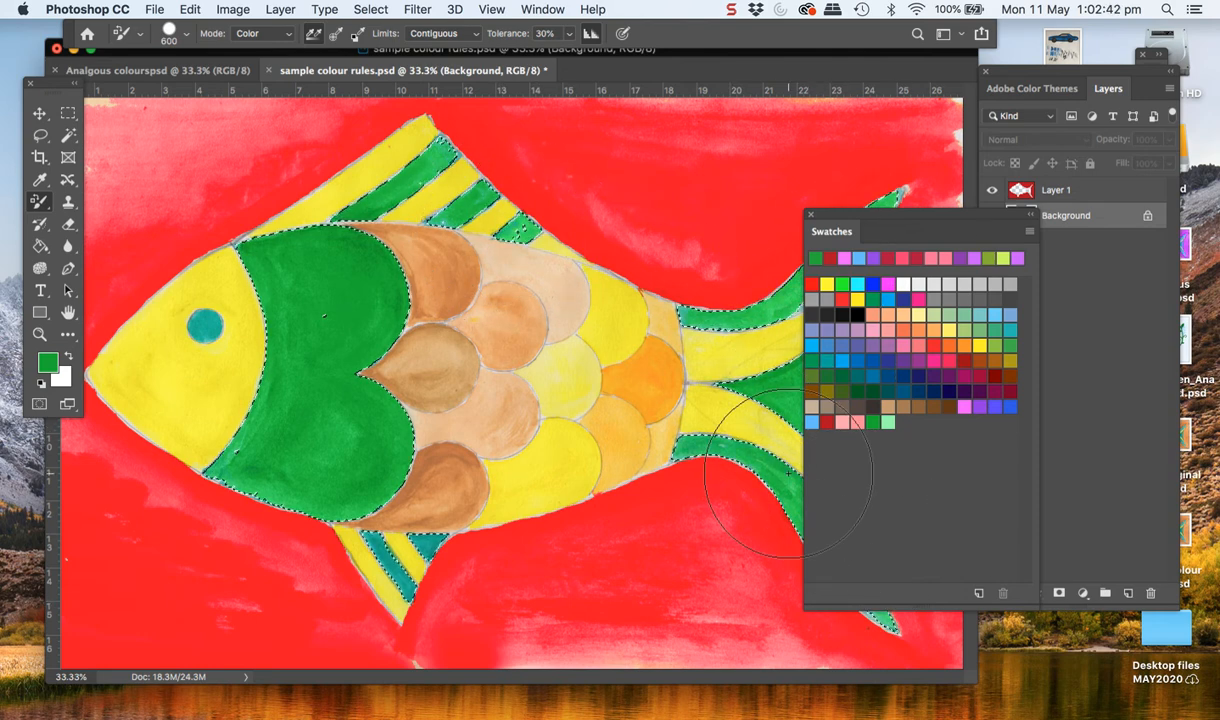
{"action": "left_click_drag", "start_coordinate": [372, 538], "coordinate": [367, 575]}
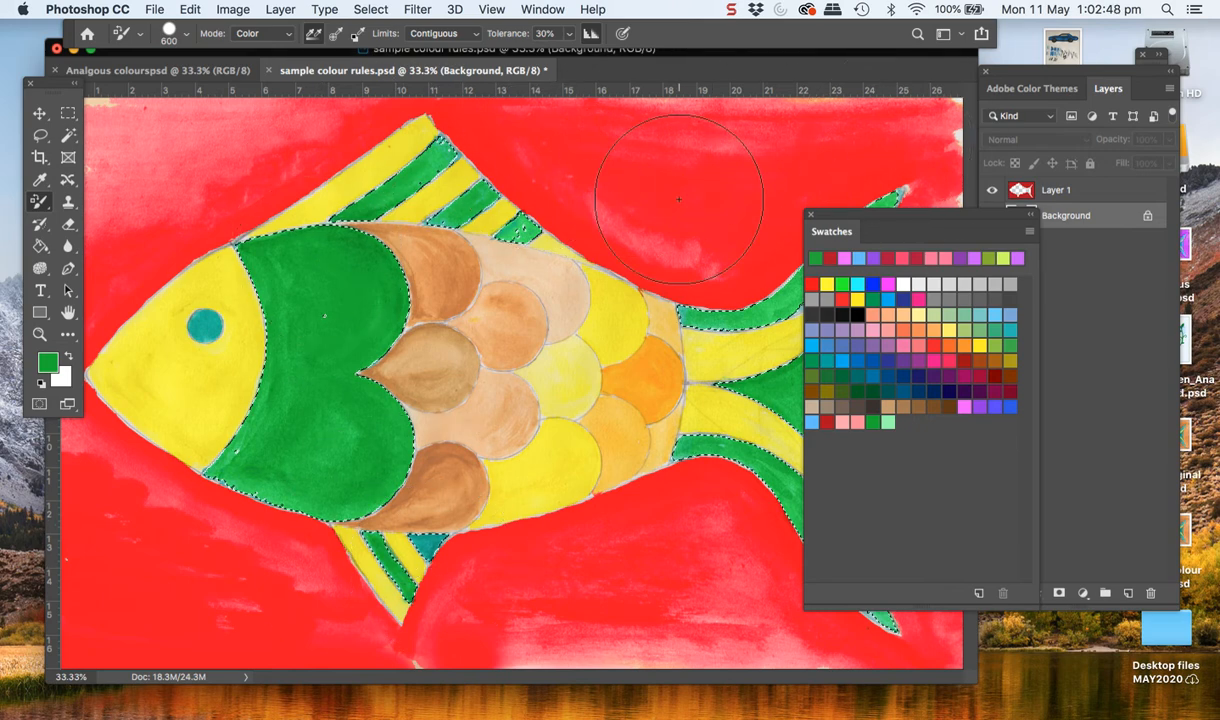
{"action": "key", "text": "super+d"}
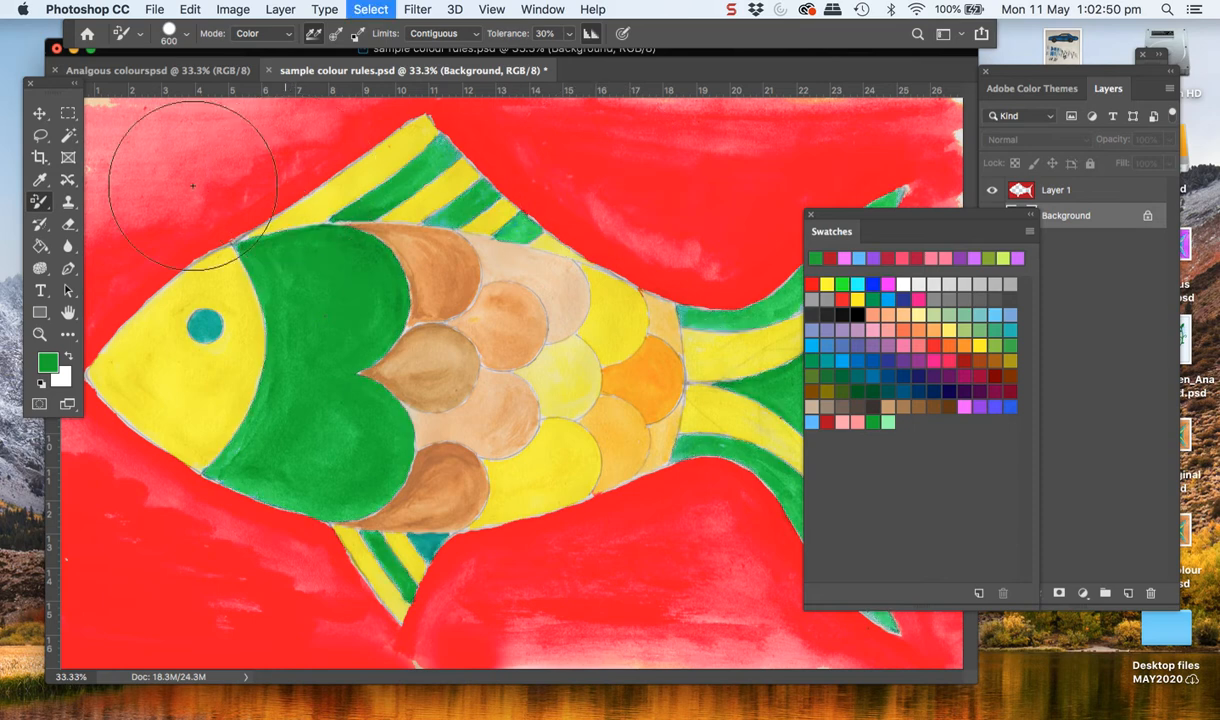
Select the fish's teal eye, recolour it with the same dark green and clear the selection
{"action": "left_click", "coordinate": [67, 136]}
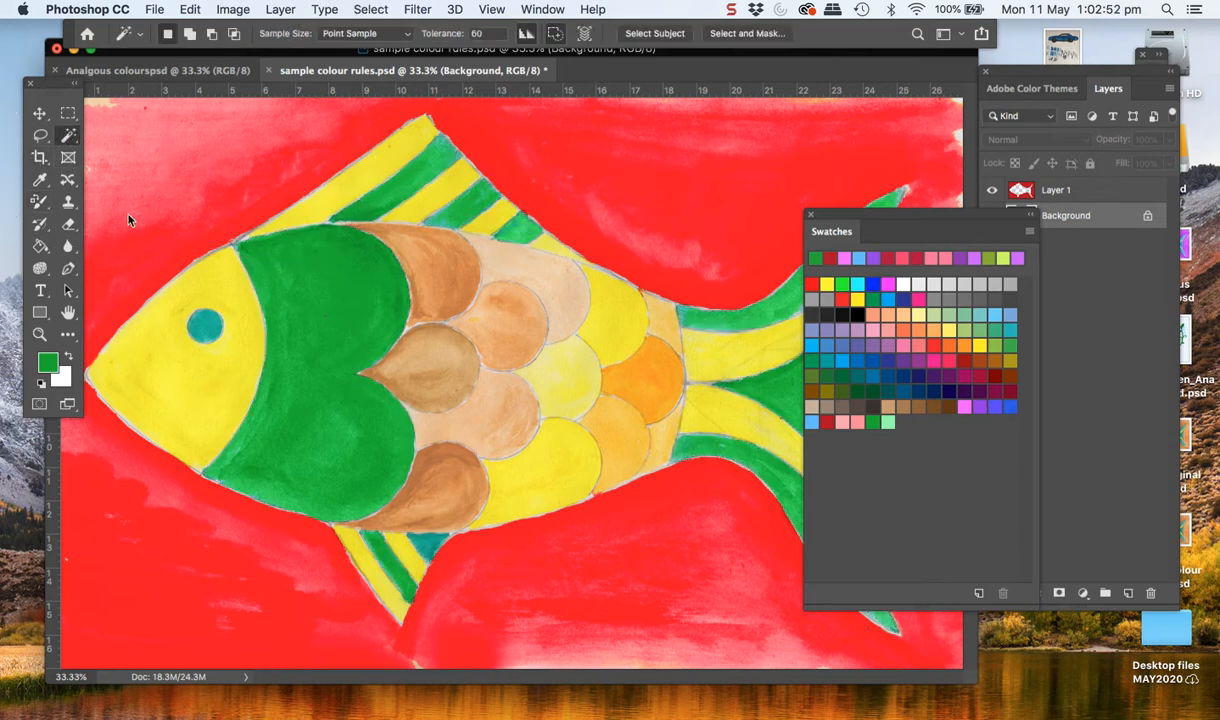
{"action": "left_click", "coordinate": [40, 201]}
{"action": "left_click", "coordinate": [195, 320]}
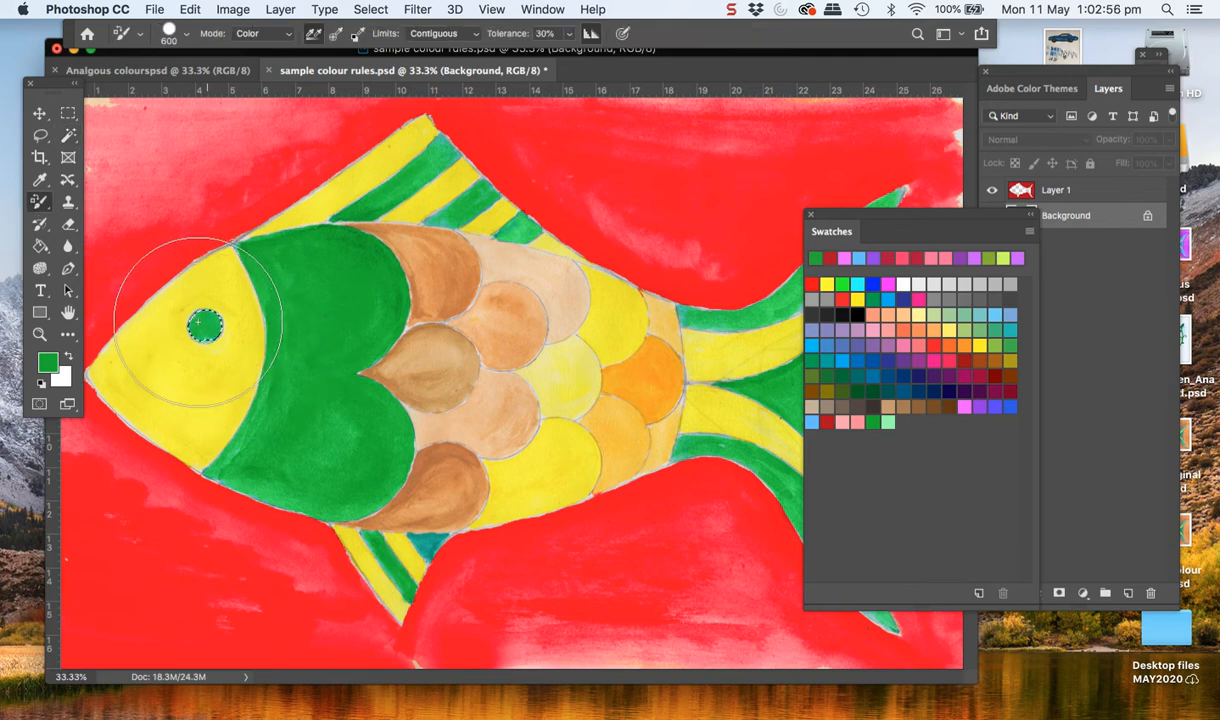
{"action": "key", "text": "super+d"}
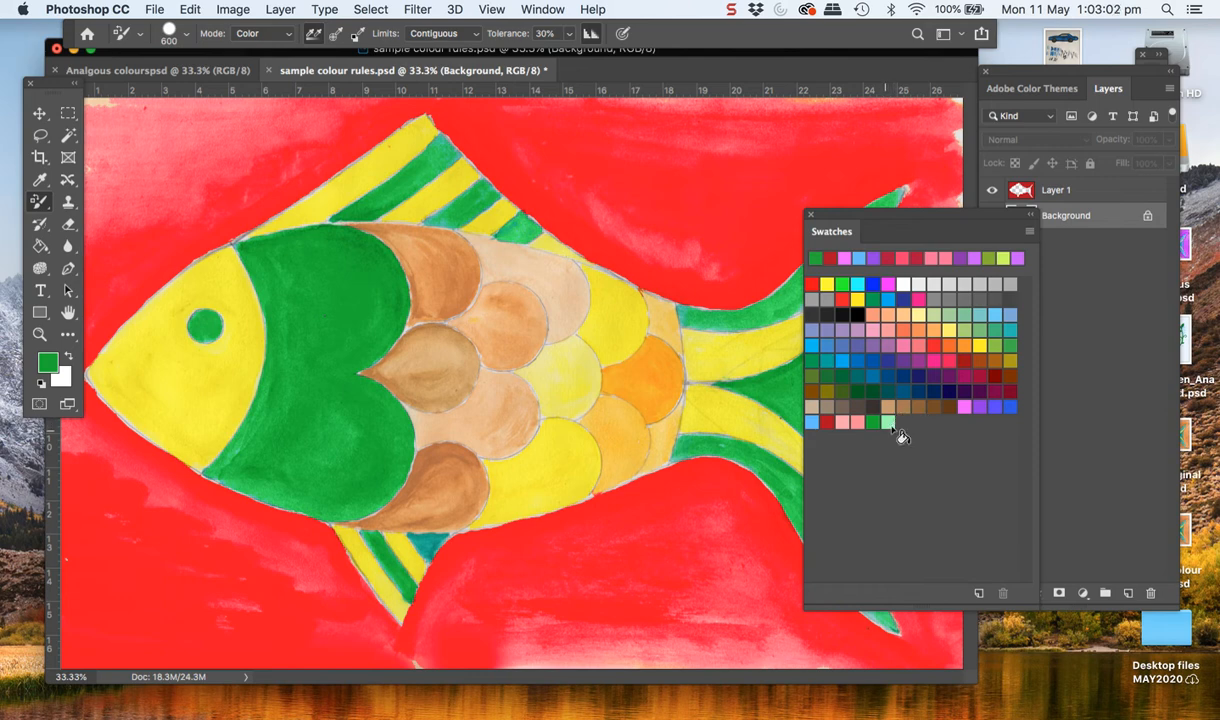
Select the yellow head, the yellow upper-fin stripes and the yellow scales with the Magic Wand at tolerance 60
{"action": "left_click", "coordinate": [67, 137]}
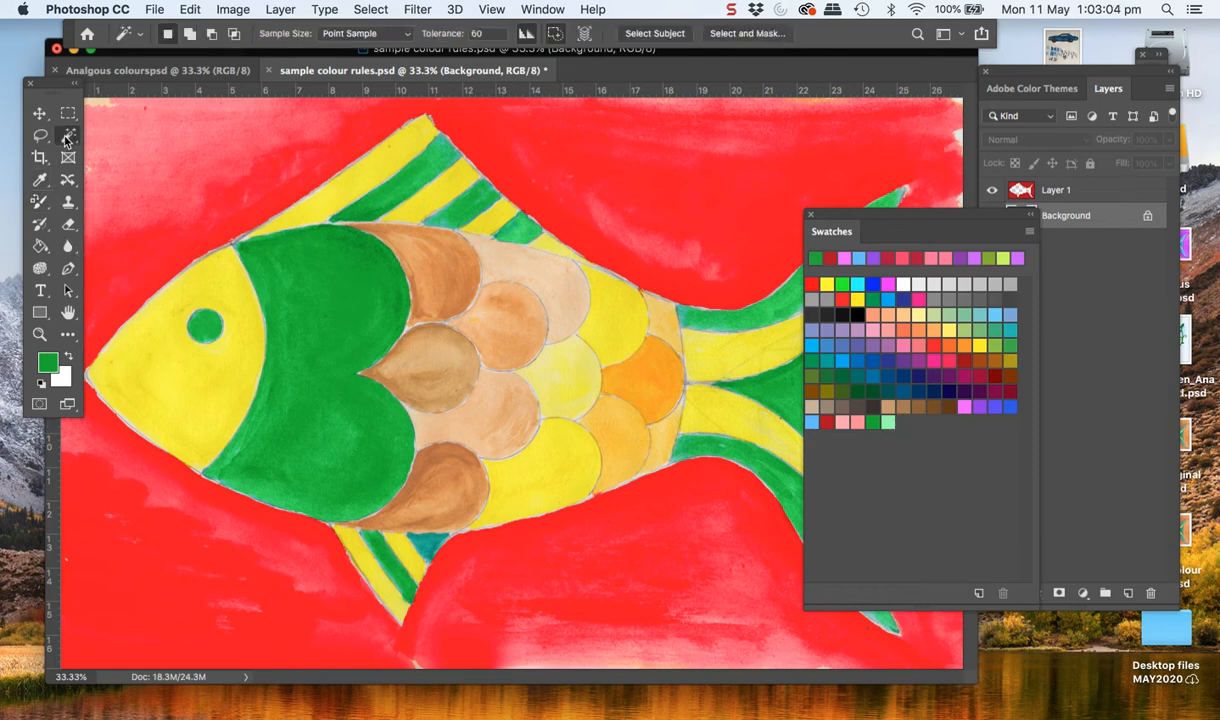
{"action": "left_click", "coordinate": [175, 361]}
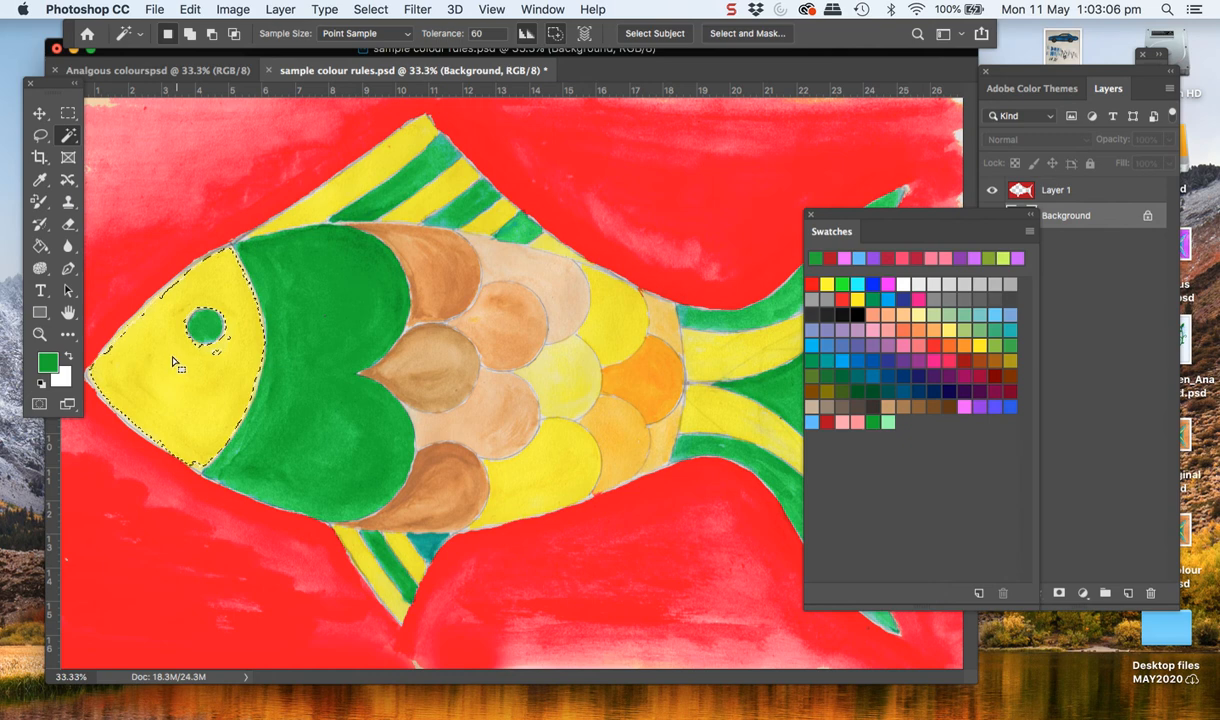
{"action": "left_click", "coordinate": [328, 205], "text": "shift"}
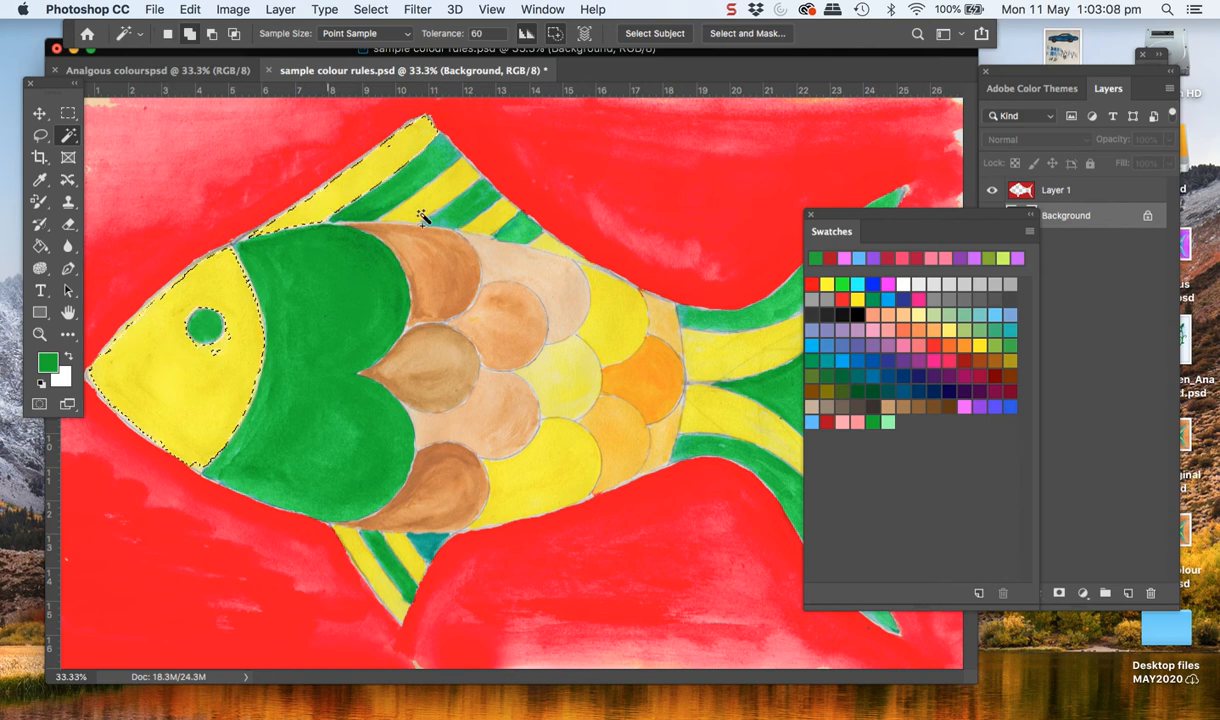
{"action": "left_click", "coordinate": [496, 228], "text": "shift"}
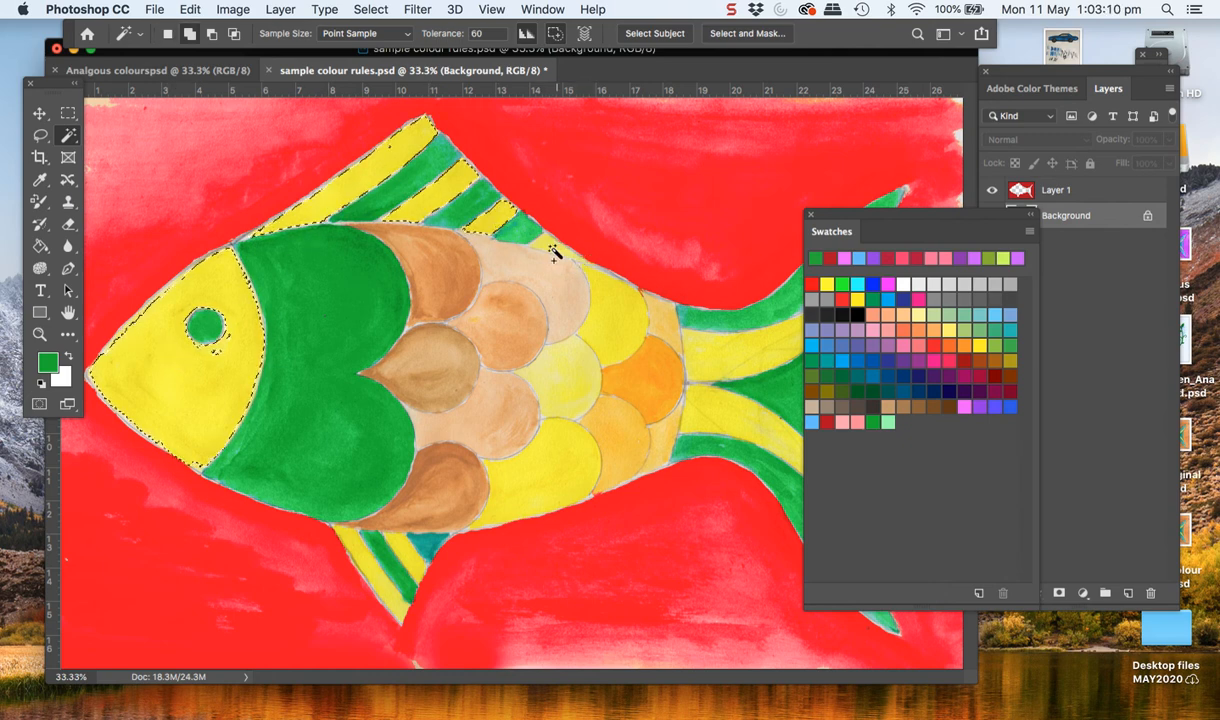
{"action": "left_click", "coordinate": [590, 316], "text": "shift"}
{"action": "left_click", "coordinate": [575, 395], "text": "shift"}
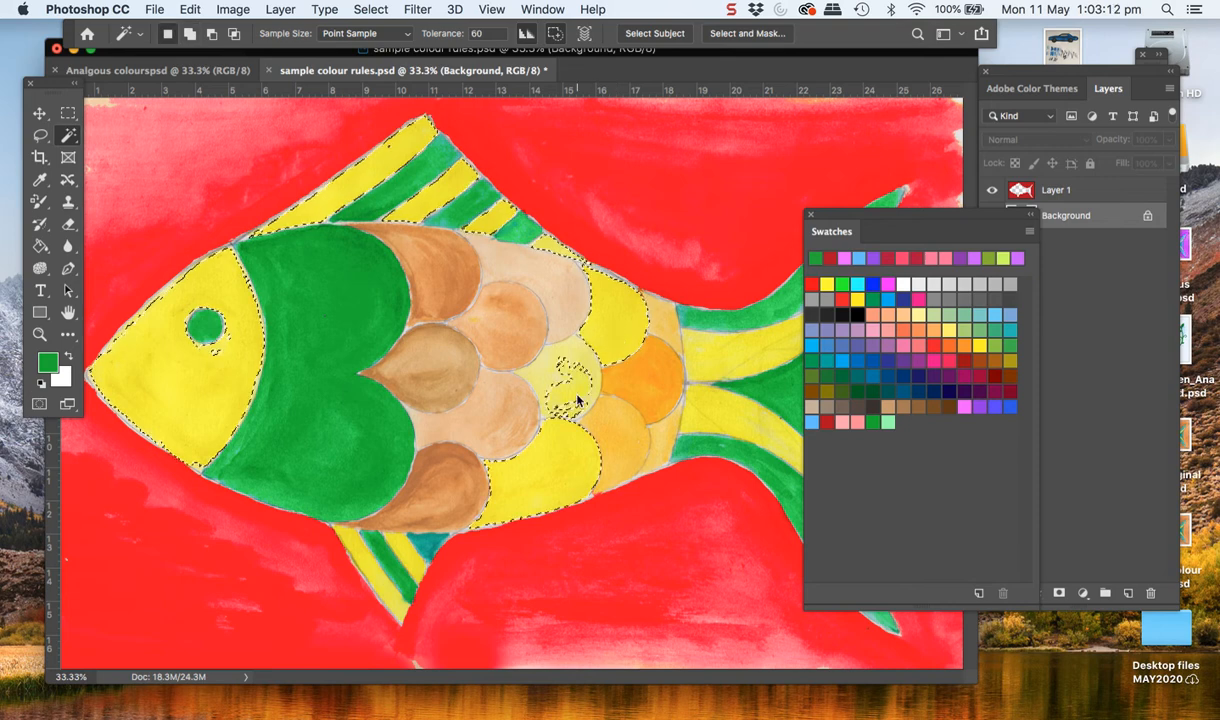
{"action": "left_click", "coordinate": [558, 376], "text": "shift"}
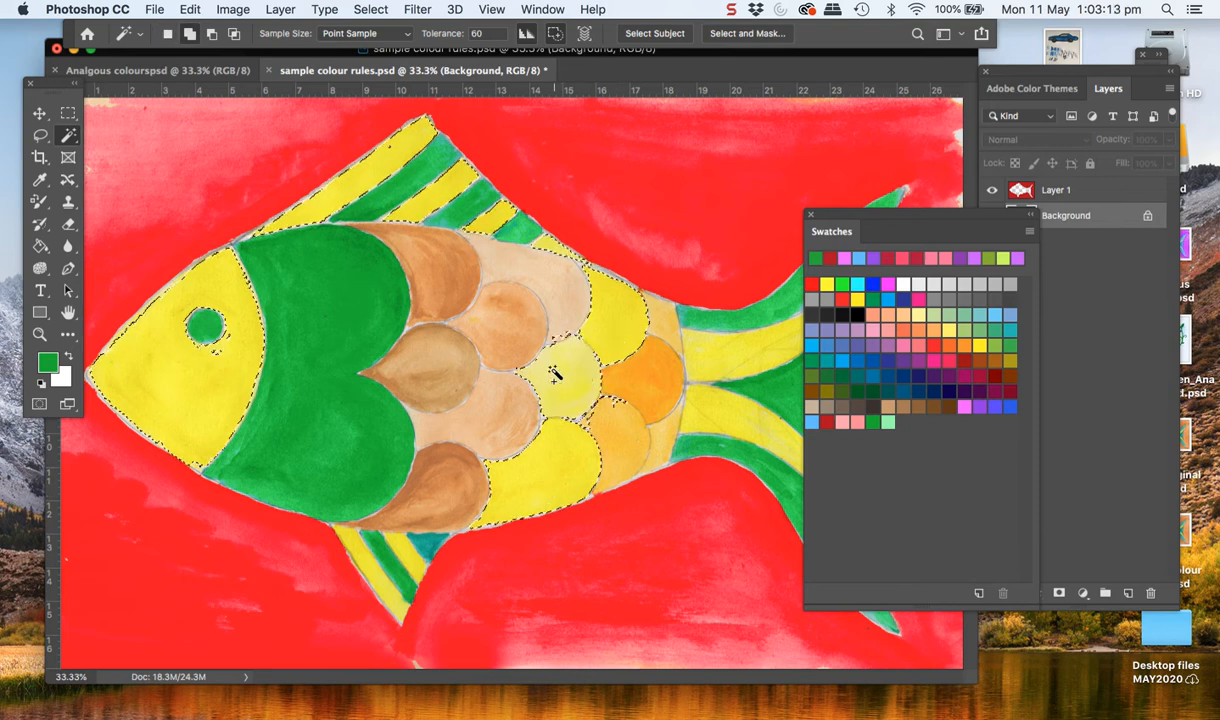
Add the orange scales near the tail and the yellow stripes of the tail and lower fin to the selection
{"action": "left_click", "coordinate": [632, 424], "text": "shift"}
{"action": "left_click", "coordinate": [605, 433], "text": "shift"}
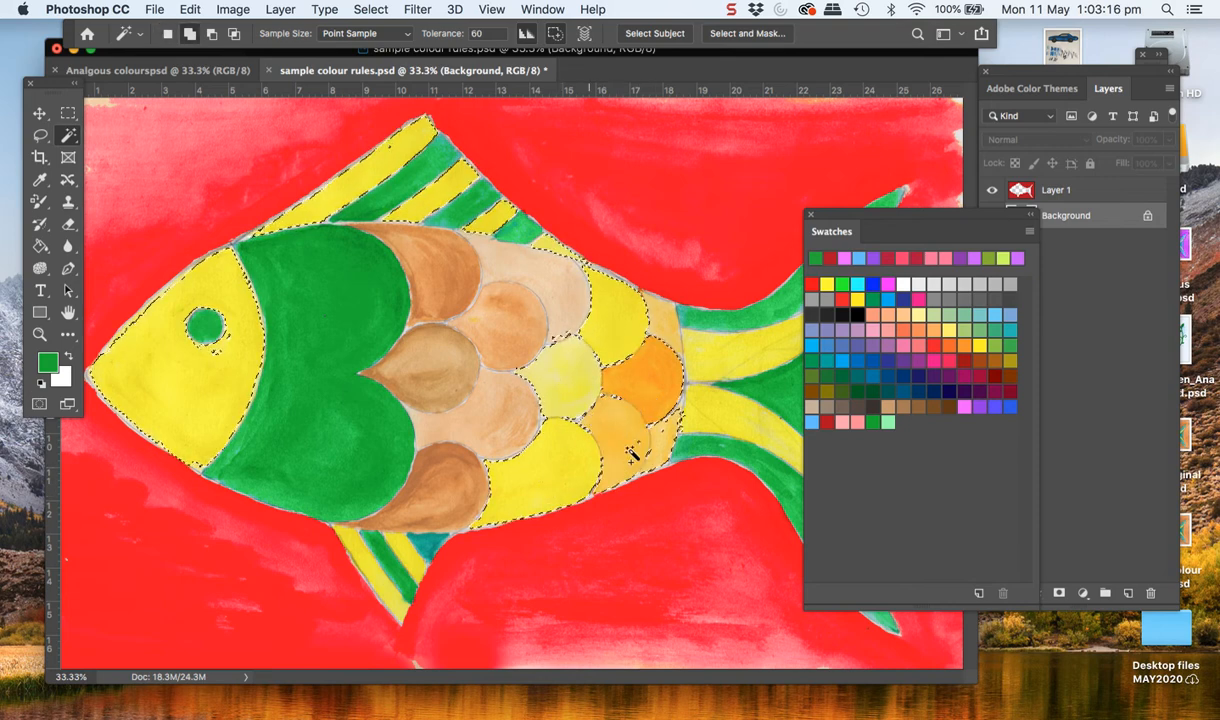
{"action": "left_click", "coordinate": [670, 402], "text": "shift"}
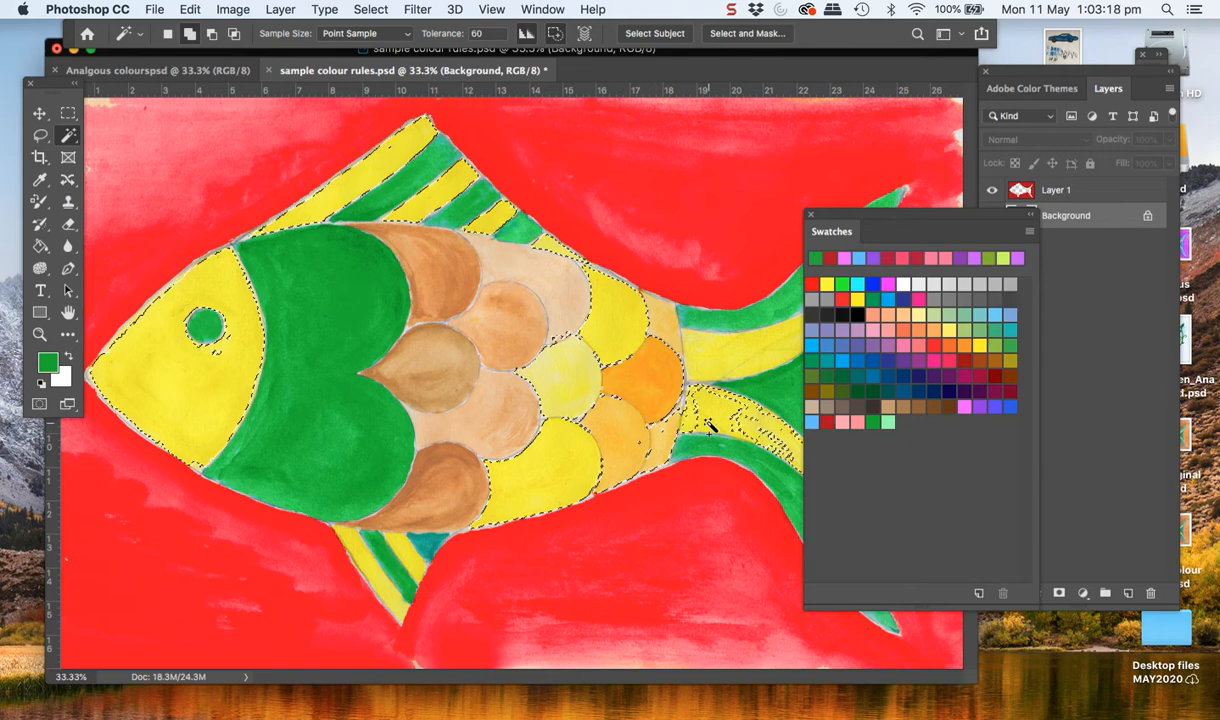
{"action": "left_click", "coordinate": [744, 432], "text": "shift"}
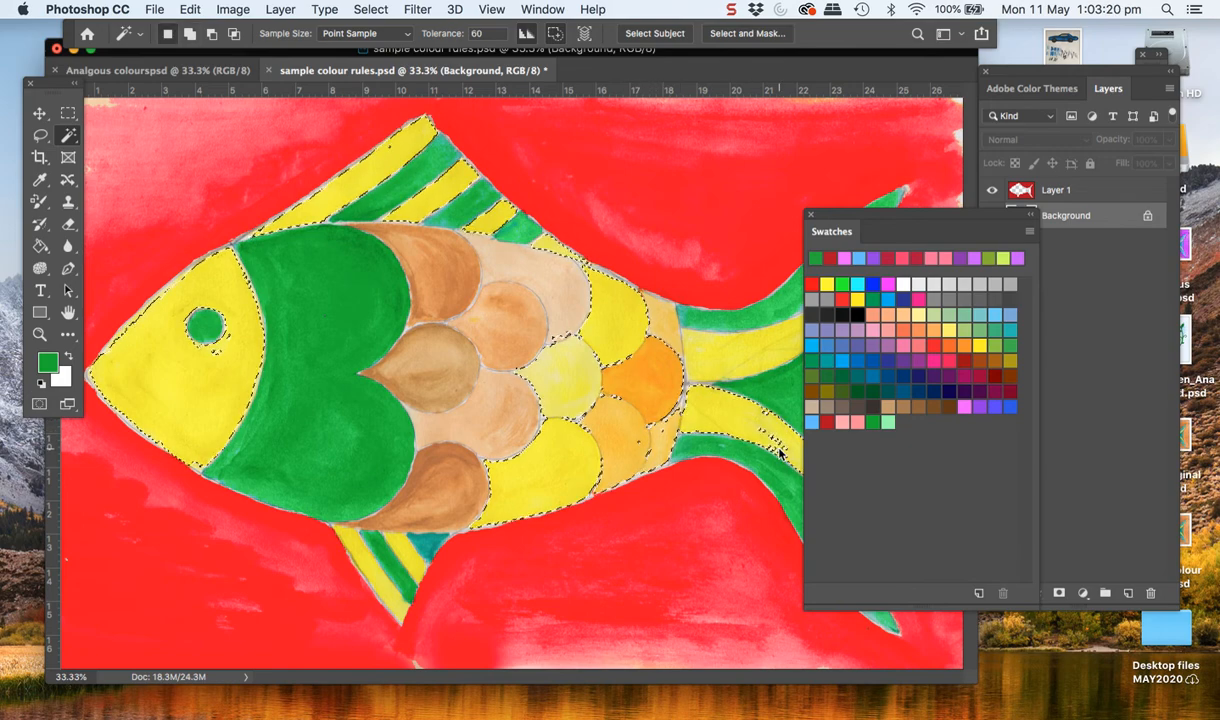
{"action": "left_click", "coordinate": [753, 379], "text": "shift"}
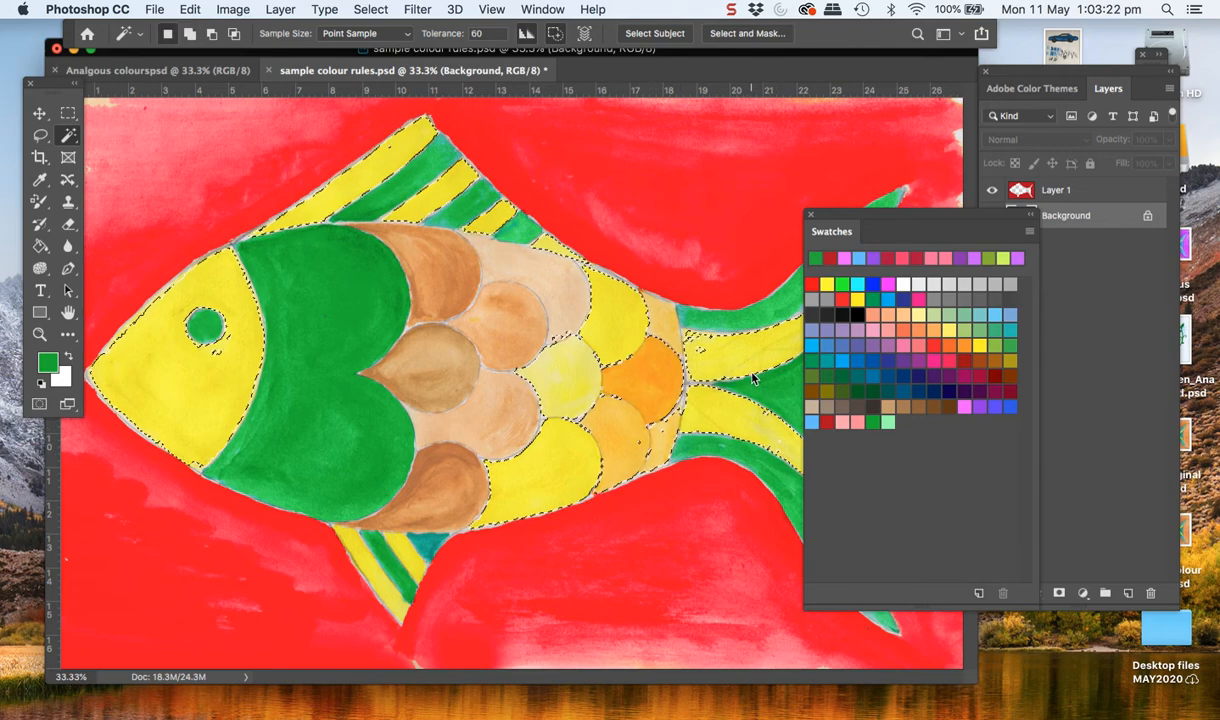
{"action": "left_click", "coordinate": [378, 541], "text": "shift"}
{"action": "left_click", "coordinate": [406, 548], "text": "shift"}
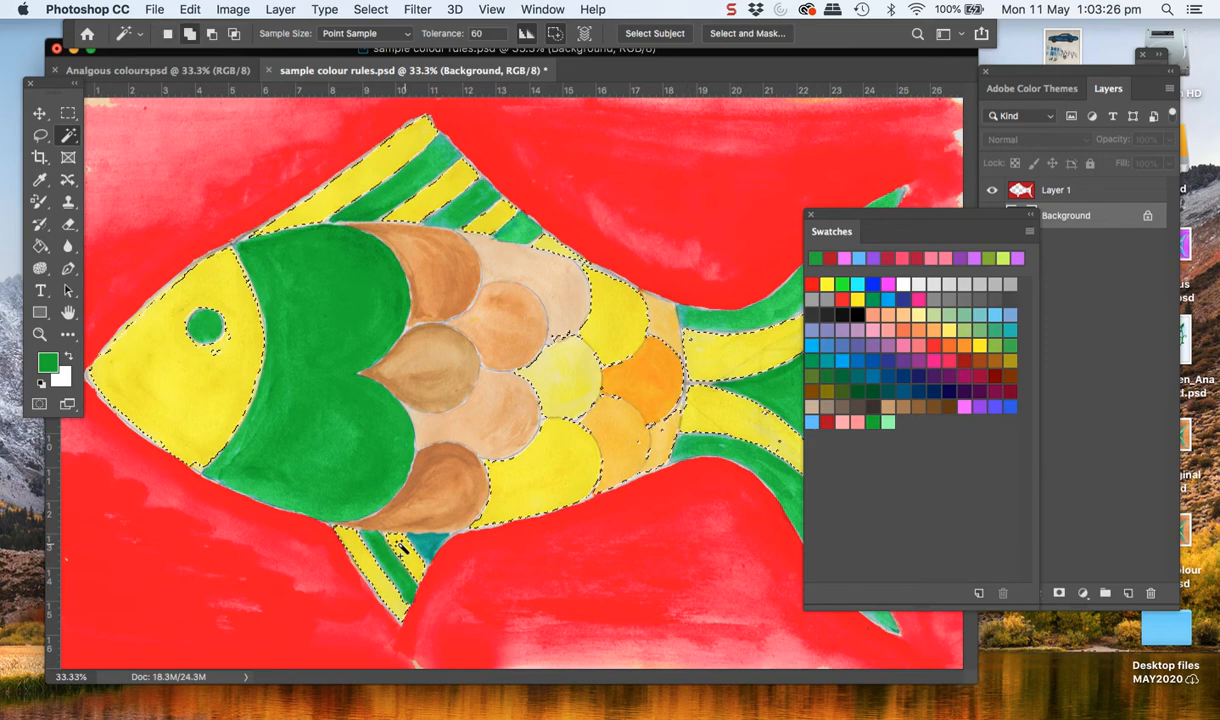
Add the brown and peach scales to the selection and make the light green swatch the foreground colour
{"action": "left_click", "coordinate": [457, 380]}
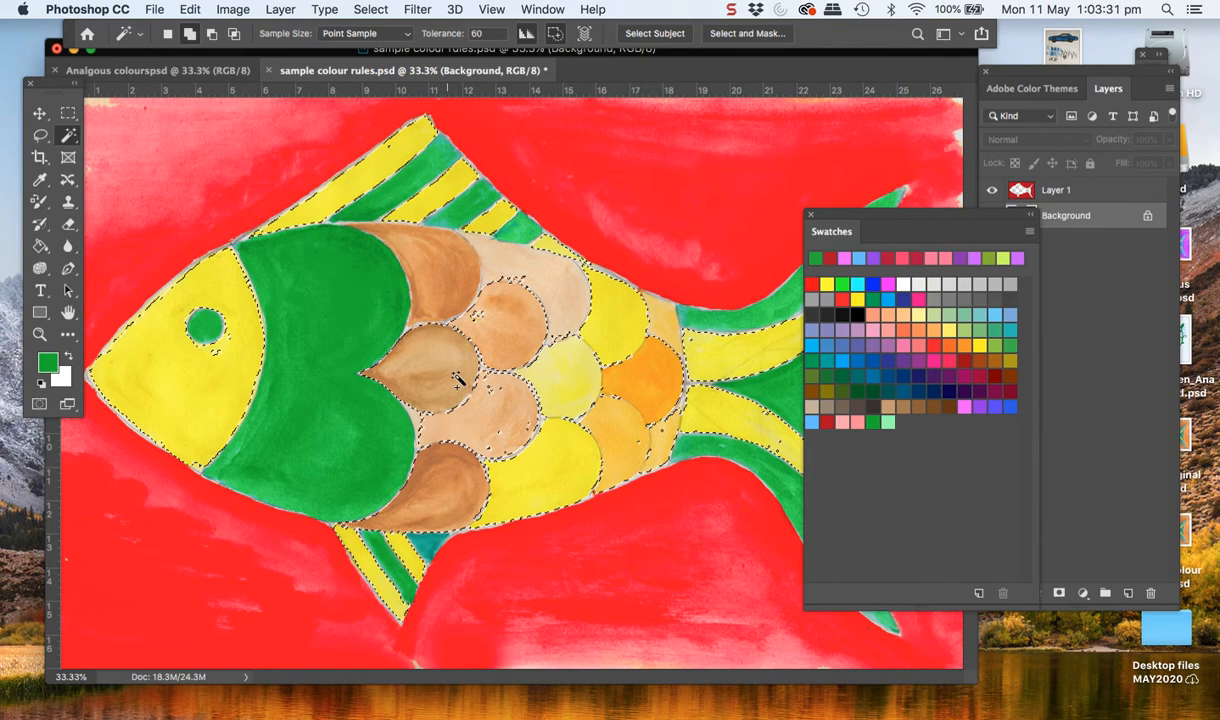
{"action": "left_click", "coordinate": [473, 322]}
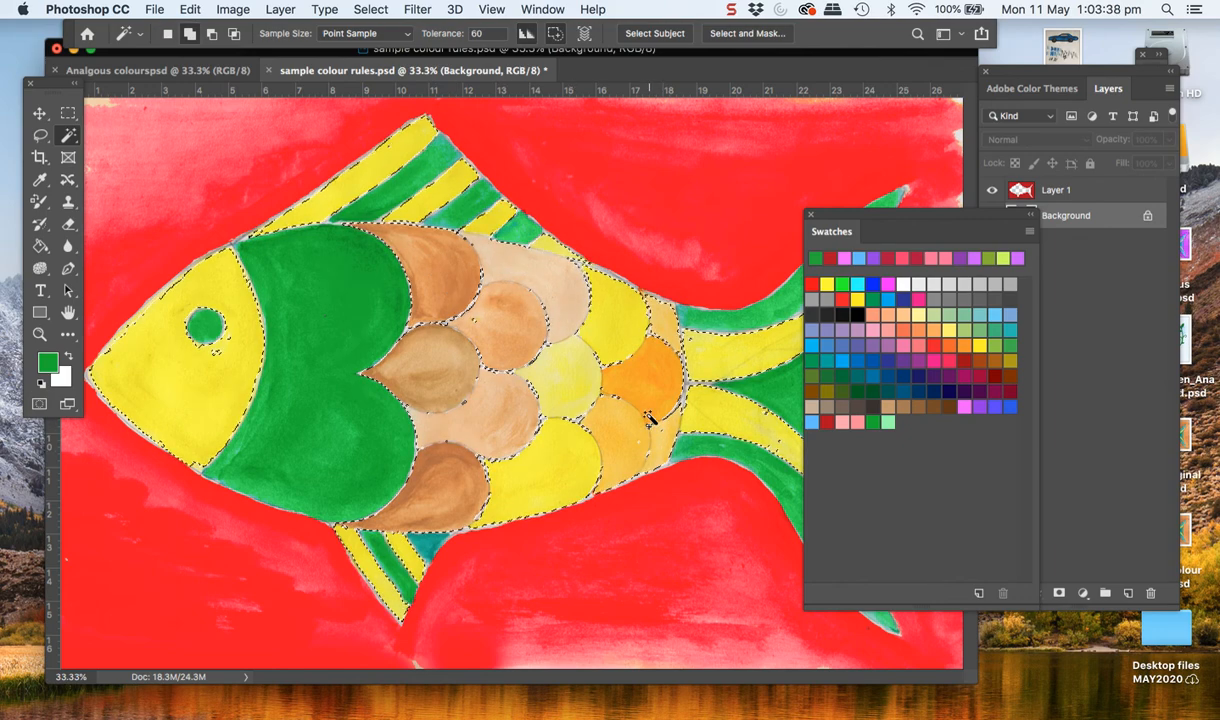
{"action": "left_click", "coordinate": [888, 420]}
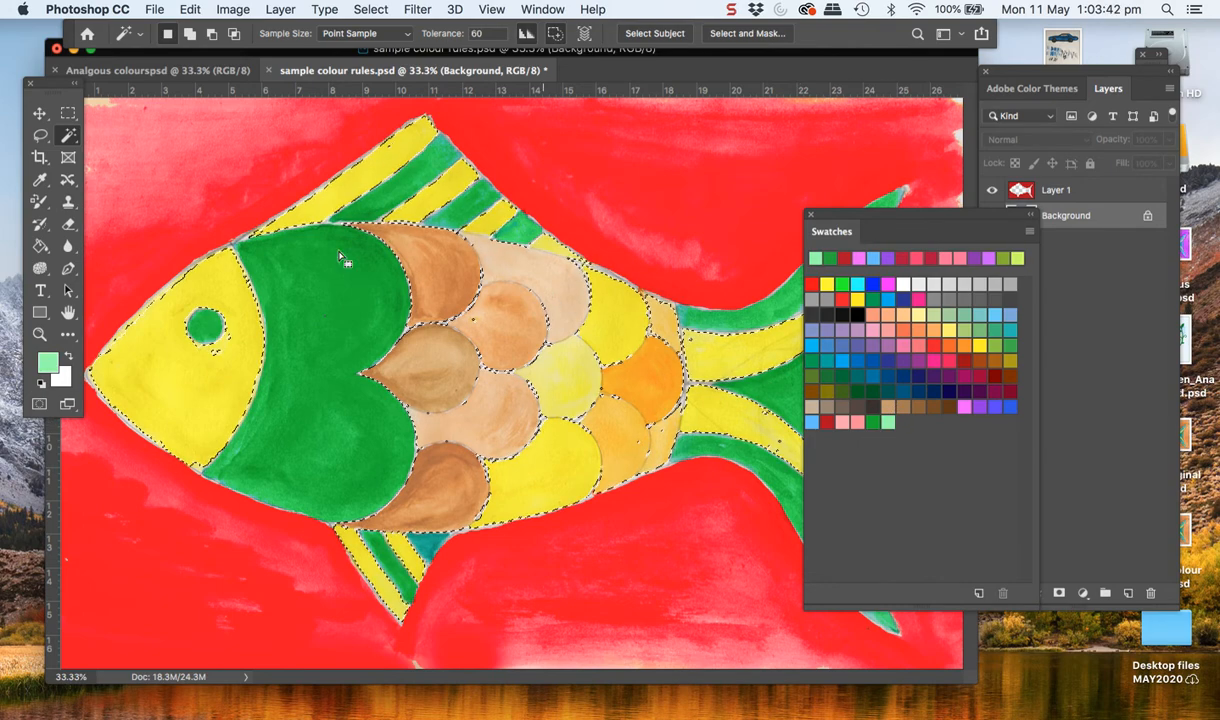
Recolour the selected head, scales and fin and tail stripes light green with the Color Replacement tool
{"action": "left_click", "coordinate": [40, 200]}
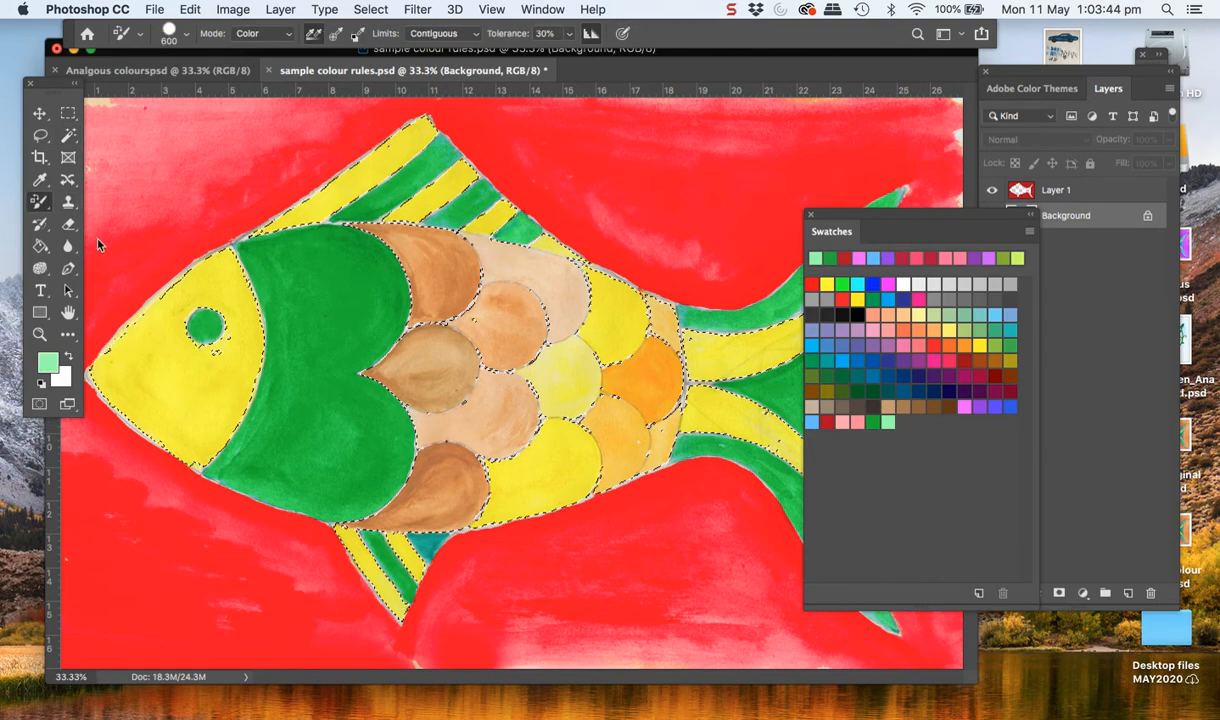
{"action": "mouse_move", "coordinate": [169, 368]}
{"action": "left_mouse_down"}
{"action": "mouse_move", "coordinate": [248, 319]}
{"action": "mouse_move", "coordinate": [320, 185]}
{"action": "mouse_move", "coordinate": [420, 195]}
{"action": "mouse_move", "coordinate": [485, 251]}
{"action": "mouse_move", "coordinate": [578, 373]}
{"action": "mouse_move", "coordinate": [540, 300]}
{"action": "mouse_move", "coordinate": [470, 460]}
{"action": "mouse_move", "coordinate": [400, 400]}
{"action": "mouse_move", "coordinate": [641, 438]}
{"action": "mouse_move", "coordinate": [680, 350]}
{"action": "mouse_move", "coordinate": [475, 397]}
{"action": "left_mouse_up"}
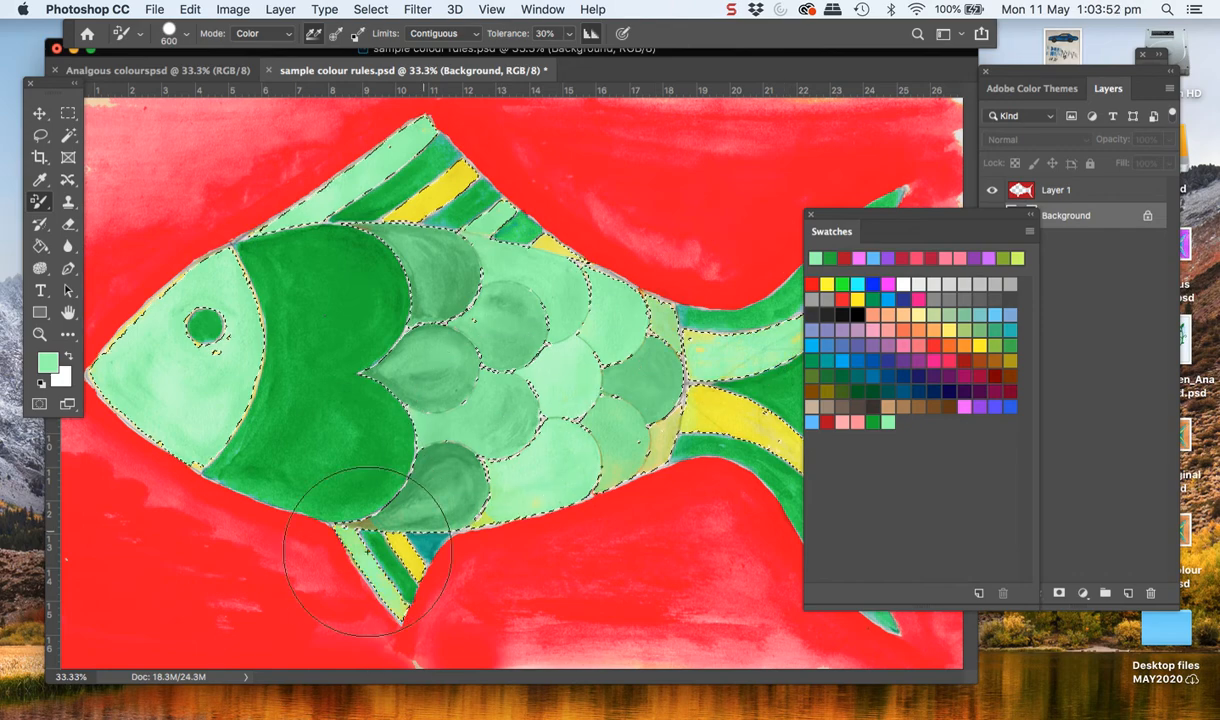
{"action": "key", "text": "ctrl+d"}
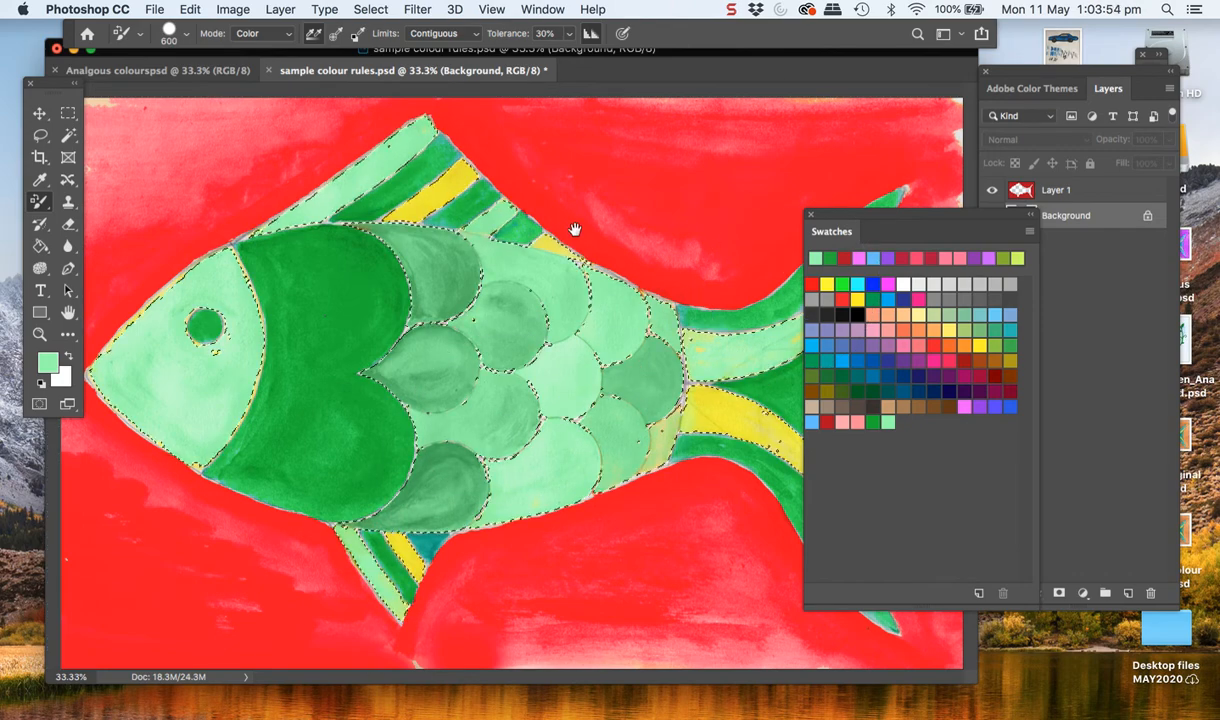
{"action": "left_click_drag", "start_coordinate": [636, 74], "coordinate": [438, 54]}
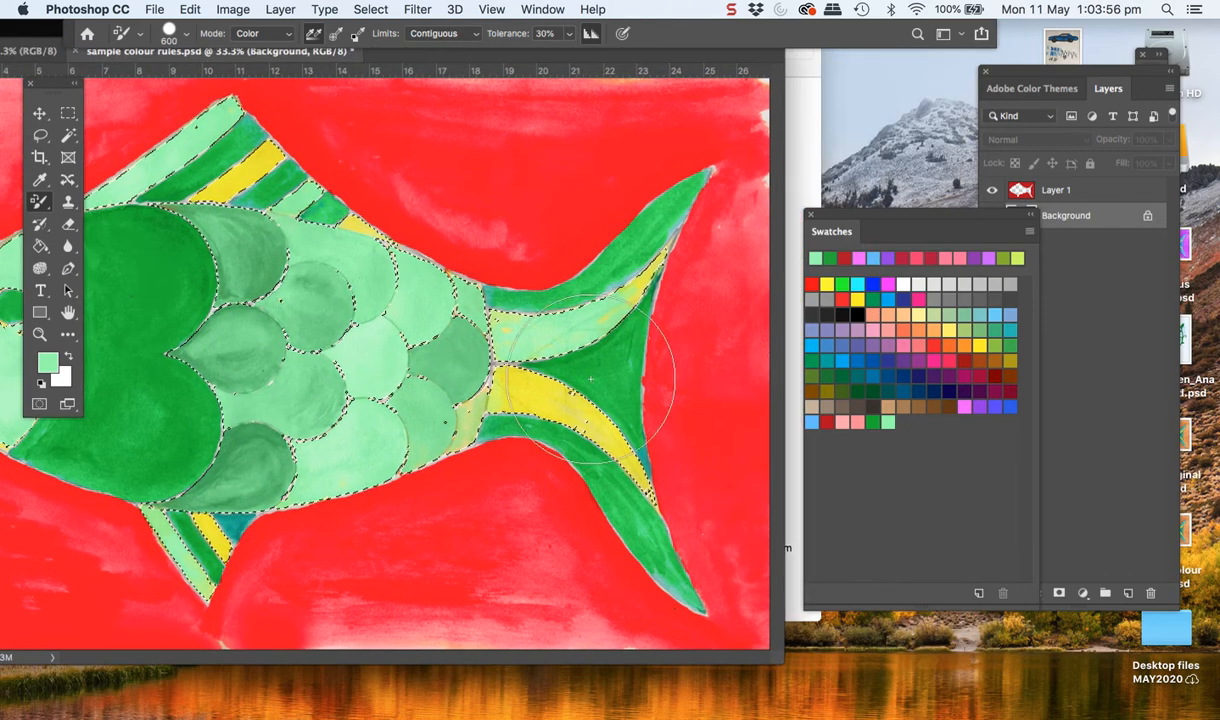
{"action": "mouse_move", "coordinate": [586, 411]}
{"action": "left_mouse_down"}
{"action": "mouse_move", "coordinate": [610, 517]}
{"action": "mouse_move", "coordinate": [463, 381]}
{"action": "mouse_move", "coordinate": [330, 470]}
{"action": "mouse_move", "coordinate": [195, 480]}
{"action": "mouse_move", "coordinate": [230, 527]}
{"action": "mouse_move", "coordinate": [174, 451]}
{"action": "mouse_move", "coordinate": [300, 255]}
{"action": "mouse_move", "coordinate": [180, 190]}
{"action": "mouse_move", "coordinate": [252, 252]}
{"action": "mouse_move", "coordinate": [300, 200]}
{"action": "mouse_move", "coordinate": [290, 205]}
{"action": "mouse_move", "coordinate": [400, 338]}
{"action": "left_mouse_up"}
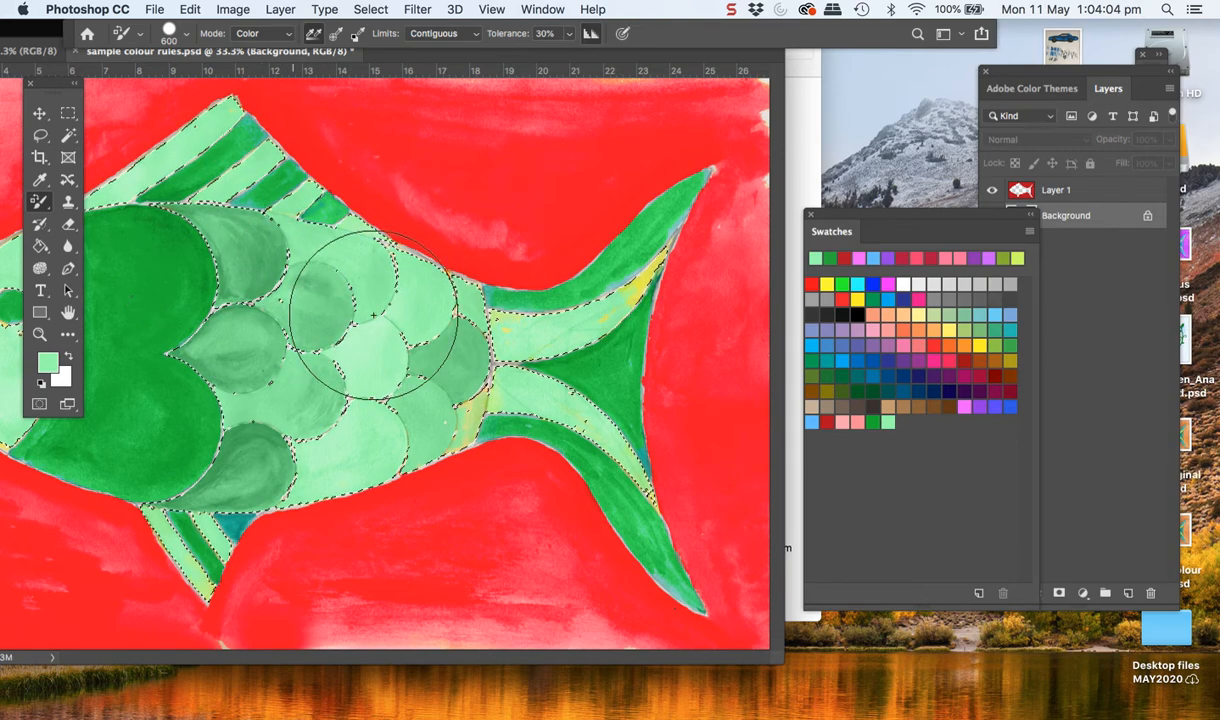
{"action": "key", "text": "super+d"}
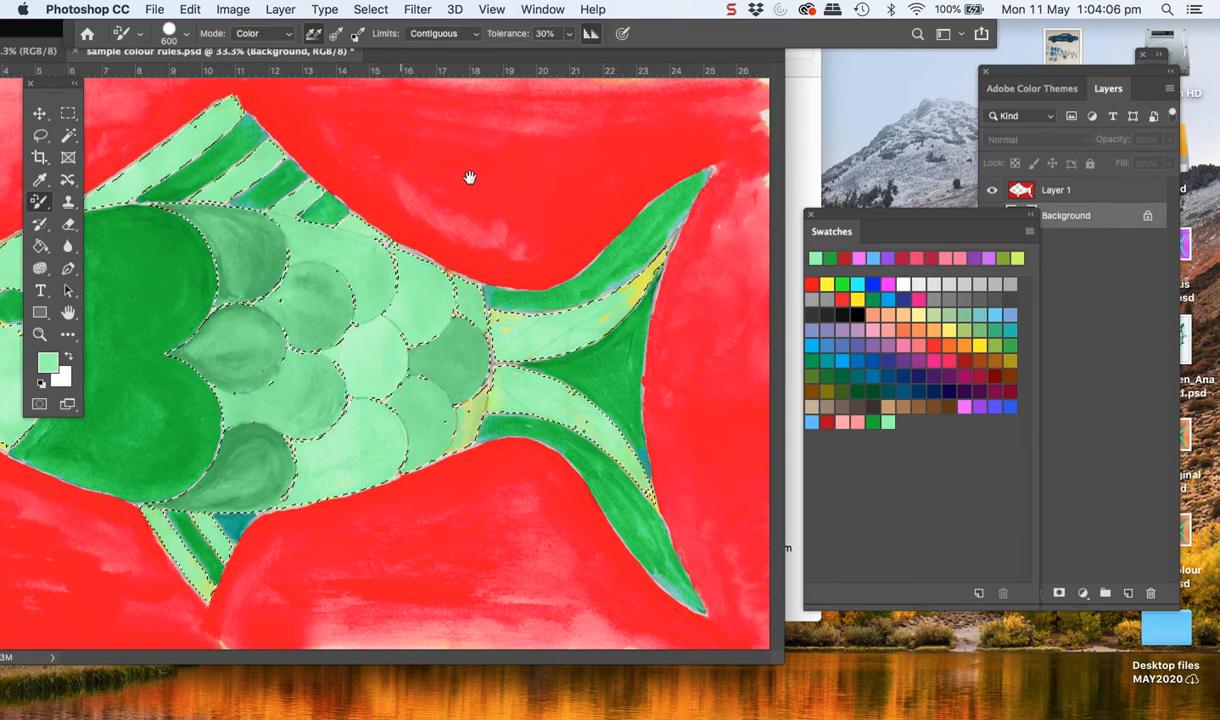
{"action": "left_click_drag", "start_coordinate": [335, 55], "coordinate": [416, 56]}
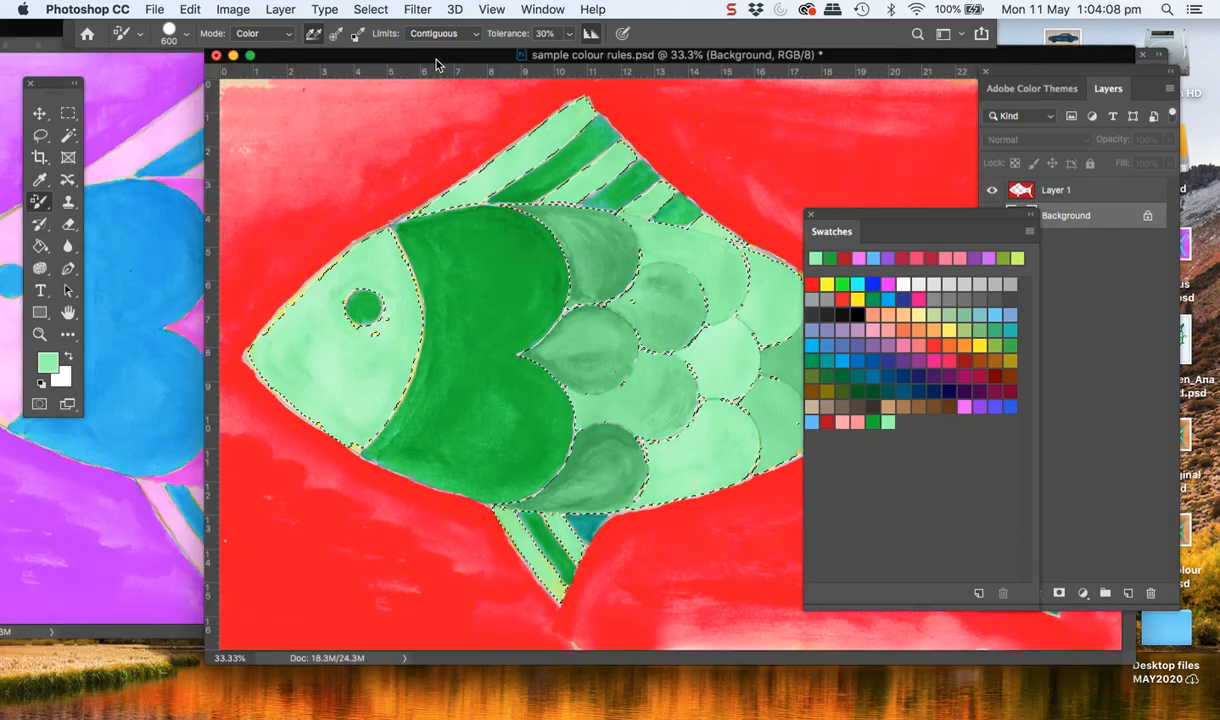
Fill the selected areas with light green on a new layer, set its blending mode to Overlay and hide it
{"action": "left_click", "coordinate": [1080, 258]}
{"action": "left_click", "coordinate": [1128, 593]}
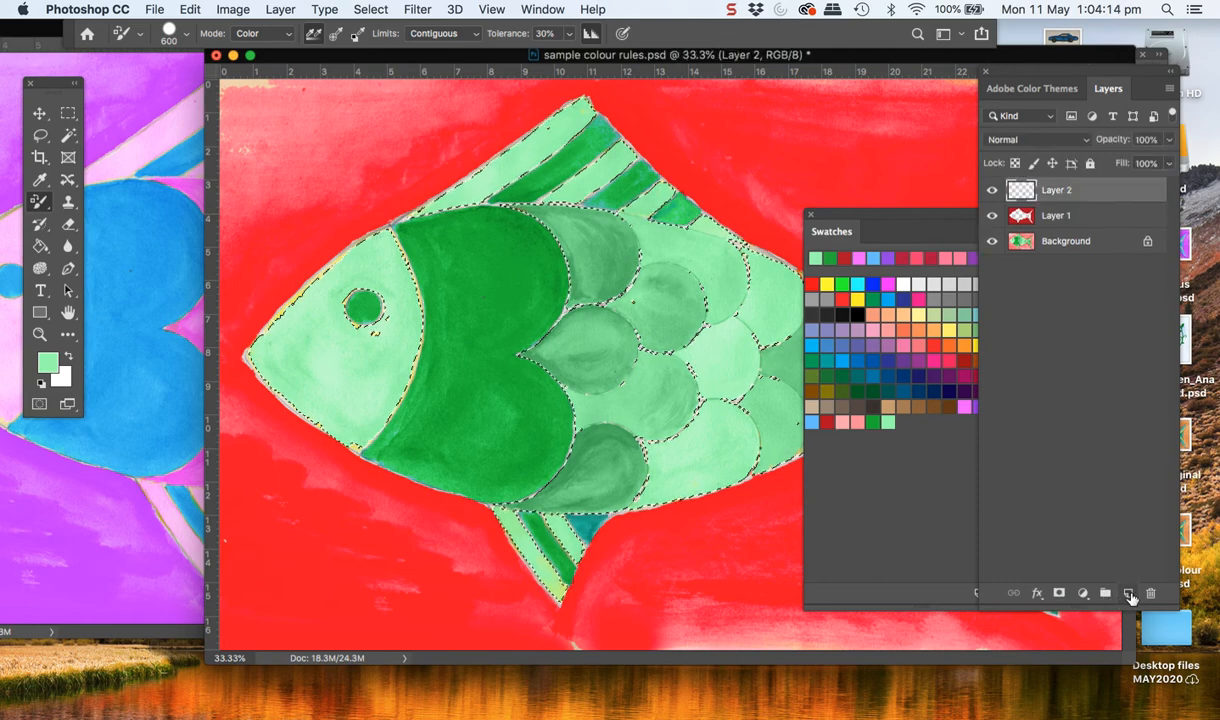
{"action": "left_click", "coordinate": [40, 245]}
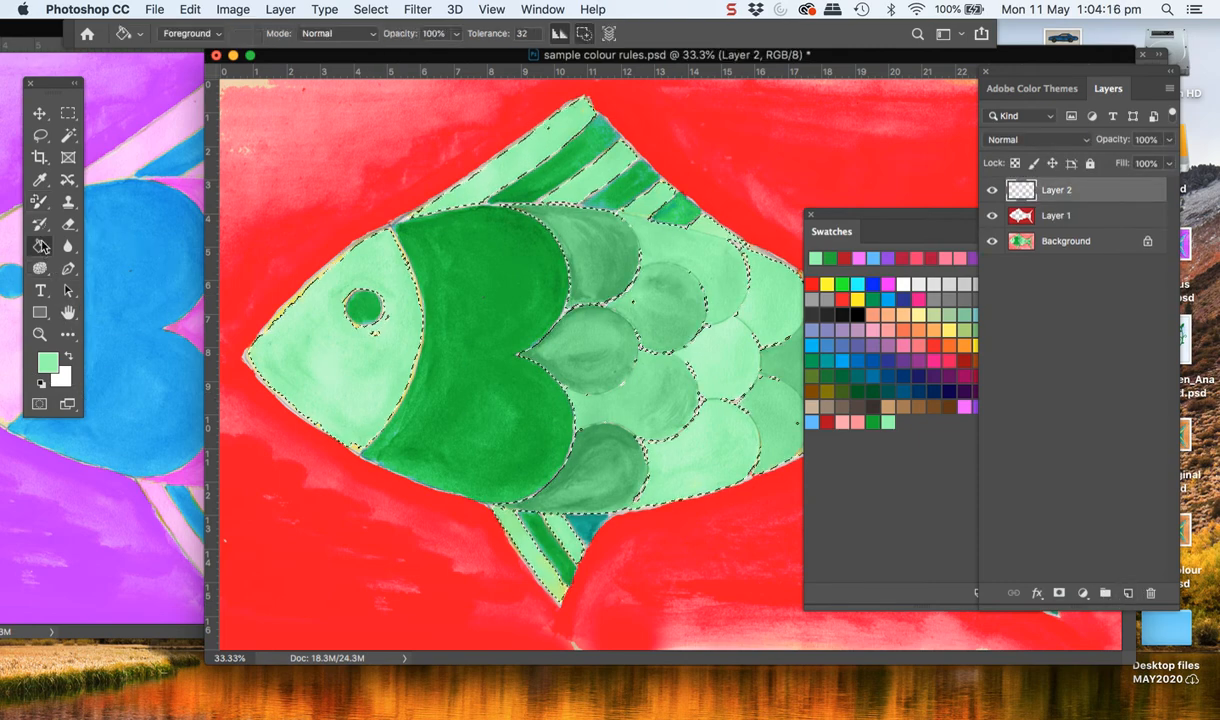
{"action": "left_click", "coordinate": [438, 370]}
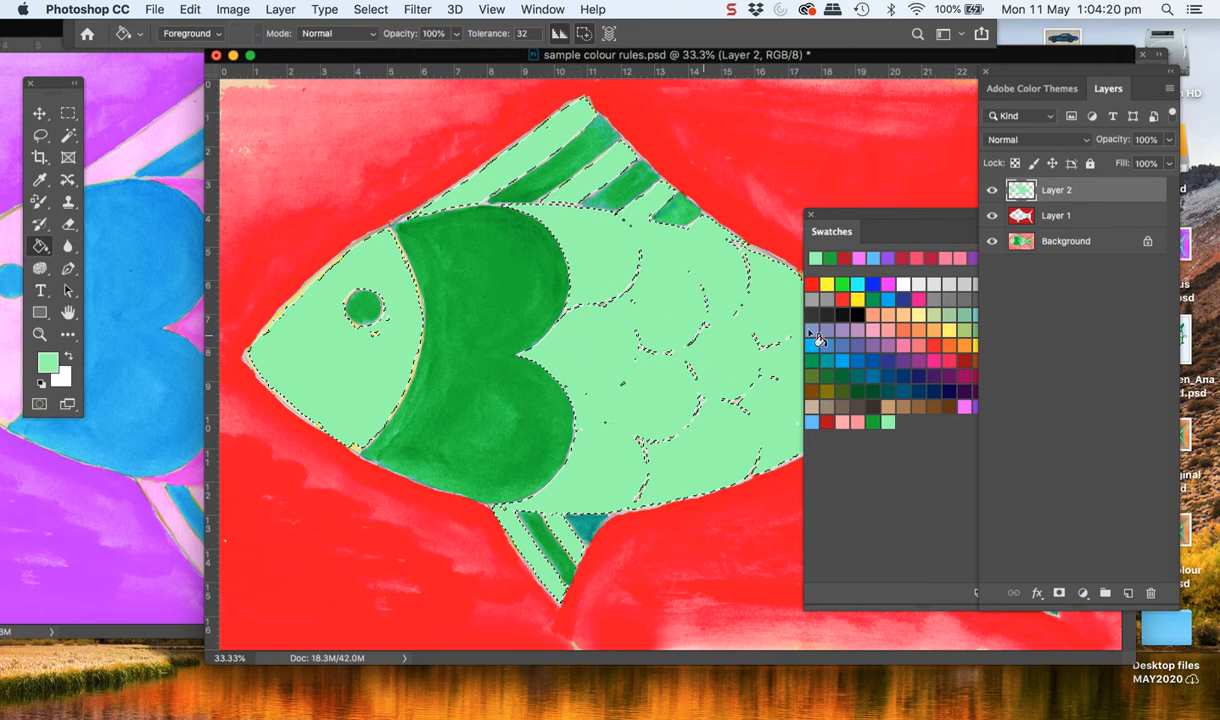
{"action": "left_click", "coordinate": [1086, 145]}
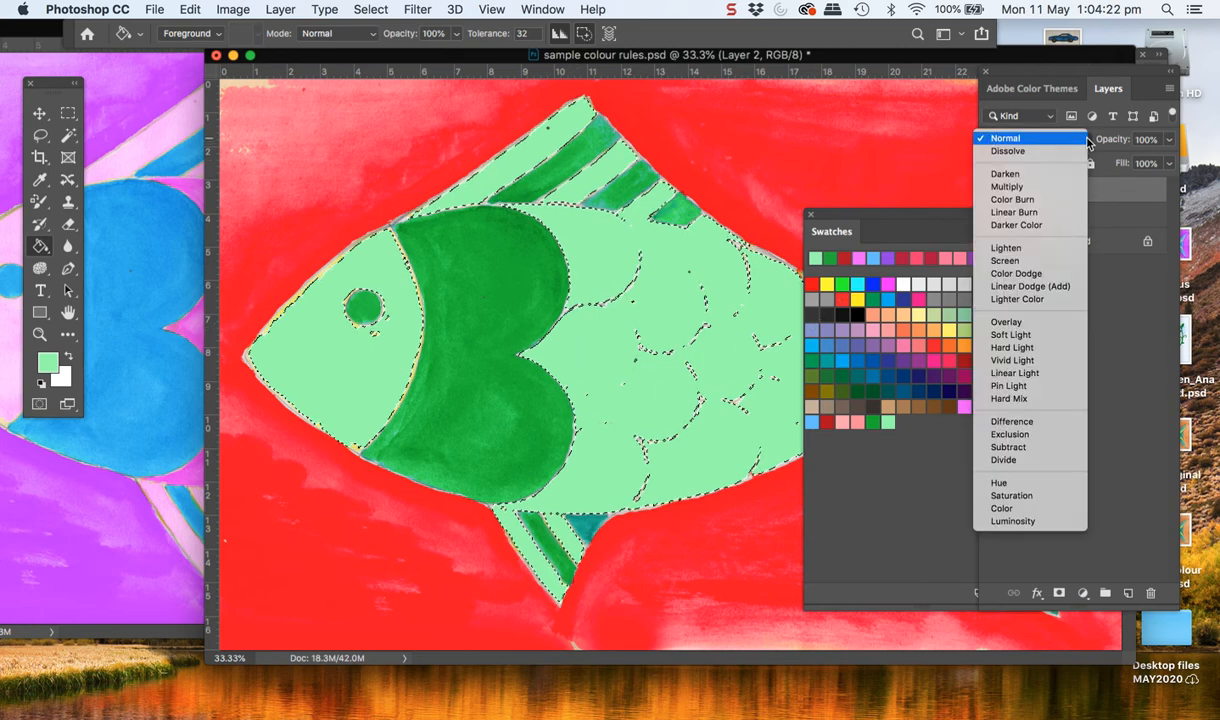
{"action": "left_click", "coordinate": [1007, 323]}
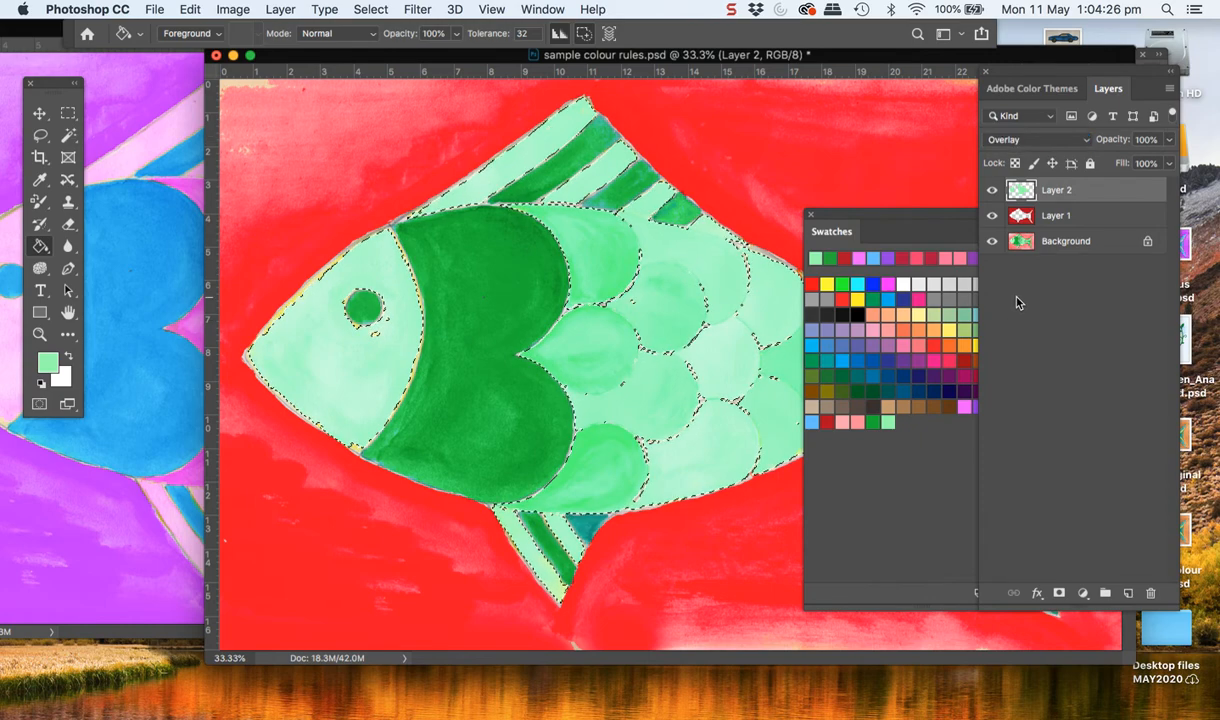
{"action": "left_click", "coordinate": [992, 192]}
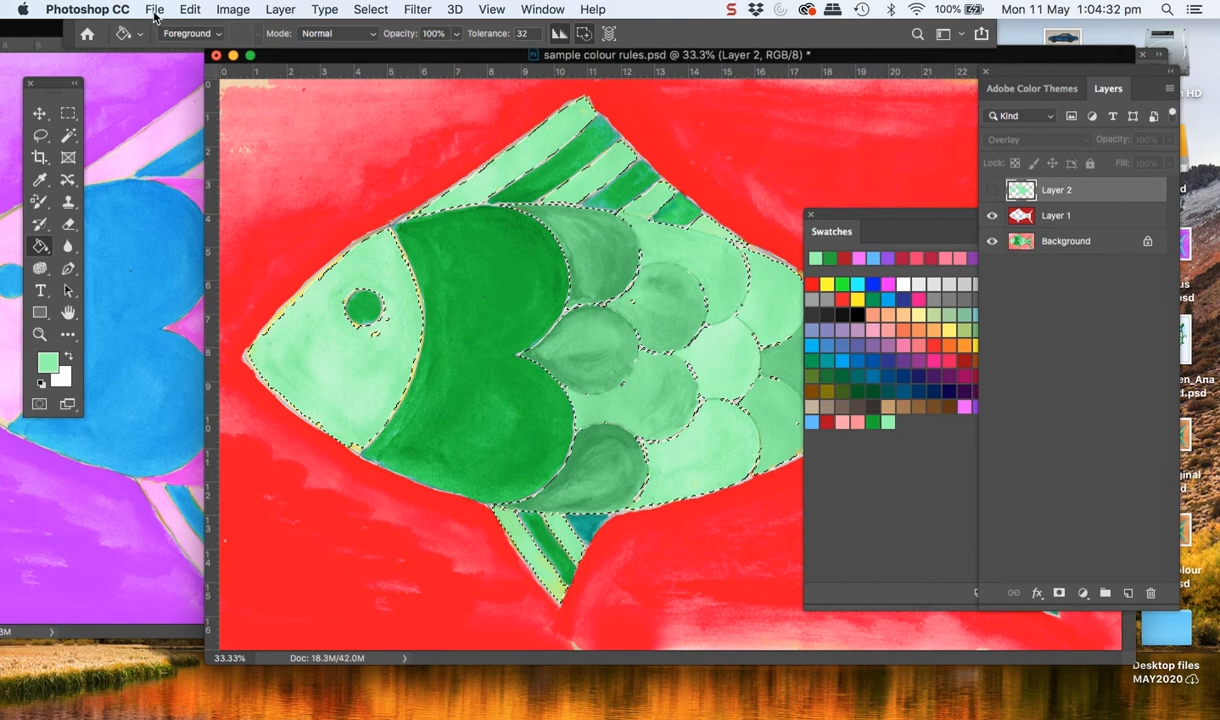
Clear the selection and delete the hidden Layer 2
{"action": "left_click_drag", "start_coordinate": [294, 58], "coordinate": [109, 31]}
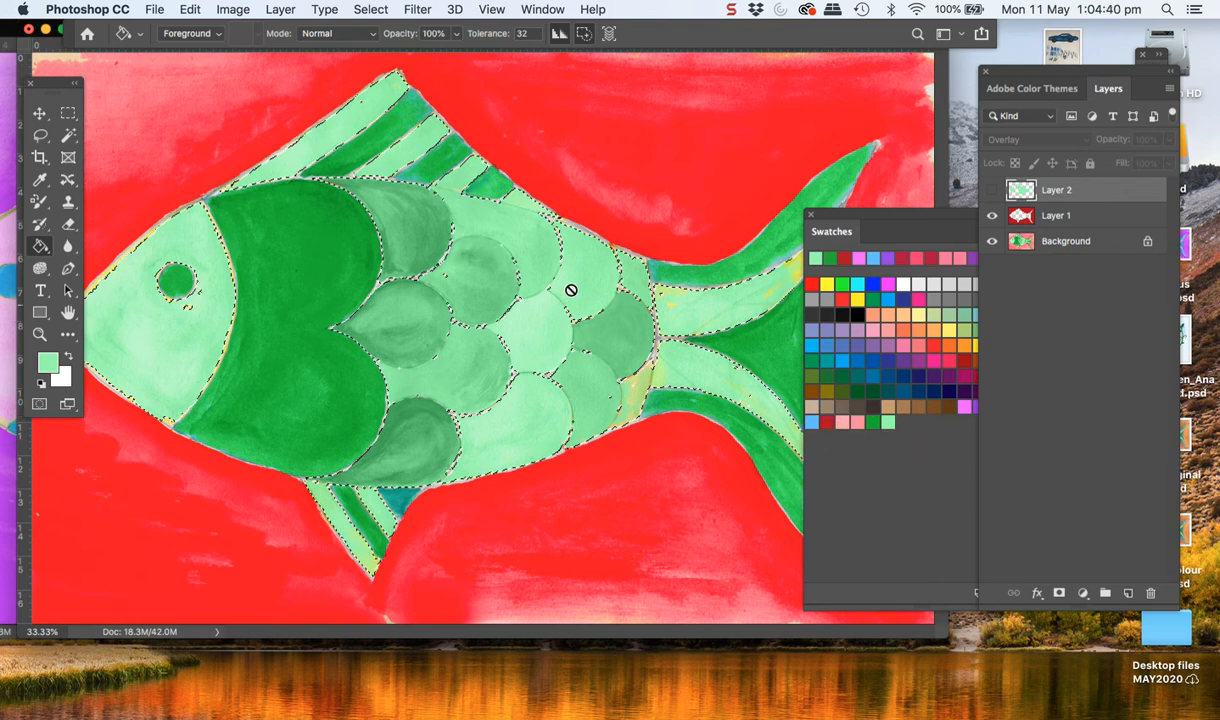
{"action": "key", "text": "super+d"}
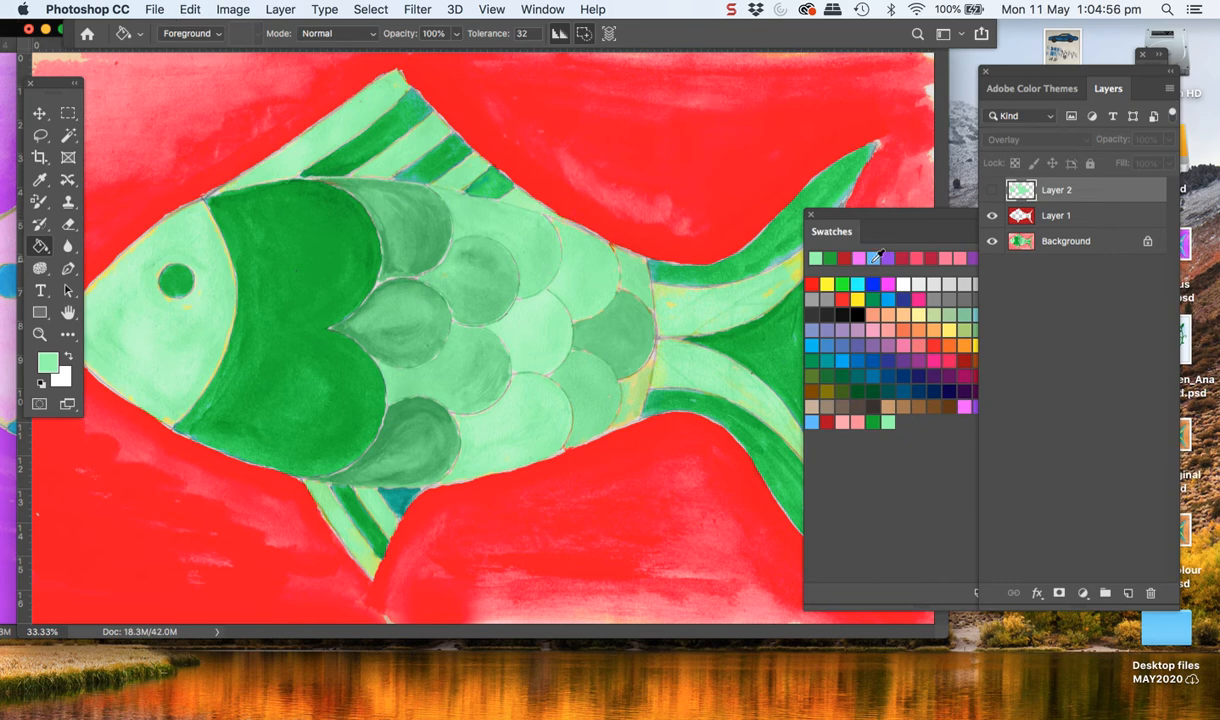
{"action": "left_click", "coordinate": [1066, 220]}
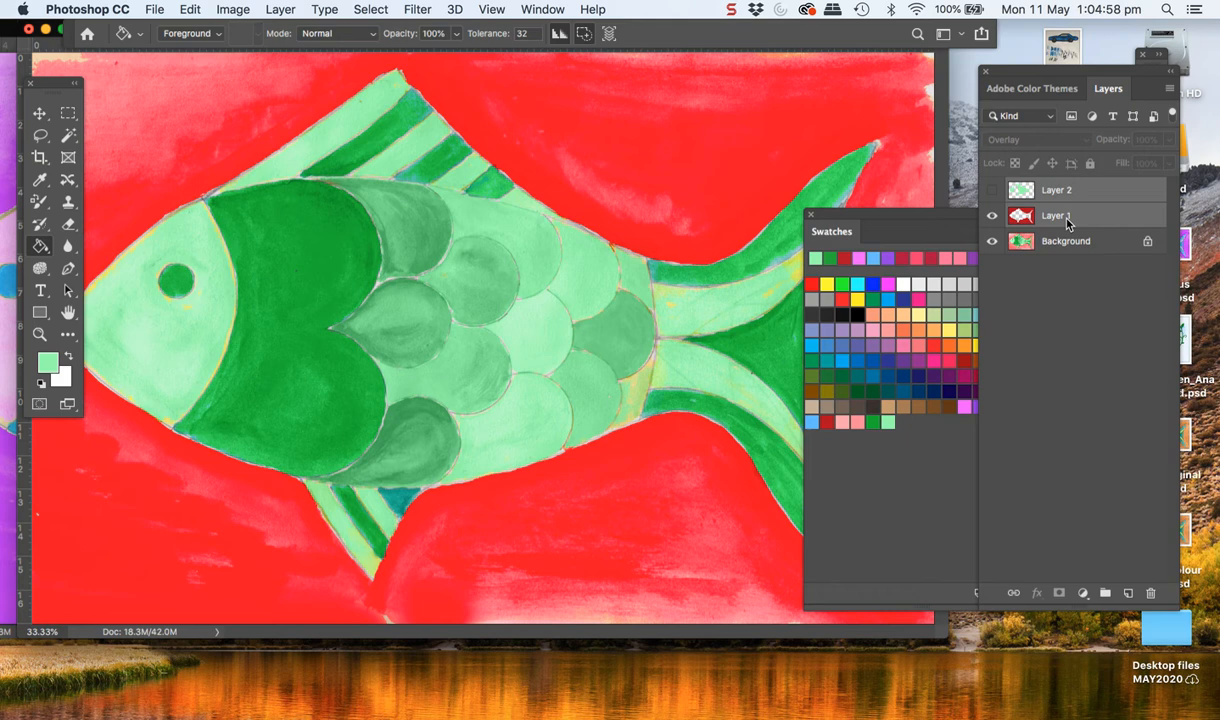
{"action": "left_click", "coordinate": [1066, 196]}
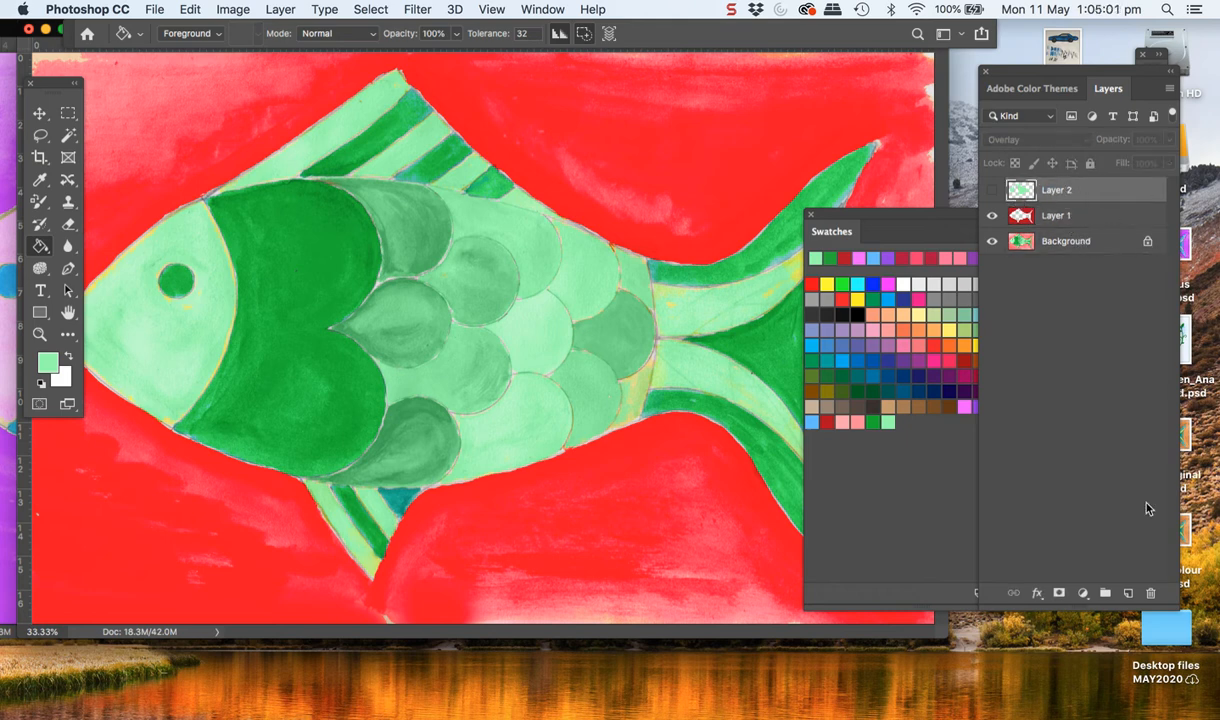
{"action": "left_click", "coordinate": [1150, 592]}
{"action": "left_click", "coordinate": [733, 269]}
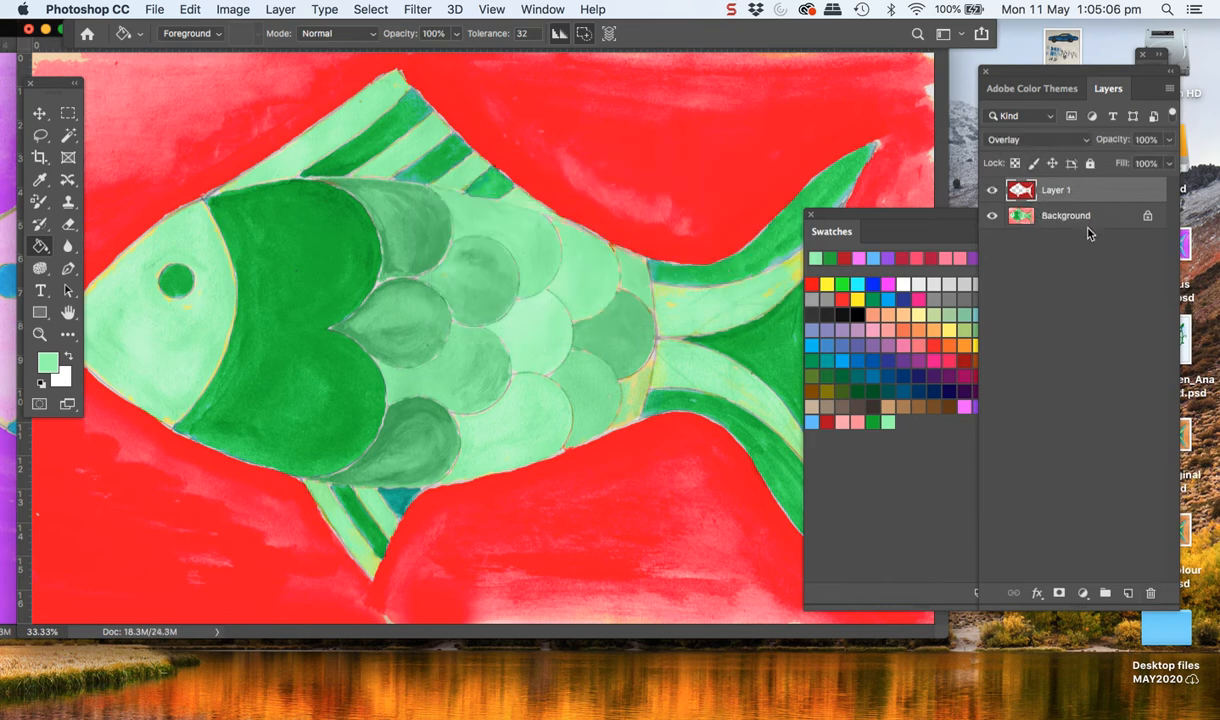
Merge the visible layers and save the image in Photoshop format on the Desktop as "Complimentary oppositespsd"
{"action": "left_click", "coordinate": [1170, 89]}
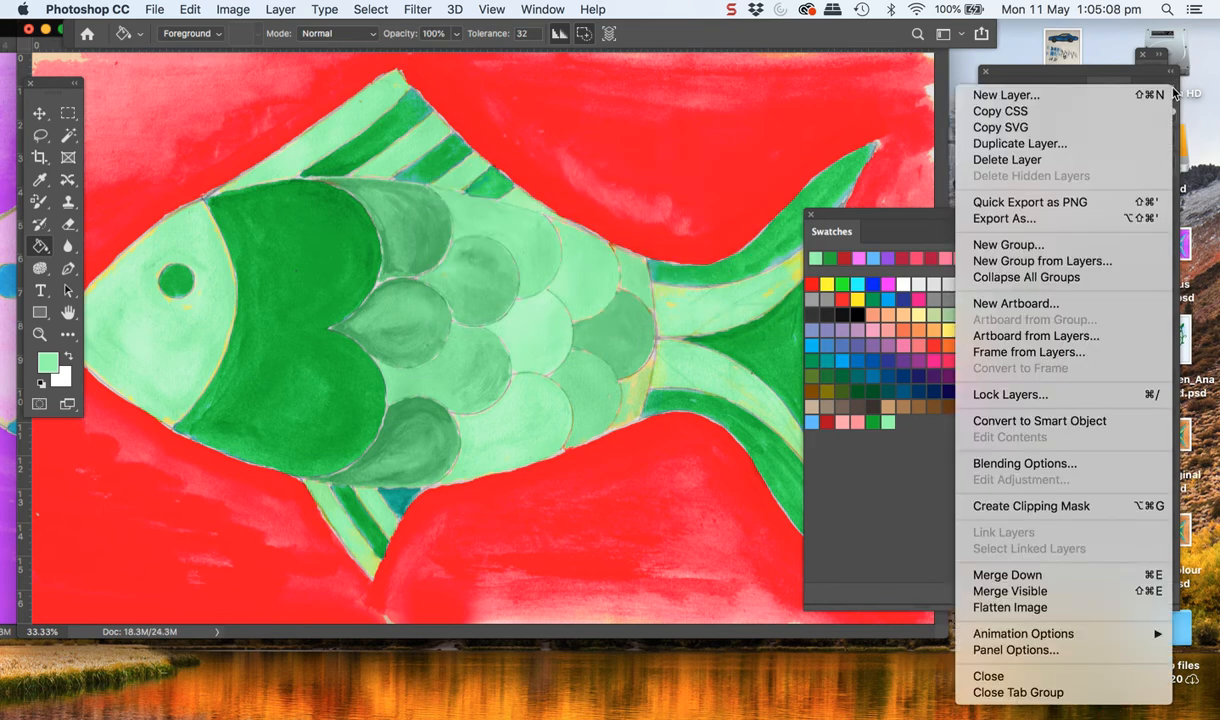
{"action": "left_click", "coordinate": [1020, 592]}
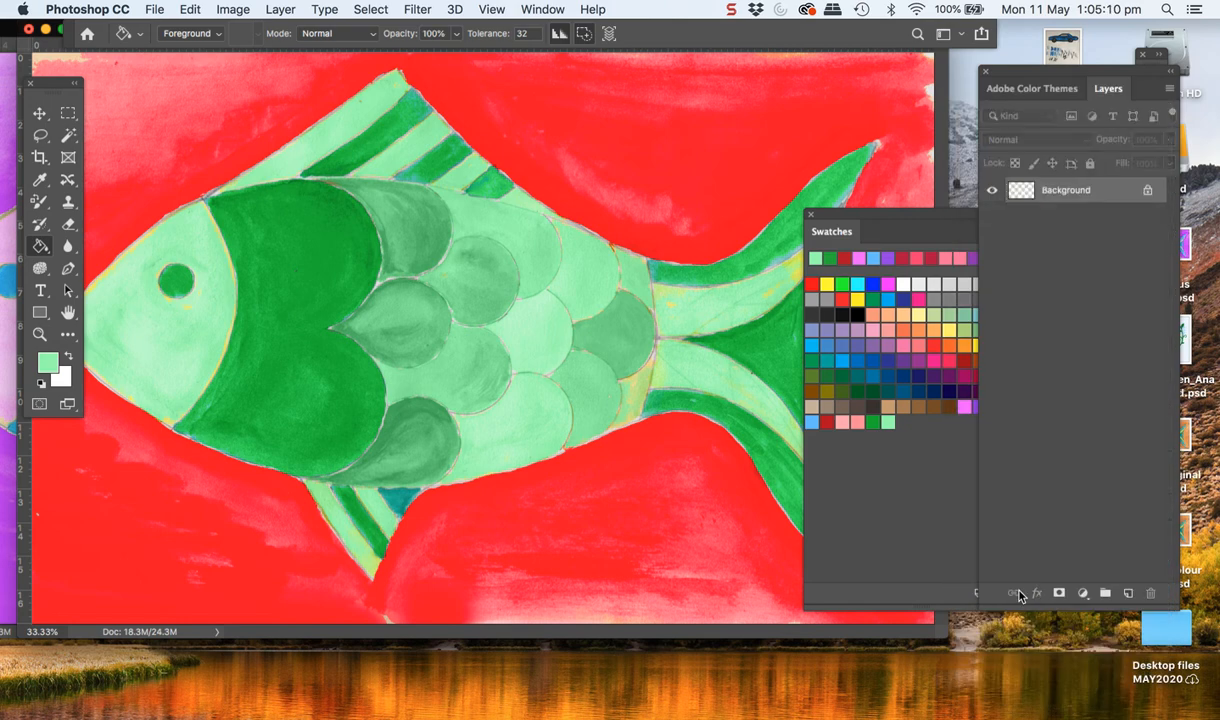
{"action": "left_click", "coordinate": [151, 9]}
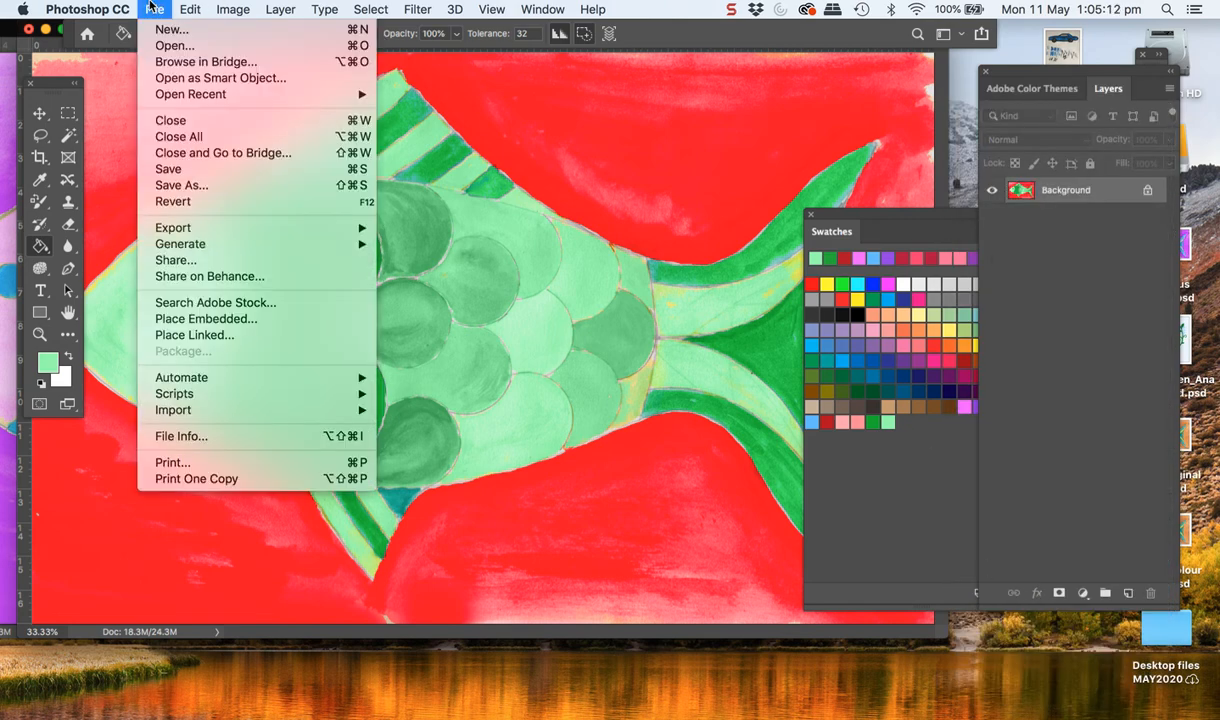
{"action": "left_click", "coordinate": [165, 187]}
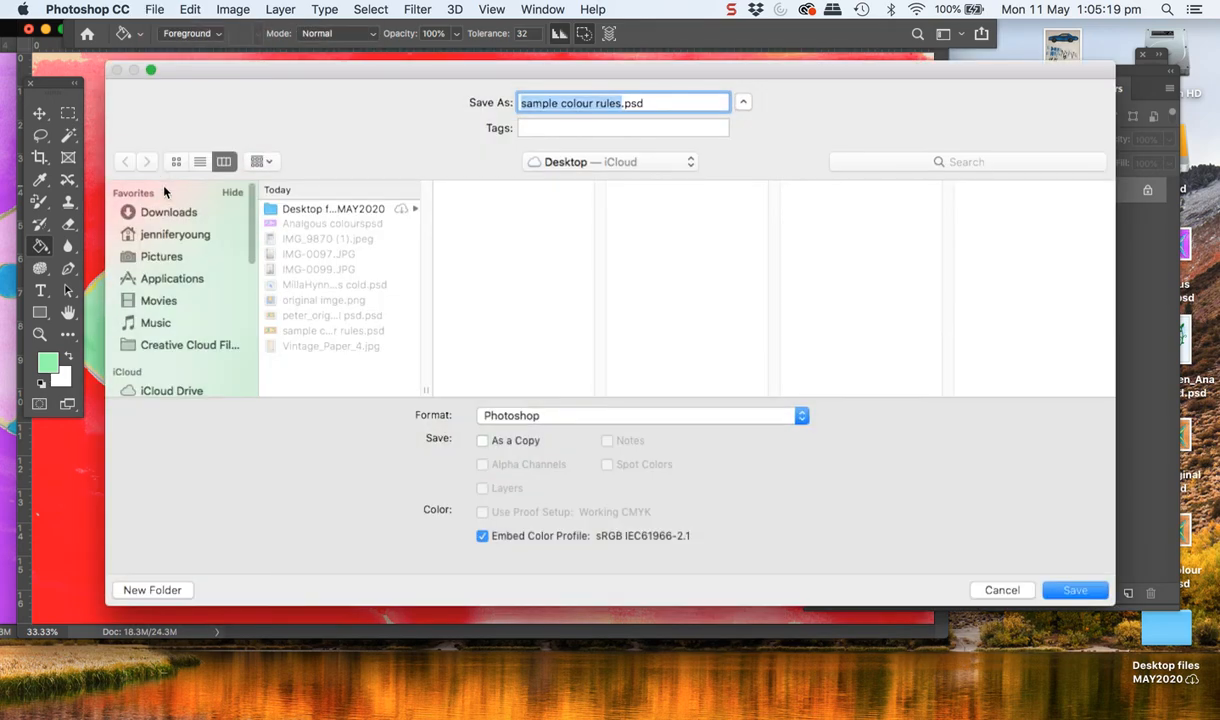
{"action": "left_click", "coordinate": [621, 104]}
{"action": "left_click_drag", "start_coordinate": [624, 104], "coordinate": [509, 94]}
{"action": "key", "text": "BackSpace"}
{"action": "type", "text": "Complimentary oppos"}
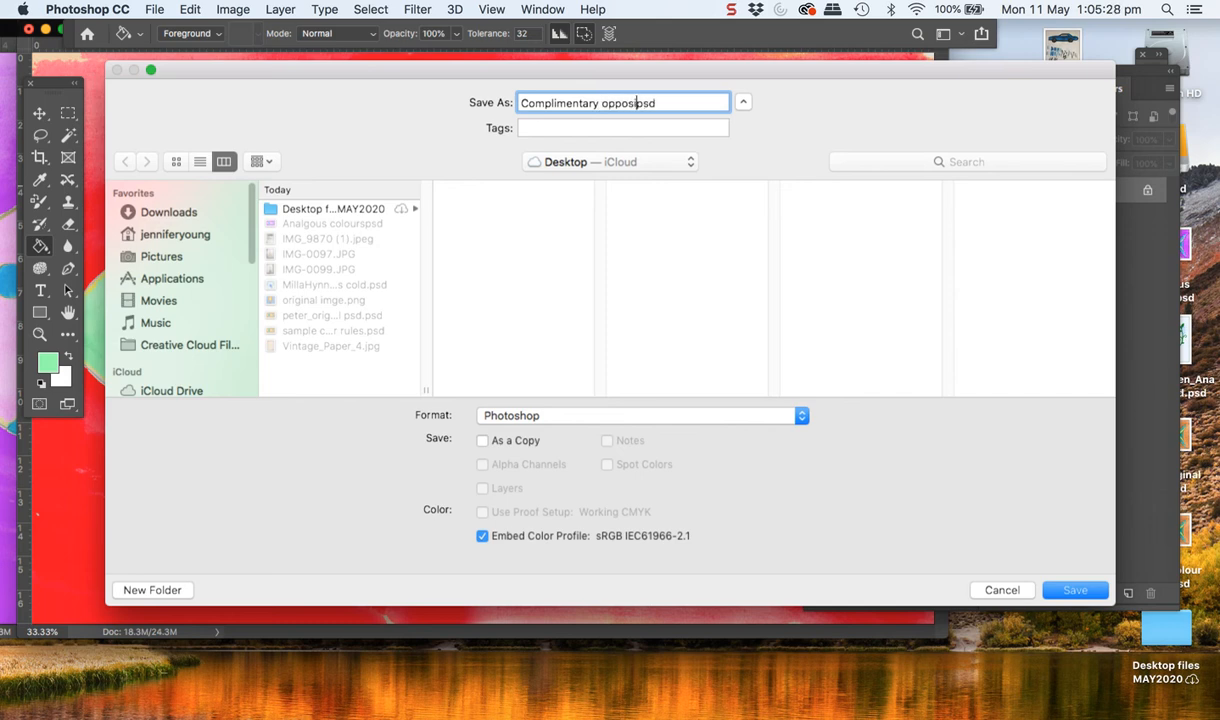
{"action": "type", "text": "ites"}
{"action": "left_click", "coordinate": [1088, 592]}
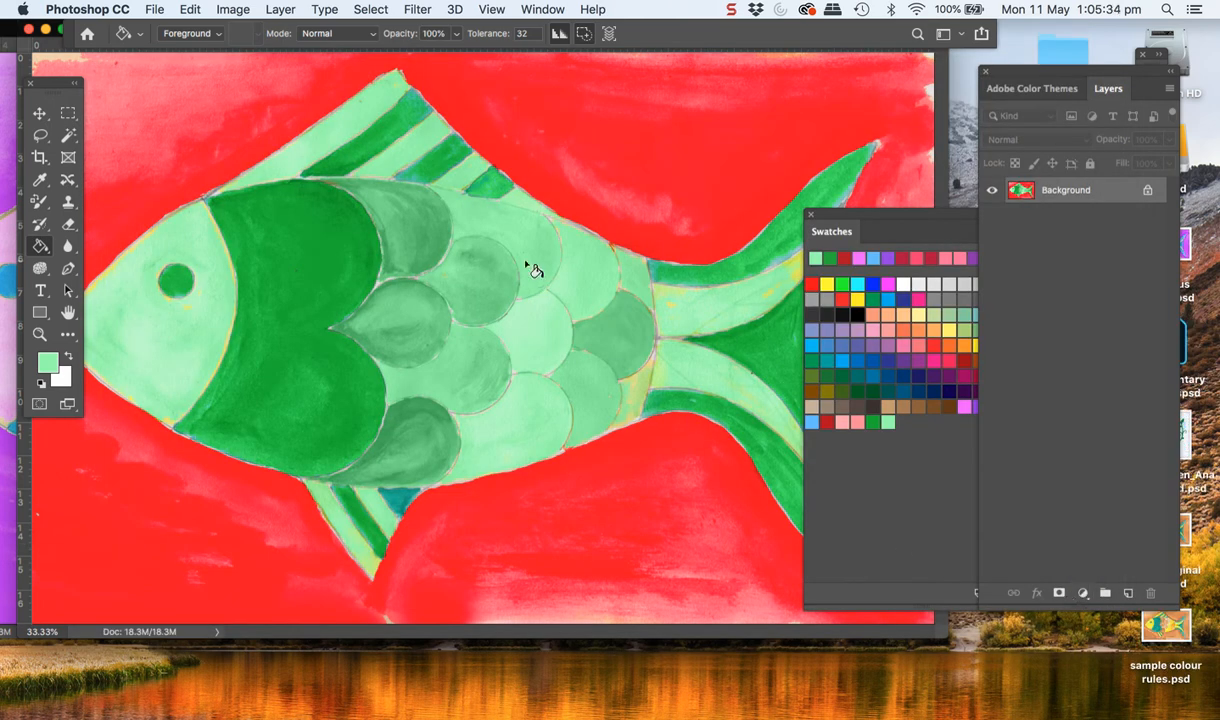
Open the recent file original imge.png, then return to the Complimentary oppositespsd image
{"action": "left_click", "coordinate": [155, 9]}
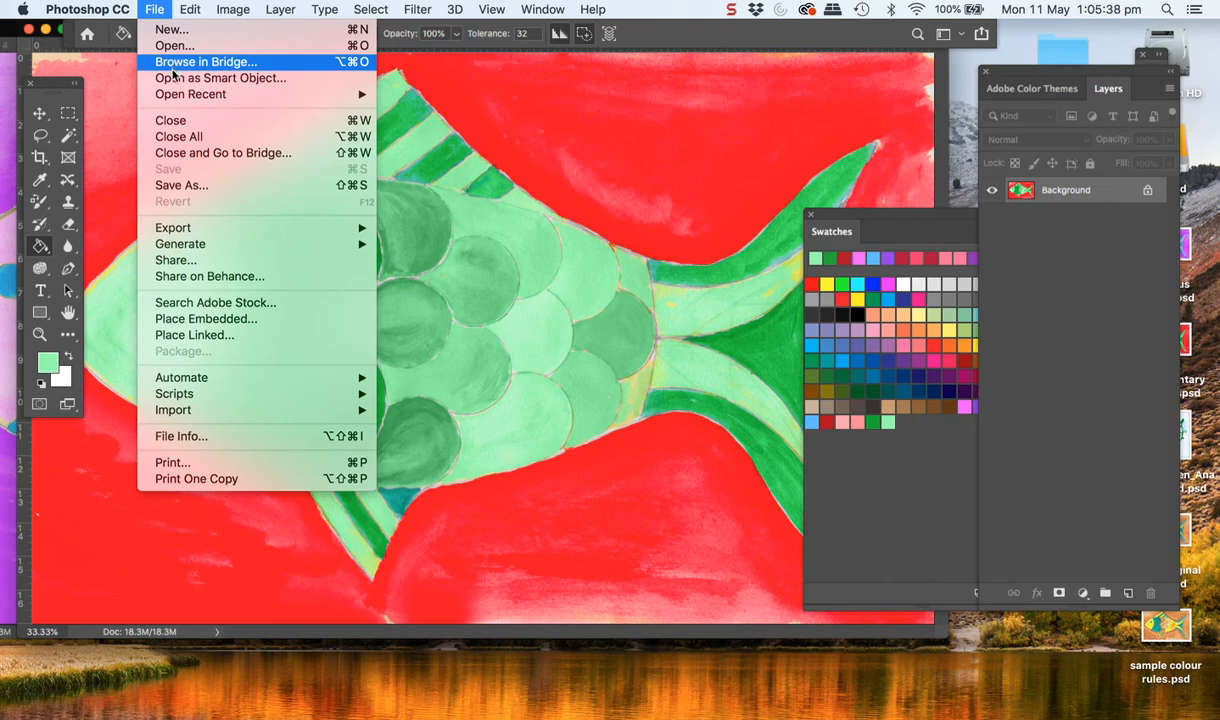
{"action": "mouse_move", "coordinate": [181, 97]}
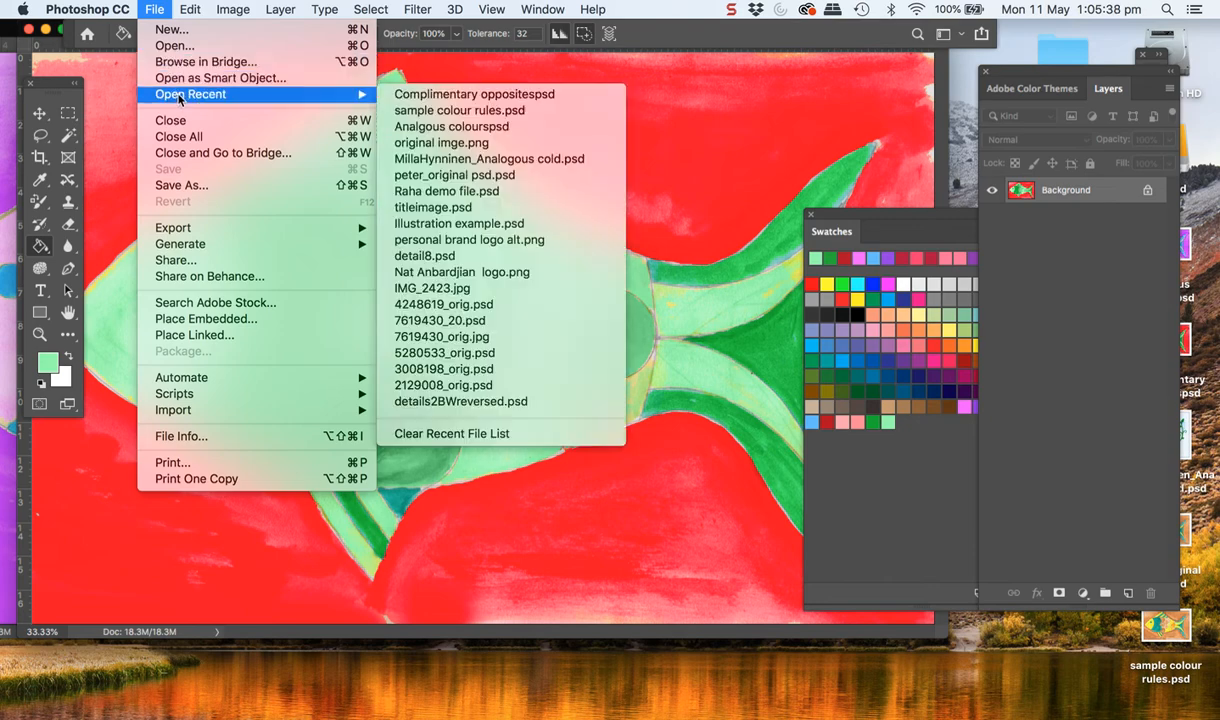
{"action": "left_click", "coordinate": [430, 143]}
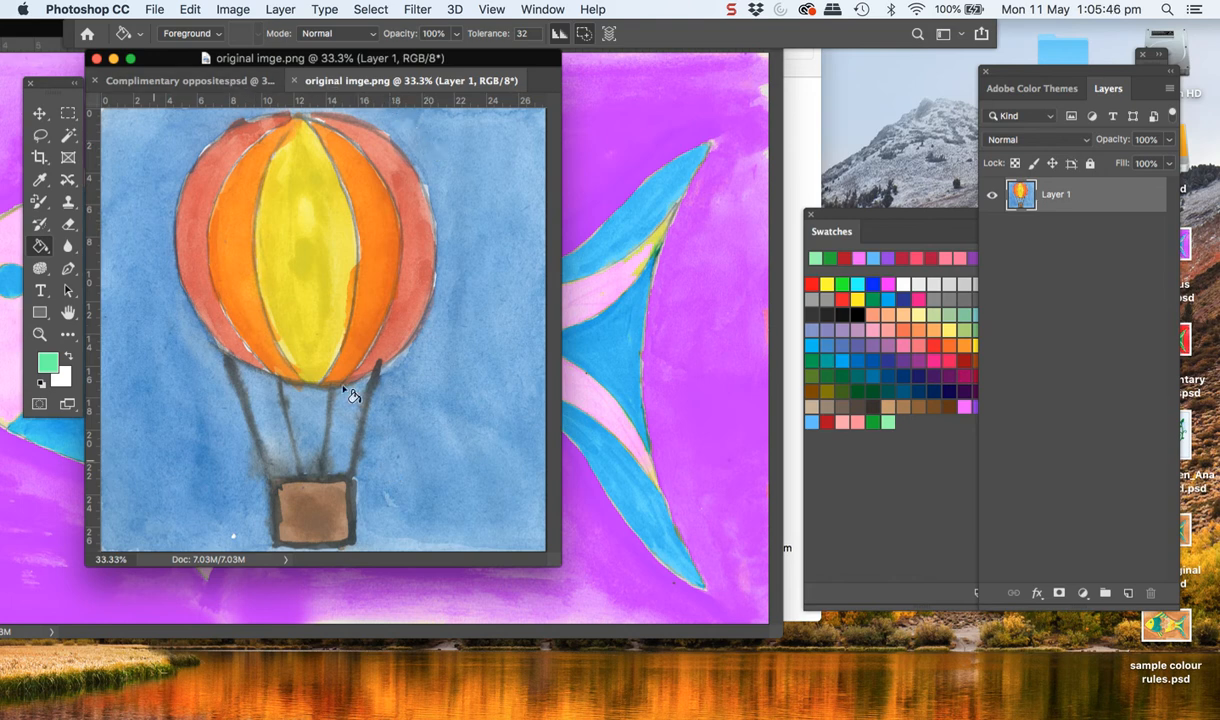
{"action": "left_click", "coordinate": [138, 81]}
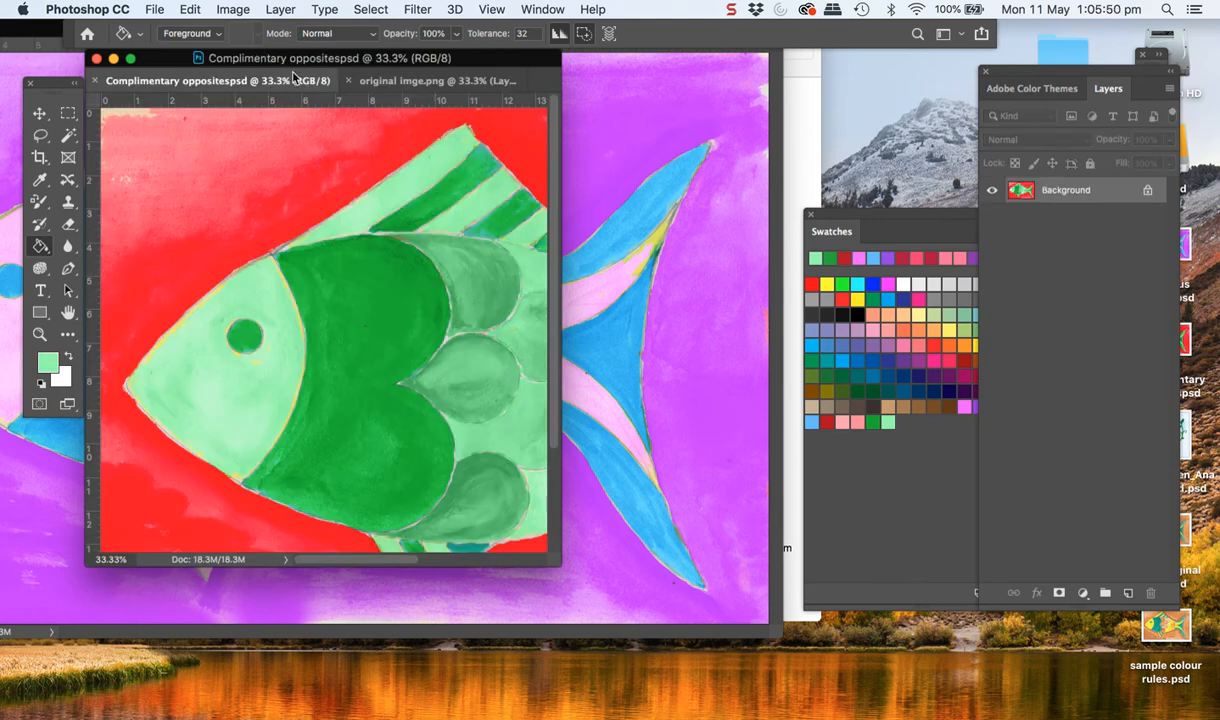
Open the recent file sample colour rules.psd
{"action": "left_click", "coordinate": [154, 9]}
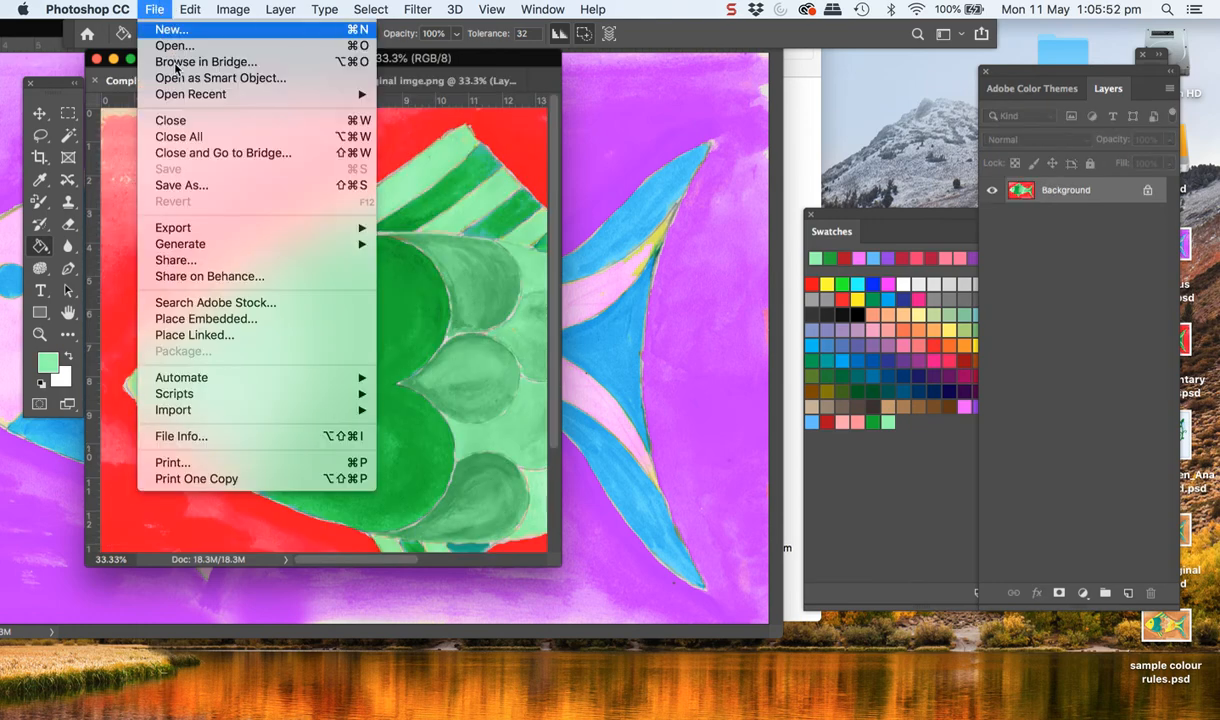
{"action": "mouse_move", "coordinate": [176, 94]}
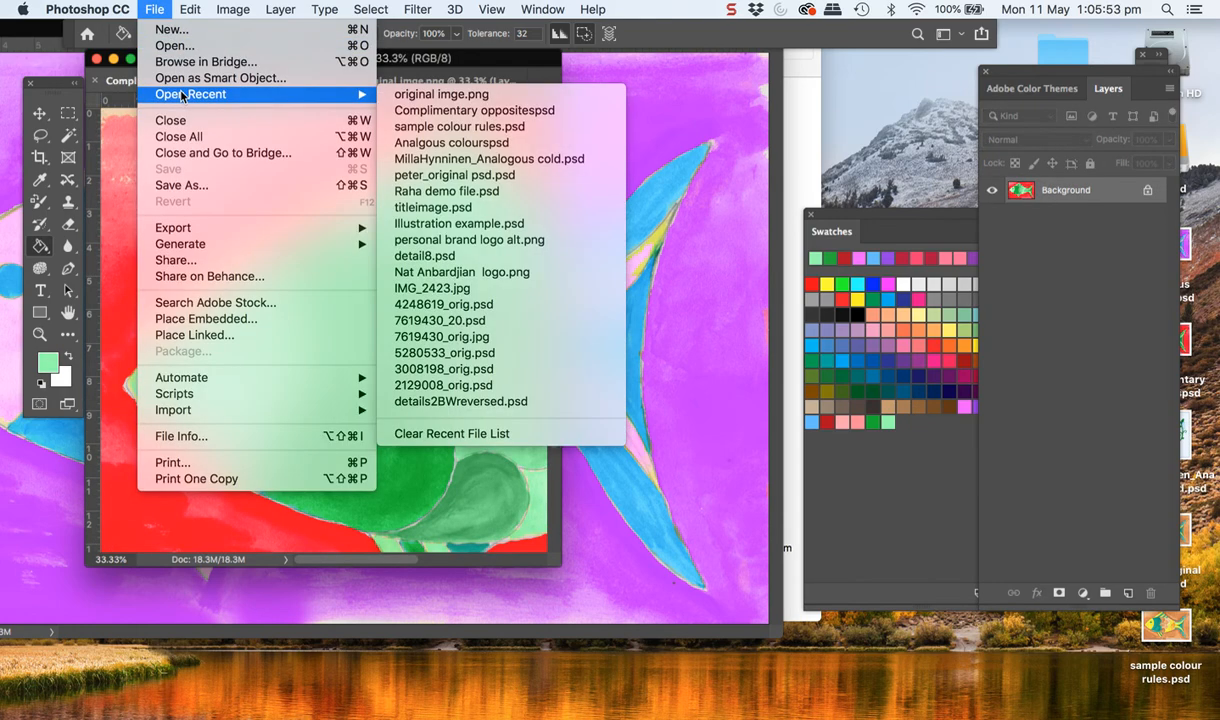
{"action": "left_click", "coordinate": [468, 126]}
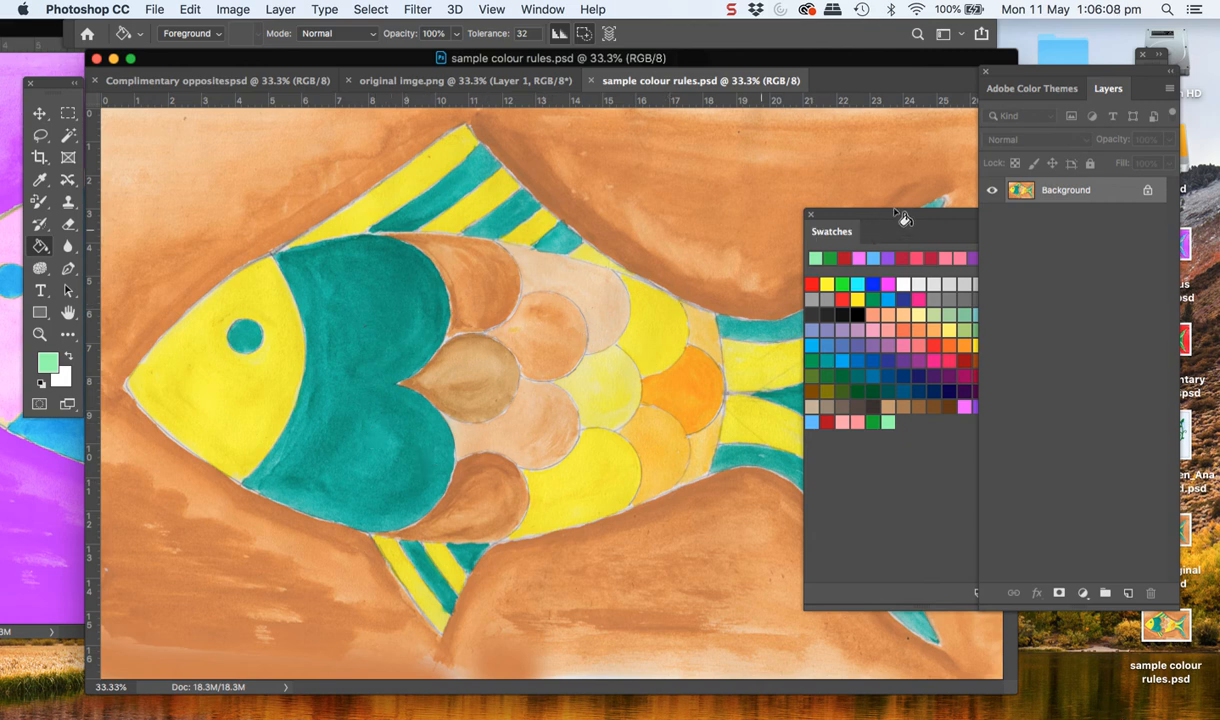
Set the Adobe Color Themes rule to Triad and make the middle pink colour of the theme active
{"action": "left_click", "coordinate": [1028, 92]}
{"action": "left_click_drag", "start_coordinate": [1058, 76], "coordinate": [960, 76]}
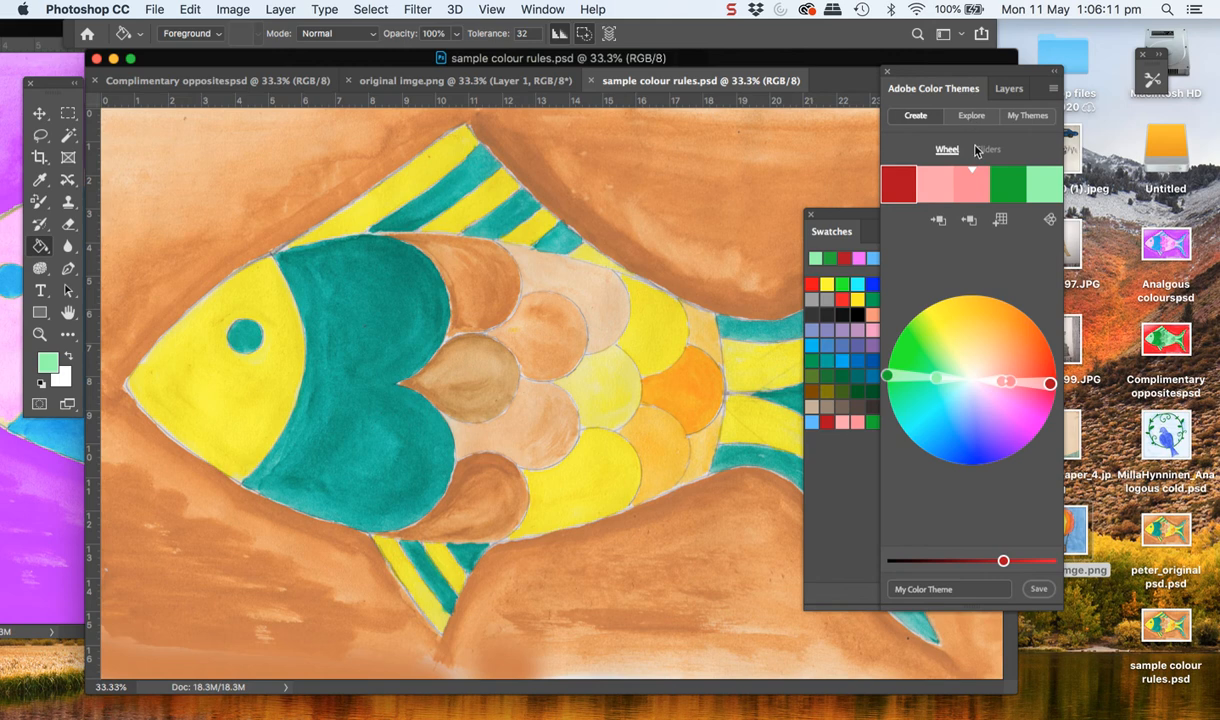
{"action": "left_click", "coordinate": [1051, 221]}
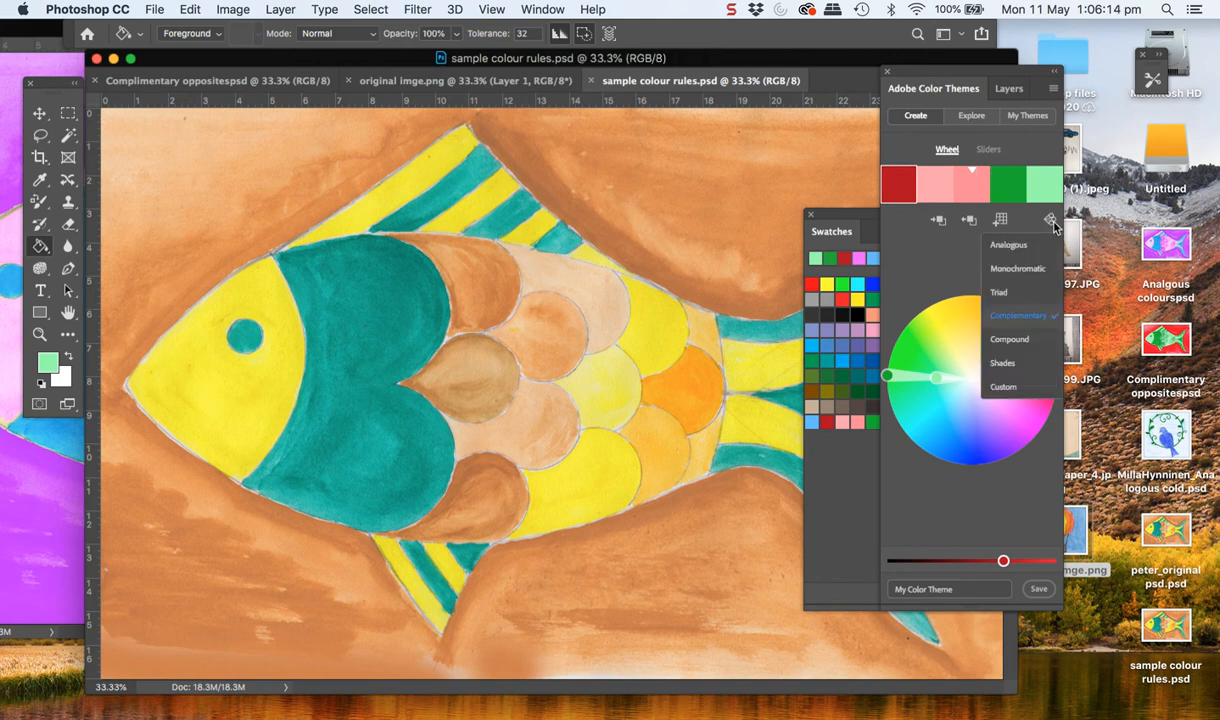
{"action": "left_click", "coordinate": [1002, 294]}
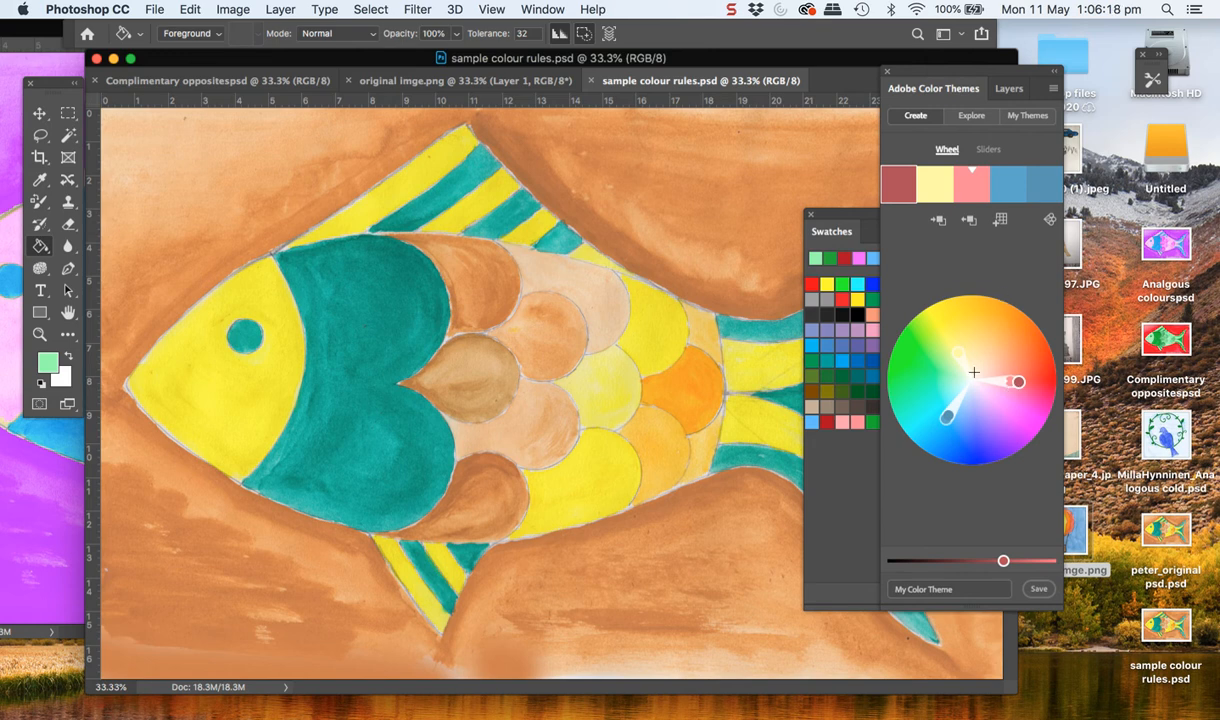
{"action": "left_click", "coordinate": [972, 190]}
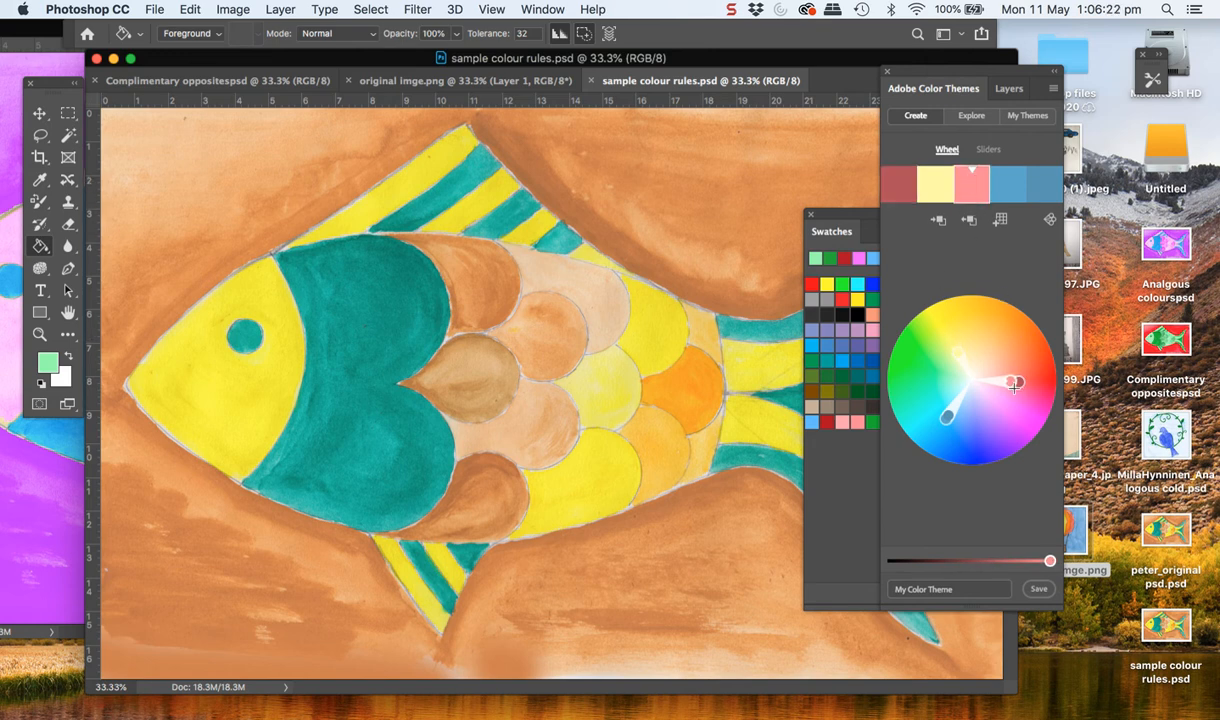
Shift the Triad theme's base colour to orange, and apply the Shades rule with a golden yellow base colour
{"action": "mouse_move", "coordinate": [1012, 381]}
{"action": "left_mouse_down"}
{"action": "mouse_move", "coordinate": [955, 302]}
{"action": "mouse_move", "coordinate": [945, 320]}
{"action": "mouse_move", "coordinate": [978, 312]}
{"action": "mouse_move", "coordinate": [1009, 325]}
{"action": "mouse_move", "coordinate": [1040, 386]}
{"action": "mouse_move", "coordinate": [913, 369]}
{"action": "mouse_move", "coordinate": [902, 350]}
{"action": "mouse_move", "coordinate": [915, 322]}
{"action": "mouse_move", "coordinate": [969, 300]}
{"action": "mouse_move", "coordinate": [990, 300]}
{"action": "mouse_move", "coordinate": [1030, 345]}
{"action": "mouse_move", "coordinate": [1032, 368]}
{"action": "mouse_move", "coordinate": [990, 318]}
{"action": "mouse_move", "coordinate": [945, 340]}
{"action": "mouse_move", "coordinate": [1030, 352]}
{"action": "mouse_move", "coordinate": [1018, 341]}
{"action": "left_mouse_up"}
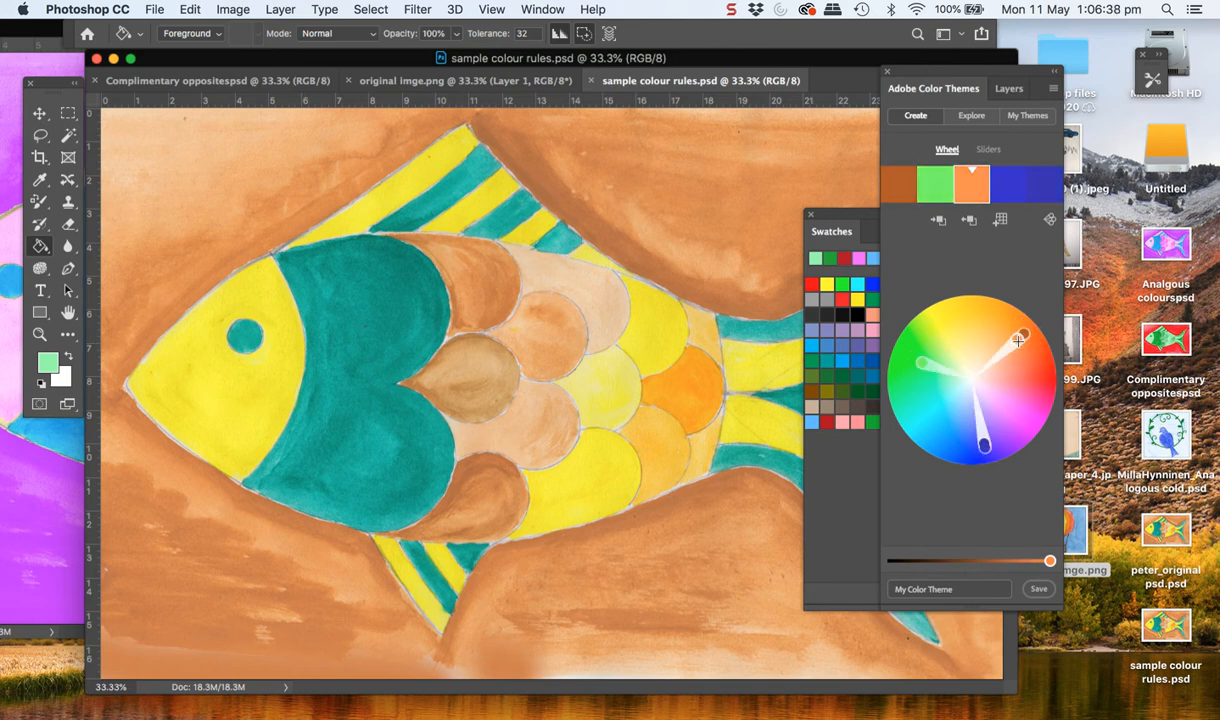
{"action": "left_click", "coordinate": [1049, 220]}
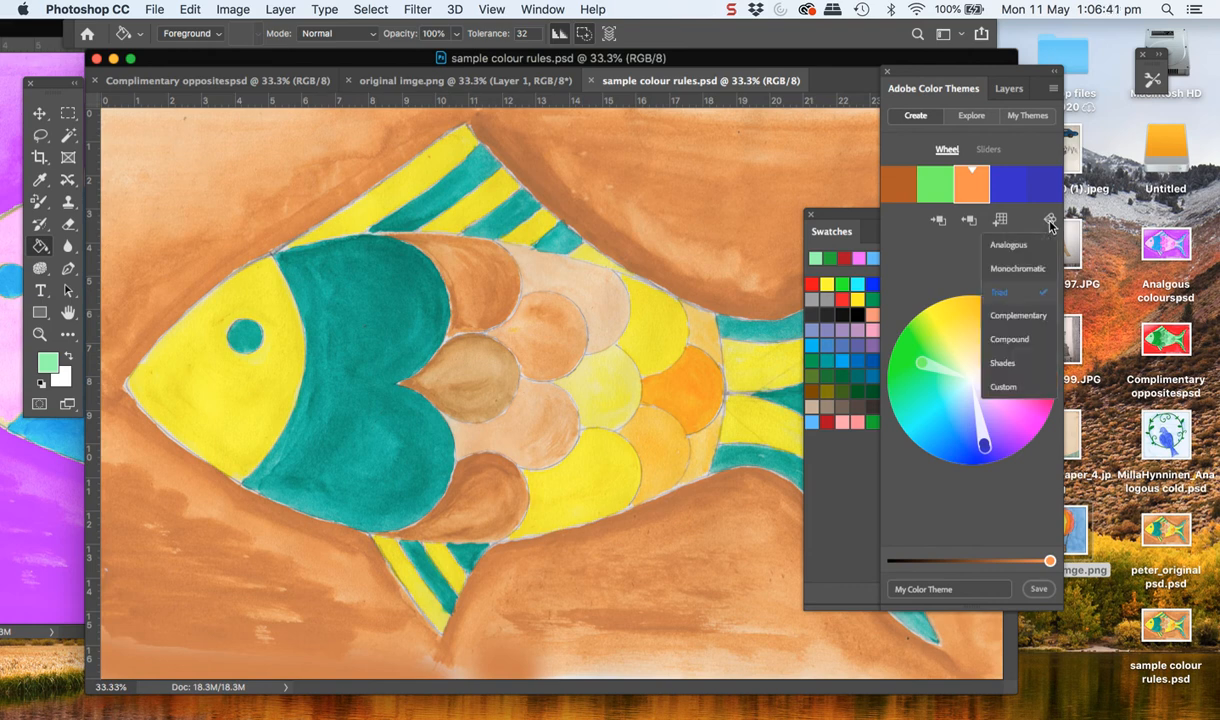
{"action": "left_click", "coordinate": [1003, 364]}
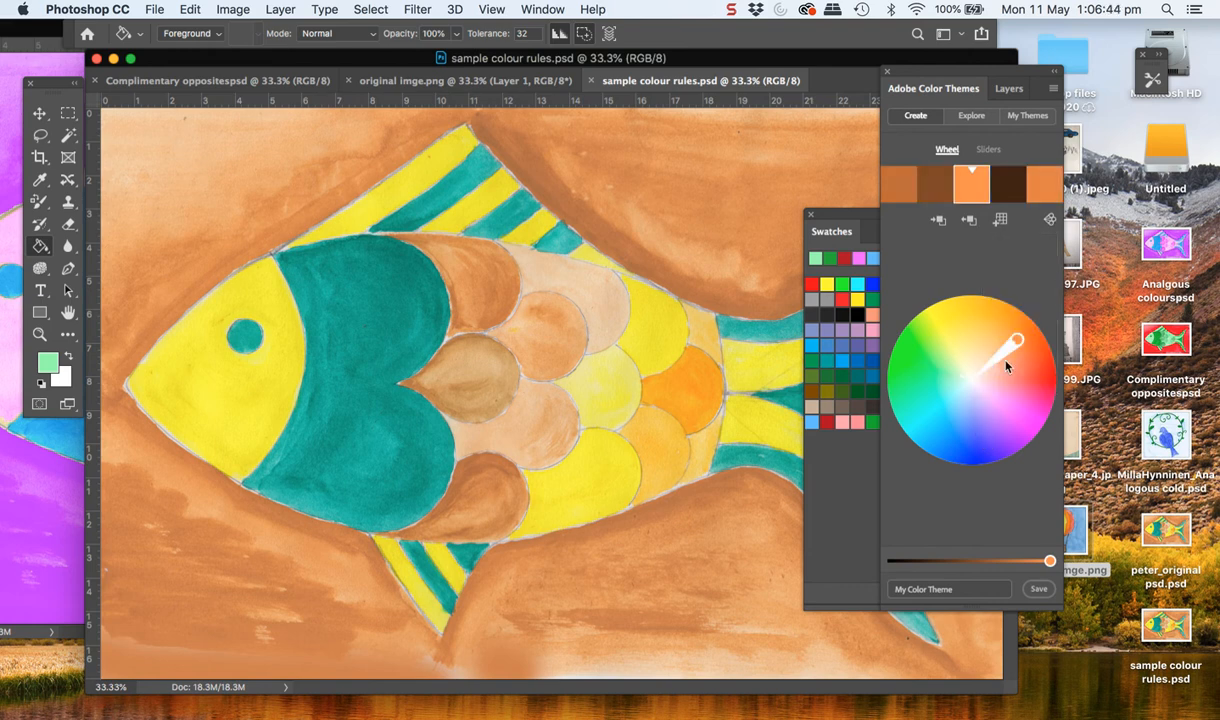
{"action": "mouse_move", "coordinate": [1018, 341]}
{"action": "left_mouse_down"}
{"action": "mouse_move", "coordinate": [966, 308]}
{"action": "mouse_move", "coordinate": [1008, 362]}
{"action": "mouse_move", "coordinate": [990, 369]}
{"action": "left_mouse_up"}
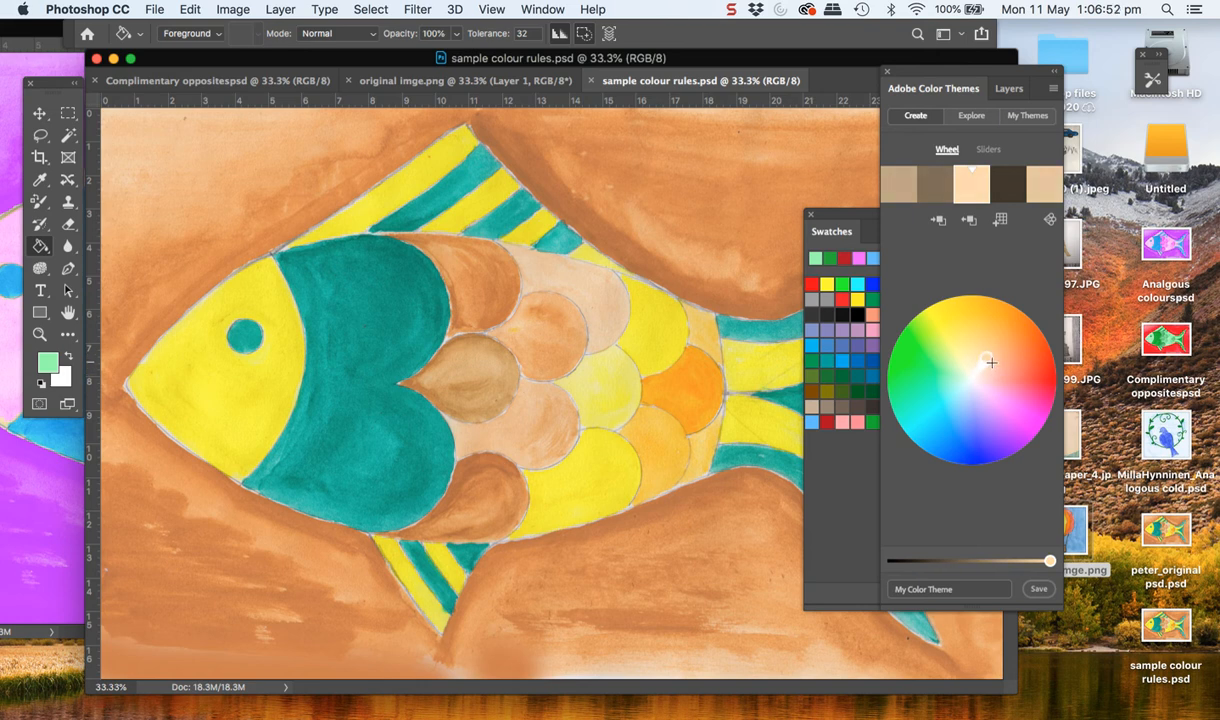
{"action": "mouse_move", "coordinate": [991, 363]}
{"action": "left_mouse_down"}
{"action": "mouse_move", "coordinate": [958, 326]}
{"action": "mouse_move", "coordinate": [974, 343]}
{"action": "mouse_move", "coordinate": [969, 302]}
{"action": "left_mouse_up"}
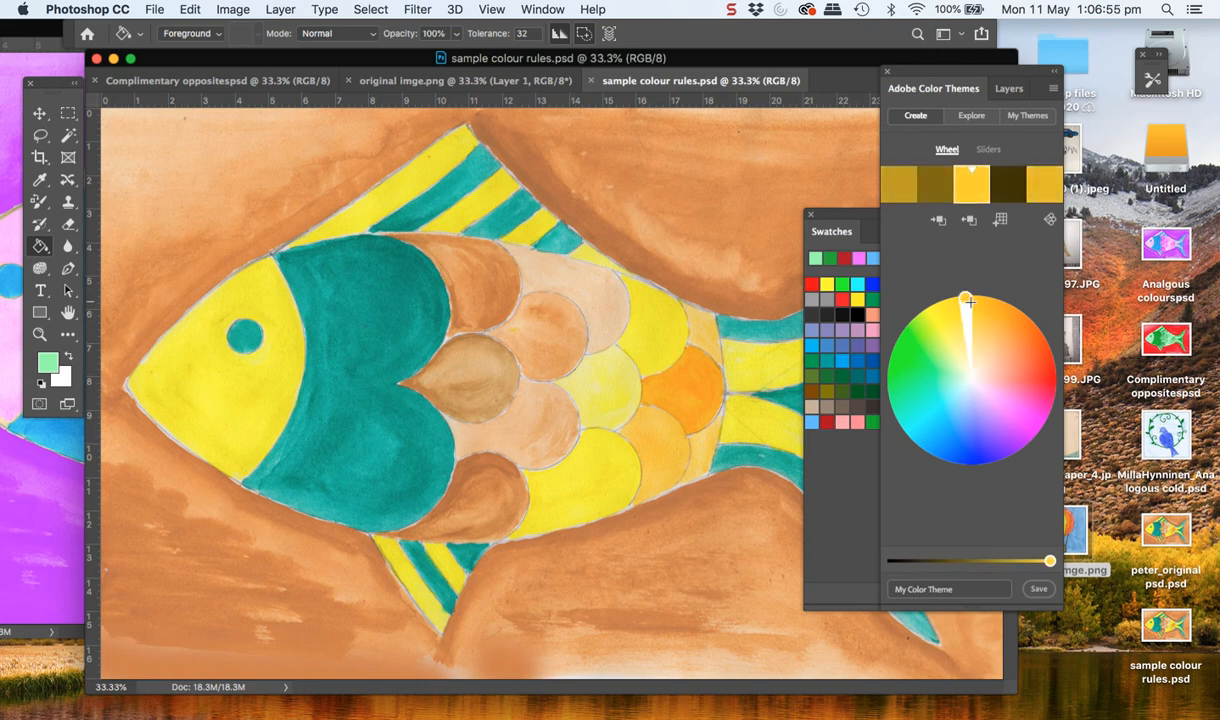
Apply the Monochromatic rule to the theme and move its base colour to orange-red on the wheel
{"action": "left_click", "coordinate": [1049, 220]}
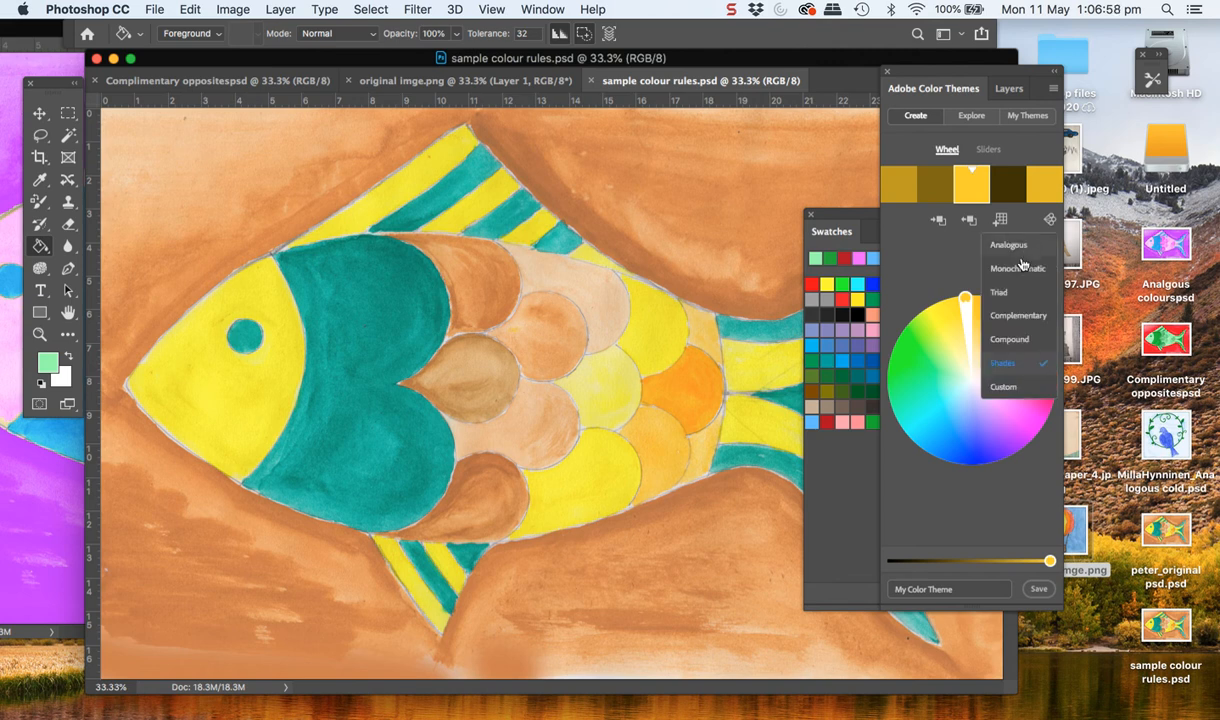
{"action": "left_click", "coordinate": [1010, 340]}
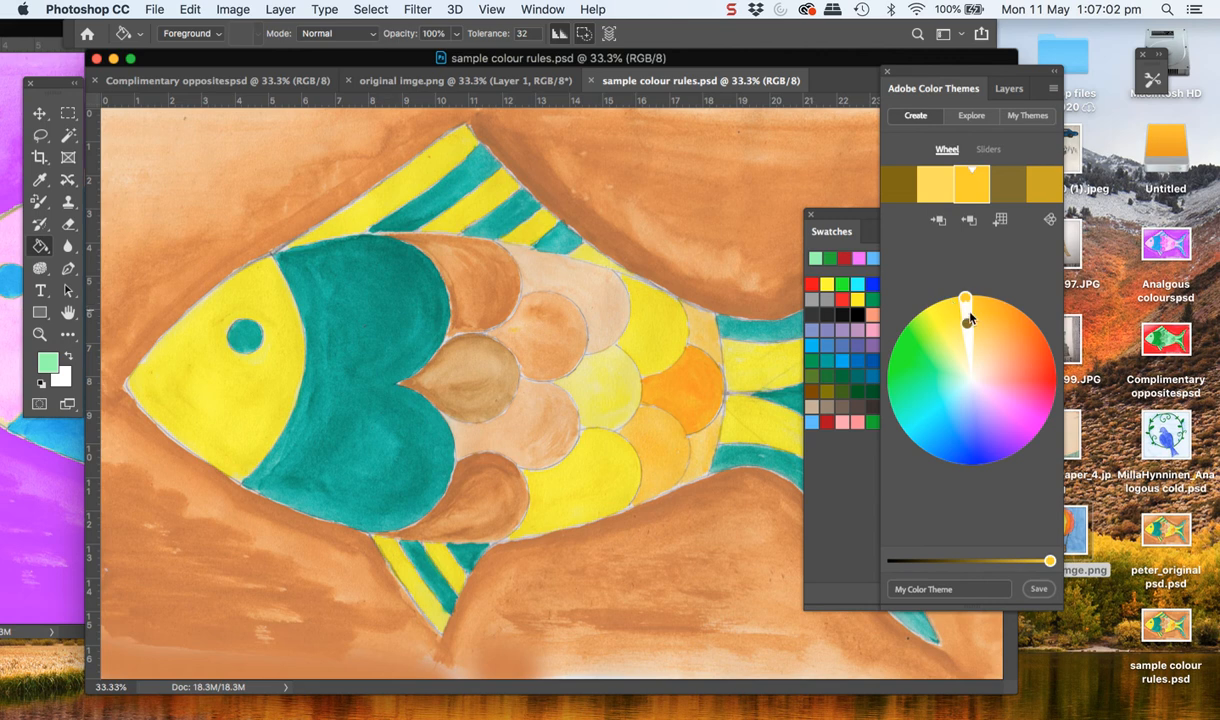
{"action": "mouse_move", "coordinate": [967, 322]}
{"action": "left_mouse_down"}
{"action": "mouse_move", "coordinate": [932, 373]}
{"action": "mouse_move", "coordinate": [955, 335]}
{"action": "mouse_move", "coordinate": [985, 330]}
{"action": "mouse_move", "coordinate": [1005, 368]}
{"action": "mouse_move", "coordinate": [1000, 353]}
{"action": "left_mouse_up"}
{"action": "left_click", "coordinate": [973, 191]}
{"action": "left_click_drag", "start_coordinate": [1031, 323], "coordinate": [1030, 368]}
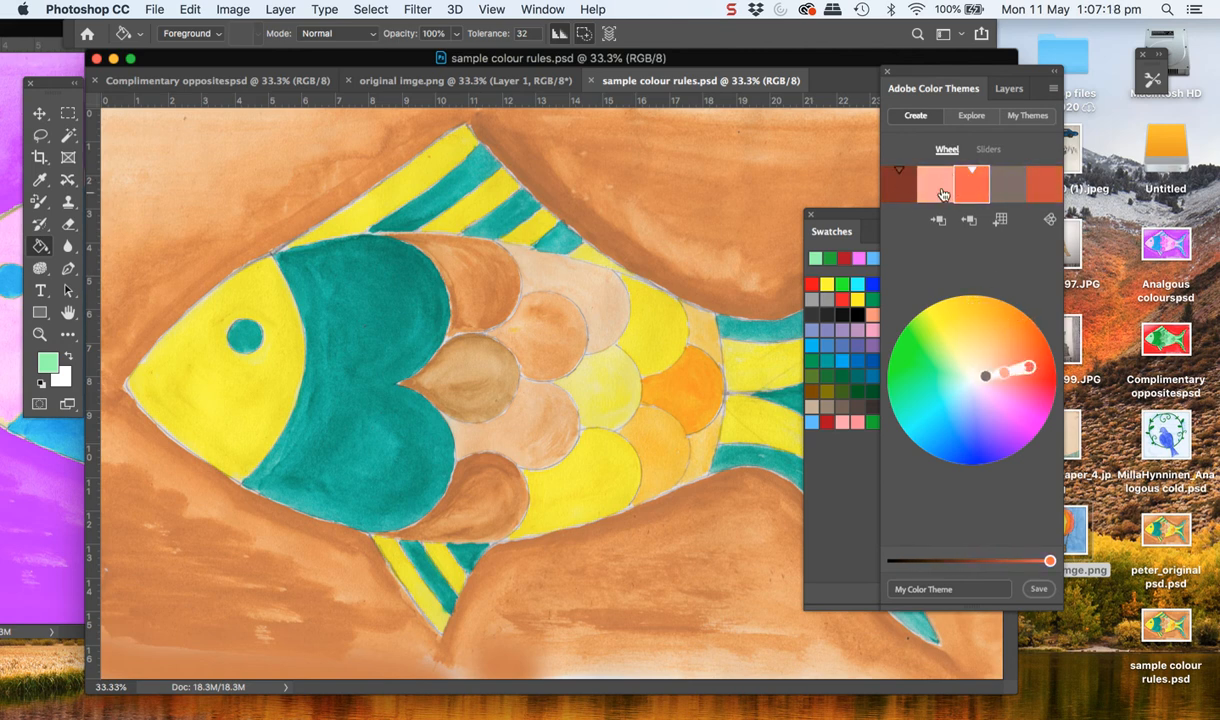
Apply the Shades rule and switch to Custom, setting the five theme colours individually to ochre, olive, yellow, dark purple and blue
{"action": "left_click", "coordinate": [1052, 224]}
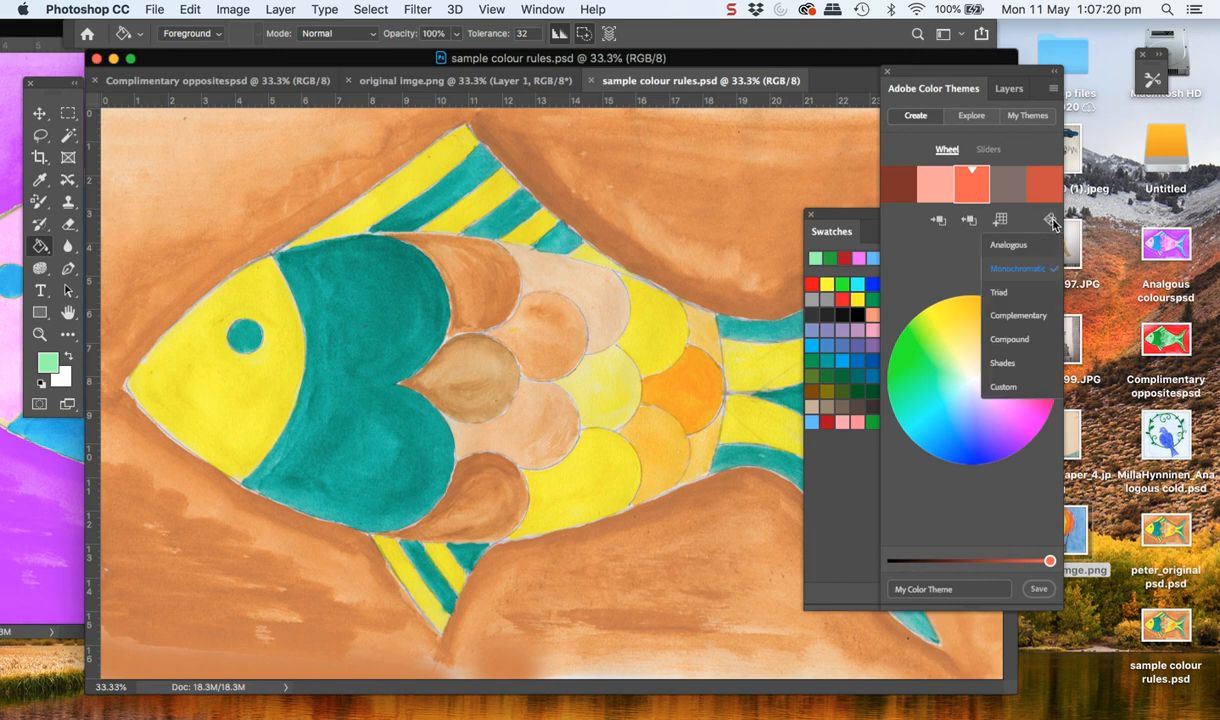
{"action": "left_click", "coordinate": [1001, 369]}
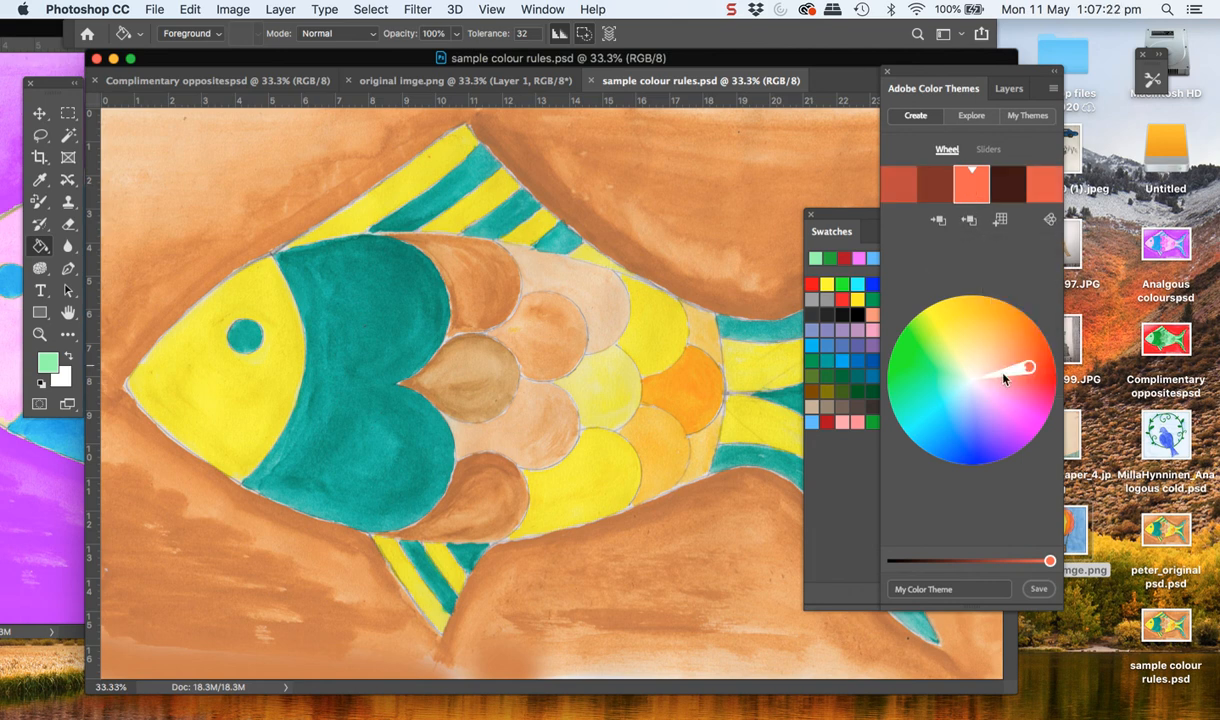
{"action": "left_click", "coordinate": [1050, 219]}
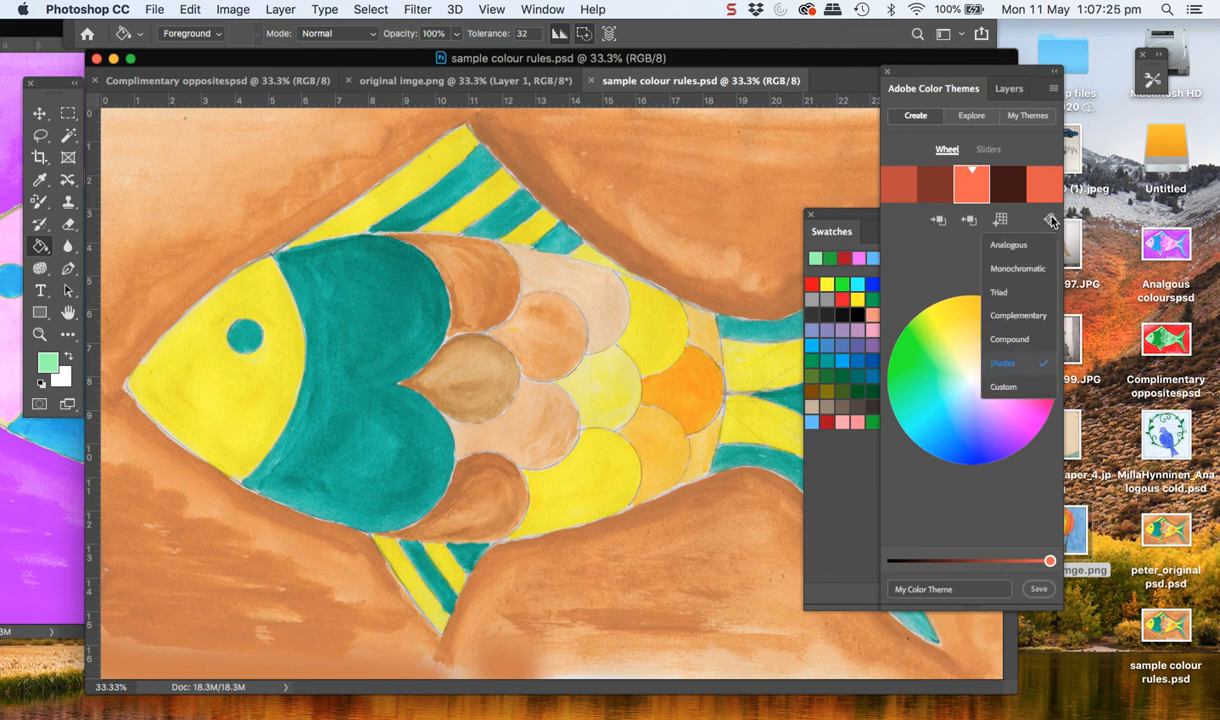
{"action": "left_click", "coordinate": [1005, 389]}
{"action": "mouse_move", "coordinate": [1028, 368]}
{"action": "left_mouse_down"}
{"action": "mouse_move", "coordinate": [935, 305]}
{"action": "mouse_move", "coordinate": [973, 311]}
{"action": "left_mouse_up"}
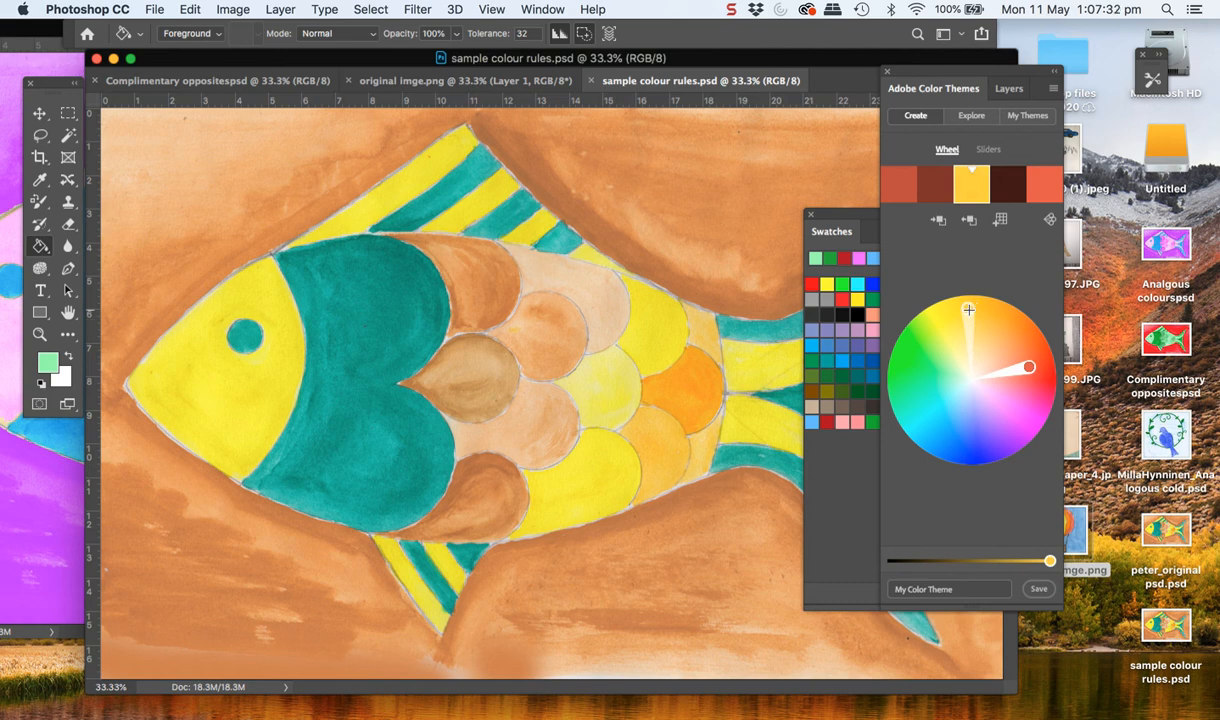
{"action": "mouse_move", "coordinate": [1028, 367]}
{"action": "left_mouse_down"}
{"action": "mouse_move", "coordinate": [1016, 428]}
{"action": "mouse_move", "coordinate": [972, 434]}
{"action": "mouse_move", "coordinate": [981, 446]}
{"action": "mouse_move", "coordinate": [940, 444]}
{"action": "left_mouse_up"}
{"action": "mouse_move", "coordinate": [1030, 368]}
{"action": "left_mouse_down"}
{"action": "mouse_move", "coordinate": [1019, 444]}
{"action": "mouse_move", "coordinate": [1002, 430]}
{"action": "mouse_move", "coordinate": [1010, 441]}
{"action": "left_mouse_up"}
{"action": "mouse_move", "coordinate": [1029, 367]}
{"action": "left_mouse_down"}
{"action": "mouse_move", "coordinate": [982, 345]}
{"action": "mouse_move", "coordinate": [968, 322]}
{"action": "left_mouse_up"}
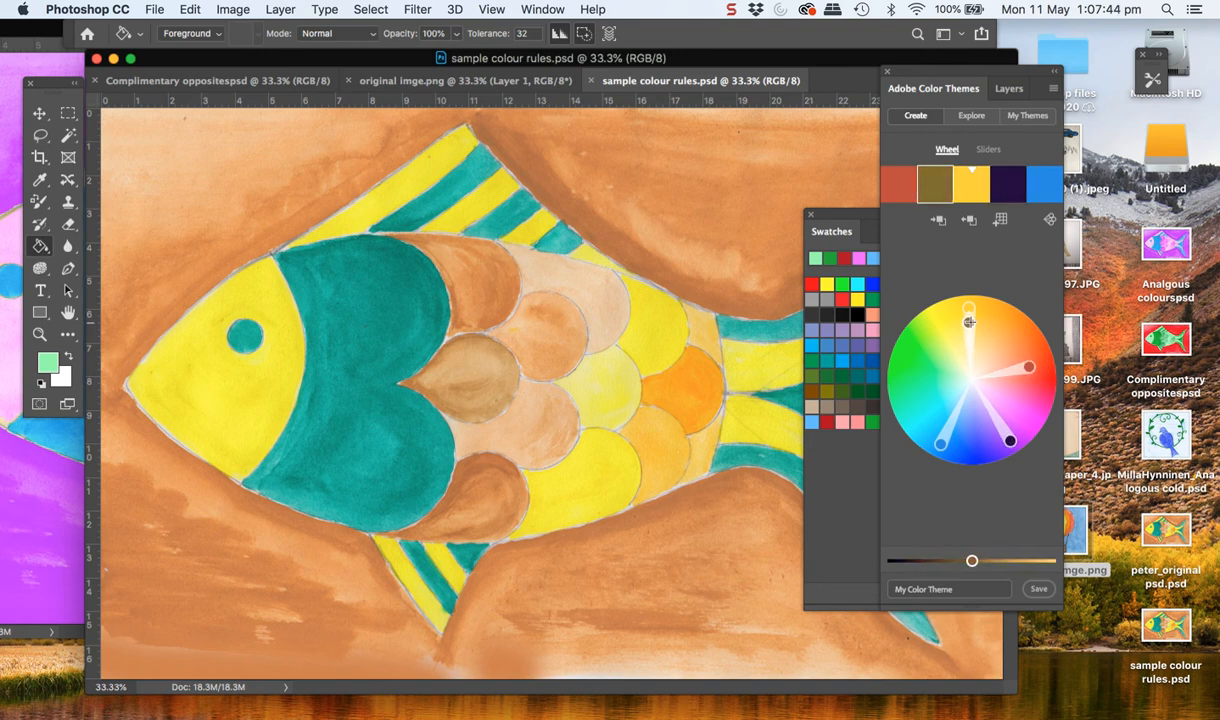
{"action": "mouse_move", "coordinate": [1029, 367]}
{"action": "left_mouse_down"}
{"action": "mouse_move", "coordinate": [962, 316]}
{"action": "mouse_move", "coordinate": [968, 325]}
{"action": "left_mouse_up"}
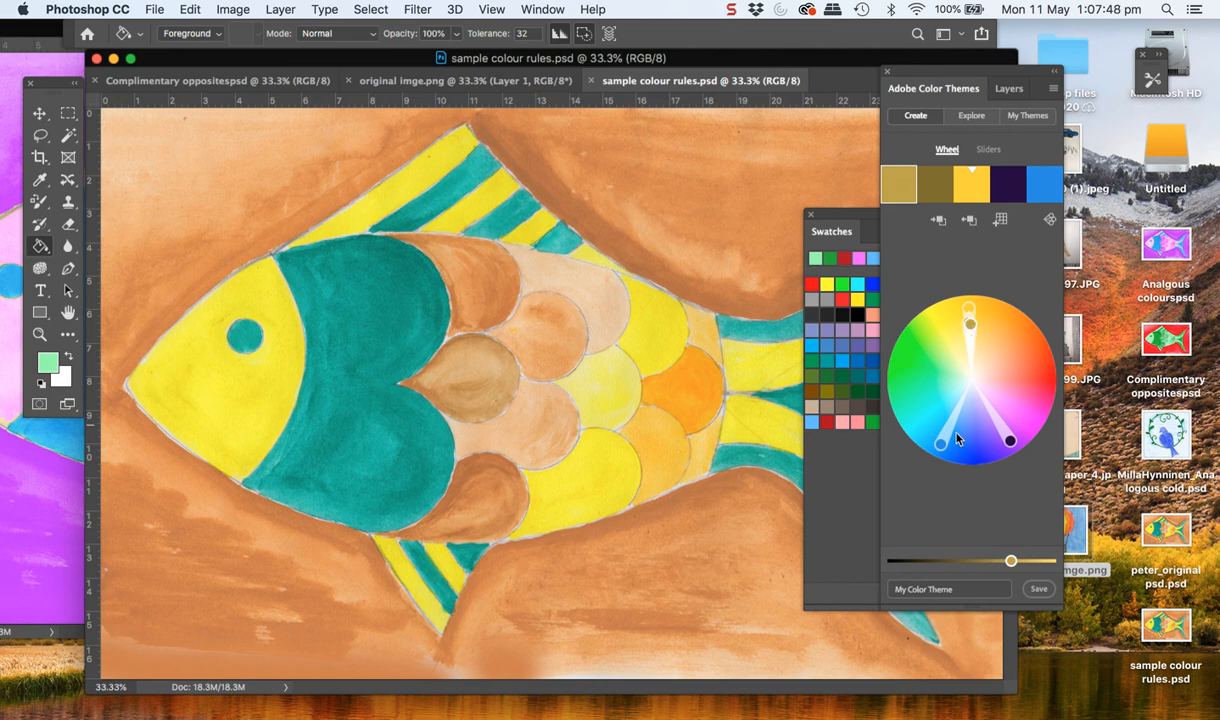
Fine-tune the custom theme on the wheel, making the blue lighter, the dark purple redder and the olive and yellow slightly different
{"action": "mouse_move", "coordinate": [940, 443]}
{"action": "left_mouse_down"}
{"action": "mouse_move", "coordinate": [895, 425]}
{"action": "mouse_move", "coordinate": [928, 435]}
{"action": "left_mouse_up"}
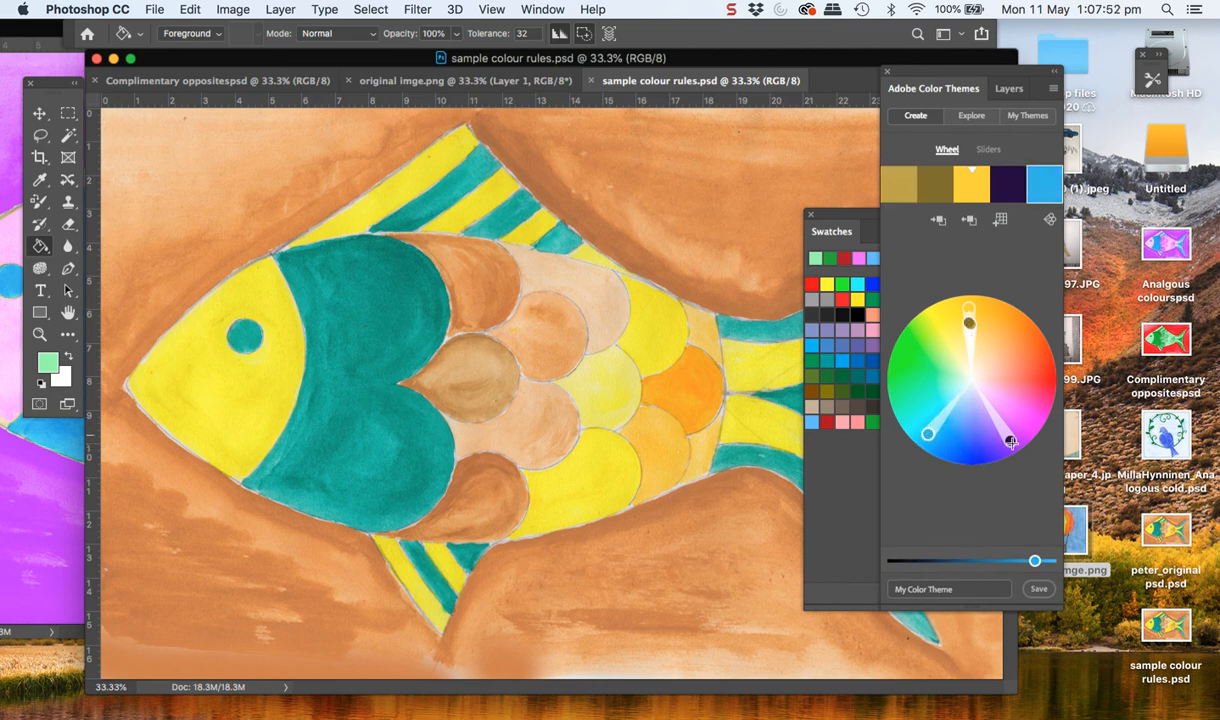
{"action": "left_click_drag", "start_coordinate": [1007, 444], "coordinate": [1019, 437]}
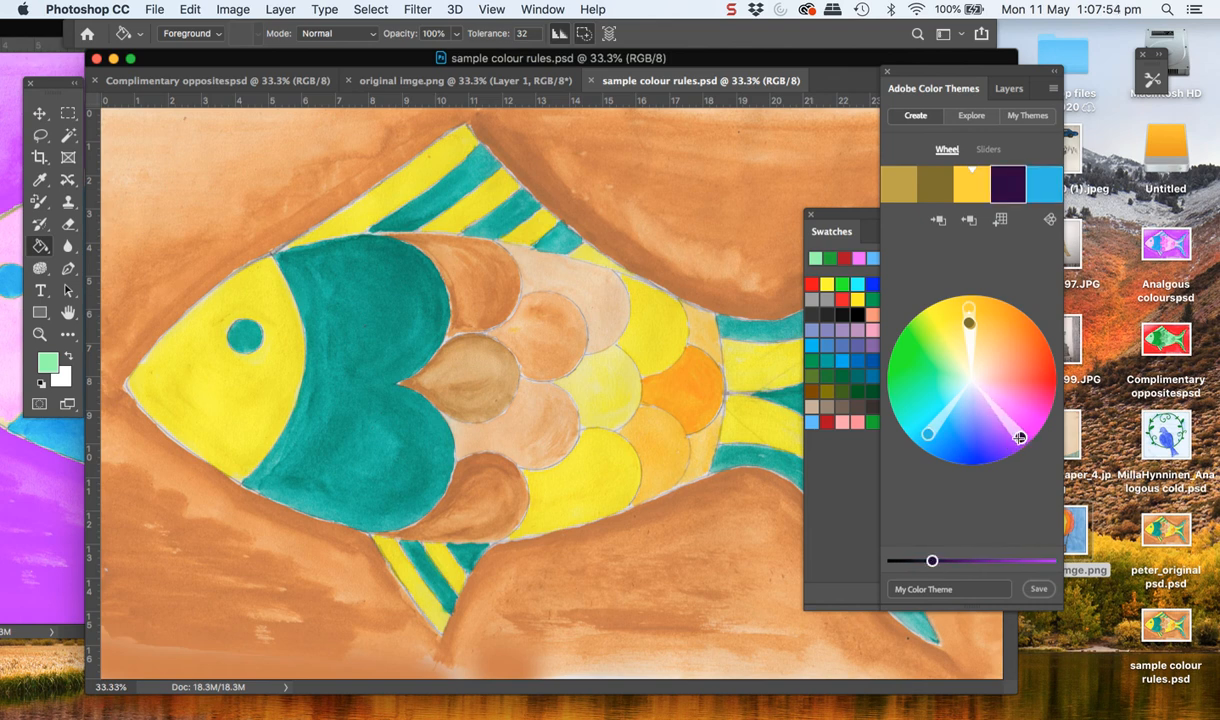
{"action": "left_click", "coordinate": [969, 325]}
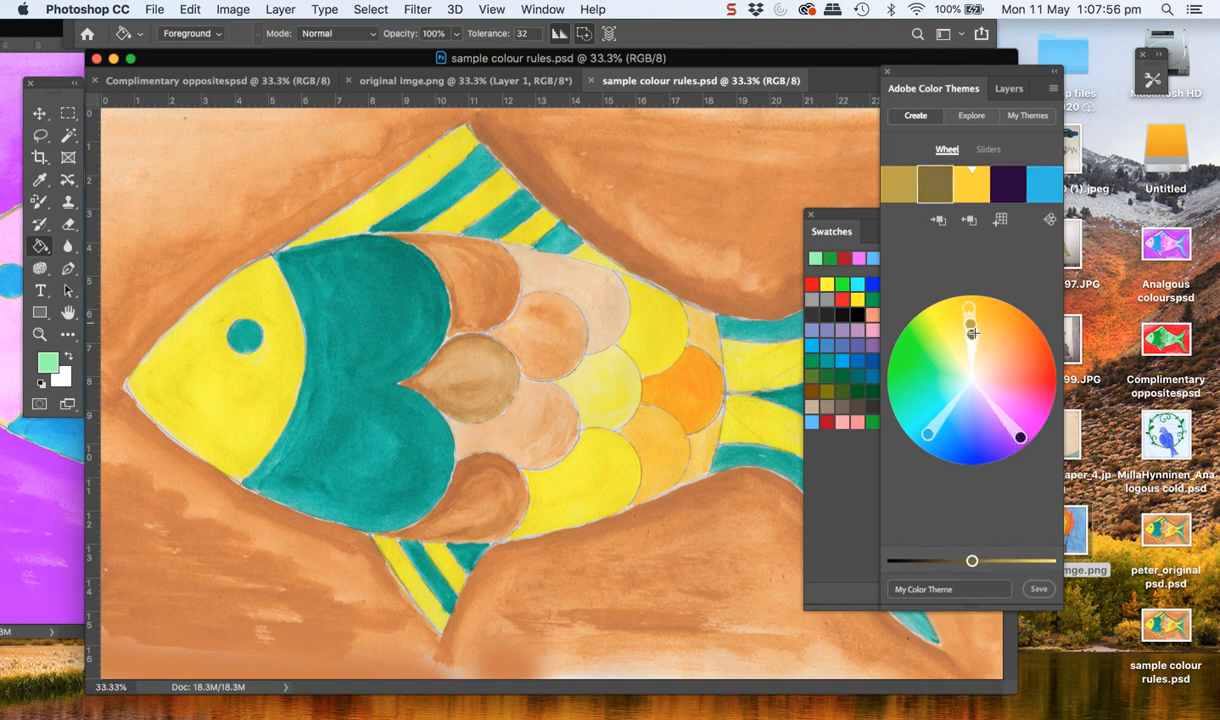
{"action": "mouse_move", "coordinate": [969, 307]}
{"action": "left_mouse_down"}
{"action": "mouse_move", "coordinate": [960, 314]}
{"action": "mouse_move", "coordinate": [975, 309]}
{"action": "left_mouse_up"}
{"action": "left_click", "coordinate": [929, 433]}
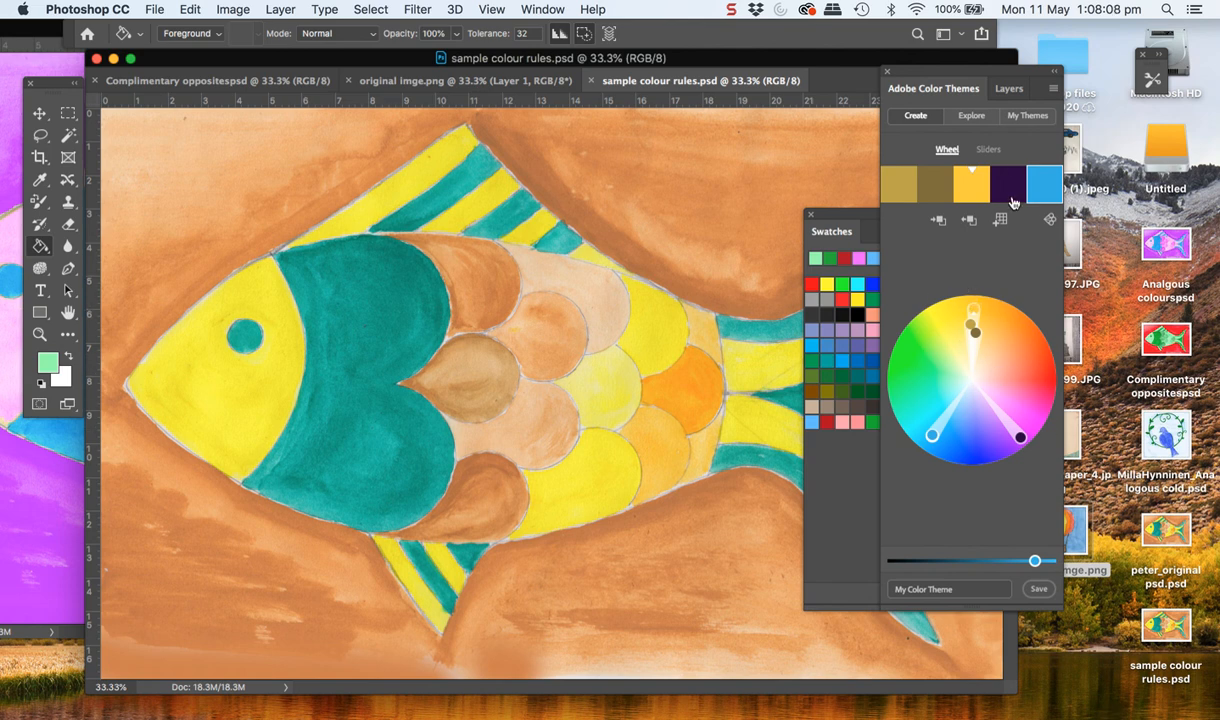
Apply the Complementary rule and rotate the theme to a blue and orange pairing
{"action": "left_click", "coordinate": [1052, 219]}
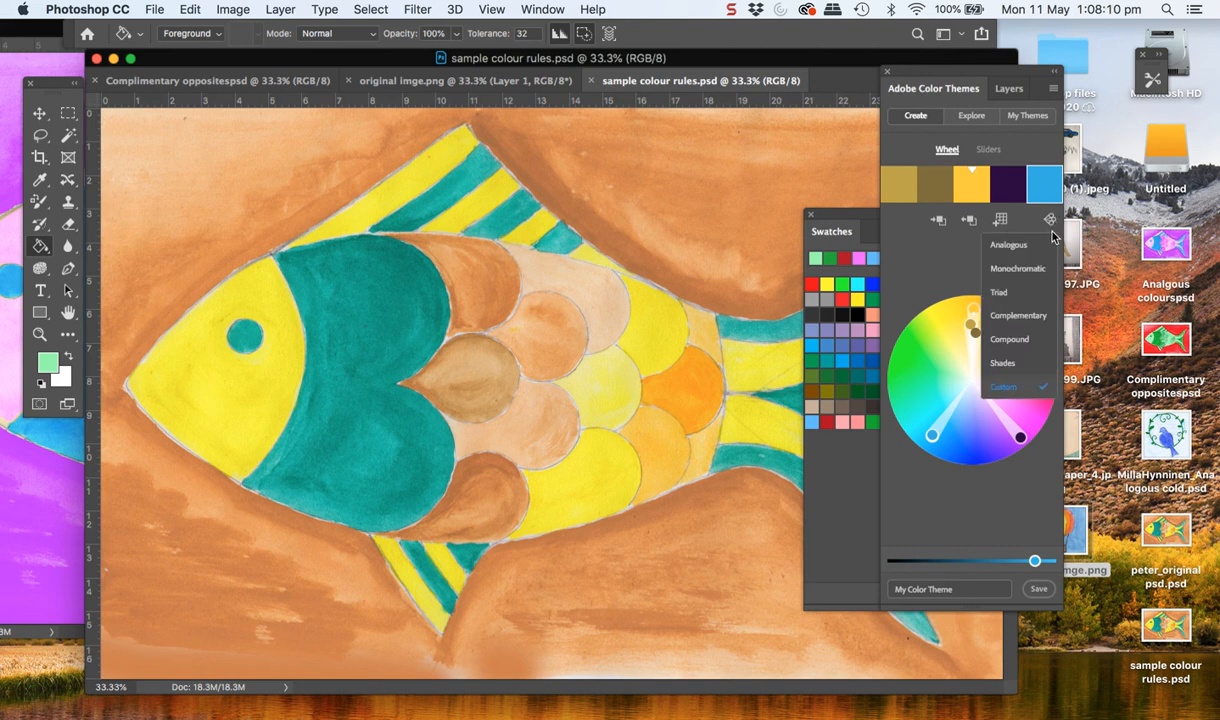
{"action": "left_click", "coordinate": [1032, 318]}
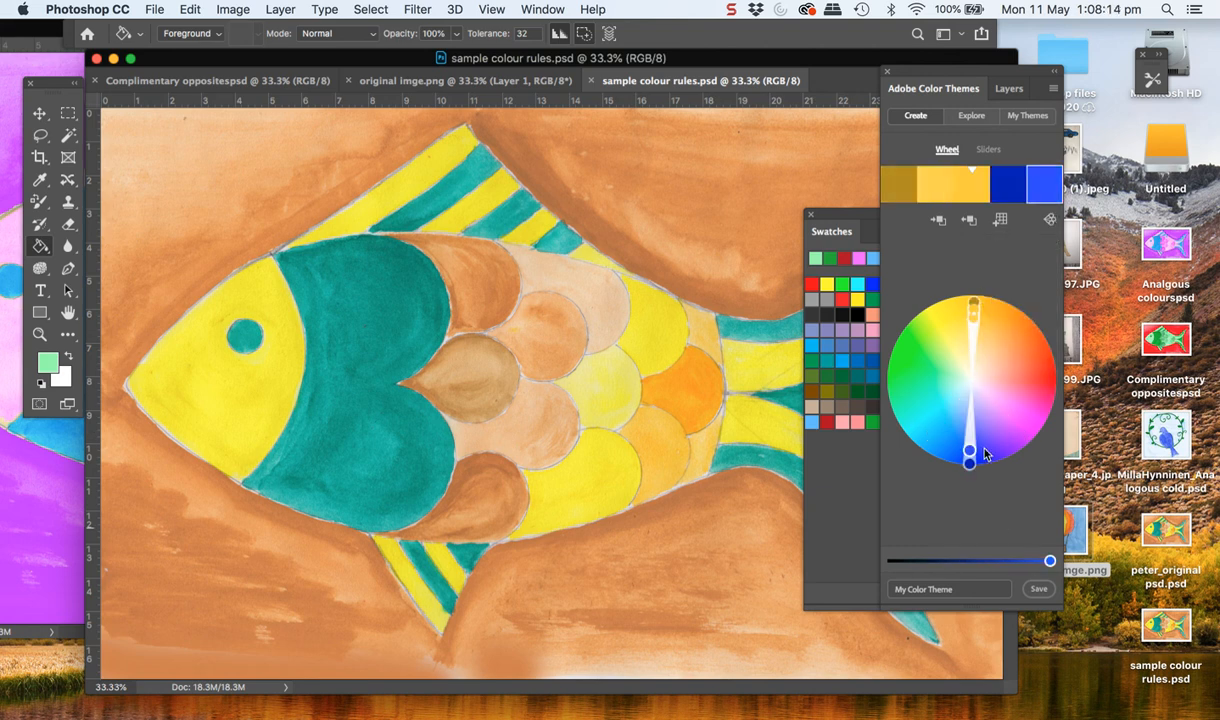
{"action": "left_click_drag", "start_coordinate": [968, 450], "coordinate": [929, 447]}
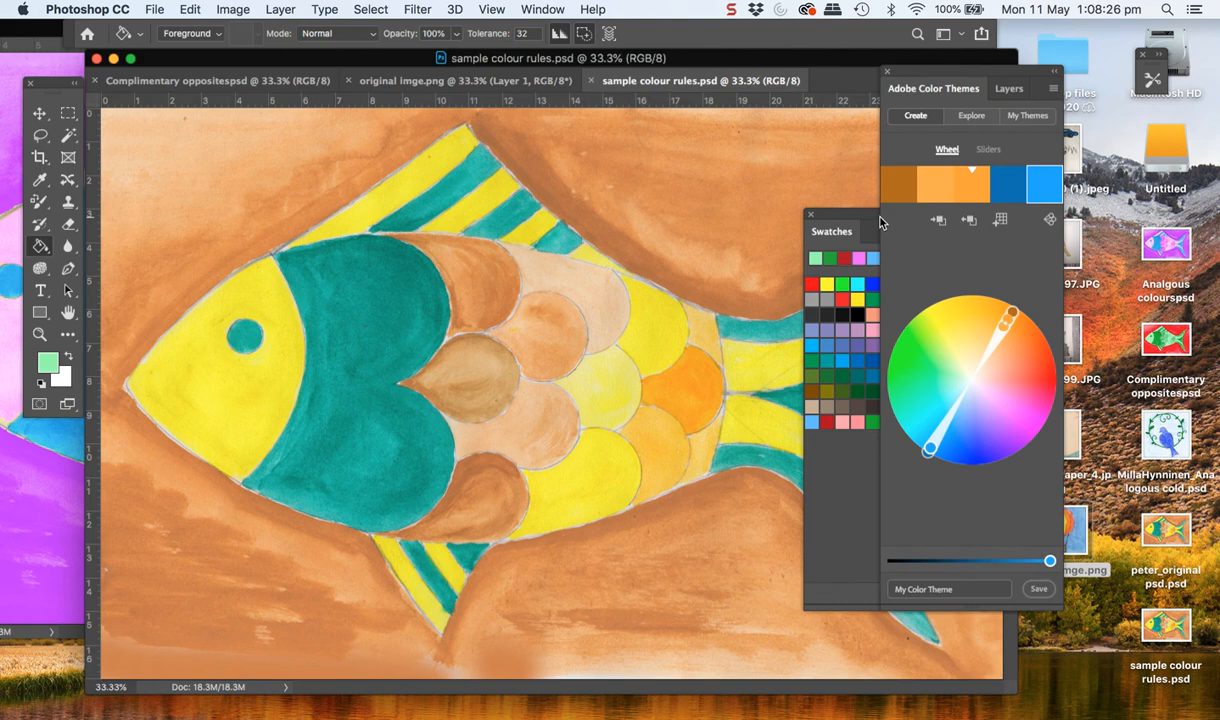
Close the original imge.png balloon image and switch to the Complimentary oppositespsd image
{"action": "left_click", "coordinate": [490, 80]}
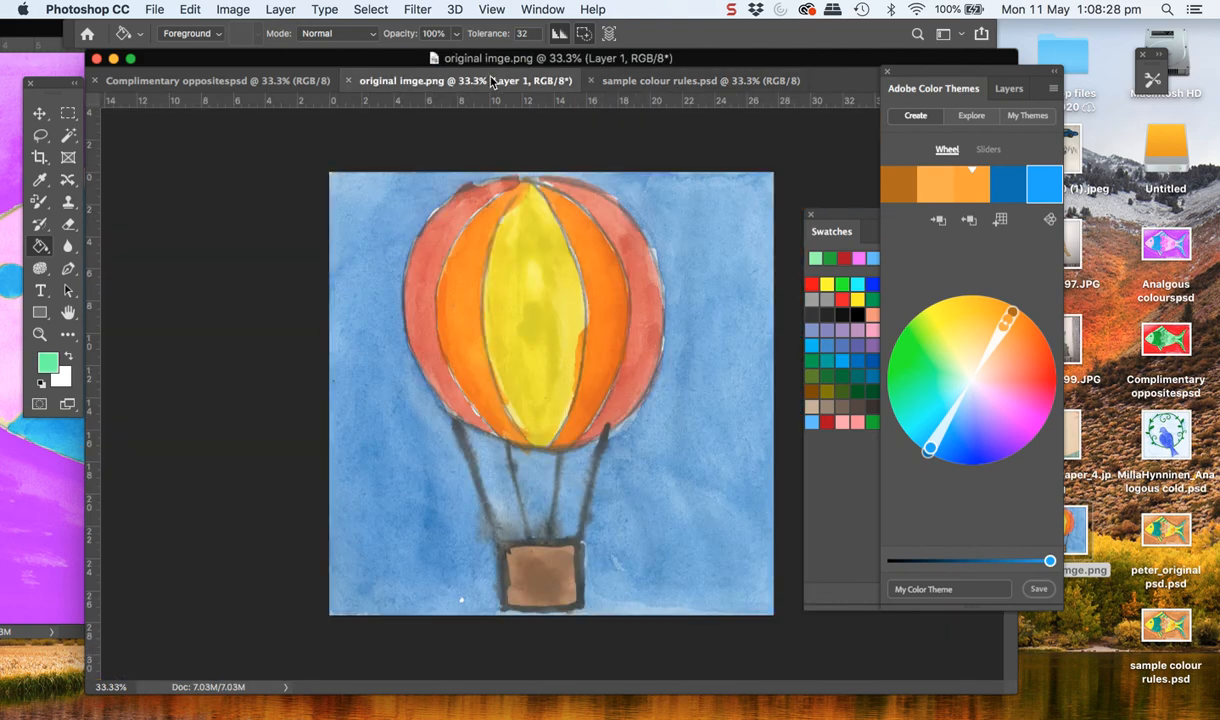
{"action": "left_click", "coordinate": [347, 80]}
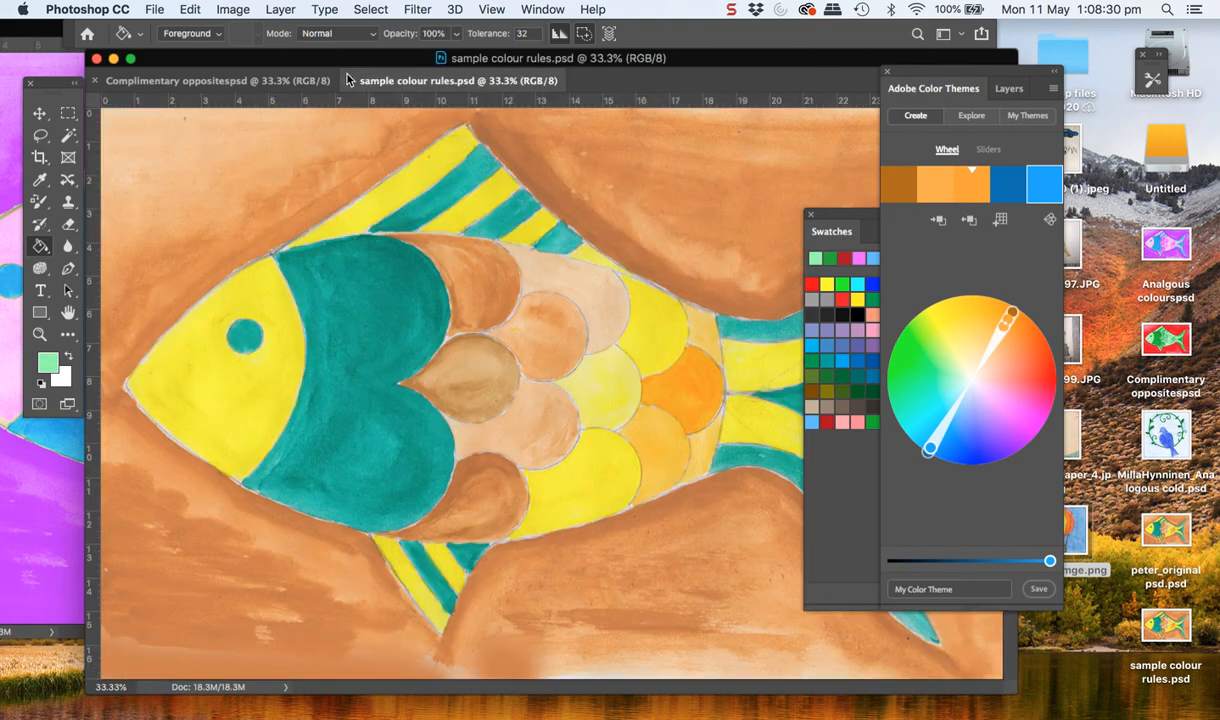
{"action": "left_click", "coordinate": [264, 84]}
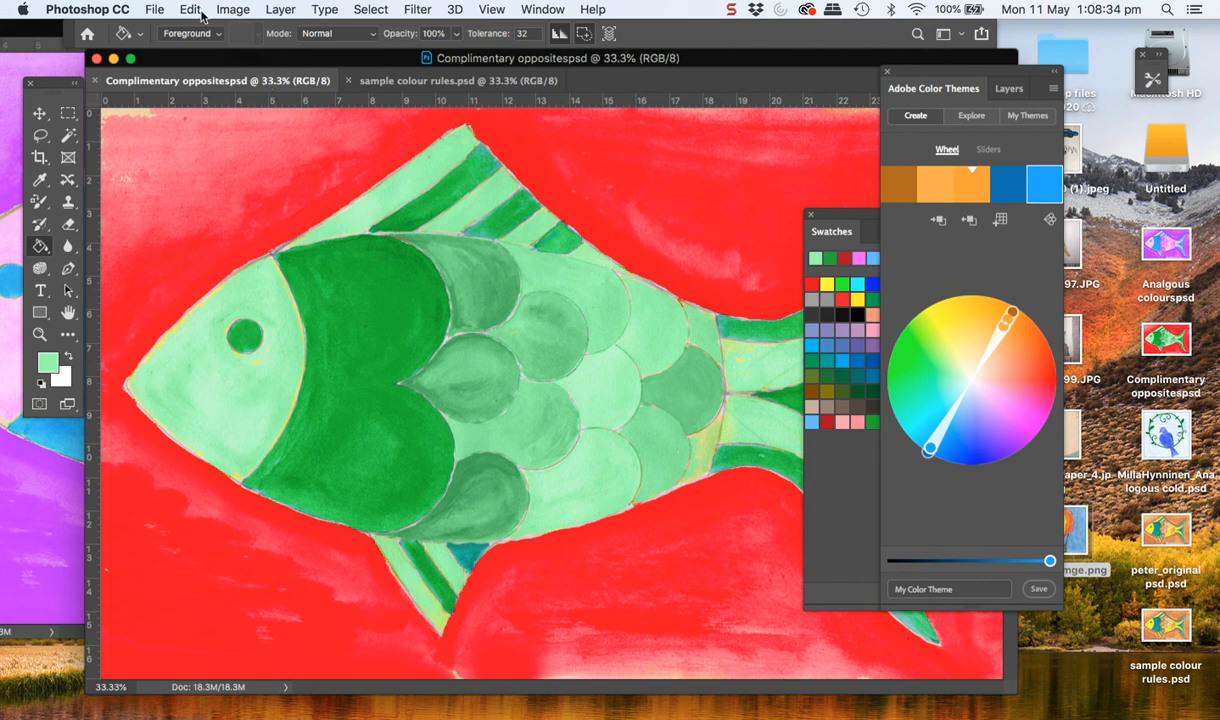
Bring up the recent file Analgous colourspsd
{"action": "left_click", "coordinate": [157, 10]}
{"action": "mouse_move", "coordinate": [169, 95]}
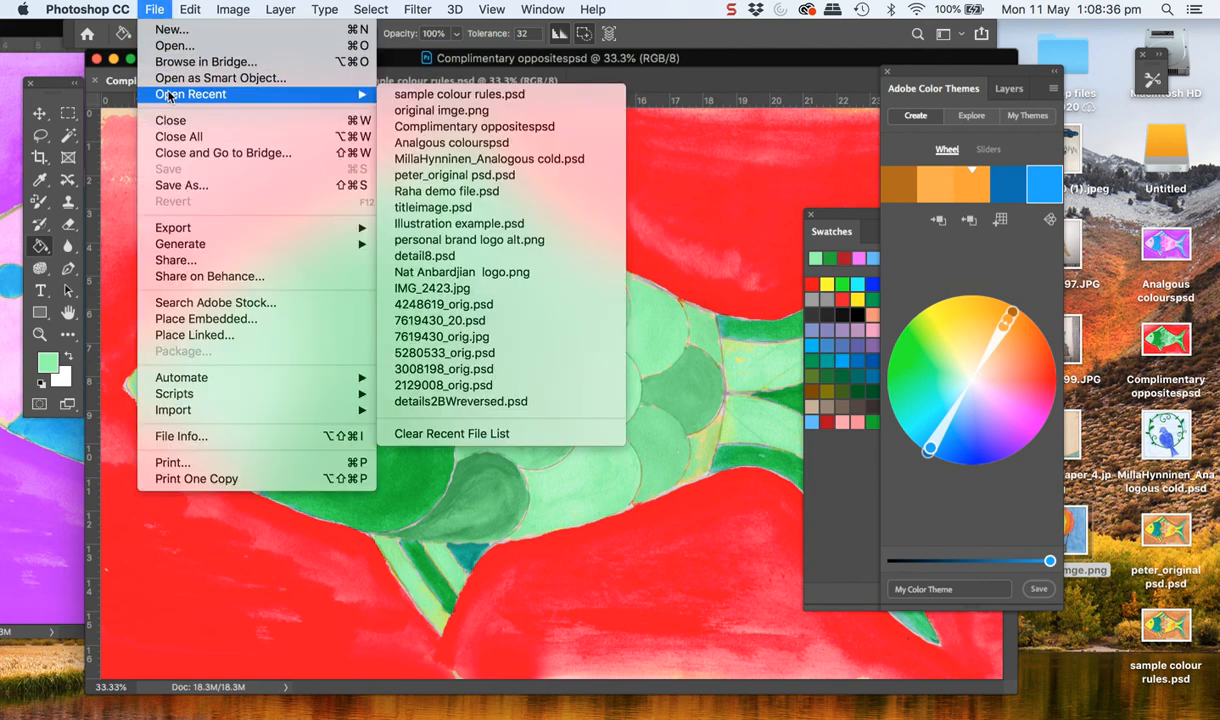
{"action": "left_click", "coordinate": [425, 142]}
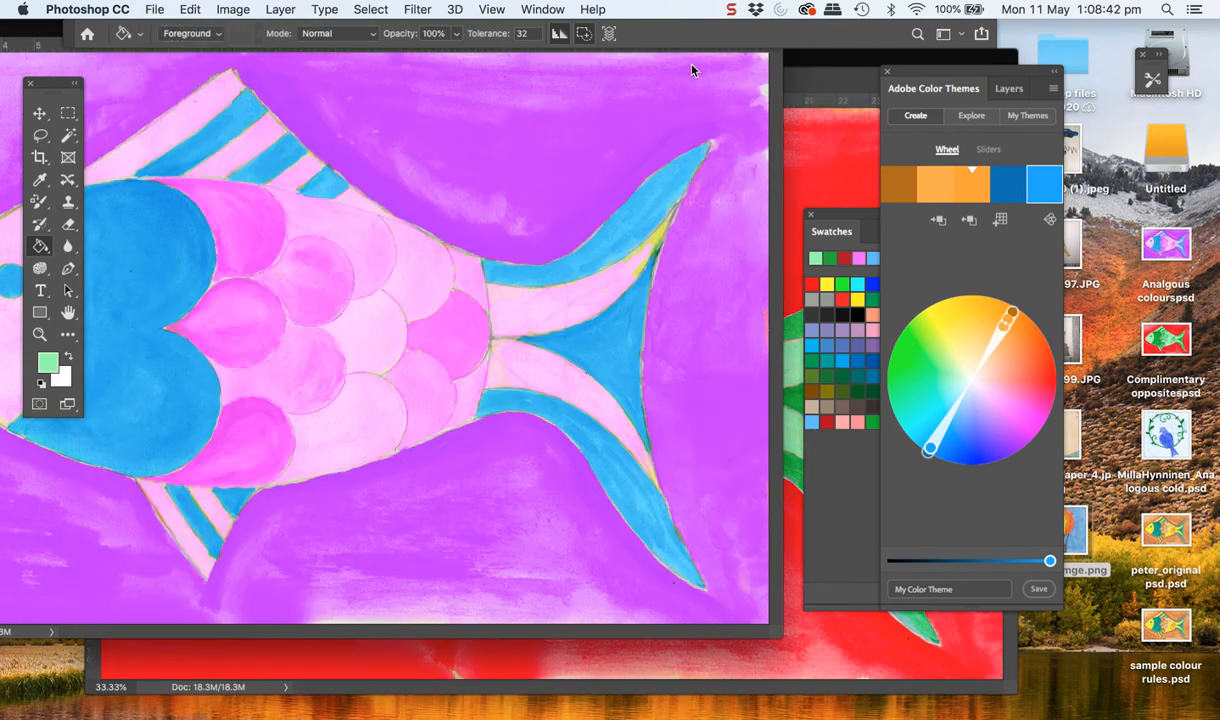
Apply the Compound rule and adjust the theme on the wheel to a yellow base colour with blue counterparts
{"action": "left_click", "coordinate": [1044, 183]}
{"action": "left_click", "coordinate": [1049, 220]}
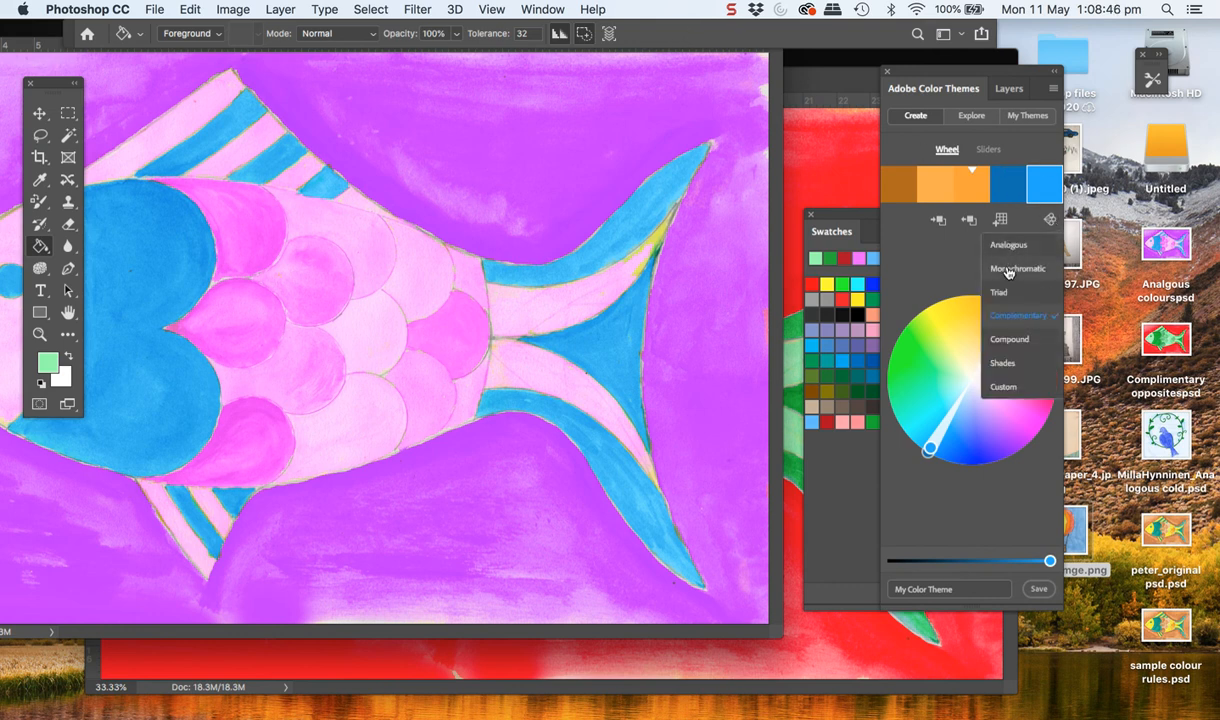
{"action": "left_click", "coordinate": [1007, 340]}
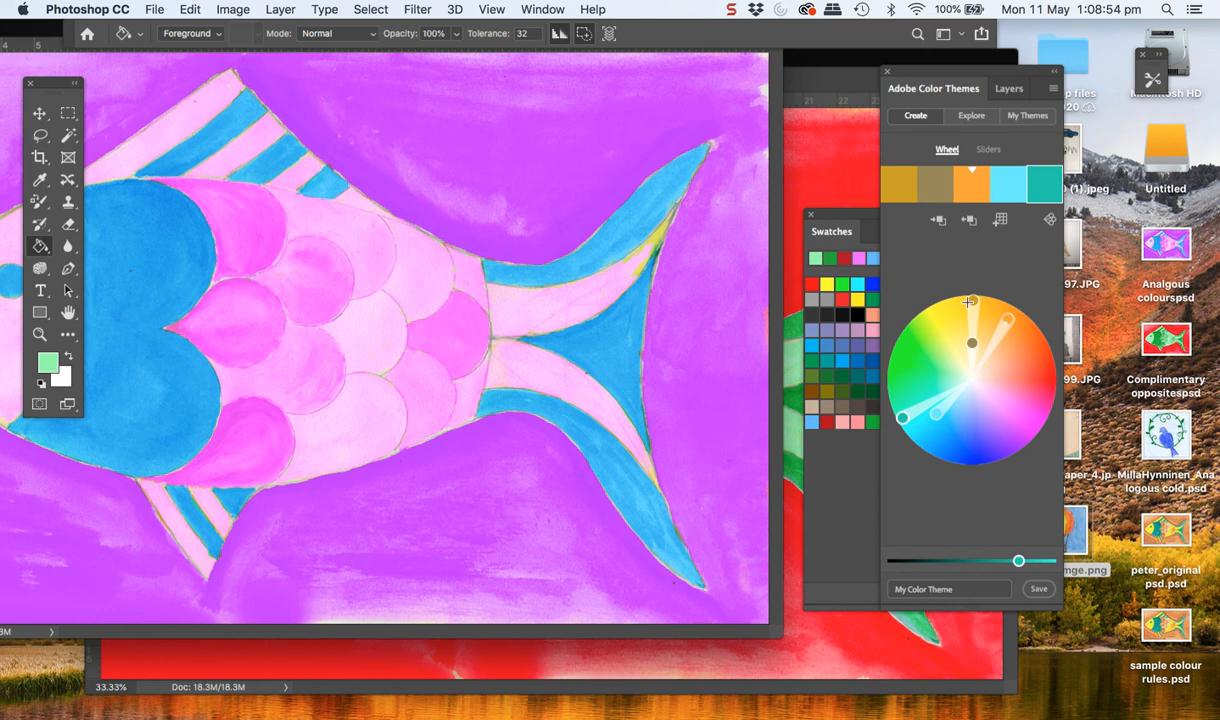
{"action": "left_click_drag", "start_coordinate": [968, 302], "coordinate": [969, 319]}
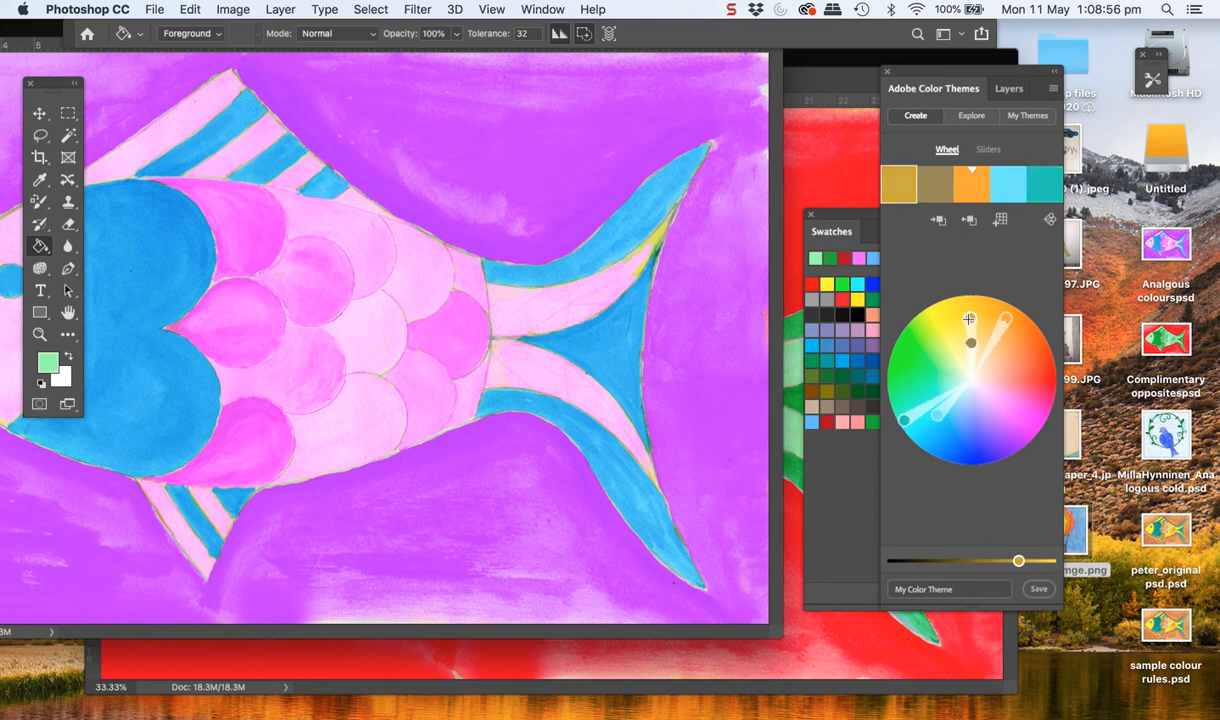
{"action": "left_click_drag", "start_coordinate": [945, 400], "coordinate": [978, 457]}
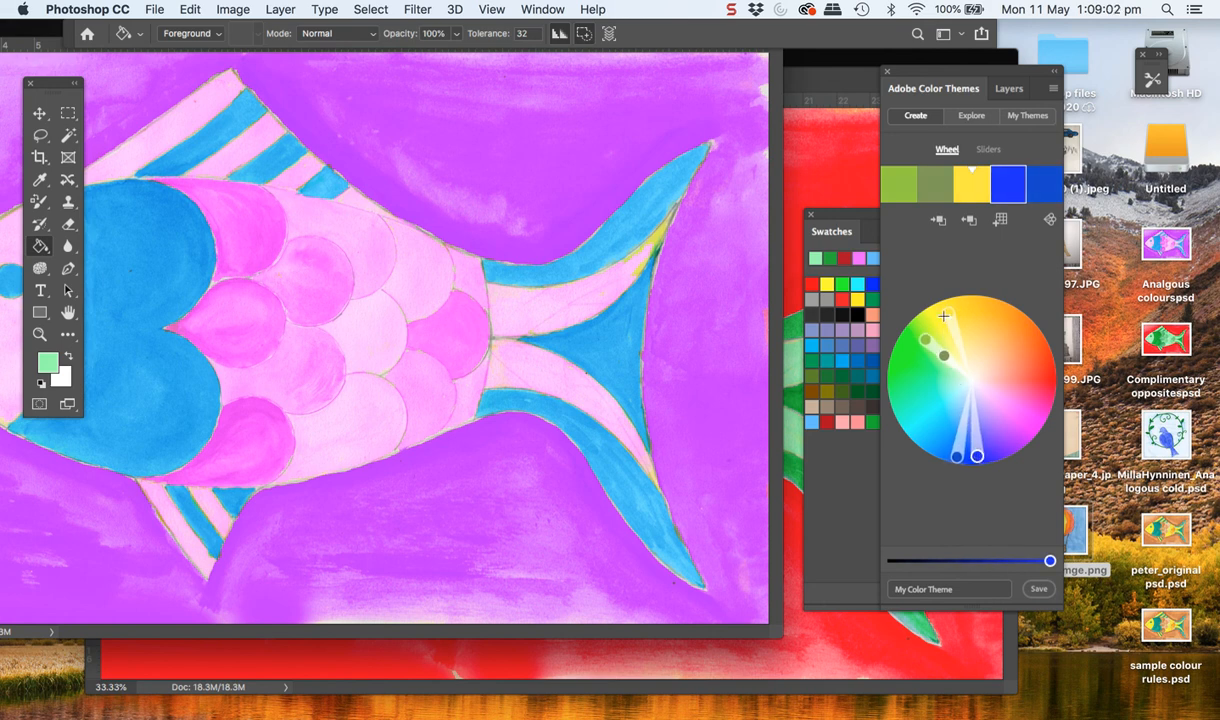
{"action": "mouse_move", "coordinate": [946, 314]}
{"action": "left_mouse_down"}
{"action": "mouse_move", "coordinate": [918, 300]}
{"action": "mouse_move", "coordinate": [966, 310]}
{"action": "left_mouse_up"}
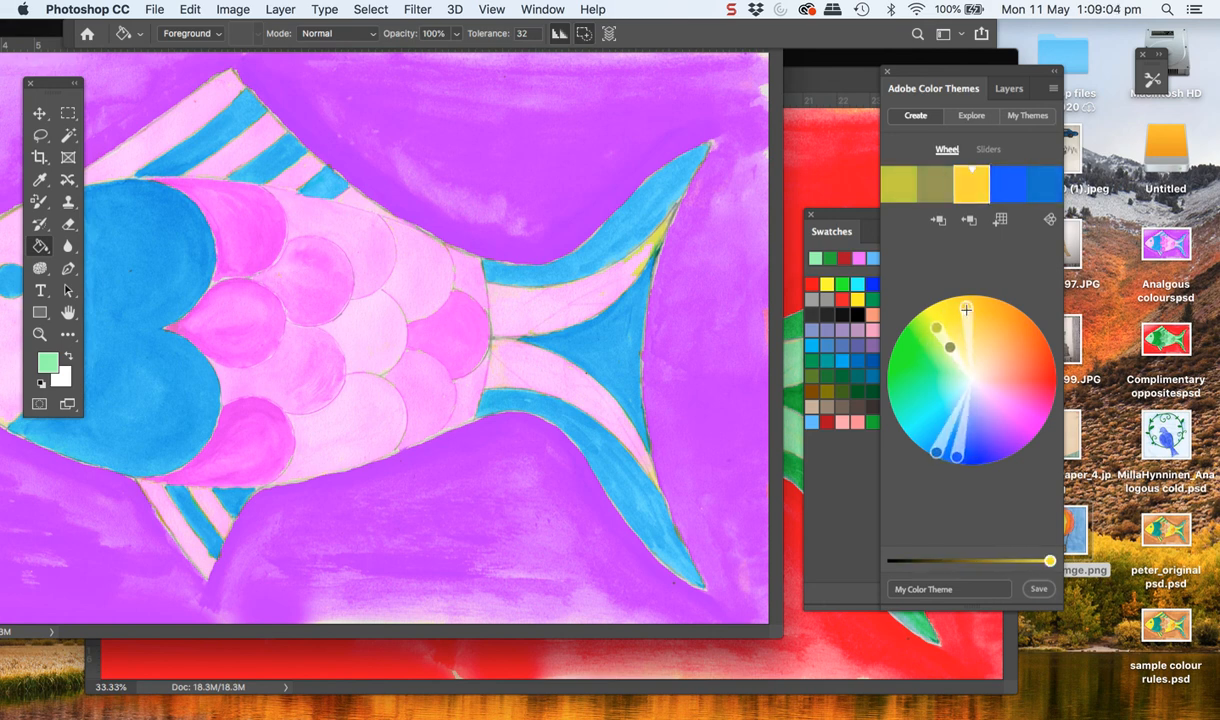
Switch the yellow-based theme's colour rule to Shades
{"action": "left_click", "coordinate": [1049, 219]}
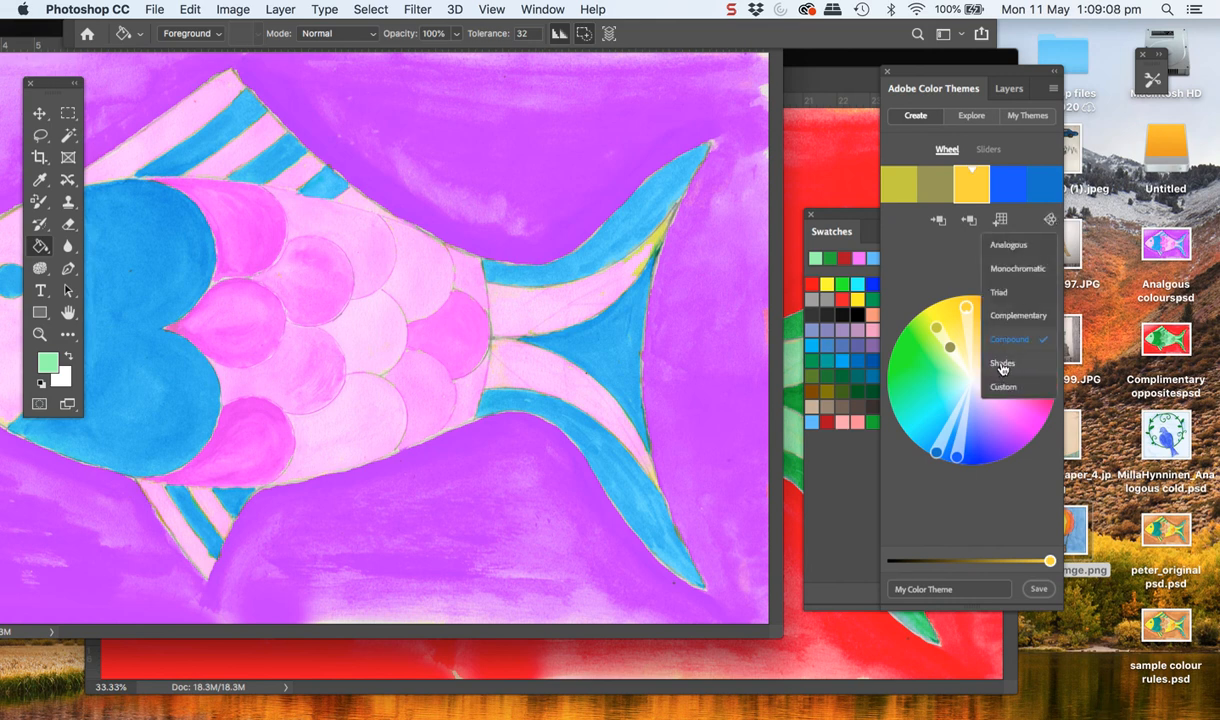
{"action": "left_click", "coordinate": [1003, 363]}
{"action": "left_click", "coordinate": [1049, 219]}
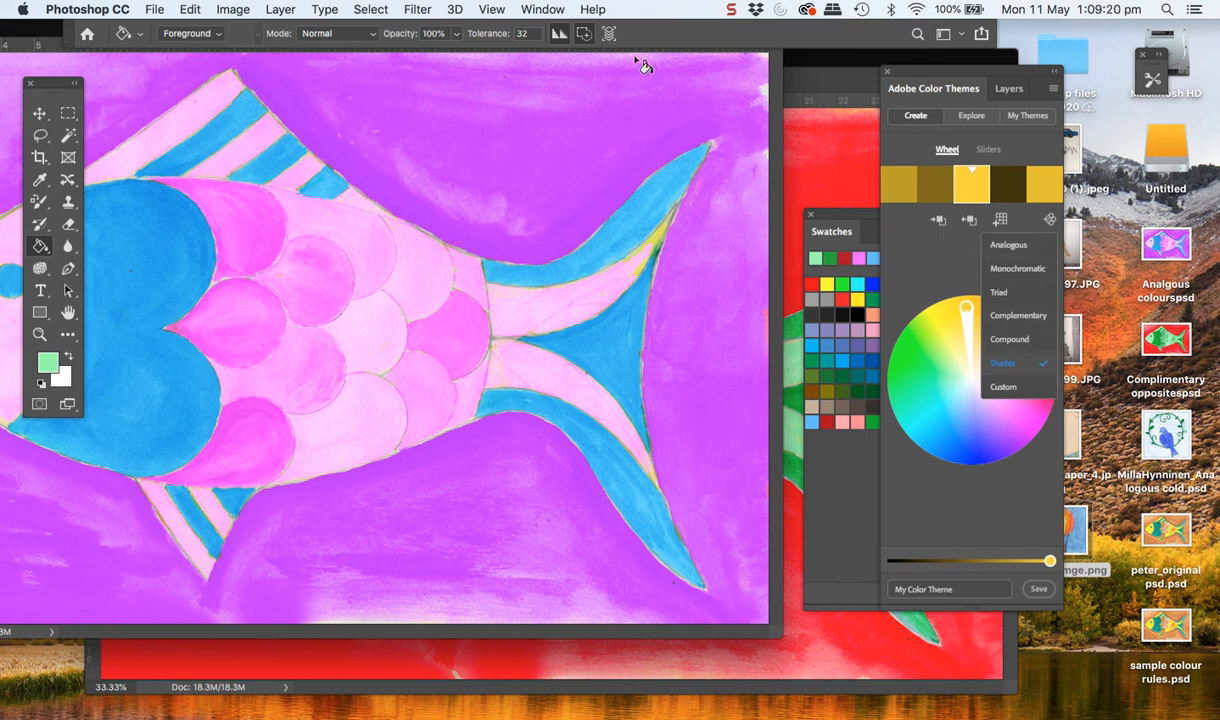
{"action": "left_click", "coordinate": [731, 12]}
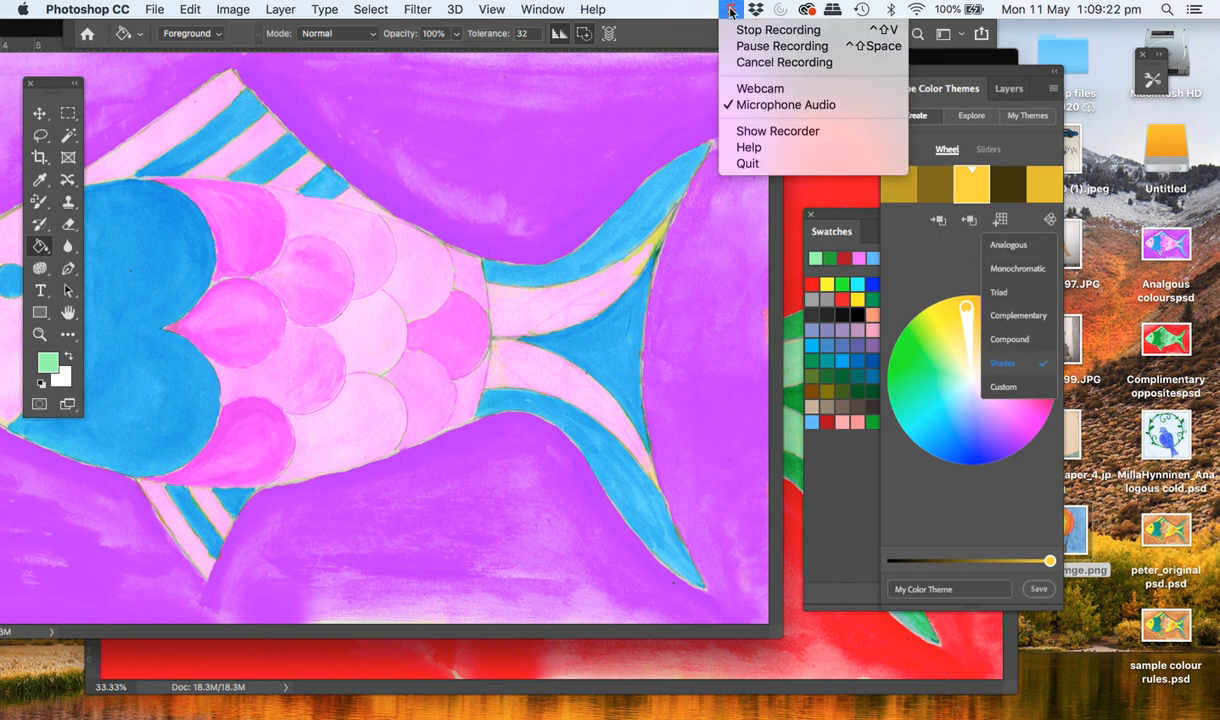